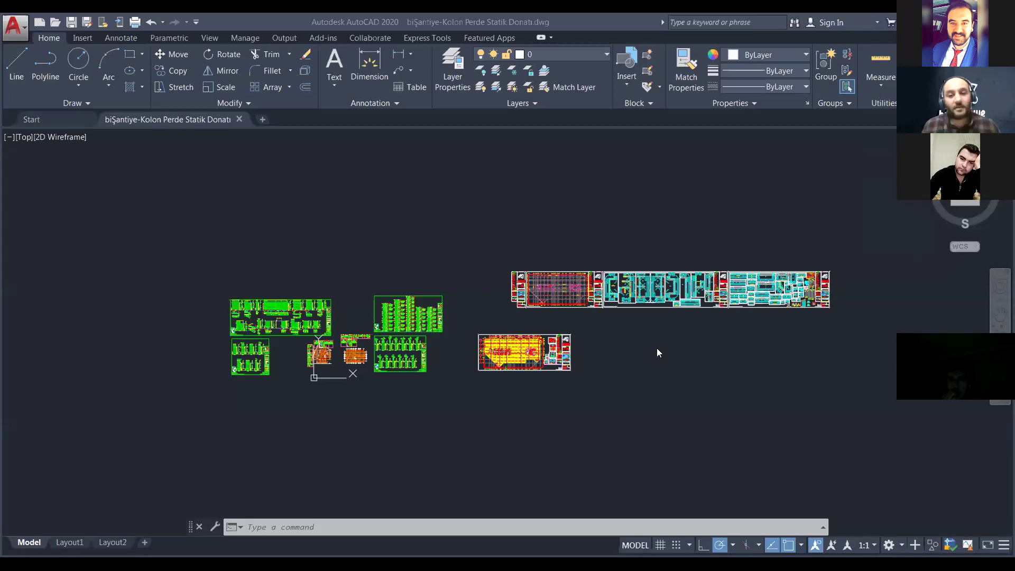
- Look over the column and shear wall drawing sheets, and switch to Excel to view the BAPB223 rebar quantity table
{"action": "key", "text": "Escape"}
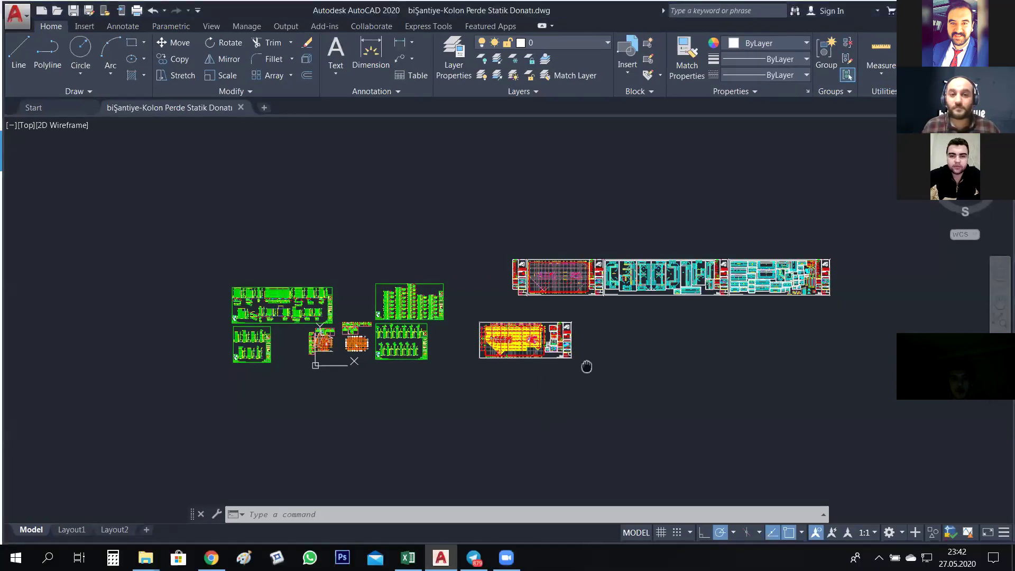
{"action": "left_click_drag", "start_coordinate": [585, 365], "coordinate": [494, 363]}
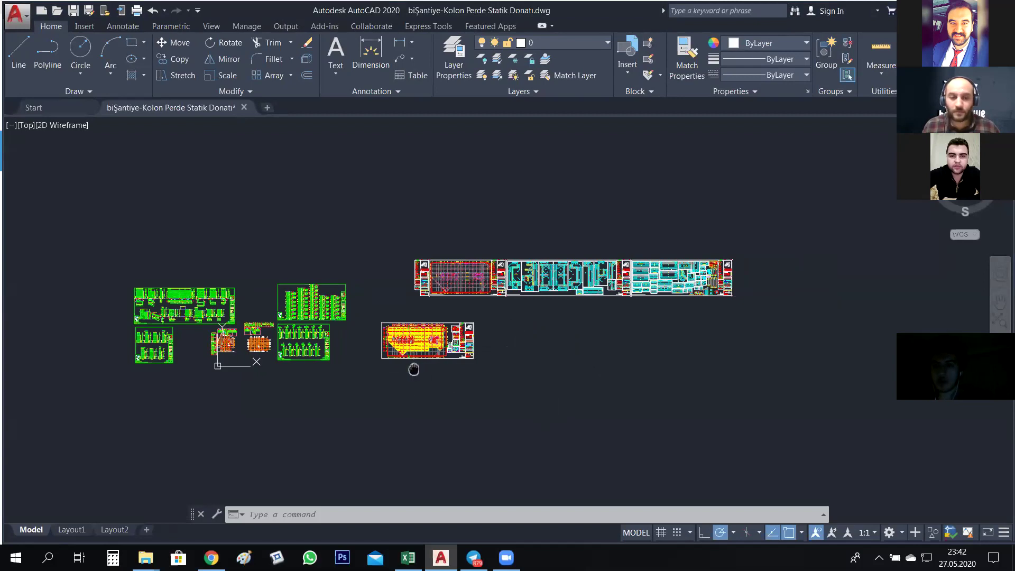
{"action": "left_click_drag", "start_coordinate": [412, 367], "coordinate": [437, 365]}
{"action": "scroll", "coordinate": [327, 353], "scroll_direction": "up", "scroll_amount": 2}
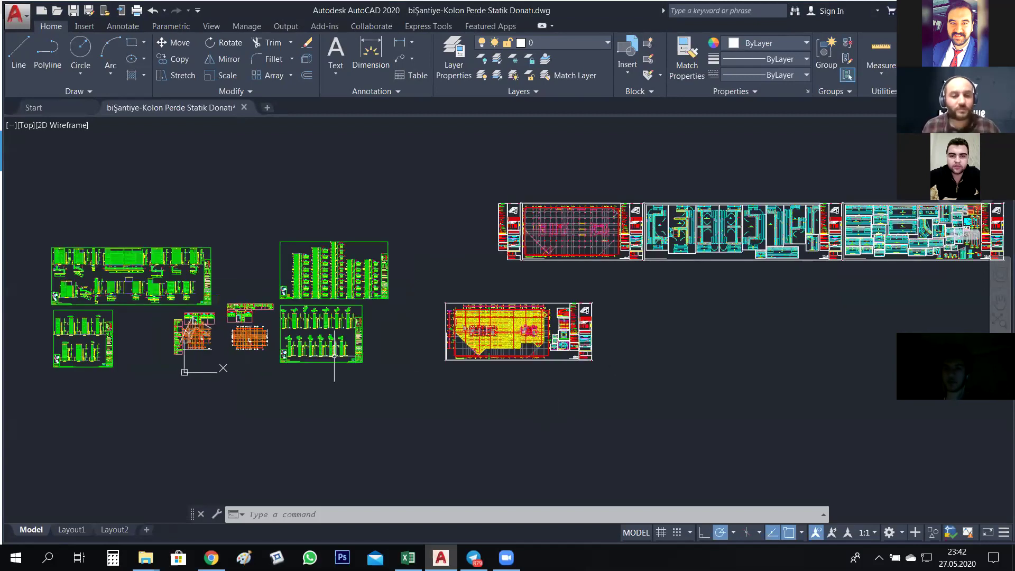
{"action": "mouse_move", "coordinate": [326, 377]}
{"action": "left_mouse_down"}
{"action": "mouse_move", "coordinate": [431, 374]}
{"action": "mouse_move", "coordinate": [429, 356]}
{"action": "mouse_move", "coordinate": [353, 353]}
{"action": "left_mouse_up"}
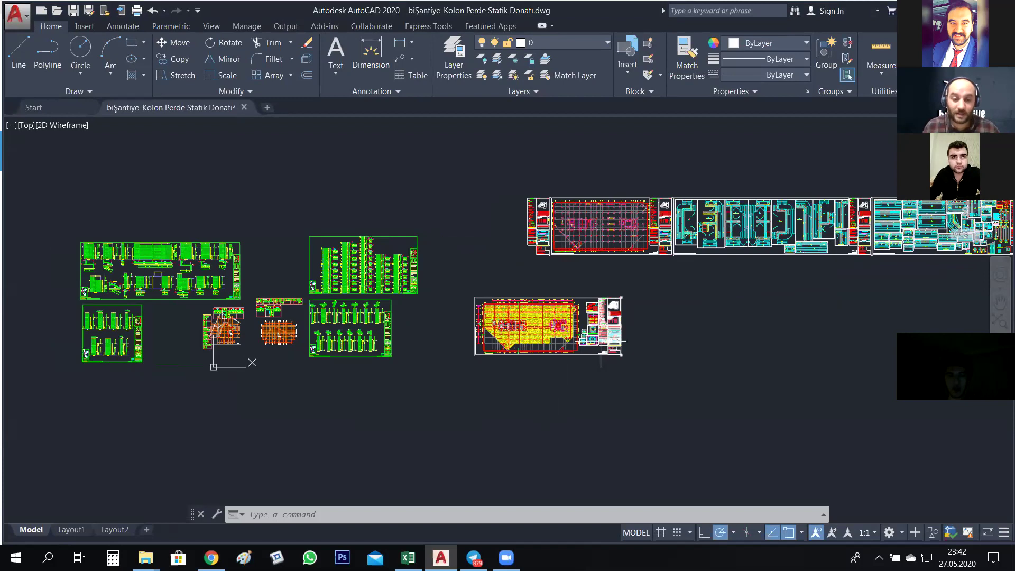
{"action": "scroll", "coordinate": [601, 341], "scroll_direction": "down", "scroll_amount": 2}
{"action": "left_click", "coordinate": [408, 558]}
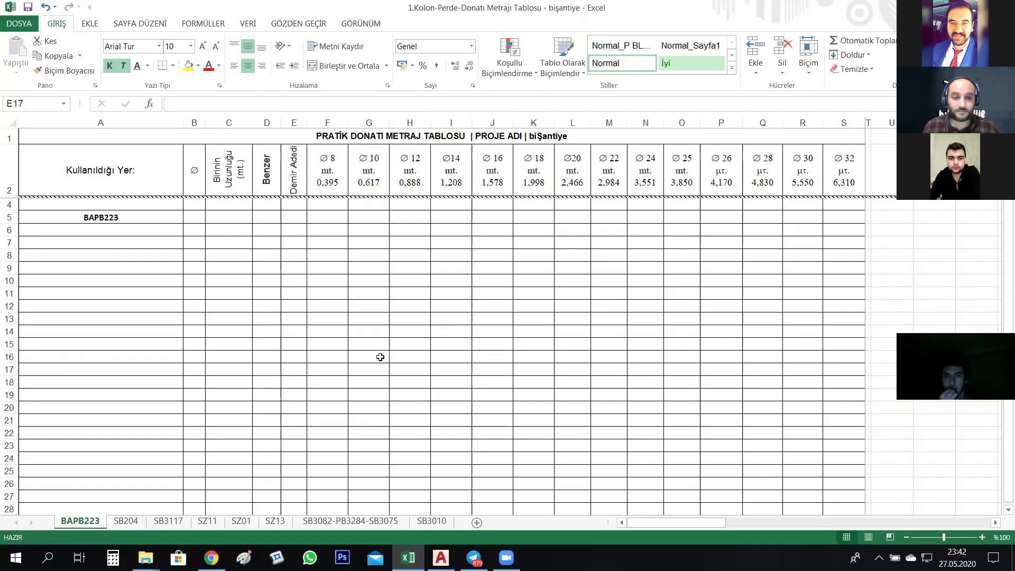
{"action": "left_click", "coordinate": [380, 355]}
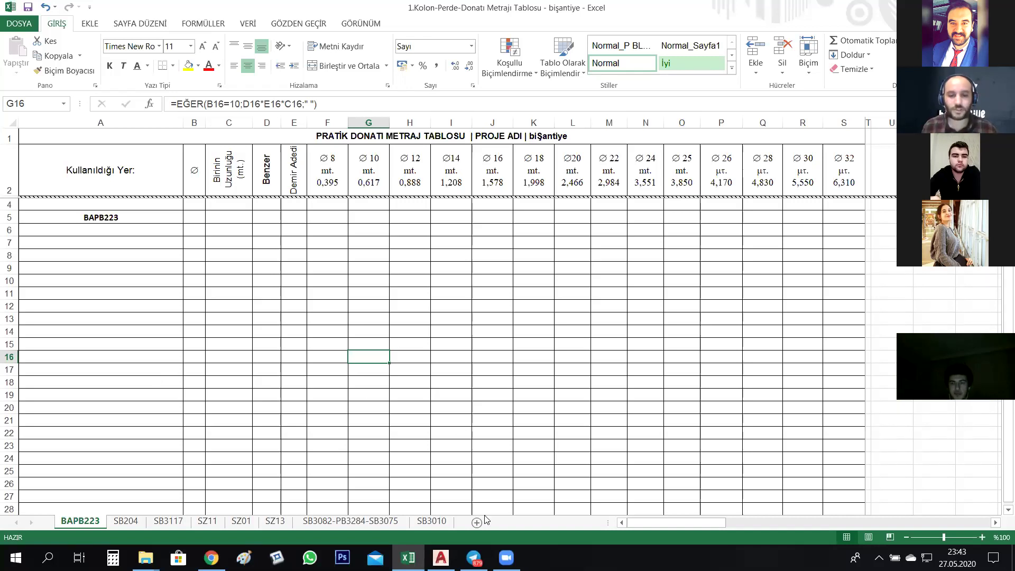
- Switch to AutoCAD and examine the reinforcement details of shear walls SPB203 and SPB204
{"action": "key", "text": "alt+Tab"}
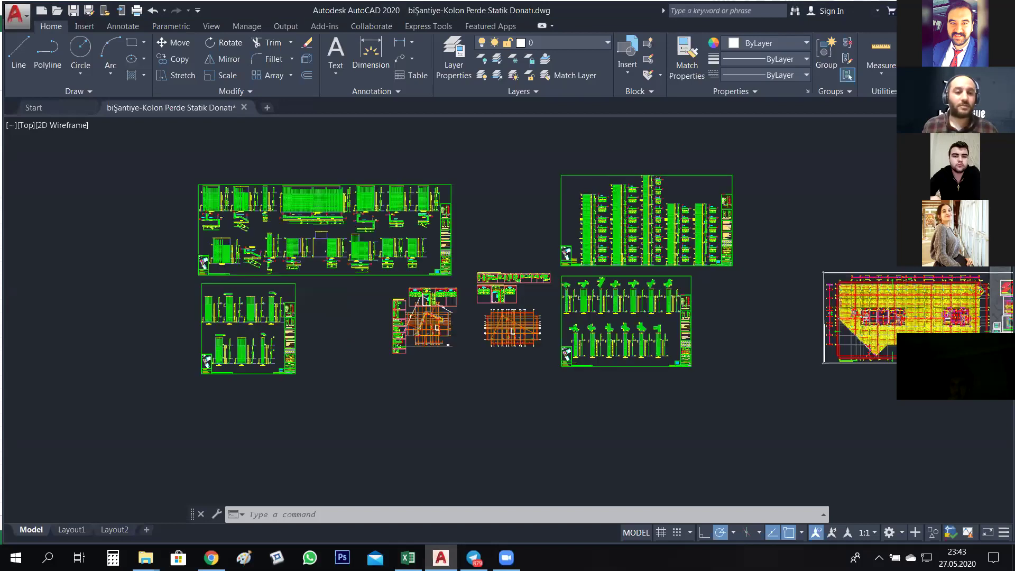
{"action": "scroll", "coordinate": [424, 302], "scroll_direction": "up", "scroll_amount": 10}
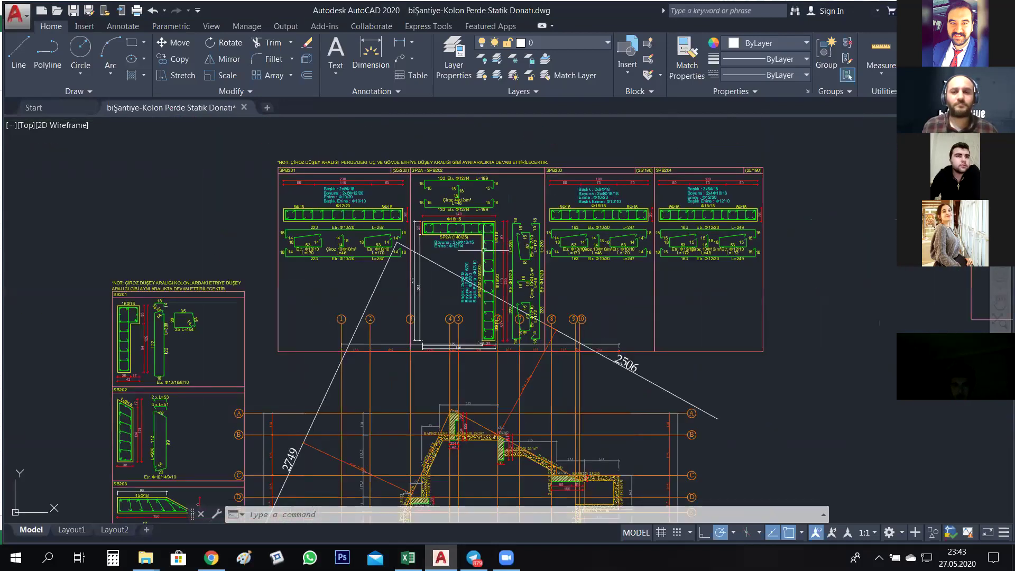
{"action": "scroll", "coordinate": [525, 317], "scroll_direction": "up", "scroll_amount": 5}
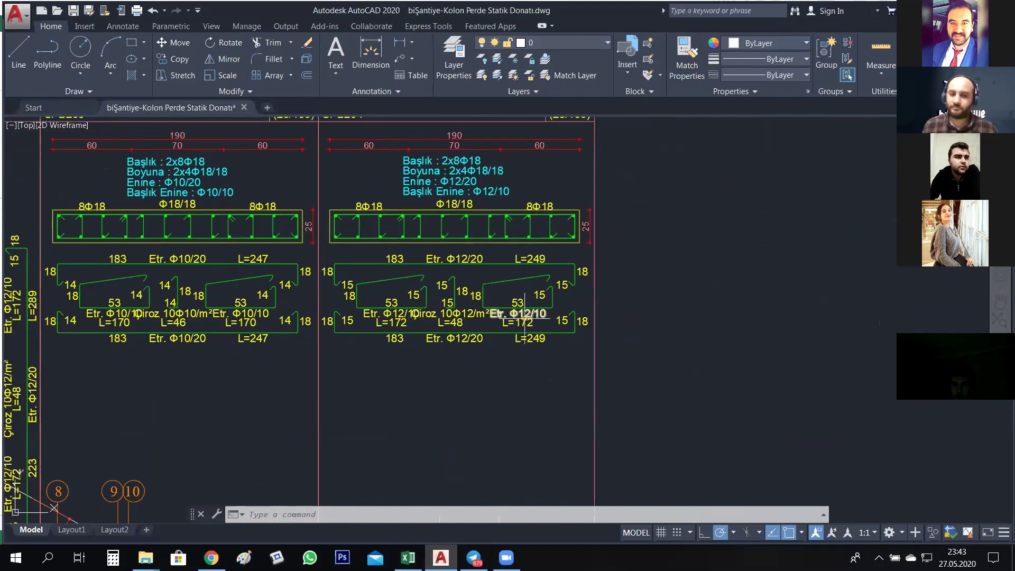
{"action": "scroll", "coordinate": [479, 364], "scroll_direction": "up", "scroll_amount": 4}
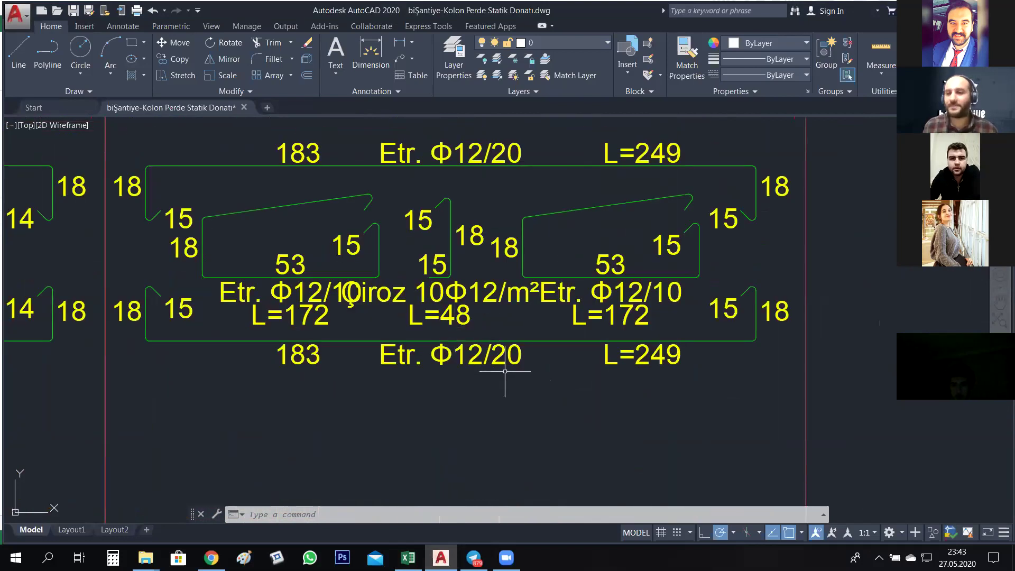
{"action": "scroll", "coordinate": [505, 372], "scroll_direction": "down", "scroll_amount": 4}
{"action": "scroll", "coordinate": [475, 294], "scroll_direction": "up", "scroll_amount": 2}
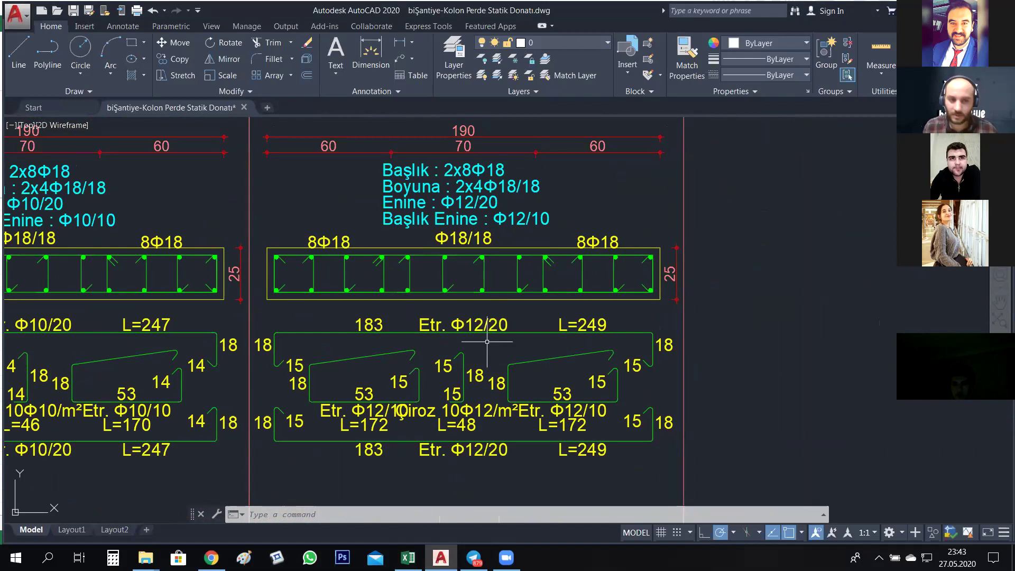
{"action": "scroll", "coordinate": [488, 347], "scroll_direction": "down", "scroll_amount": 2}
{"action": "scroll", "coordinate": [401, 196], "scroll_direction": "up", "scroll_amount": 2}
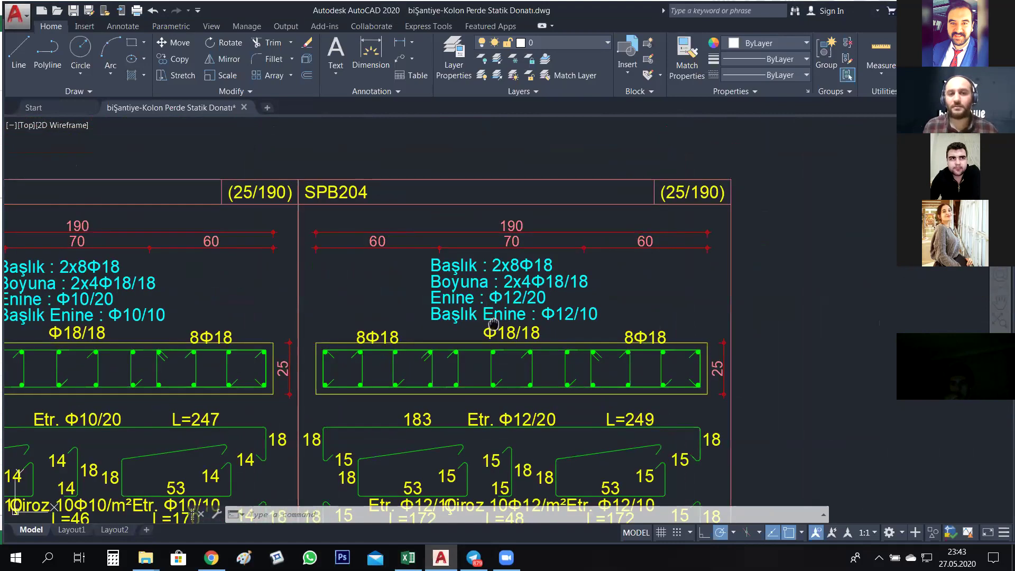
{"action": "scroll", "coordinate": [494, 323], "scroll_direction": "up", "scroll_amount": 2}
{"action": "scroll", "coordinate": [522, 324], "scroll_direction": "down", "scroll_amount": 2}
{"action": "scroll", "coordinate": [501, 303], "scroll_direction": "up", "scroll_amount": 1}
{"action": "scroll", "coordinate": [502, 303], "scroll_direction": "down", "scroll_amount": 1}
{"action": "scroll", "coordinate": [502, 303], "scroll_direction": "up", "scroll_amount": 1}
{"action": "scroll", "coordinate": [501, 302], "scroll_direction": "down", "scroll_amount": 5}
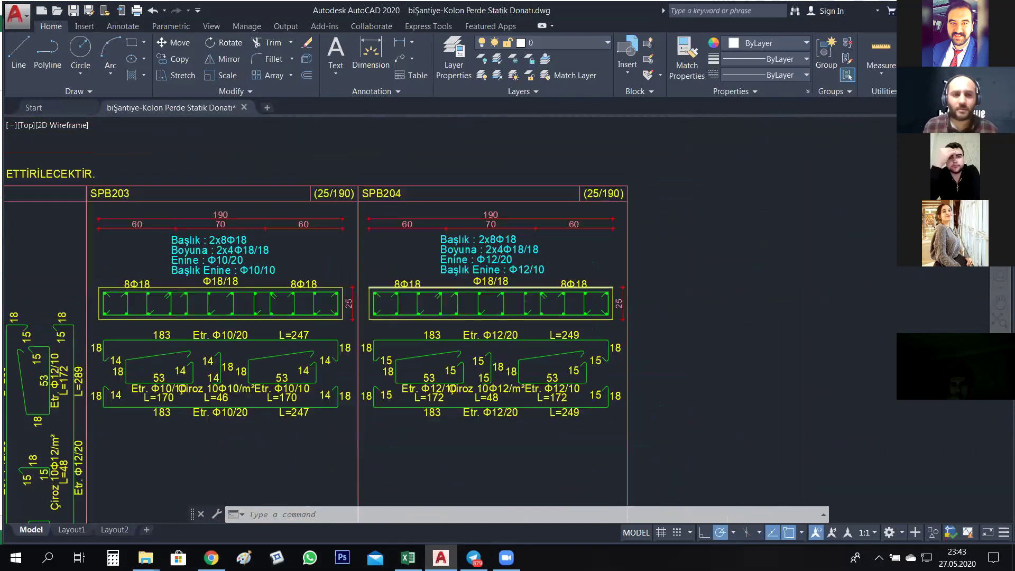
{"action": "scroll", "coordinate": [444, 278], "scroll_direction": "down", "scroll_amount": 2}
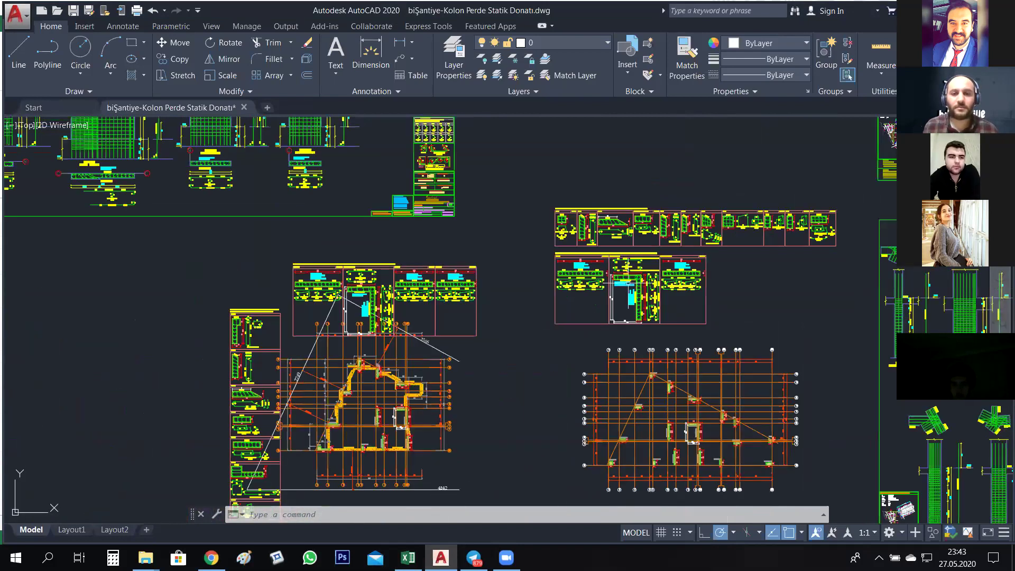
- Examine the SZ column and SPZ shear wall section details above the second floor plan
{"action": "left_click_drag", "start_coordinate": [669, 306], "coordinate": [466, 311]}
{"action": "scroll", "coordinate": [466, 310], "scroll_direction": "up", "scroll_amount": 6}
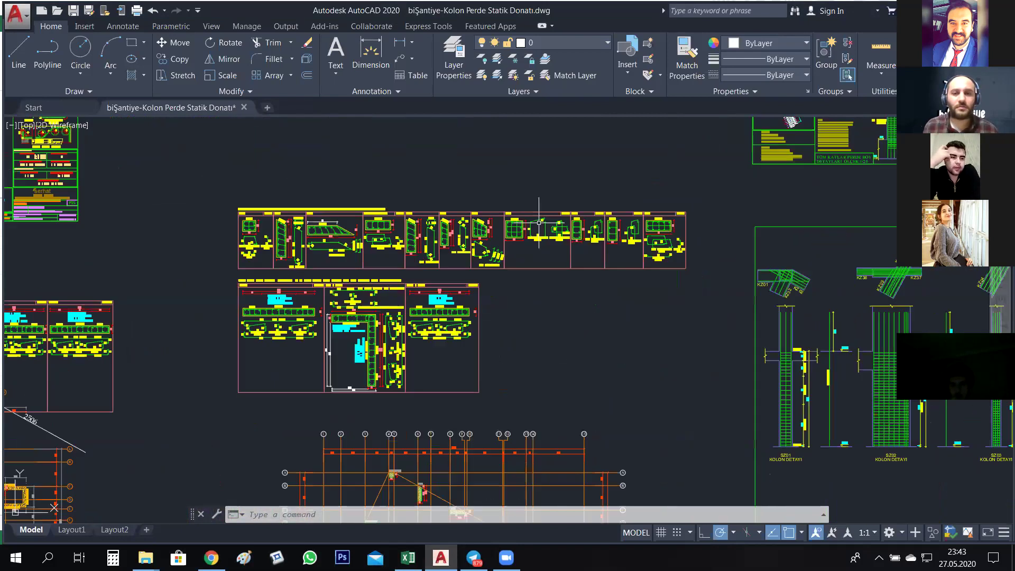
{"action": "scroll", "coordinate": [287, 261], "scroll_direction": "down", "scroll_amount": 3}
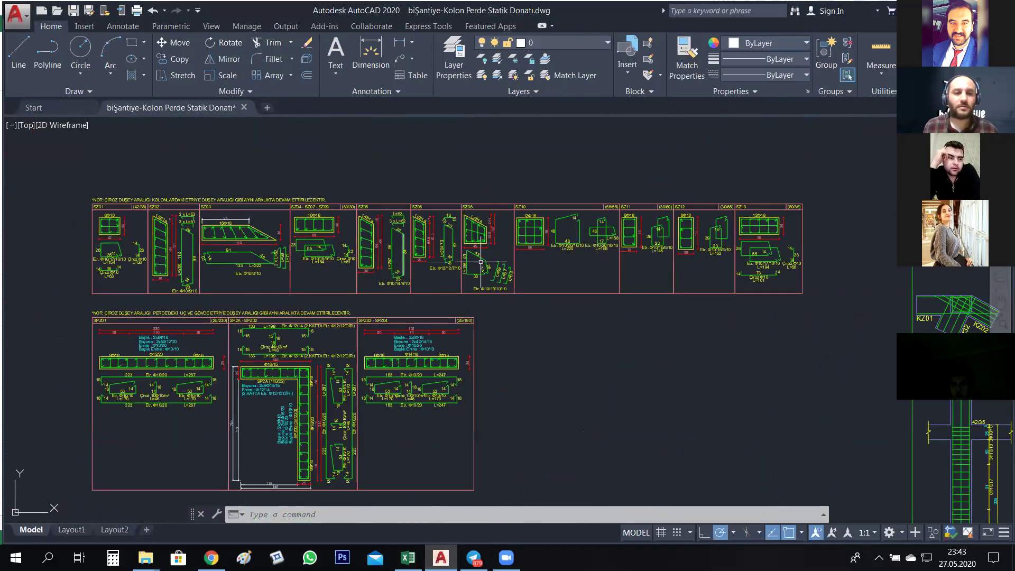
{"action": "scroll", "coordinate": [657, 290], "scroll_direction": "up", "scroll_amount": 2}
{"action": "left_click_drag", "start_coordinate": [657, 290], "coordinate": [408, 299]}
{"action": "scroll", "coordinate": [374, 306], "scroll_direction": "down", "scroll_amount": 2}
- Examine the SB204 column section detail with its vertical bars, stirrups and crossties
{"action": "scroll", "coordinate": [374, 306], "scroll_direction": "up", "scroll_amount": 7}
{"action": "mouse_move", "coordinate": [460, 365]}
{"action": "left_mouse_down"}
{"action": "mouse_move", "coordinate": [447, 269]}
{"action": "mouse_move", "coordinate": [490, 111]}
{"action": "left_mouse_up"}
{"action": "scroll", "coordinate": [525, 303], "scroll_direction": "up", "scroll_amount": 2}
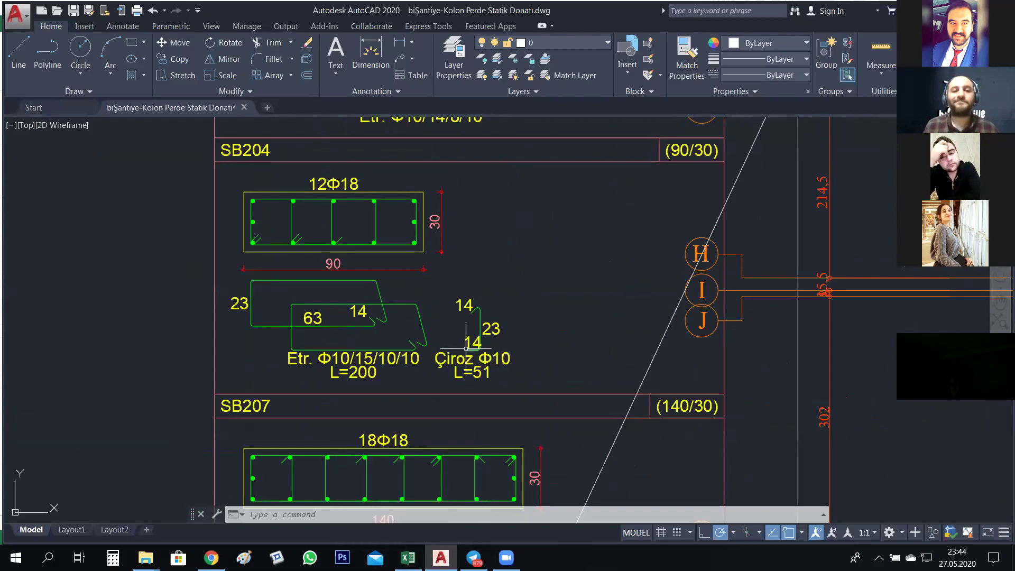
{"action": "scroll", "coordinate": [466, 347], "scroll_direction": "down", "scroll_amount": 10}
{"action": "scroll", "coordinate": [458, 349], "scroll_direction": "down", "scroll_amount": 3}
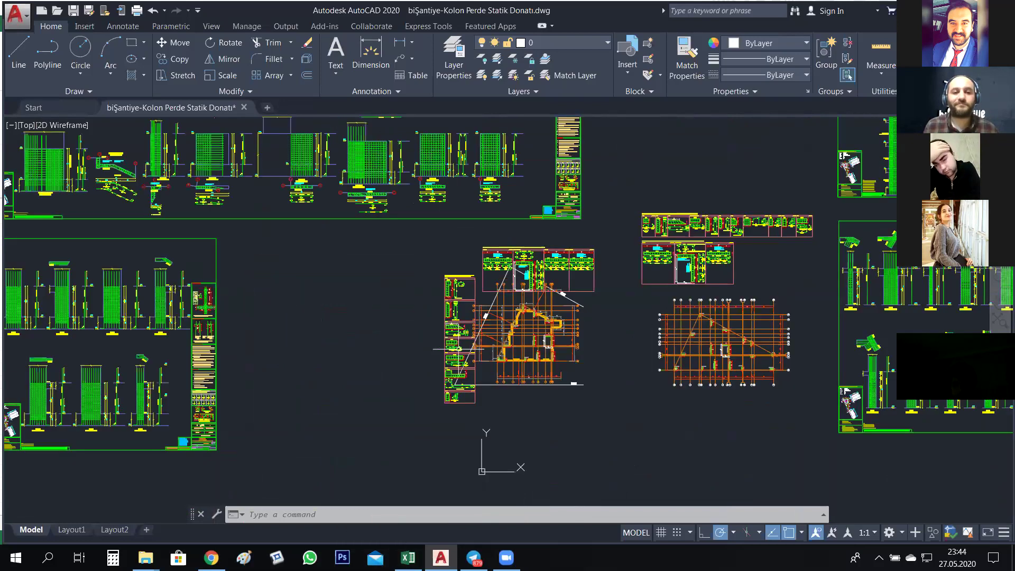
{"action": "scroll", "coordinate": [458, 345], "scroll_direction": "up", "scroll_amount": 10}
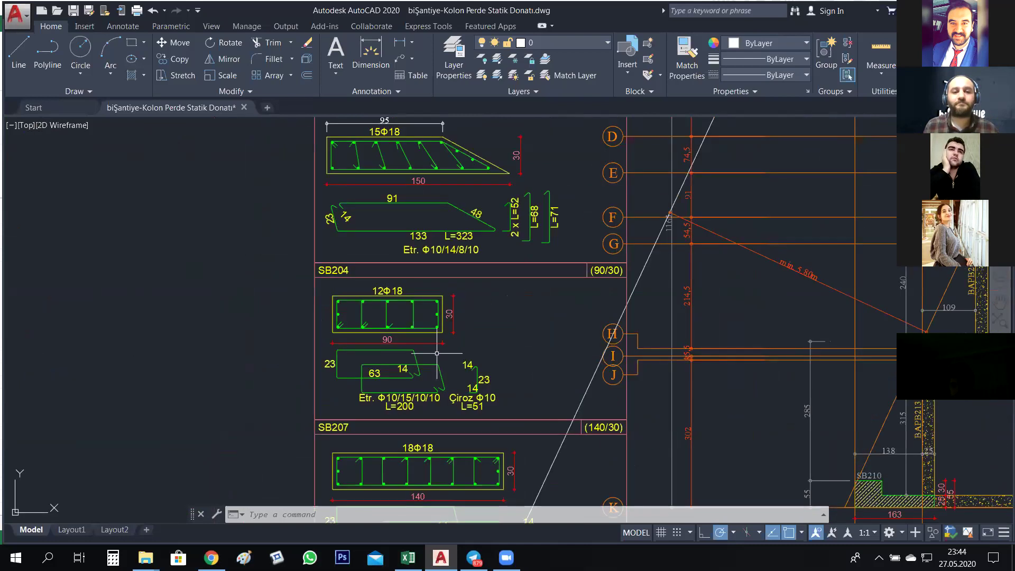
{"action": "scroll", "coordinate": [423, 350], "scroll_direction": "up", "scroll_amount": 3}
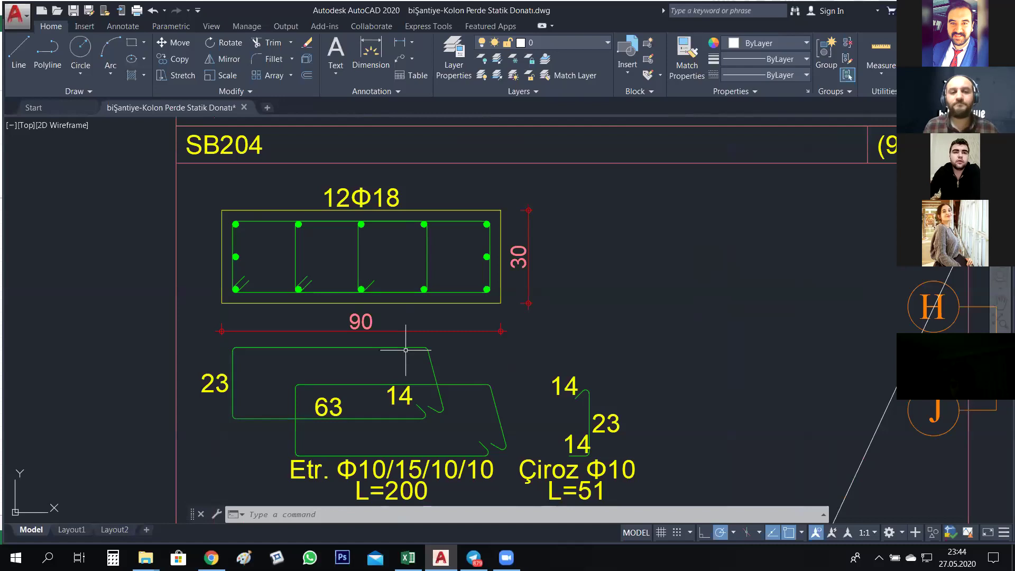
{"action": "left_click_drag", "start_coordinate": [487, 367], "coordinate": [493, 337]}
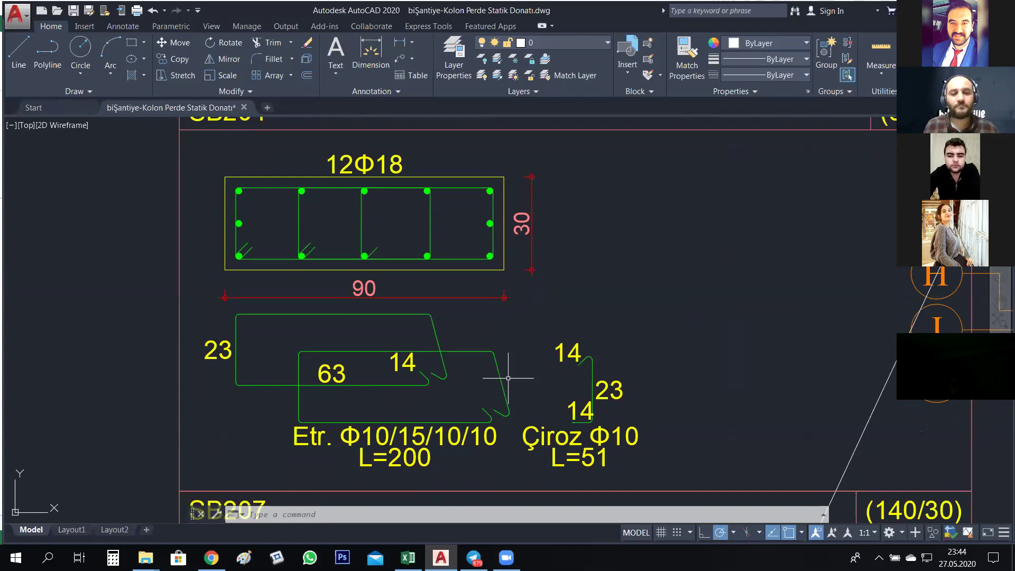
{"action": "scroll", "coordinate": [508, 378], "scroll_direction": "down", "scroll_amount": 2}
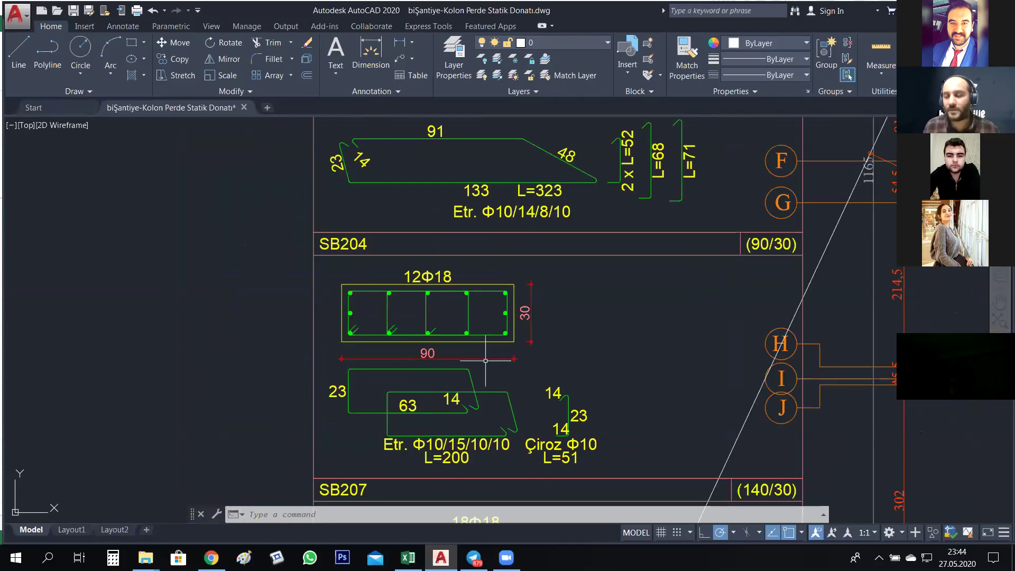
- Switch to Excel and enter the label "Düşey Donatı(t)" in cell A7 of the BAPB223 sheet
{"action": "left_click", "coordinate": [408, 557]}
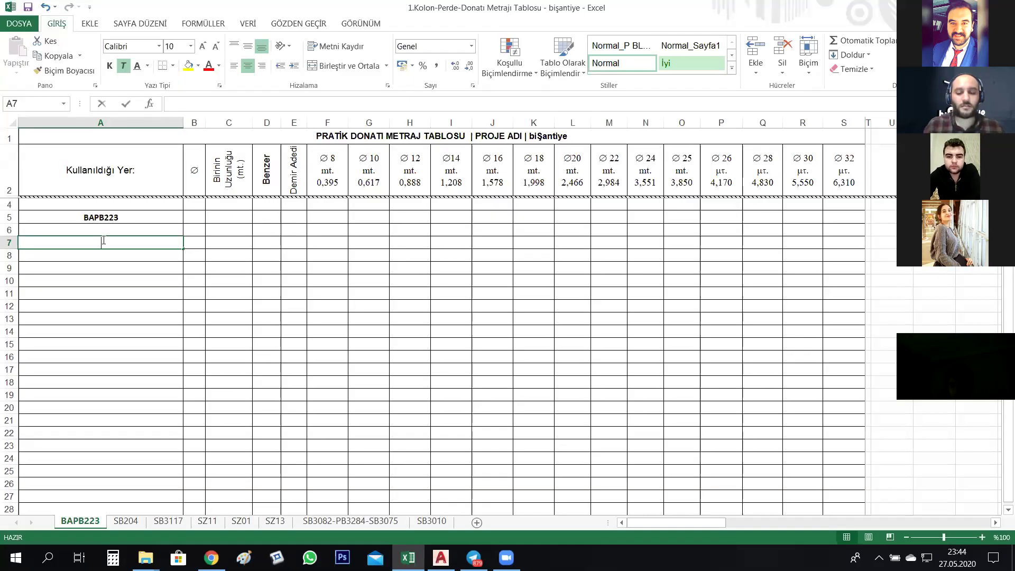
{"action": "type", "text": "Düğ"}
{"action": "type", "text": "ey Don"}
{"action": "type", "text": "atı(t)"}
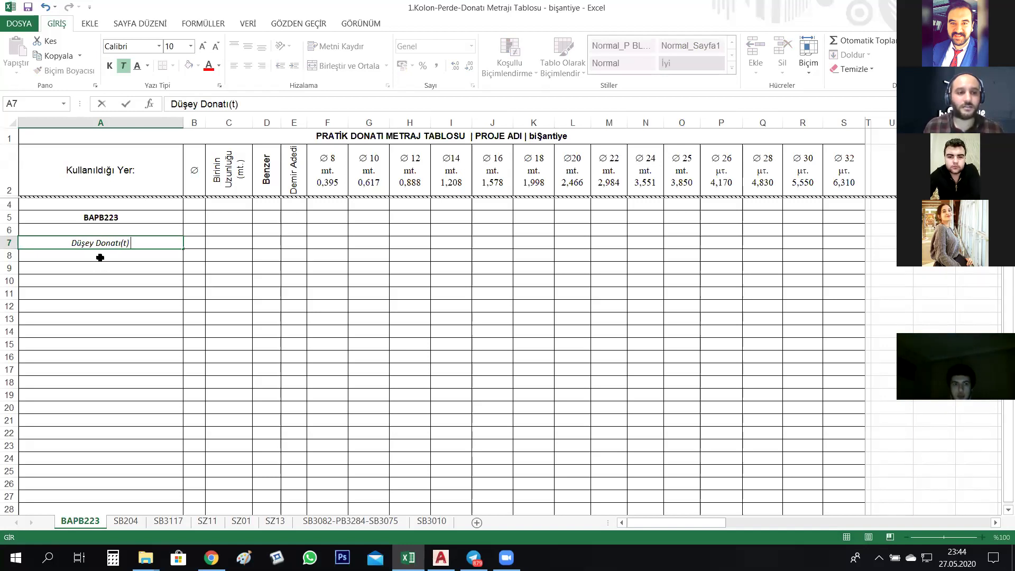
{"action": "key", "text": "Return"}
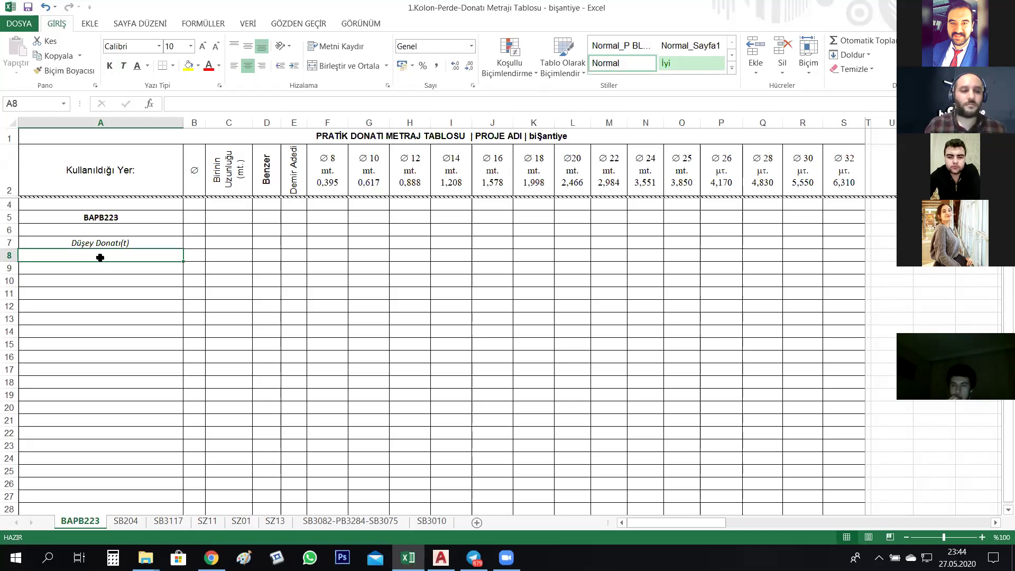
- Enter the label "Düşey Donatı" in cell A8, without the "(t)" suffix
{"action": "type", "text": "Düşey Donatı"}
{"action": "key", "text": "Return"}
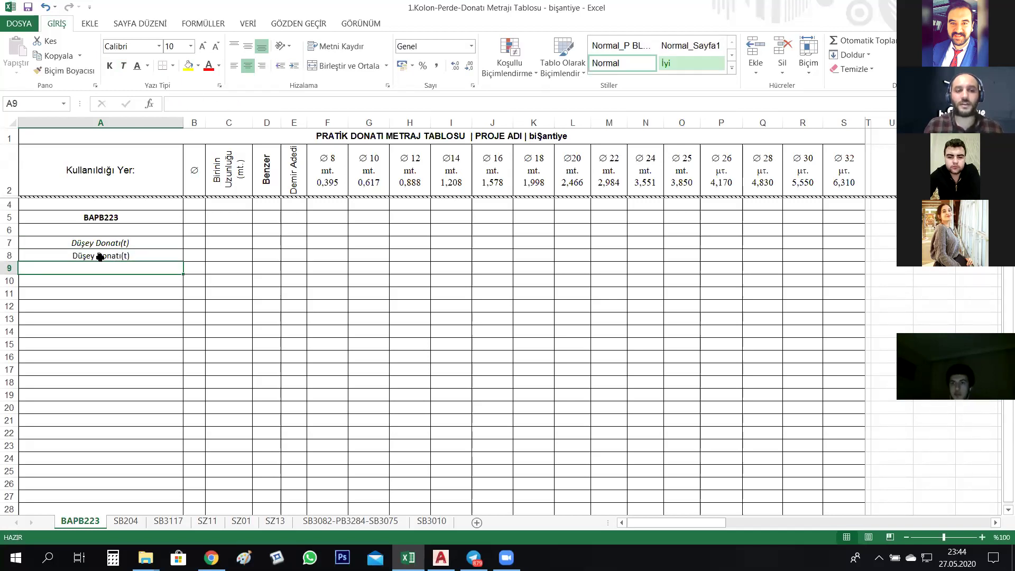
{"action": "left_click", "coordinate": [100, 256]}
{"action": "left_click", "coordinate": [241, 104]}
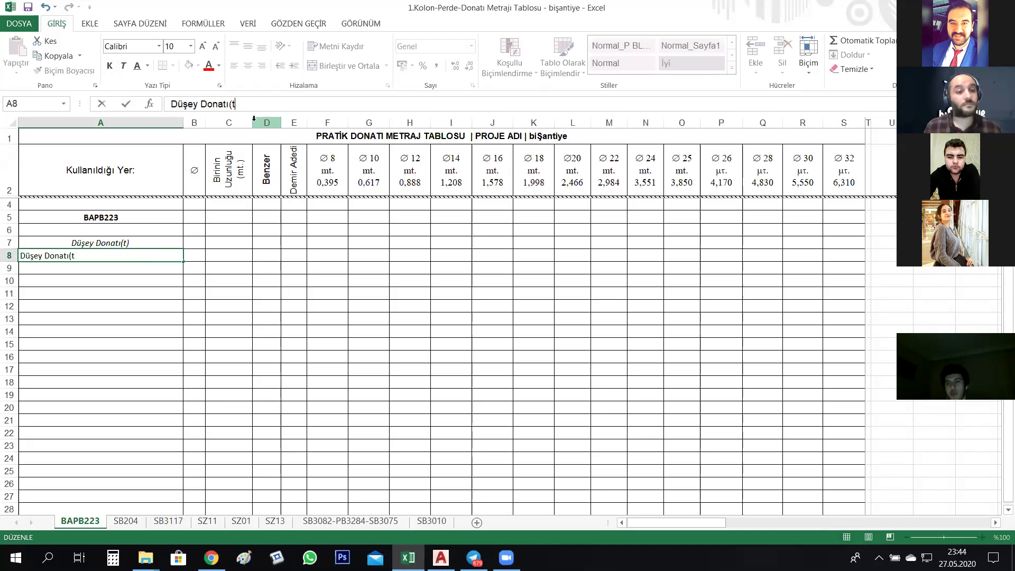
{"action": "key", "text": "BackSpace"}
{"action": "key", "text": "BackSpace"}
{"action": "key", "text": "Return"}
- Enter the labels "Etriye" in cell A9 and "Çiroz" in cell A10
{"action": "type", "text": "Etriye"}
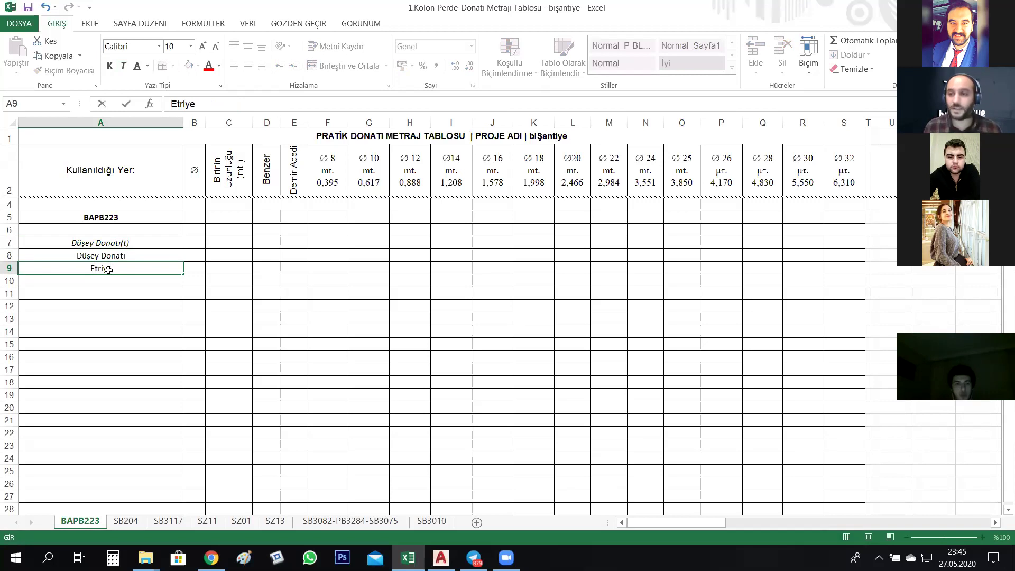
{"action": "left_click", "coordinate": [115, 361]}
{"action": "left_click", "coordinate": [110, 280]}
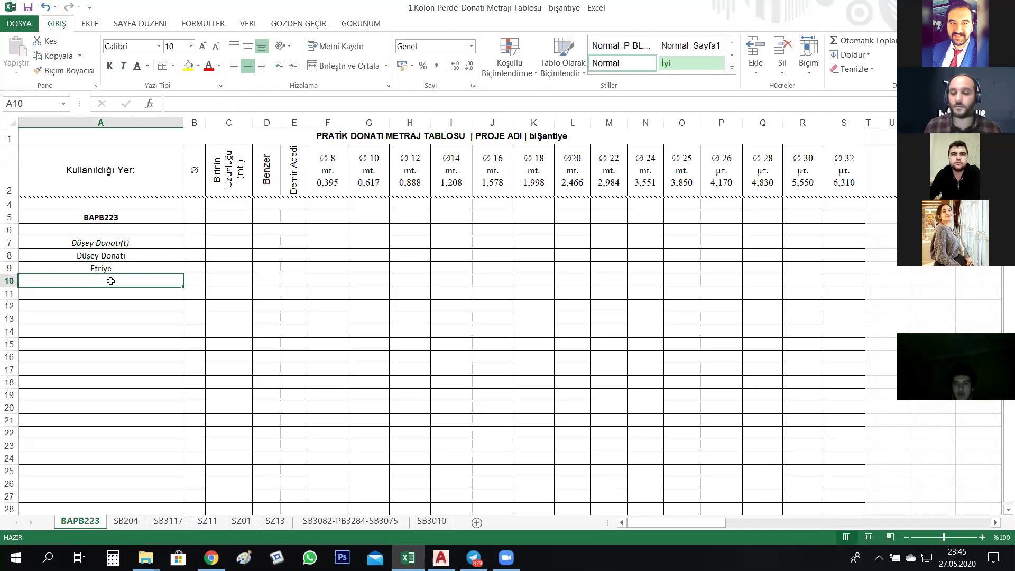
{"action": "type", "text": "Çiroz"}
{"action": "left_click", "coordinate": [122, 329]}
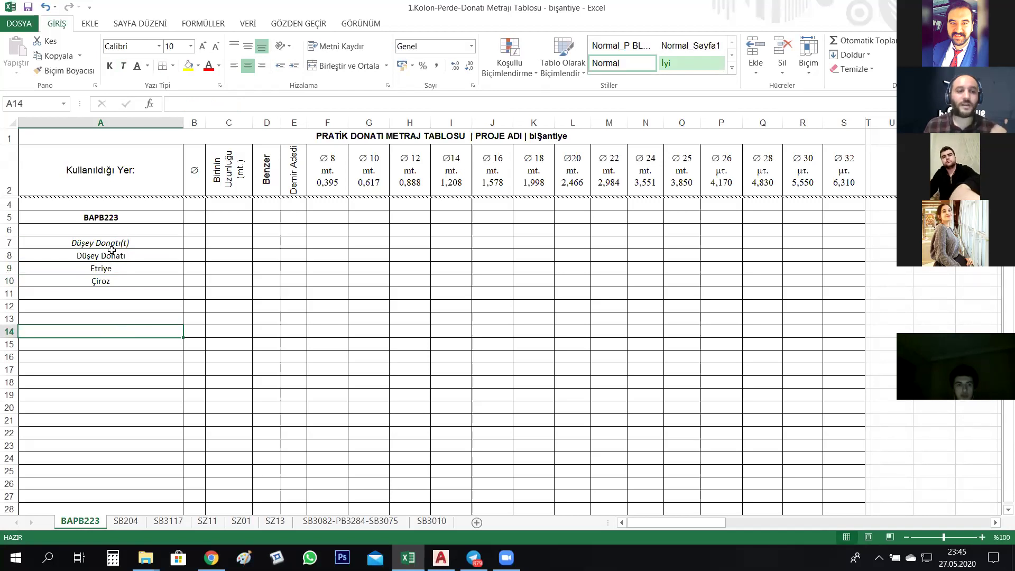
- Copy the four rebar labels in A7:A10 to the SB204 sheet, starting at cell A7
{"action": "left_click_drag", "start_coordinate": [105, 243], "coordinate": [112, 283]}
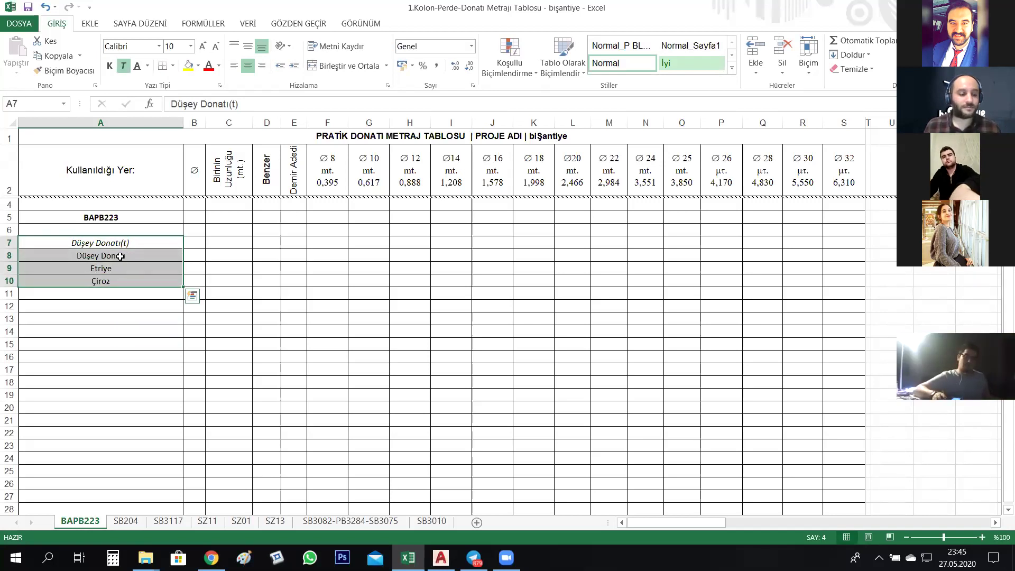
{"action": "key", "text": "ctrl+c"}
{"action": "left_click", "coordinate": [127, 521]}
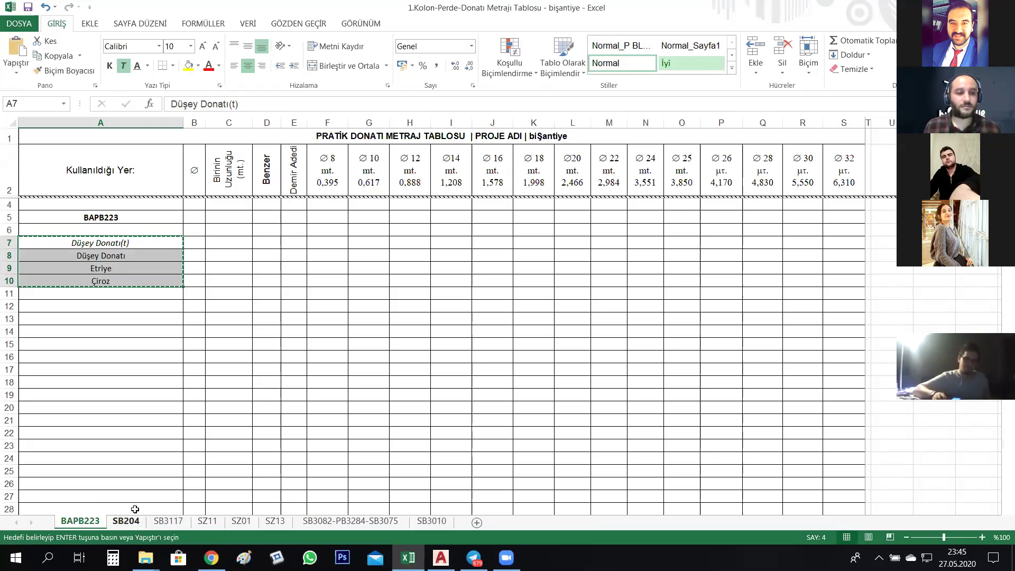
{"action": "left_click", "coordinate": [101, 246]}
{"action": "key", "text": "ctrl+v"}
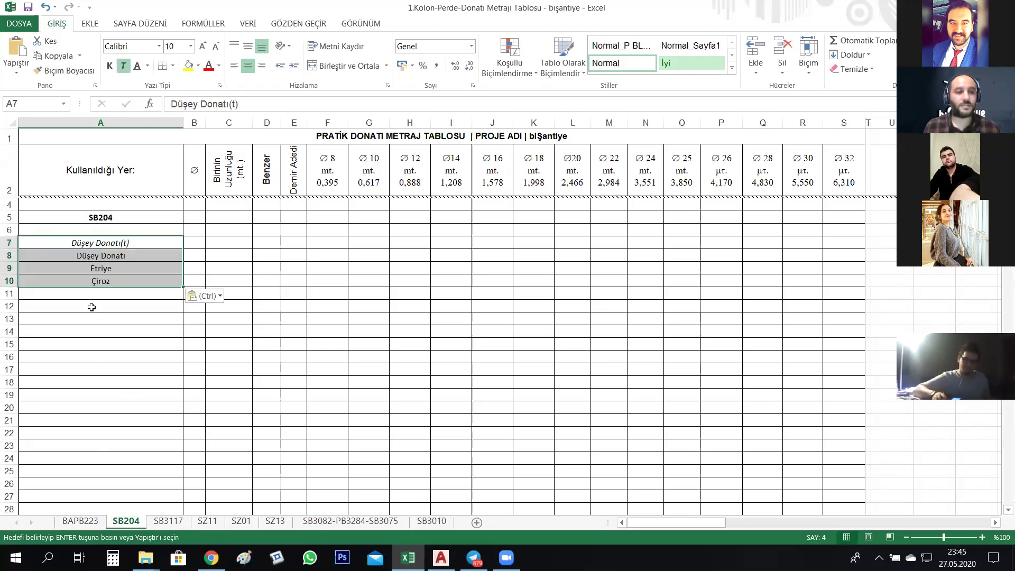
{"action": "left_click_drag", "start_coordinate": [111, 348], "coordinate": [111, 334]}
- Clear the contents of A7:A11 on the BAPB223 sheet and return to the SB204 sheet
{"action": "left_click", "coordinate": [86, 520]}
{"action": "mouse_move", "coordinate": [102, 243]}
{"action": "left_mouse_down"}
{"action": "mouse_move", "coordinate": [101, 293]}
{"action": "mouse_move", "coordinate": [100, 242]}
{"action": "left_mouse_up"}
{"action": "key", "text": "Escape"}
{"action": "right_click", "coordinate": [100, 268]}
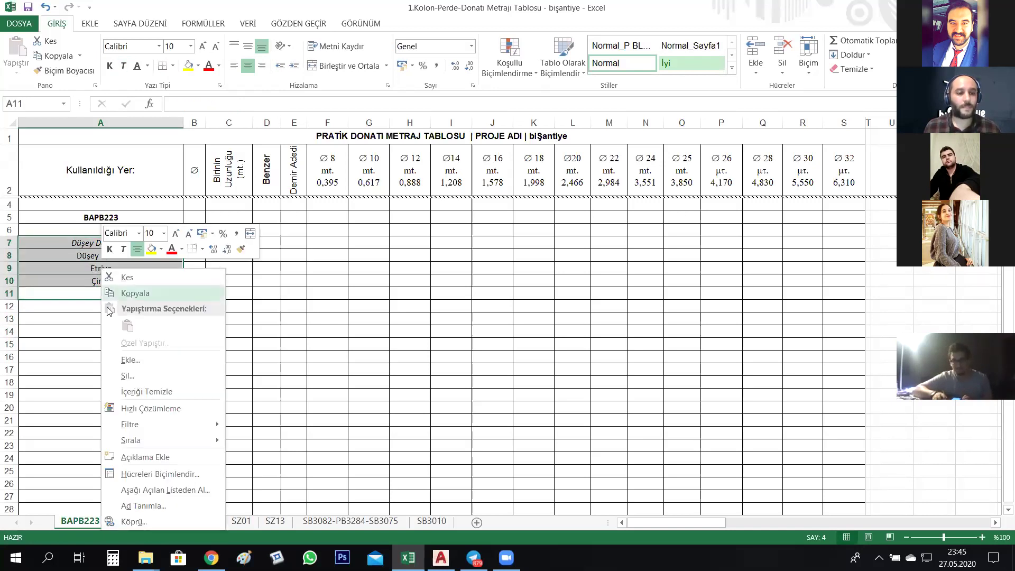
{"action": "left_click", "coordinate": [132, 394]}
{"action": "left_click", "coordinate": [118, 521]}
{"action": "left_click_drag", "start_coordinate": [127, 343], "coordinate": [130, 328]}
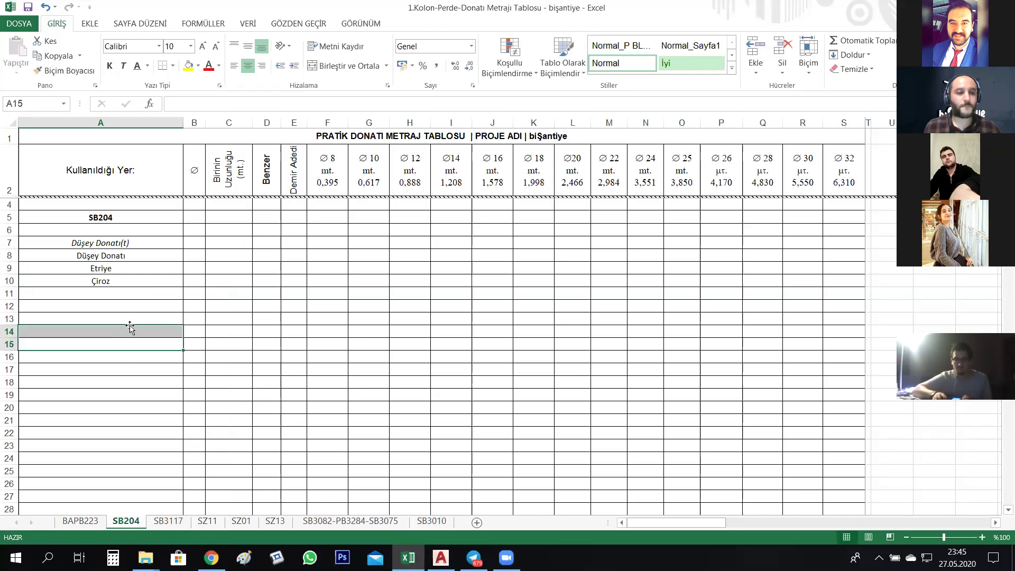
- Switch to AutoCAD and examine the SB204 section for its vertical bars, stirrup (Etr.) and crosstie (Çiroz) shapes, diameters and lengths
{"action": "left_click", "coordinate": [122, 256]}
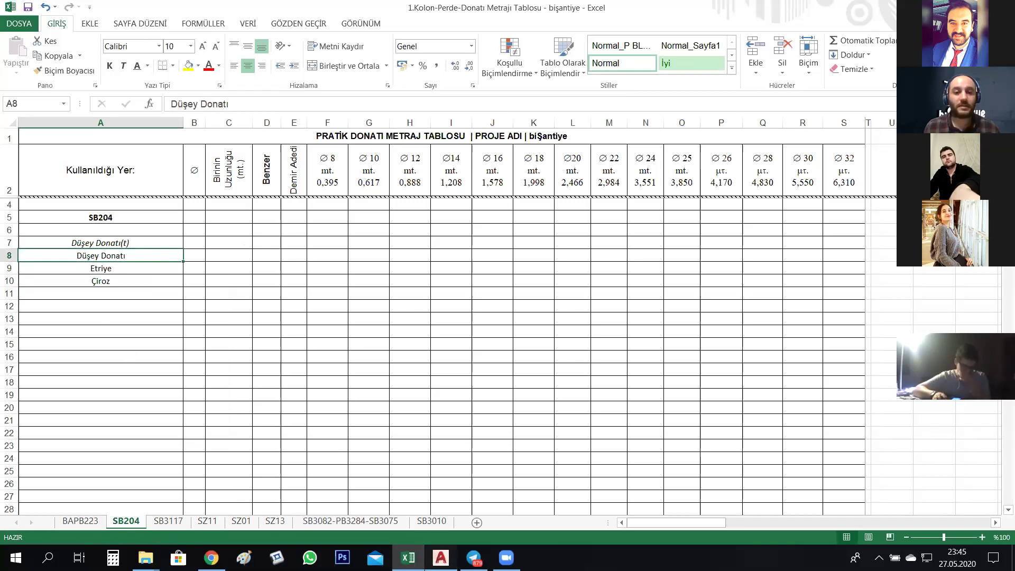
{"action": "left_click", "coordinate": [440, 558]}
{"action": "left_click", "coordinate": [605, 347]}
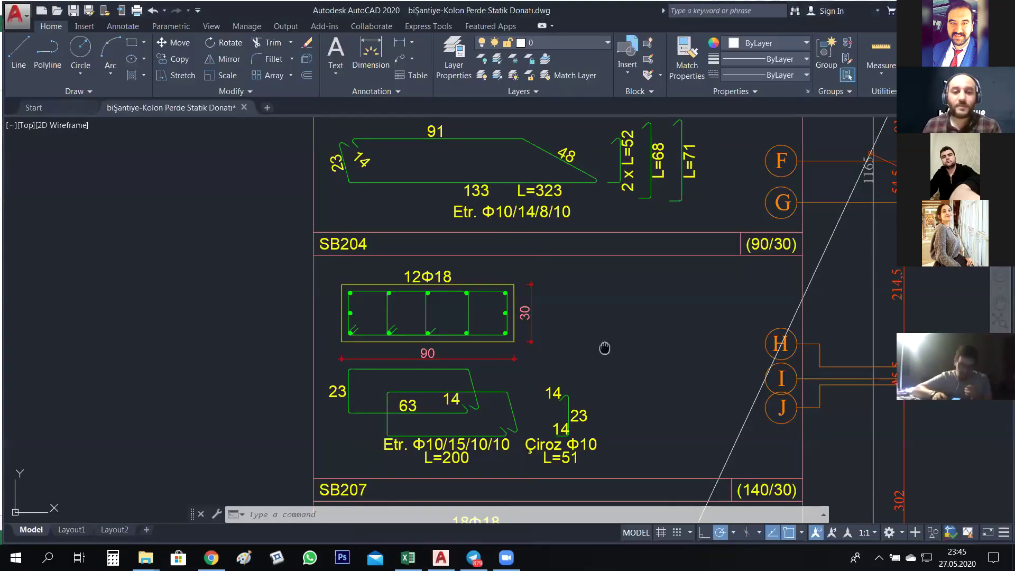
{"action": "left_click_drag", "start_coordinate": [605, 347], "coordinate": [530, 316]}
{"action": "scroll", "coordinate": [464, 319], "scroll_direction": "down", "scroll_amount": 8}
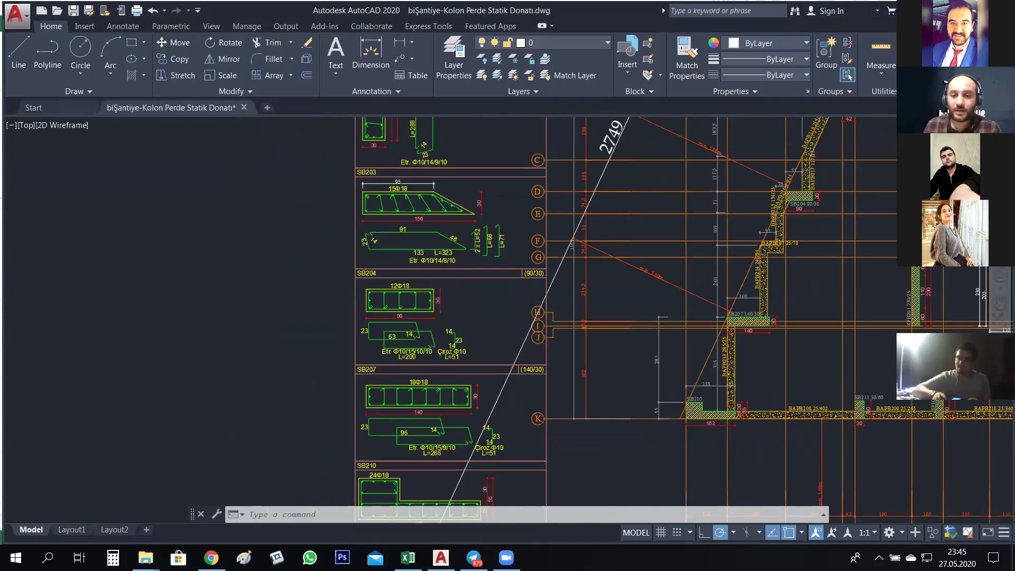
{"action": "scroll", "coordinate": [543, 324], "scroll_direction": "up", "scroll_amount": 5}
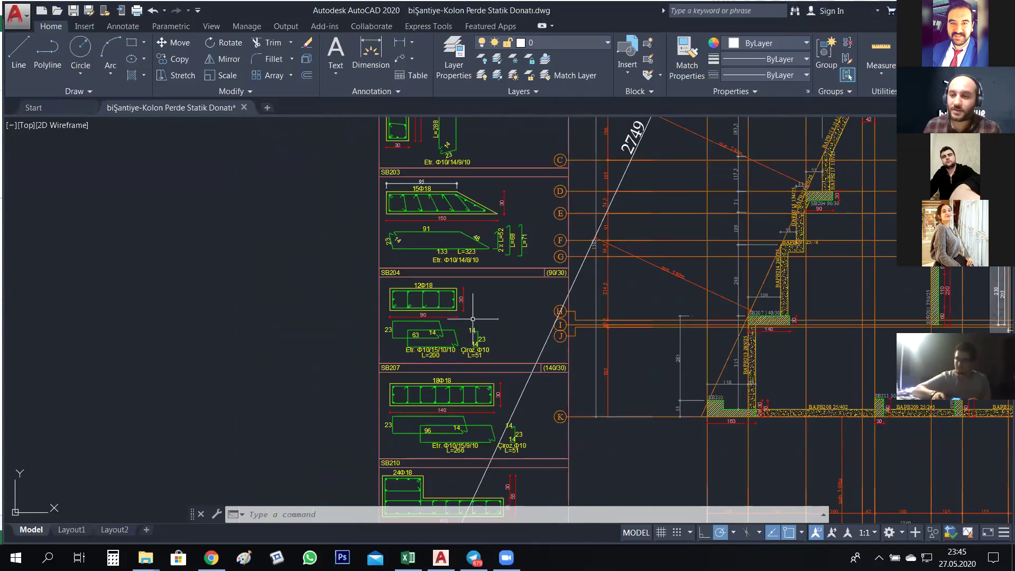
{"action": "left_click_drag", "start_coordinate": [465, 326], "coordinate": [437, 311]}
{"action": "scroll", "coordinate": [407, 318], "scroll_direction": "up", "scroll_amount": 2}
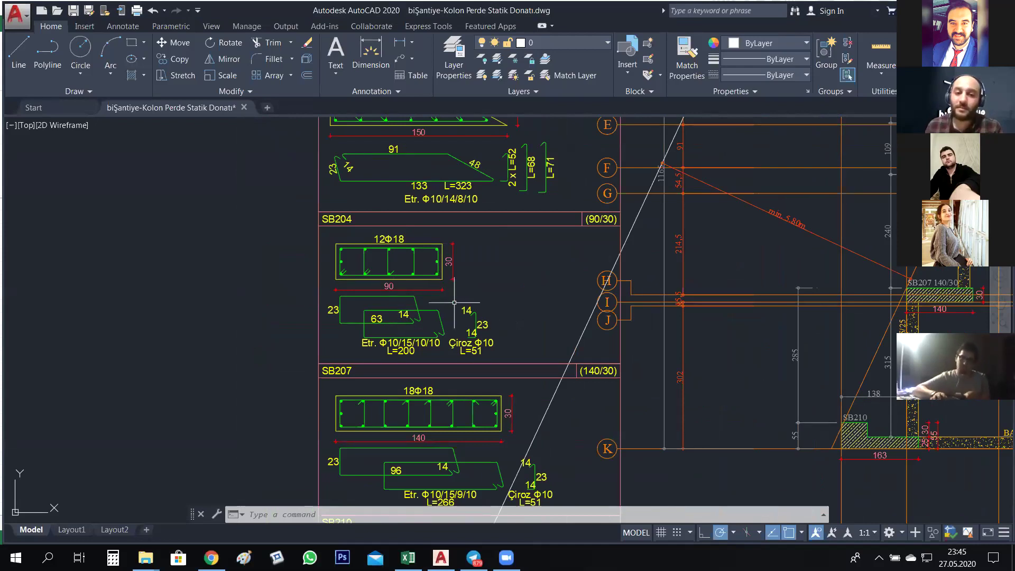
{"action": "scroll", "coordinate": [459, 303], "scroll_direction": "up", "scroll_amount": 2}
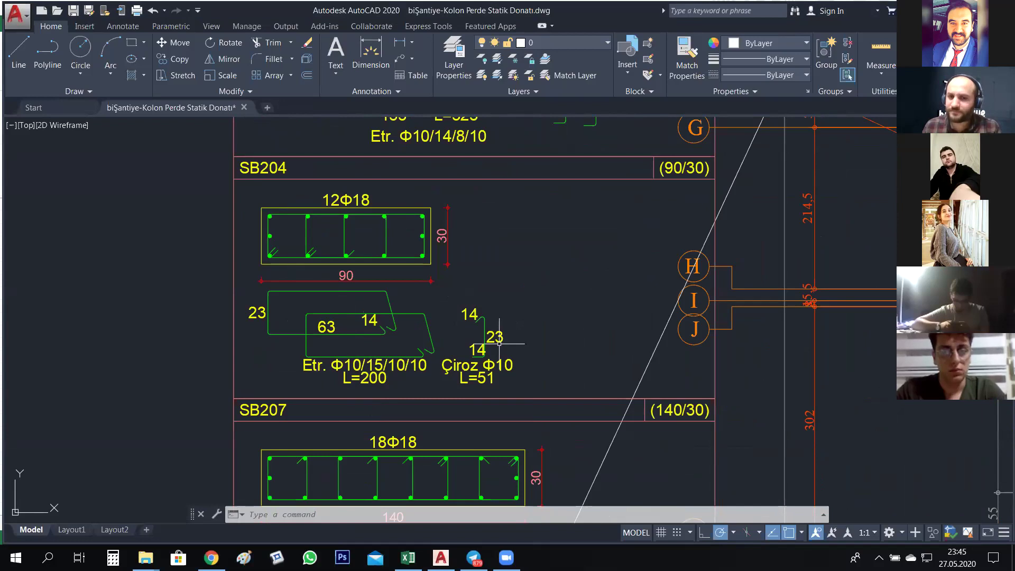
{"action": "mouse_move", "coordinate": [493, 341]}
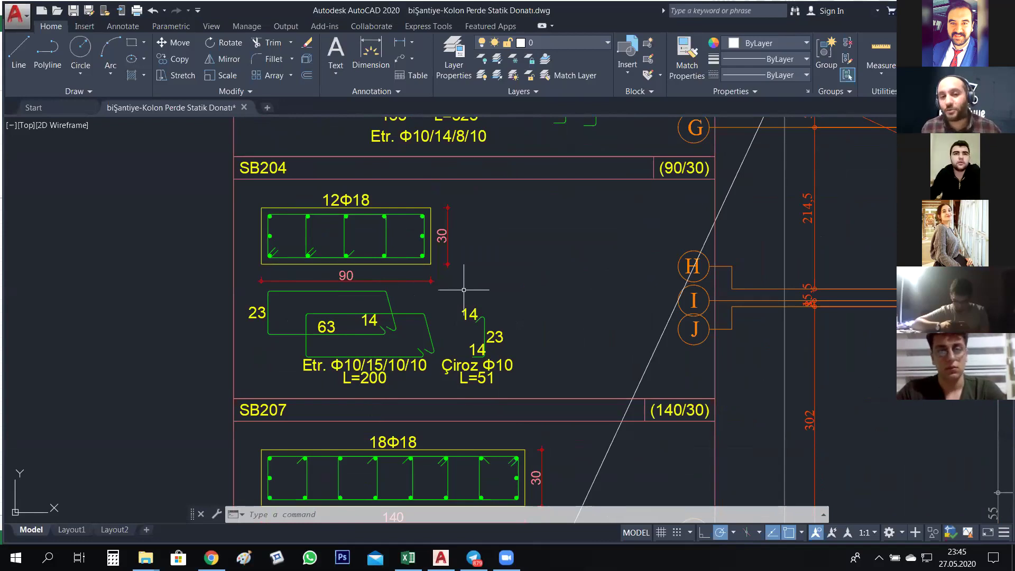
- Find the SB204 column elevation (KOLON DETAYI) and examine its reinforcement from the foundation to the upper storey level
{"action": "scroll", "coordinate": [464, 290], "scroll_direction": "down", "scroll_amount": 8}
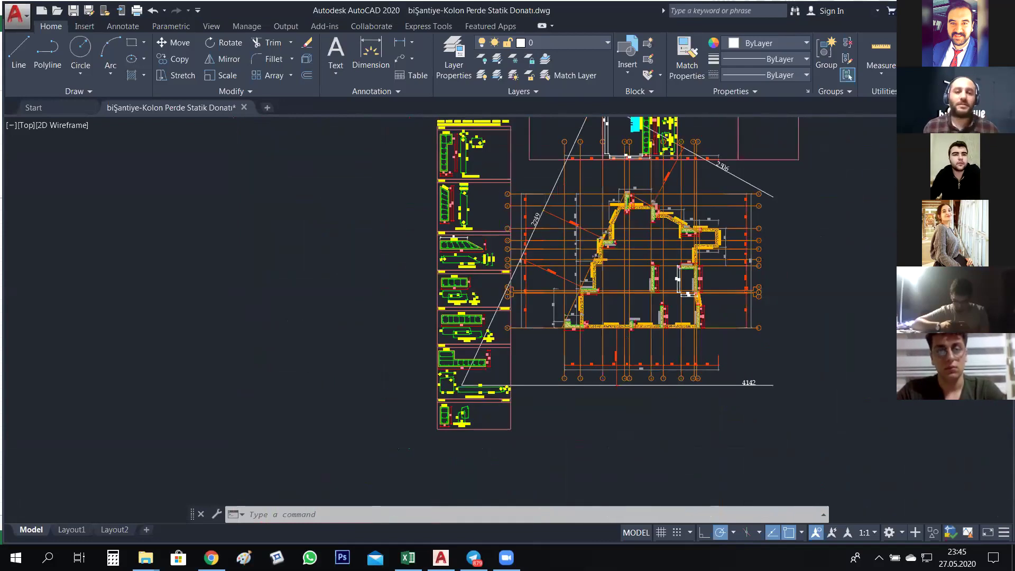
{"action": "scroll", "coordinate": [154, 316], "scroll_direction": "up", "scroll_amount": 8}
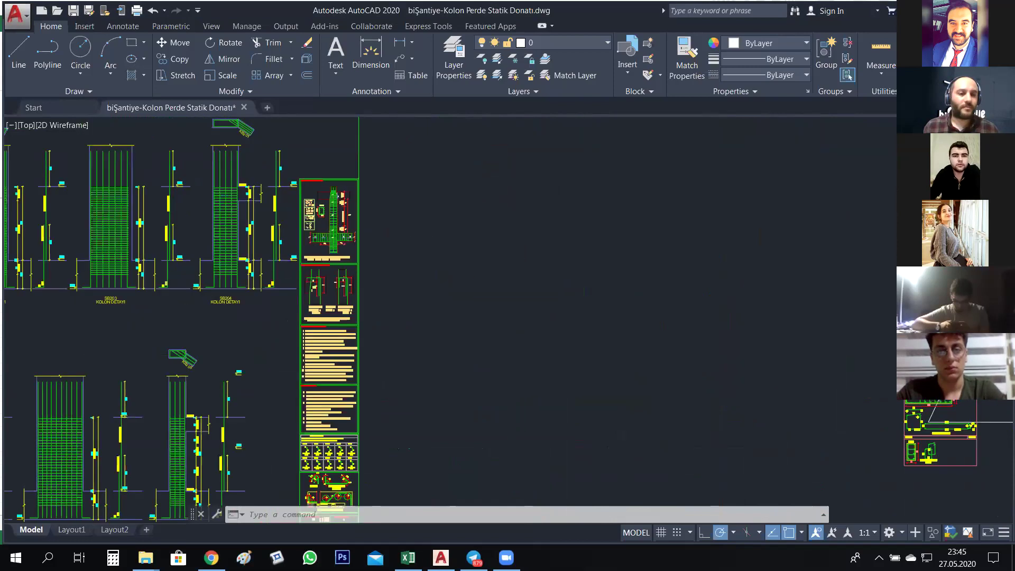
{"action": "left_click_drag", "start_coordinate": [233, 351], "coordinate": [342, 351]}
{"action": "scroll", "coordinate": [324, 307], "scroll_direction": "down", "scroll_amount": 2}
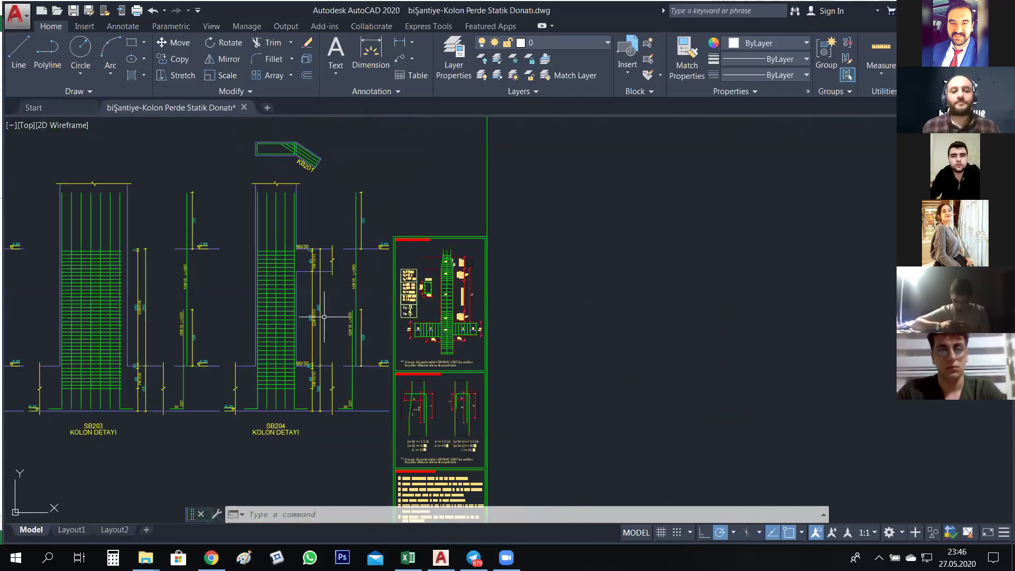
{"action": "scroll", "coordinate": [324, 317], "scroll_direction": "up", "scroll_amount": 2}
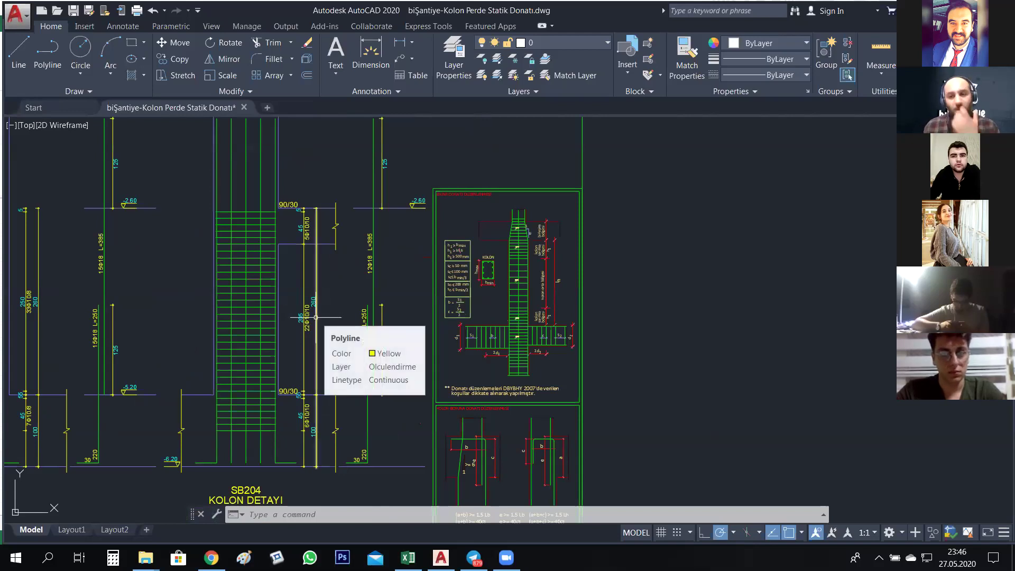
{"action": "scroll", "coordinate": [239, 447], "scroll_direction": "up", "scroll_amount": 1}
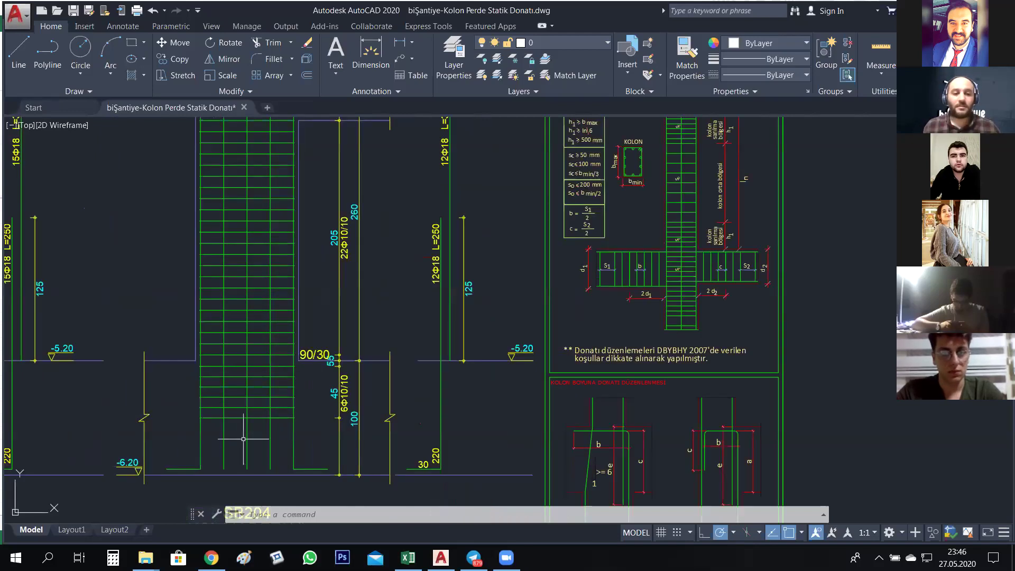
{"action": "scroll", "coordinate": [286, 432], "scroll_direction": "down", "scroll_amount": 1}
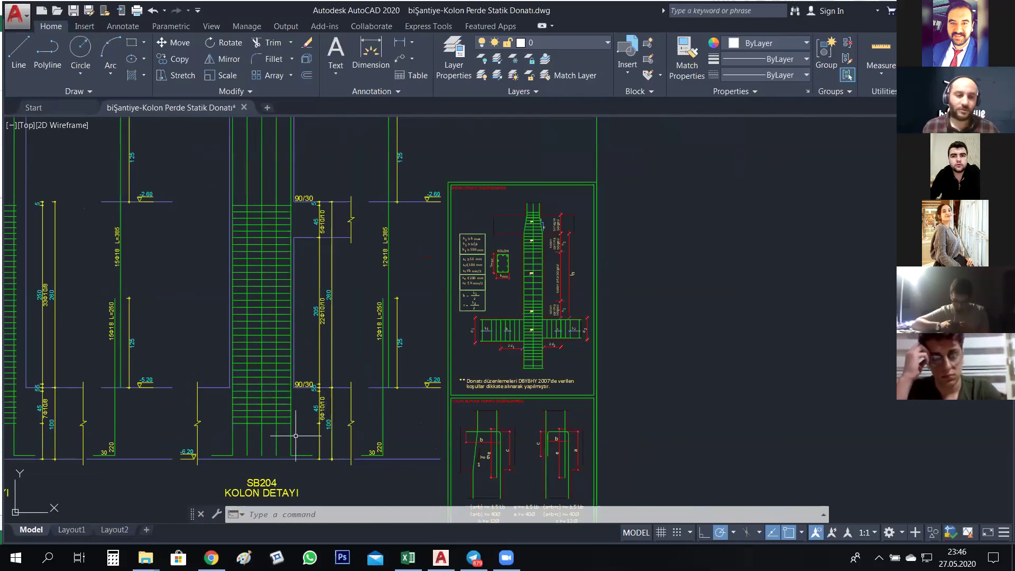
- Examine the stirrup counts and spacings in each zone along the height of the SB204 column elevation
{"action": "scroll", "coordinate": [296, 436], "scroll_direction": "up", "scroll_amount": 4}
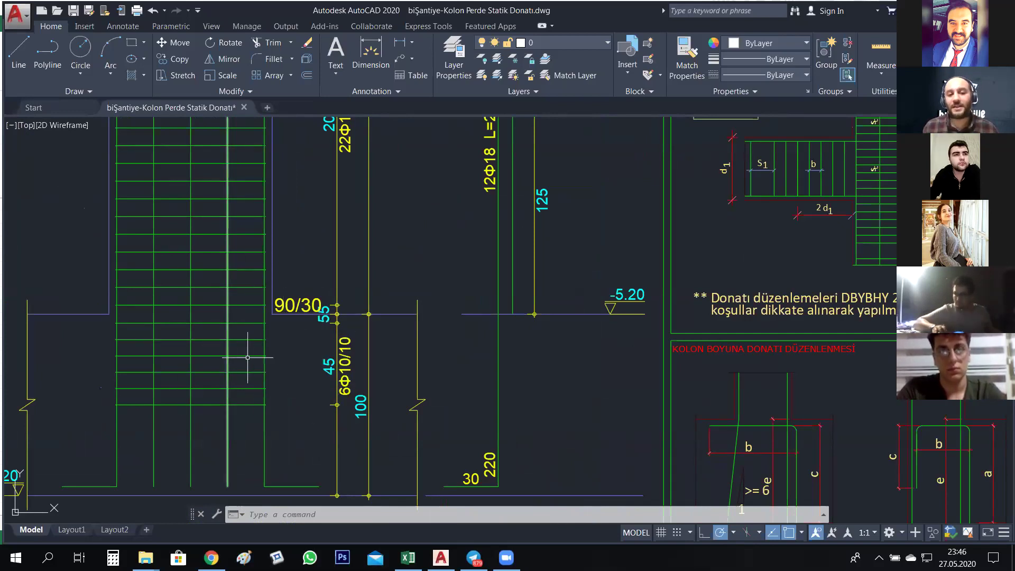
{"action": "scroll", "coordinate": [219, 367], "scroll_direction": "down", "scroll_amount": 4}
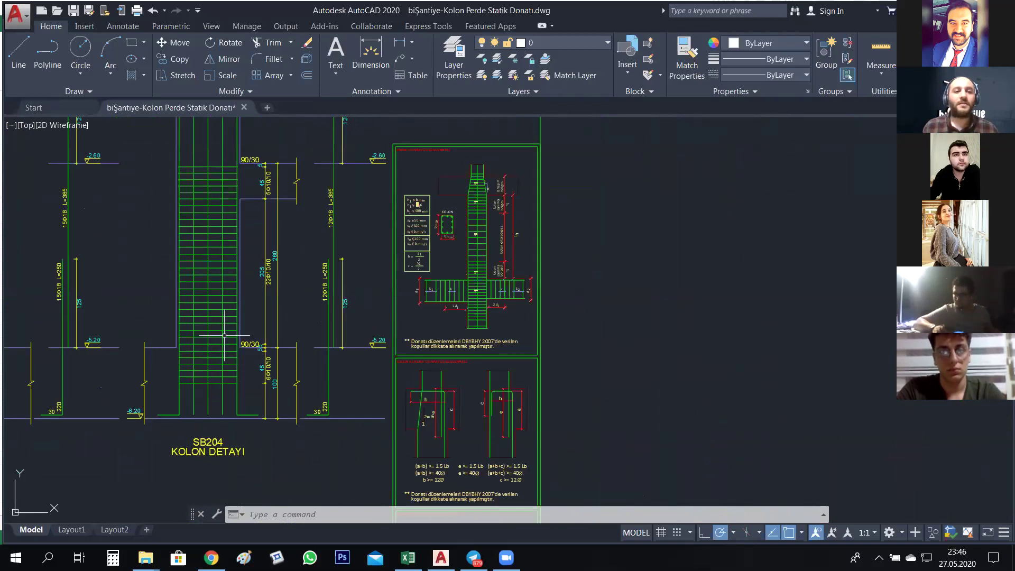
{"action": "scroll", "coordinate": [225, 336], "scroll_direction": "up", "scroll_amount": 4}
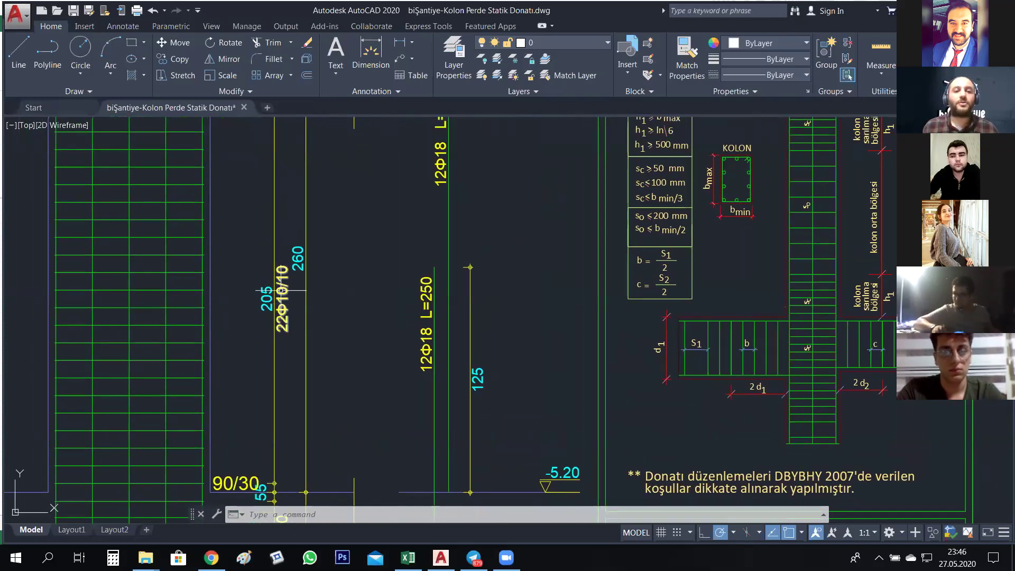
{"action": "scroll", "coordinate": [264, 318], "scroll_direction": "down", "scroll_amount": 3}
{"action": "scroll", "coordinate": [275, 189], "scroll_direction": "up", "scroll_amount": 3}
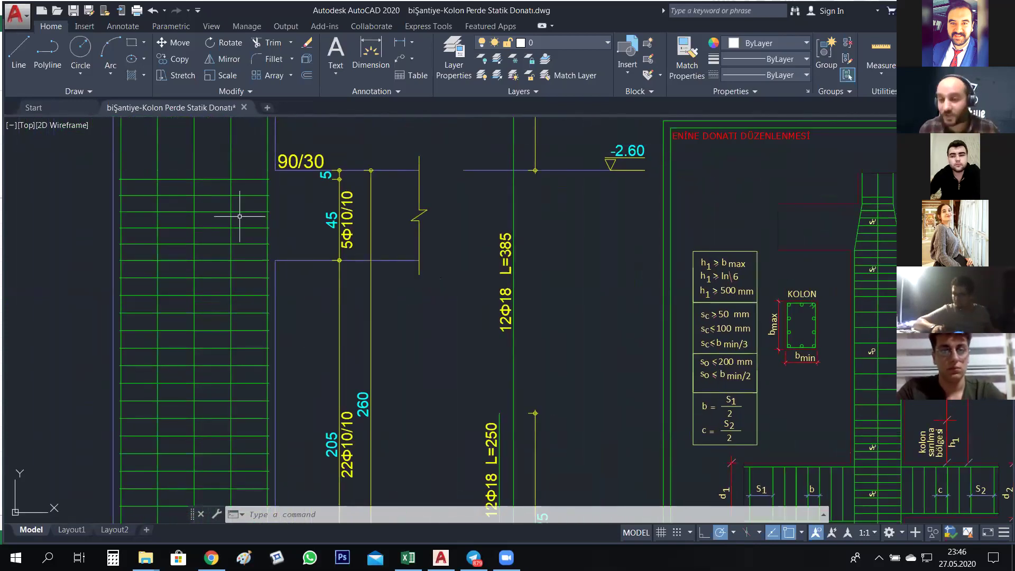
{"action": "scroll", "coordinate": [234, 214], "scroll_direction": "down", "scroll_amount": 2}
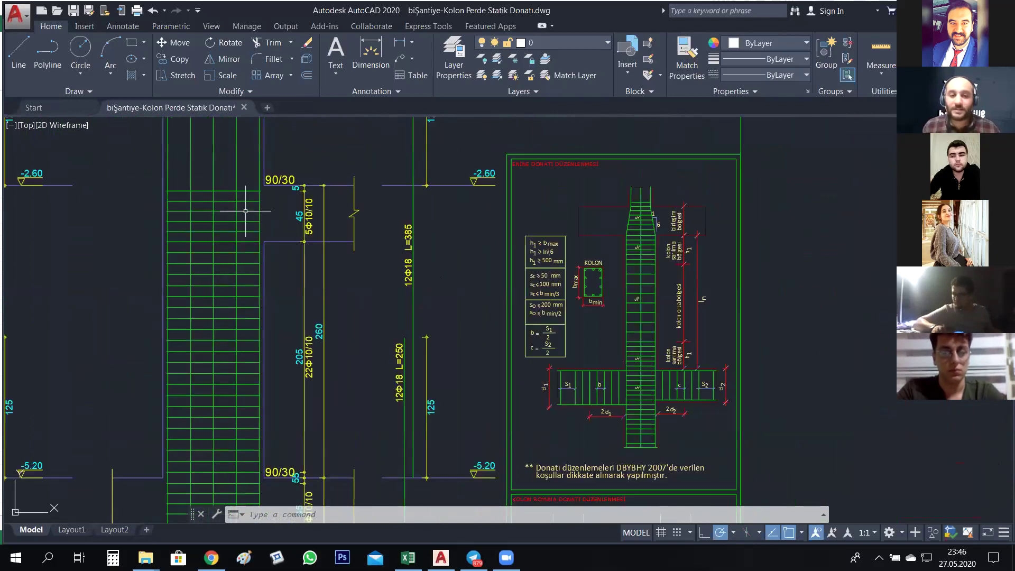
{"action": "scroll", "coordinate": [363, 419], "scroll_direction": "down", "scroll_amount": 2}
{"action": "scroll", "coordinate": [367, 356], "scroll_direction": "up", "scroll_amount": 2}
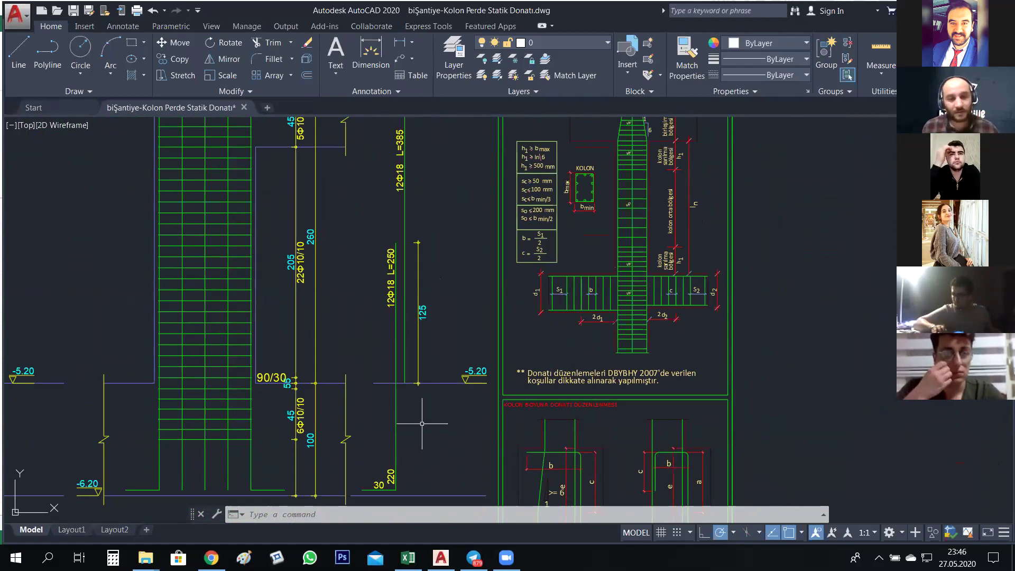
- Examine the vertical starter bars beside the SB204 elevation for their count, diameter, total length, bend and lap length
{"action": "scroll", "coordinate": [426, 412], "scroll_direction": "down", "scroll_amount": 1}
{"action": "scroll", "coordinate": [408, 381], "scroll_direction": "up", "scroll_amount": 1}
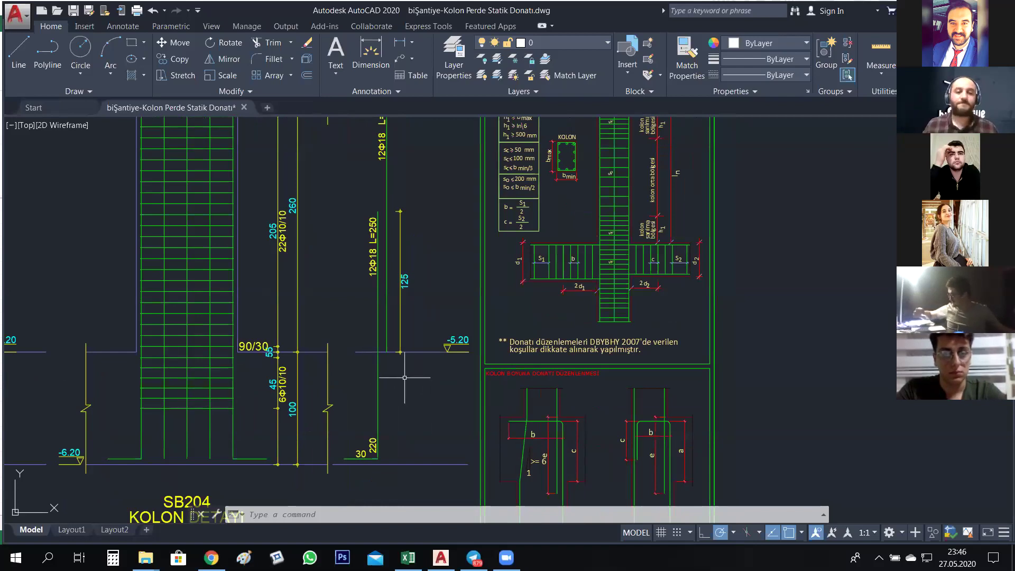
{"action": "scroll", "coordinate": [399, 370], "scroll_direction": "down", "scroll_amount": 1}
{"action": "scroll", "coordinate": [398, 383], "scroll_direction": "up", "scroll_amount": 1}
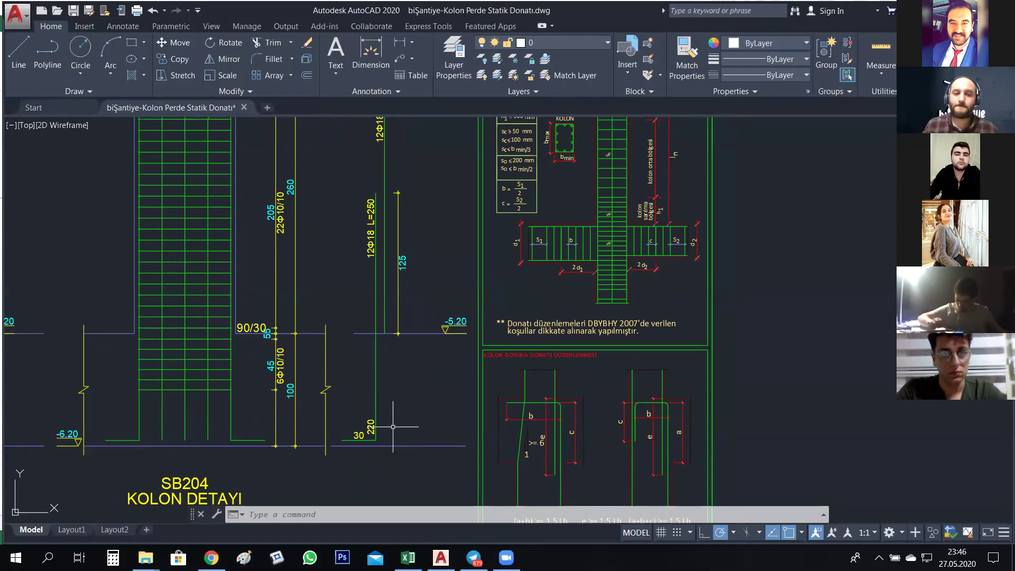
{"action": "scroll", "coordinate": [402, 370], "scroll_direction": "down", "scroll_amount": 1}
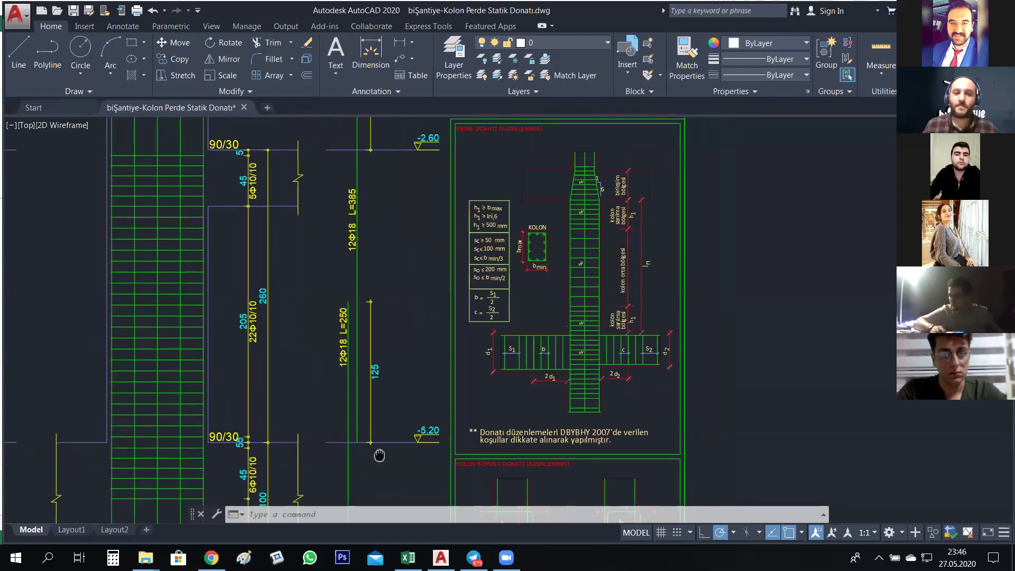
{"action": "scroll", "coordinate": [391, 420], "scroll_direction": "up", "scroll_amount": 1}
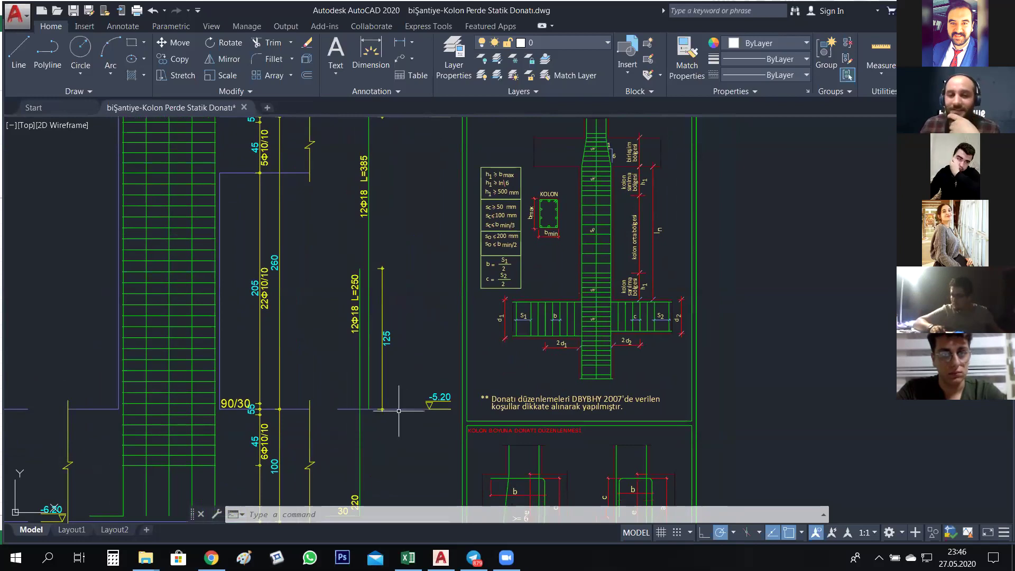
{"action": "left_click_drag", "start_coordinate": [398, 412], "coordinate": [397, 358]}
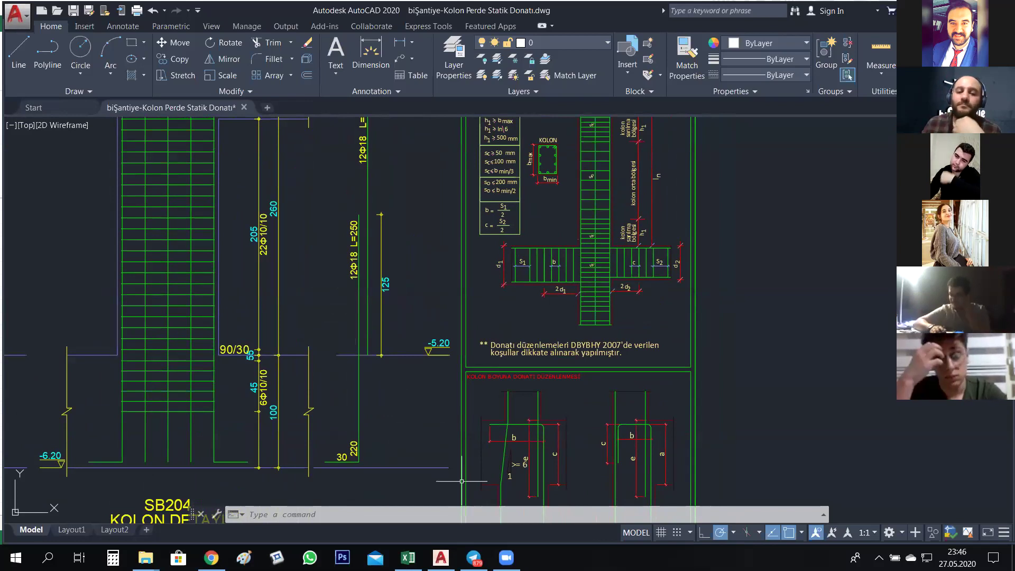
- Switch to Excel and enter diameter 18 in B7 and bar count 12 in E7 for the Düşey Donatı(t) row
{"action": "left_click", "coordinate": [407, 558]}
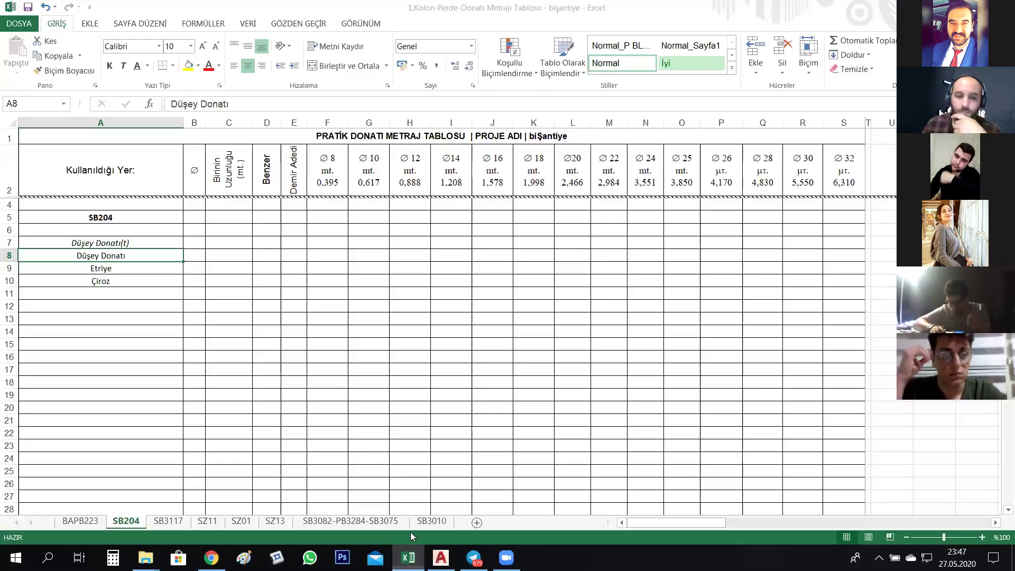
{"action": "left_click", "coordinate": [194, 245]}
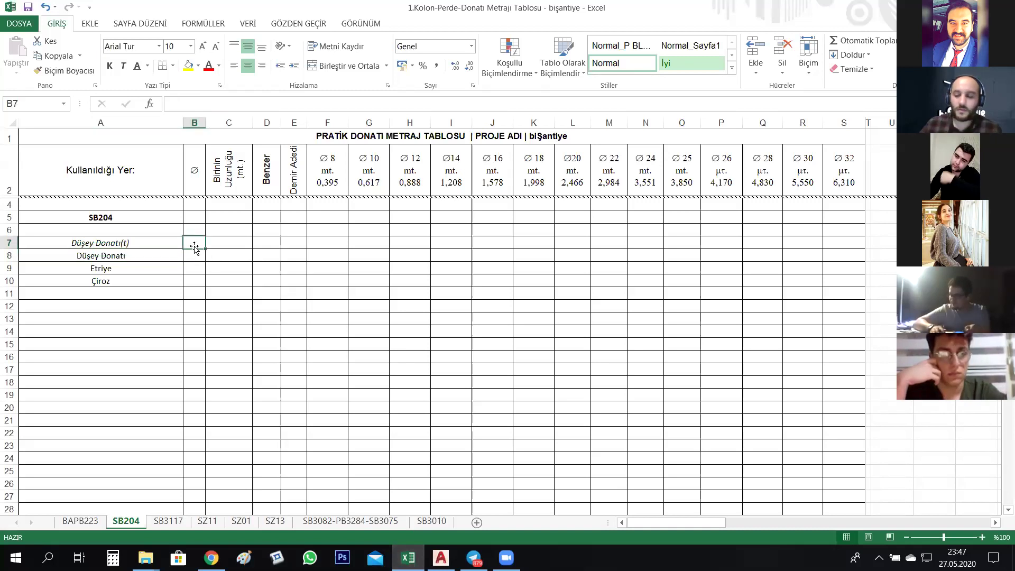
{"action": "type", "text": "18"}
{"action": "left_click", "coordinate": [251, 343]}
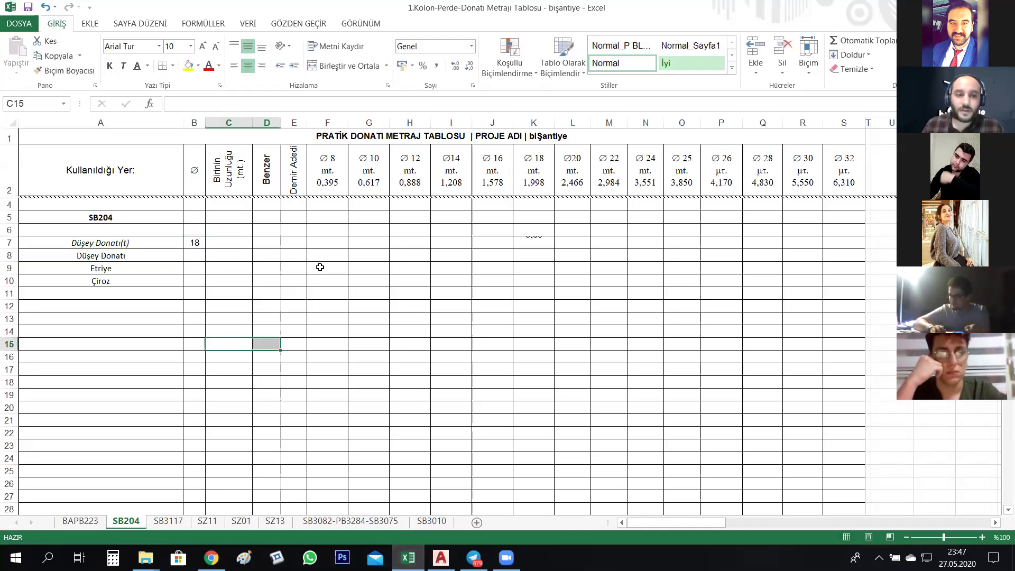
{"action": "left_click", "coordinate": [298, 243]}
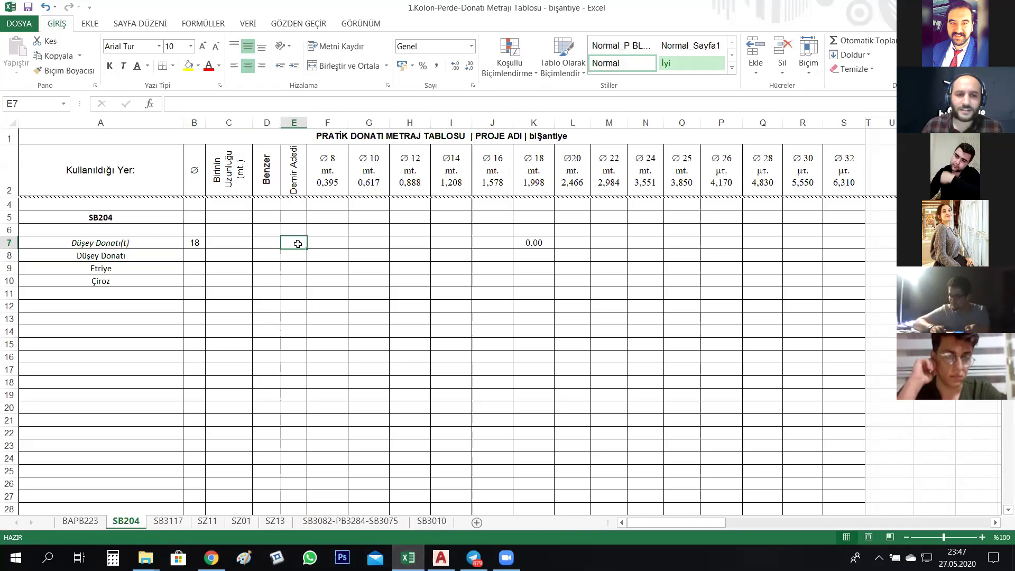
{"action": "type", "text": "12"}
{"action": "left_click", "coordinate": [308, 333]}
- Enter the unit length 2,5 in C7 and the Benzer value 1 in D7 for the Düşey Donatı(t) row
{"action": "left_click", "coordinate": [227, 240]}
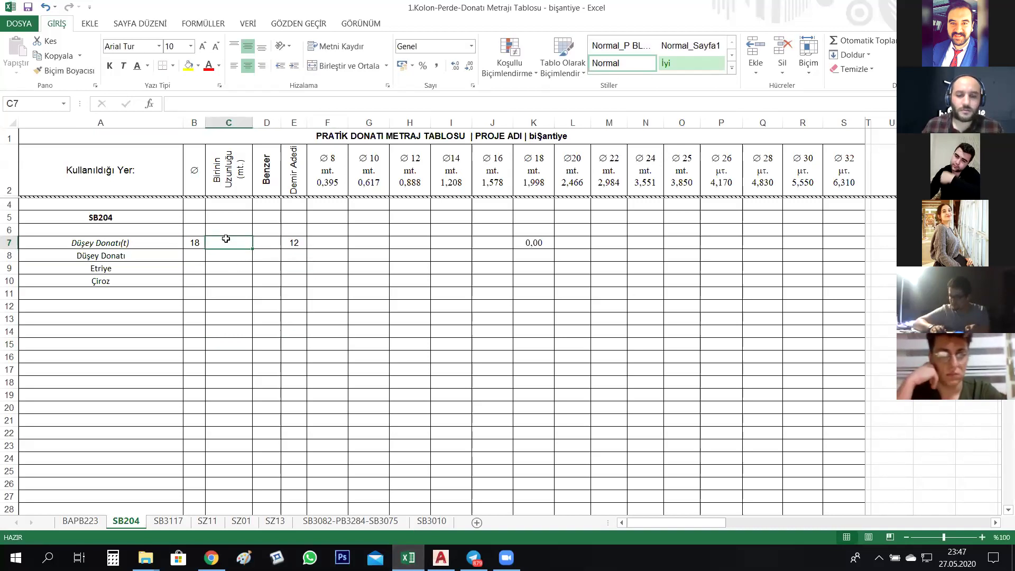
{"action": "type", "text": "2,5"}
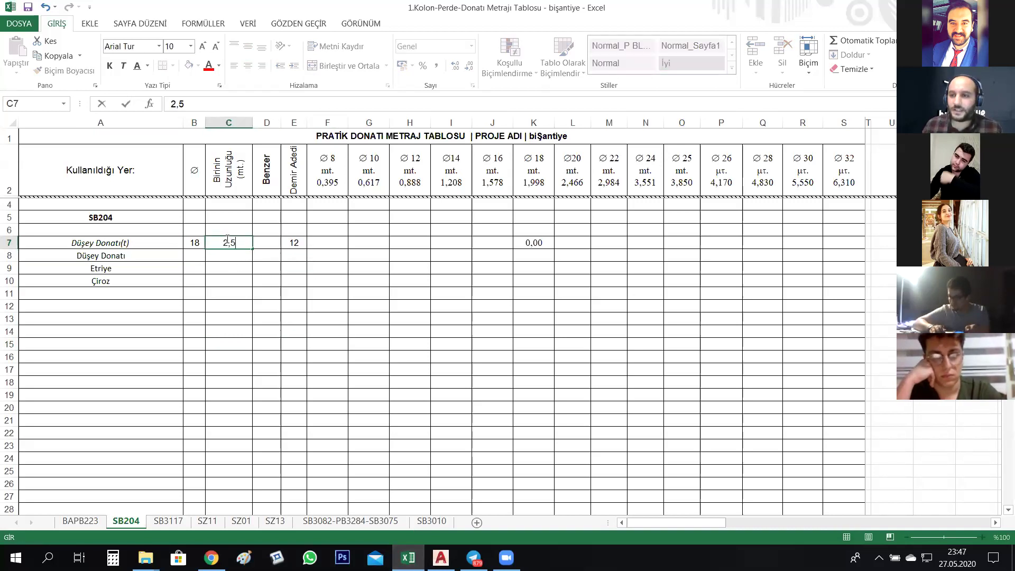
{"action": "left_click", "coordinate": [238, 332]}
{"action": "left_click", "coordinate": [271, 240]}
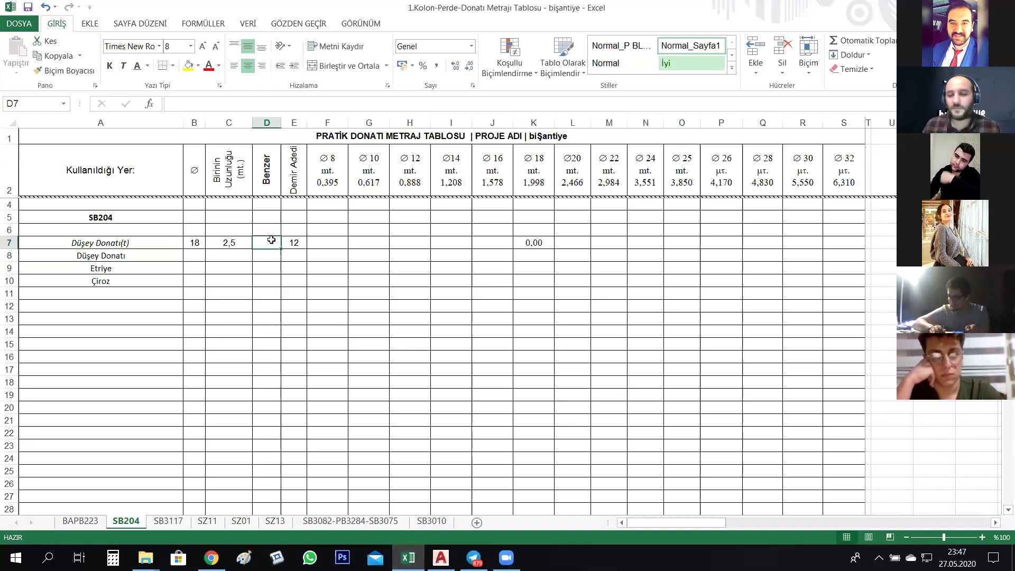
{"action": "type", "text": "1"}
{"action": "left_click", "coordinate": [331, 334]}
{"action": "left_click", "coordinate": [338, 344]}
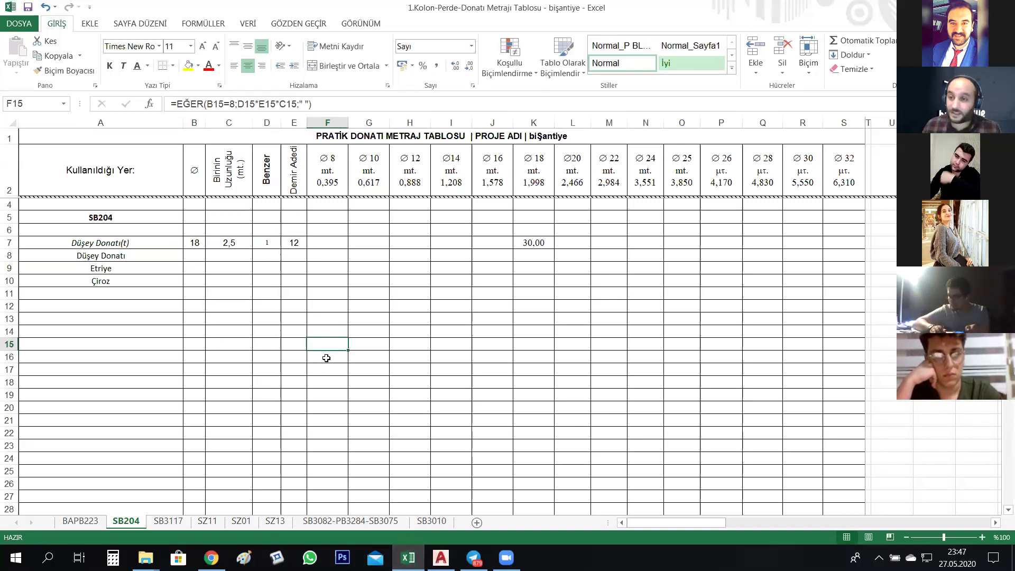
- Switch to AutoCAD and examine the SB204 cross-section detail for its vertical bars, stirrup (Etr.) and crosstie (Çiroz) diameters and lengths
{"action": "left_click", "coordinate": [441, 557]}
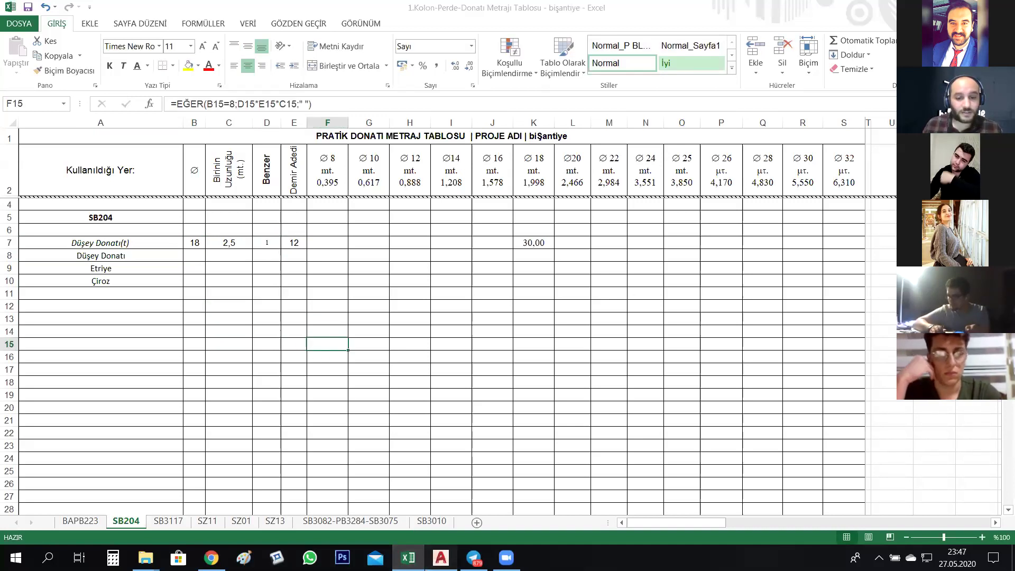
{"action": "scroll", "coordinate": [584, 345], "scroll_direction": "down", "scroll_amount": 8}
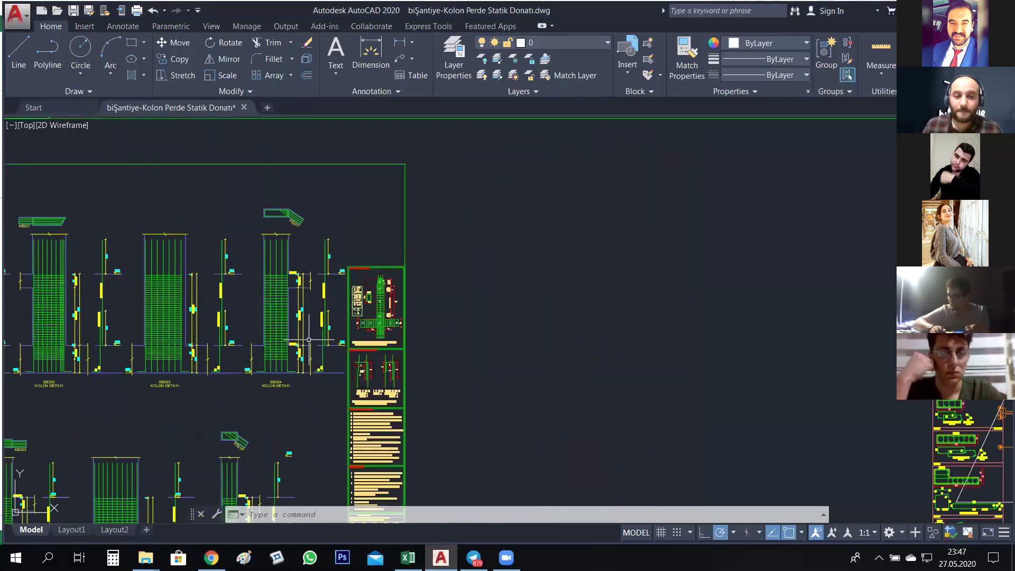
{"action": "scroll", "coordinate": [585, 345], "scroll_direction": "up", "scroll_amount": 7}
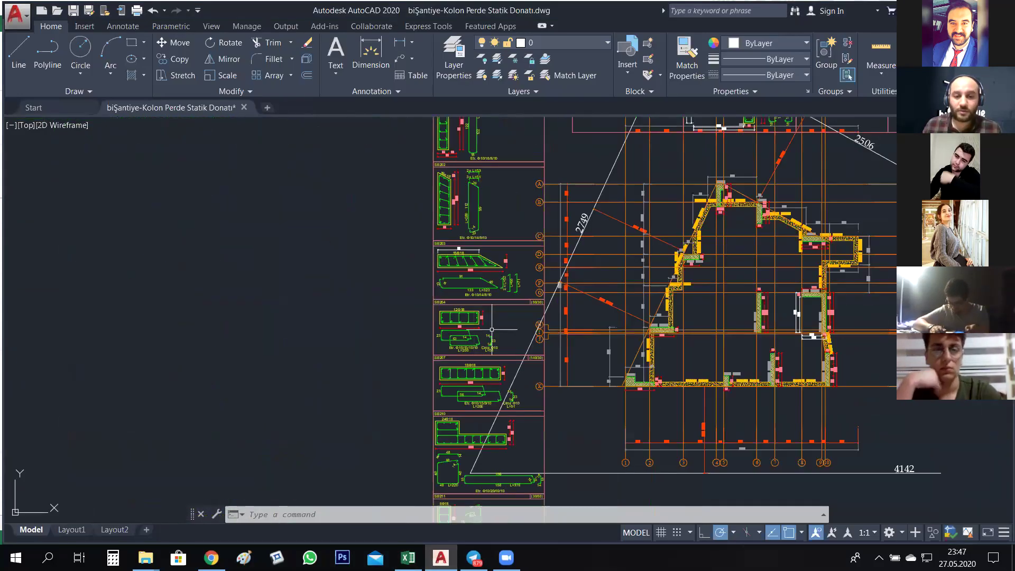
{"action": "scroll", "coordinate": [460, 318], "scroll_direction": "up", "scroll_amount": 2}
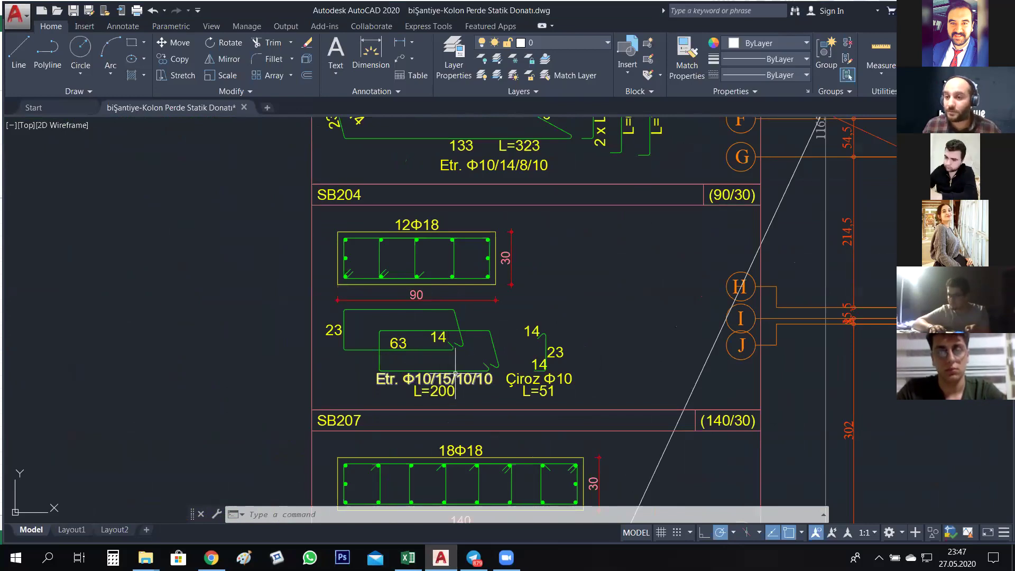
{"action": "mouse_move", "coordinate": [456, 372]}
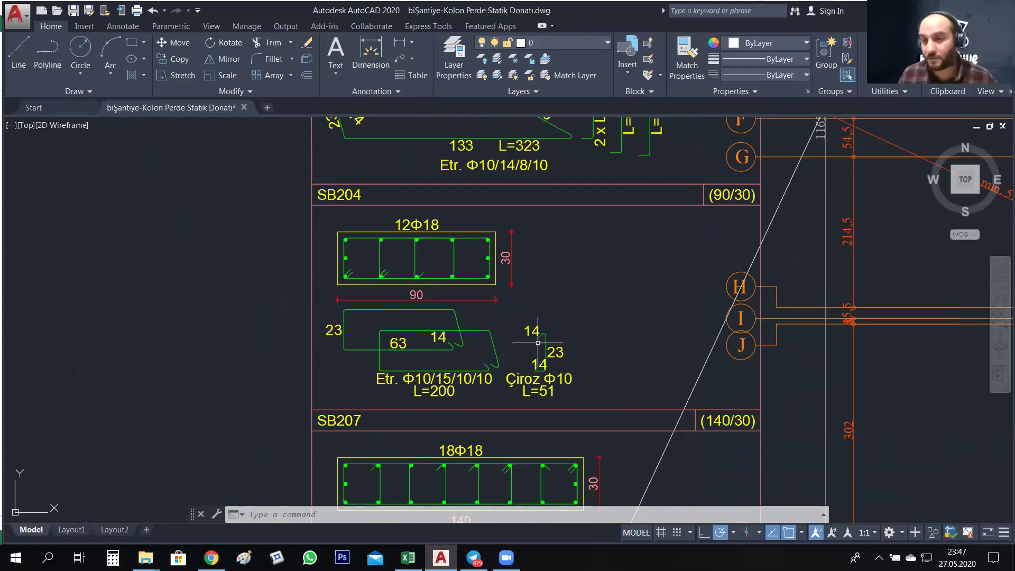
- Return to the SB204 column elevation and examine the vertical bars and stirrup zones around its base and the -5.20 level
{"action": "scroll", "coordinate": [529, 323], "scroll_direction": "down", "scroll_amount": 4}
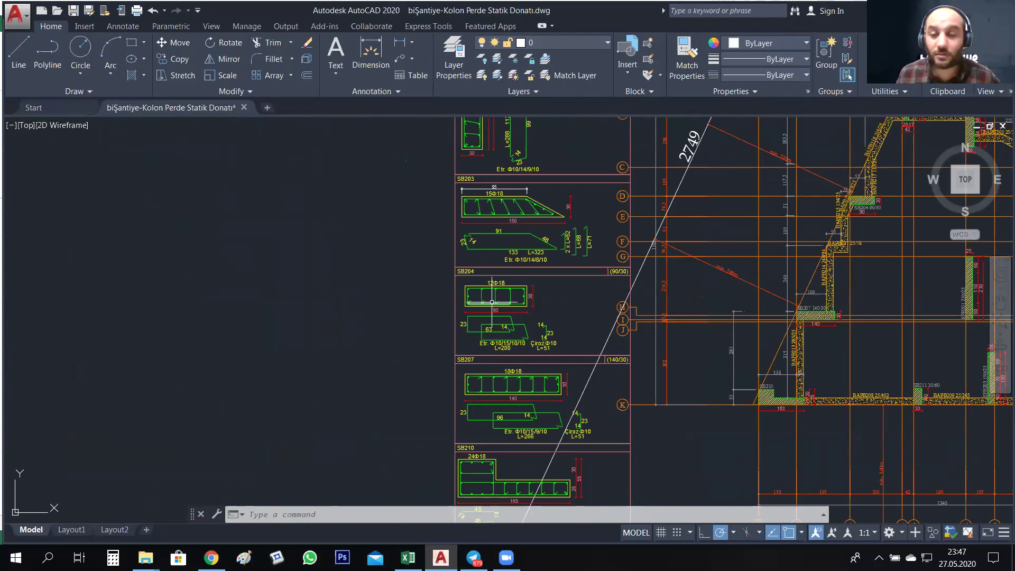
{"action": "scroll", "coordinate": [492, 302], "scroll_direction": "down", "scroll_amount": 8}
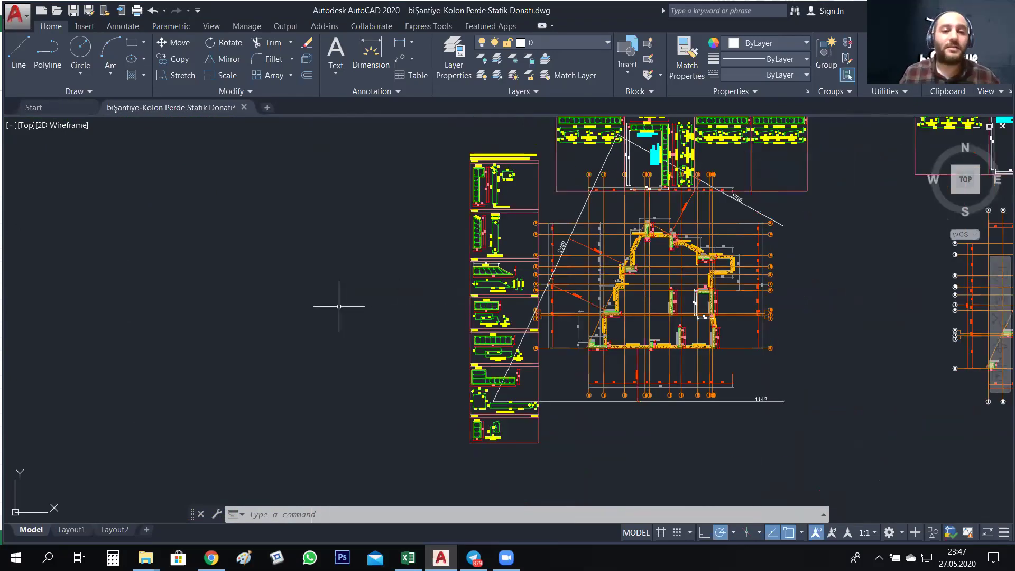
{"action": "scroll", "coordinate": [258, 315], "scroll_direction": "up", "scroll_amount": 5}
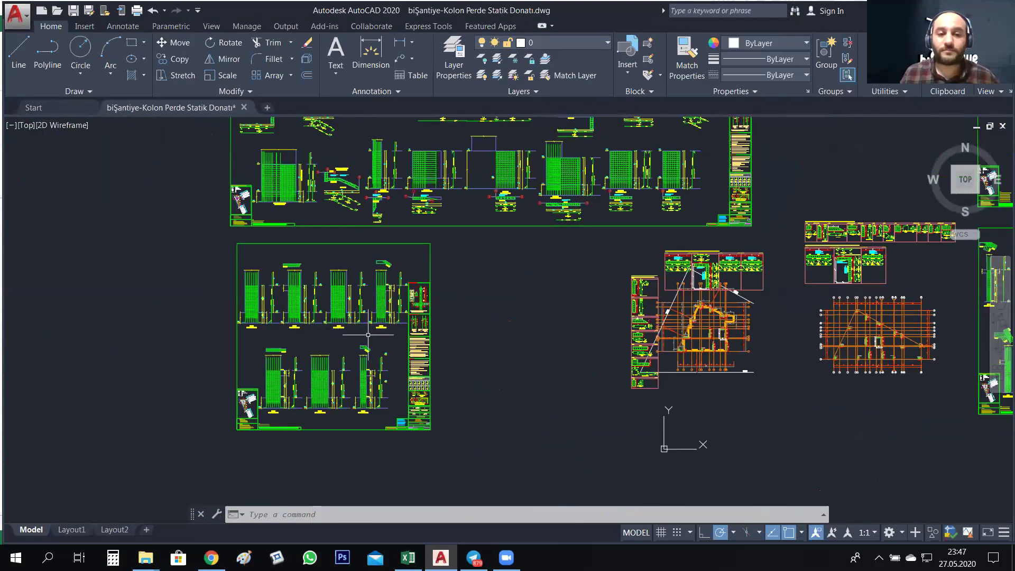
{"action": "scroll", "coordinate": [377, 321], "scroll_direction": "up", "scroll_amount": 6}
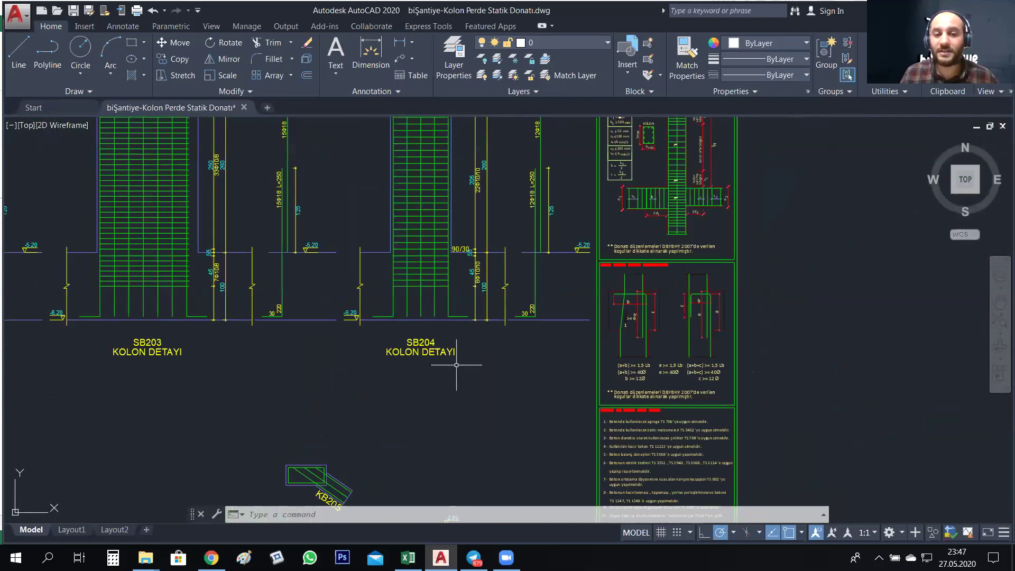
{"action": "scroll", "coordinate": [490, 398], "scroll_direction": "up", "scroll_amount": 4}
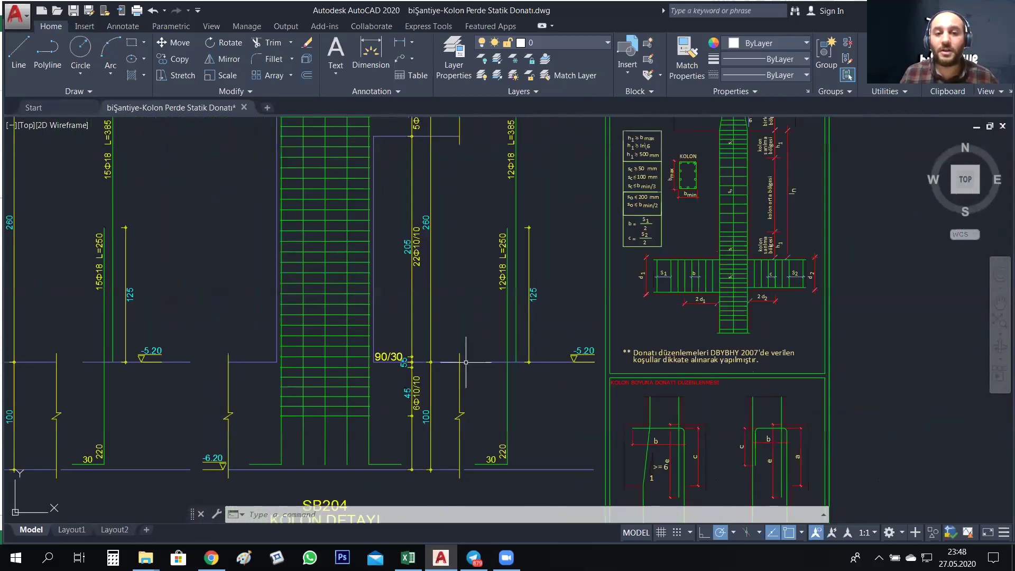
{"action": "scroll", "coordinate": [453, 318], "scroll_direction": "down", "scroll_amount": 2}
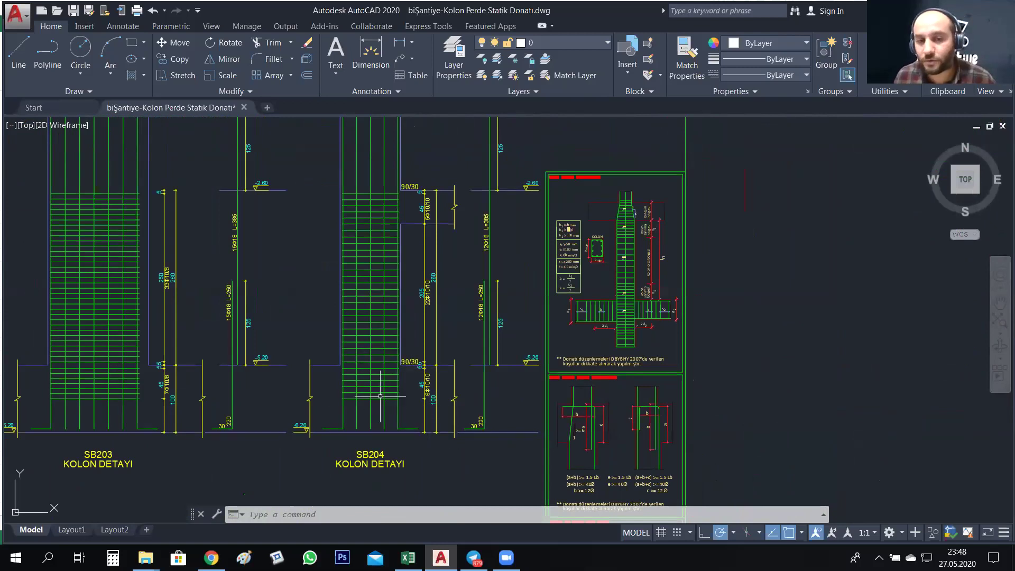
{"action": "scroll", "coordinate": [406, 392], "scroll_direction": "up", "scroll_amount": 2}
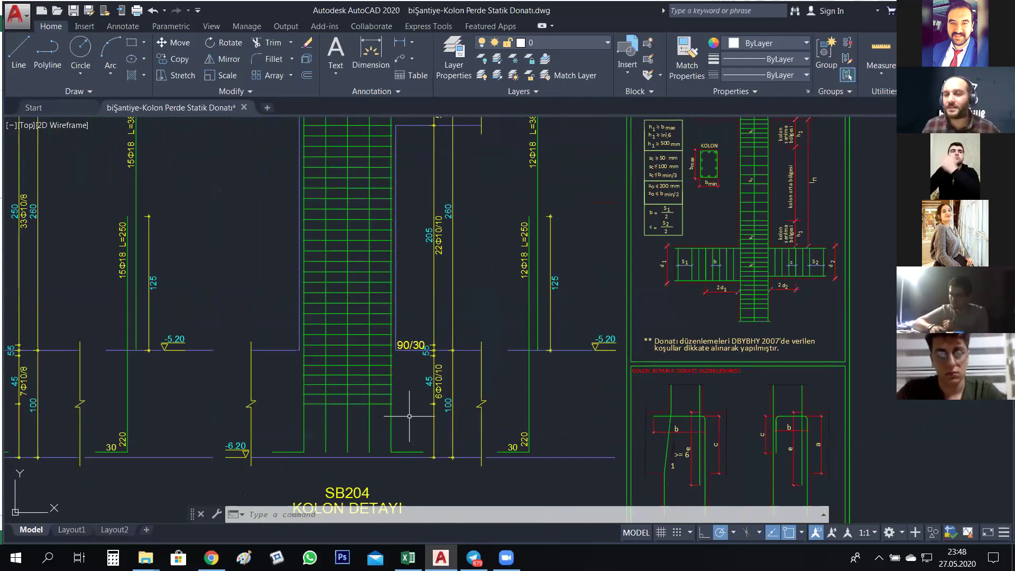
{"action": "left_click_drag", "start_coordinate": [405, 401], "coordinate": [367, 403]}
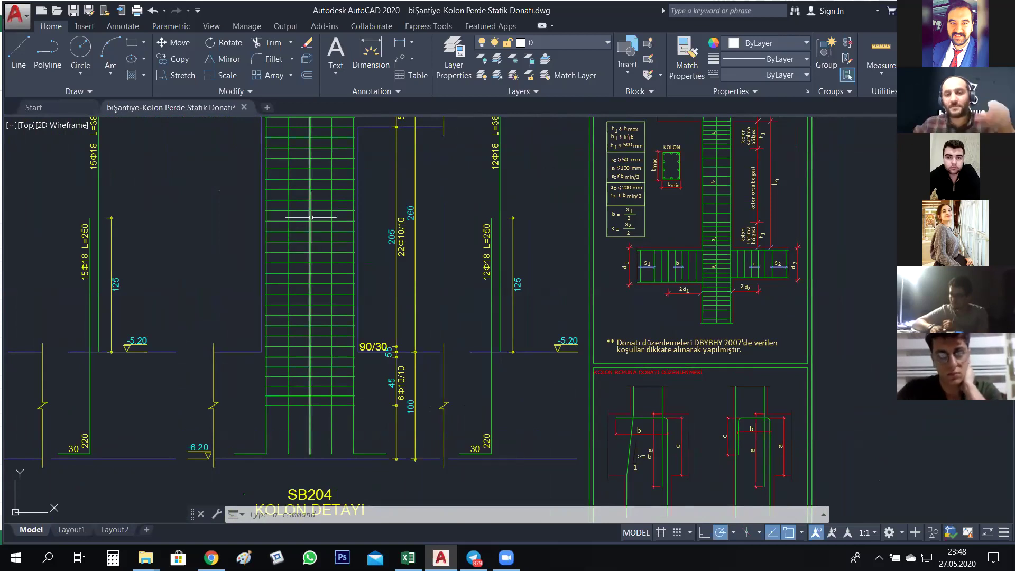
{"action": "mouse_move", "coordinate": [311, 217]}
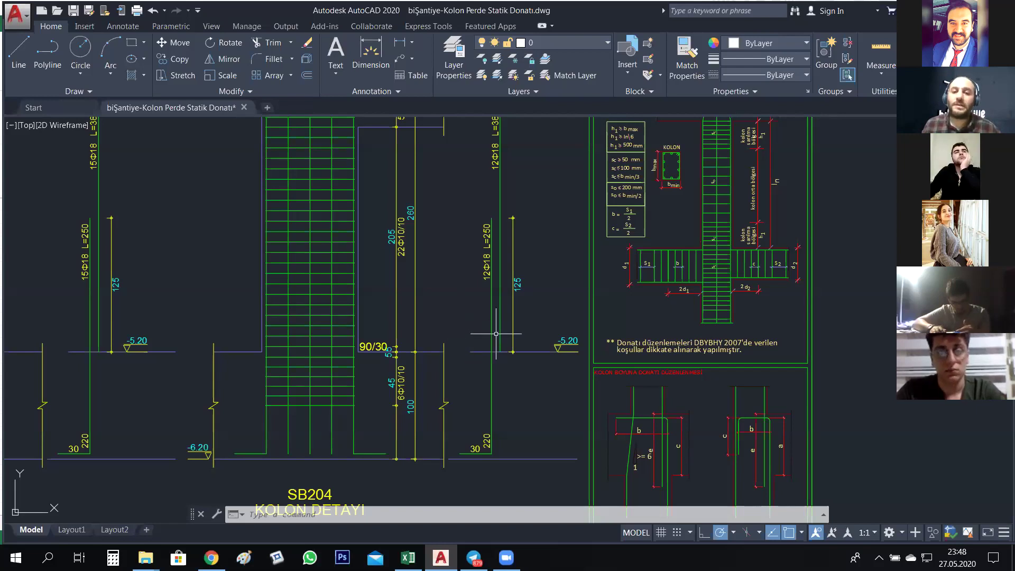
{"action": "left_click_drag", "start_coordinate": [496, 333], "coordinate": [493, 340]}
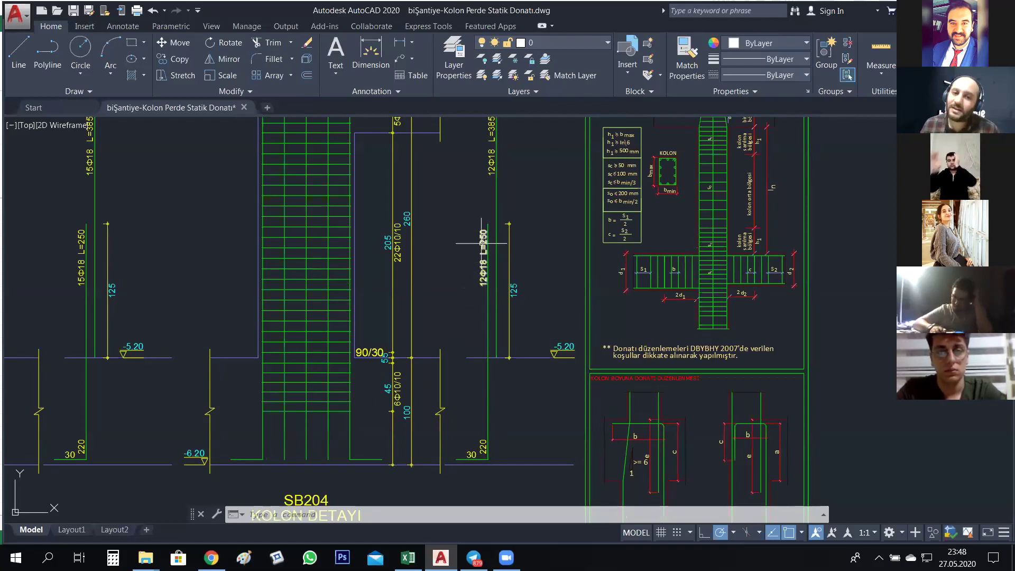
- Examine the SB204 starter bar label, its 125 lap dimension, and the straight and bent lengths at the foot
{"action": "scroll", "coordinate": [482, 243], "scroll_direction": "up", "scroll_amount": 3}
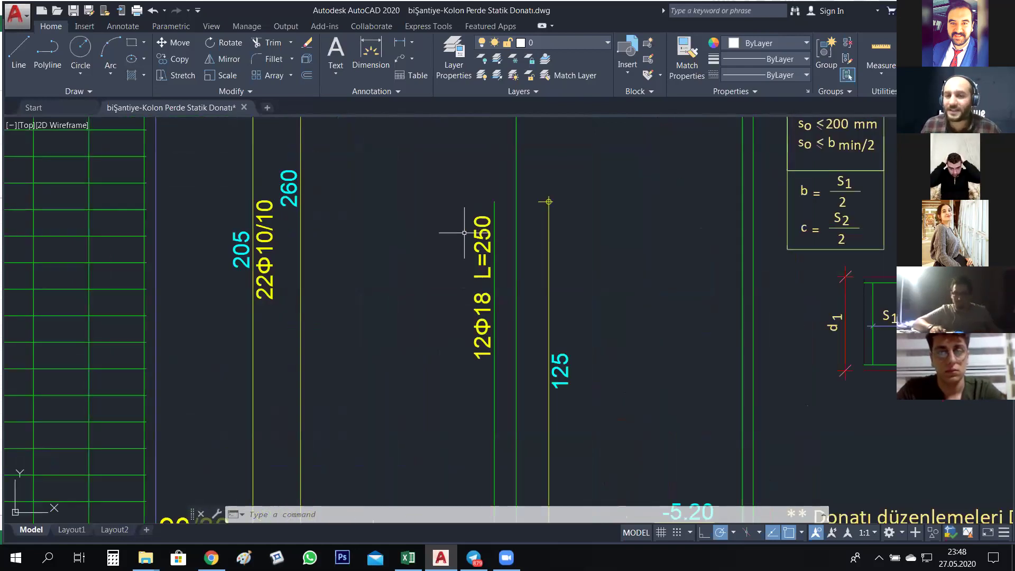
{"action": "scroll", "coordinate": [464, 233], "scroll_direction": "down", "scroll_amount": 1}
{"action": "scroll", "coordinate": [464, 243], "scroll_direction": "up", "scroll_amount": 3}
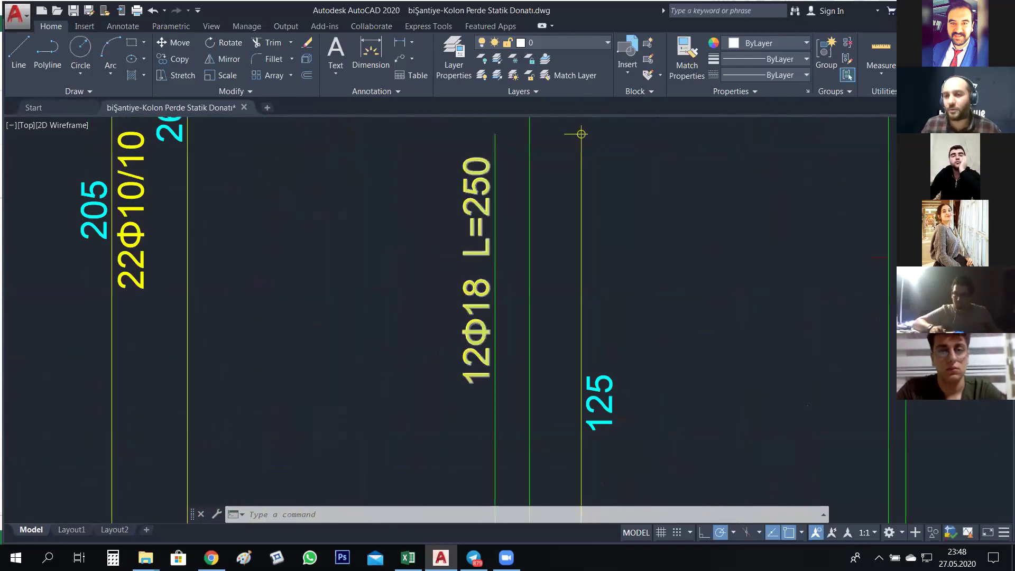
{"action": "scroll", "coordinate": [462, 252], "scroll_direction": "down", "scroll_amount": 4}
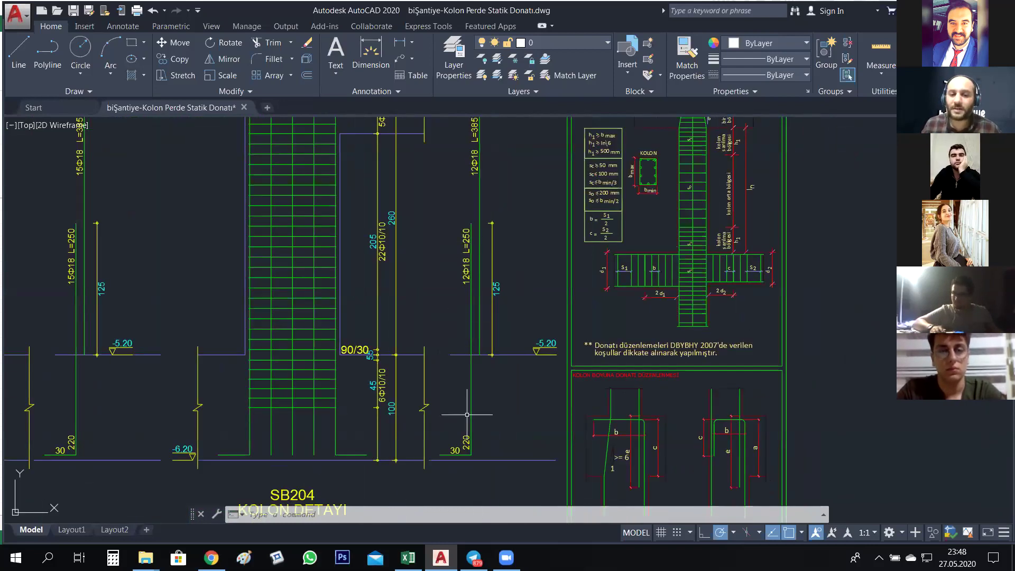
{"action": "scroll", "coordinate": [467, 414], "scroll_direction": "up", "scroll_amount": 2}
{"action": "left_click_drag", "start_coordinate": [456, 244], "coordinate": [455, 295]}
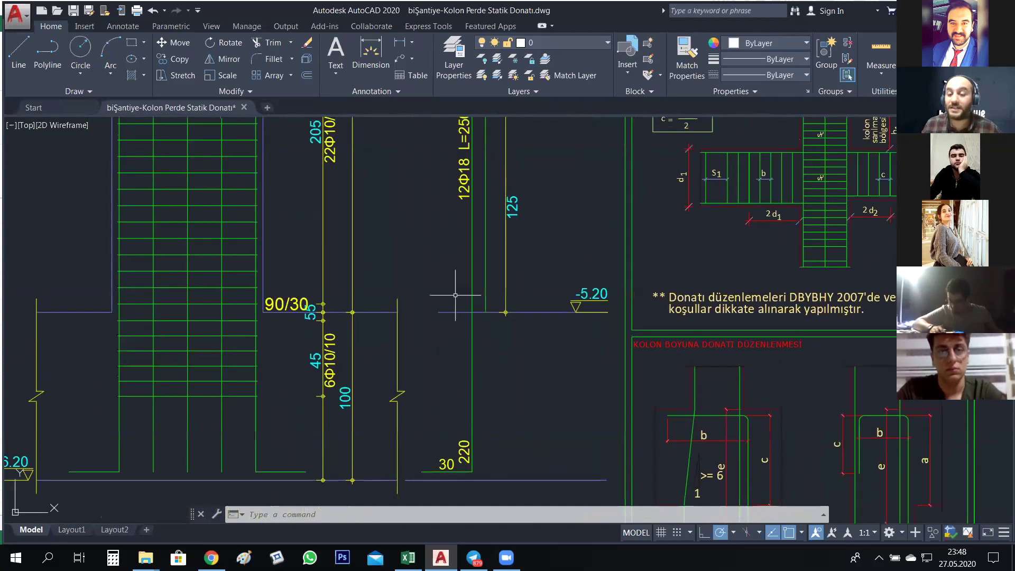
{"action": "left_click_drag", "start_coordinate": [508, 361], "coordinate": [506, 343]}
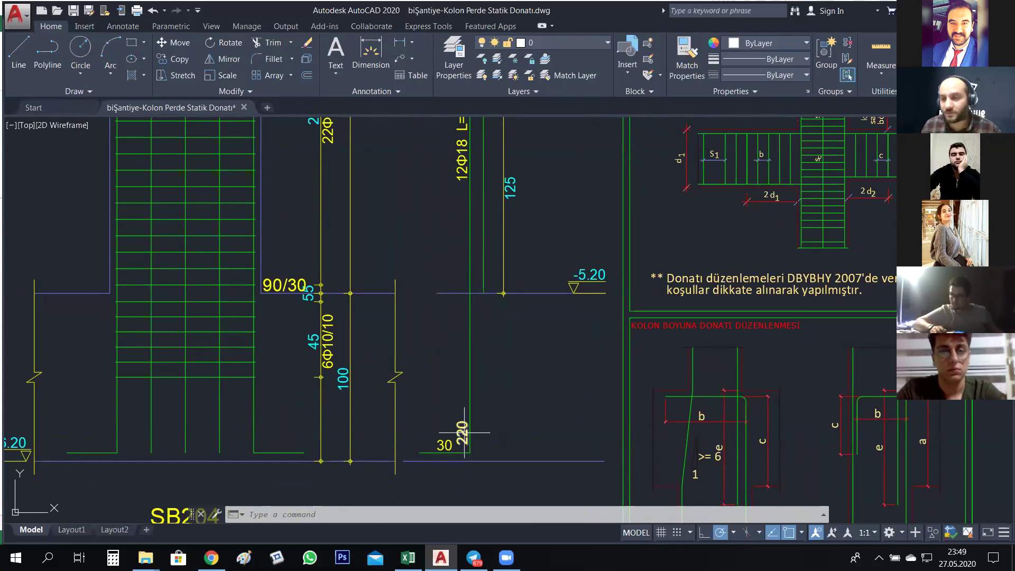
- Examine the main vertical bar beside the SB204 elevation for its count, diameter, length and lap above the -2.60 level
{"action": "scroll", "coordinate": [471, 425], "scroll_direction": "down", "scroll_amount": 4}
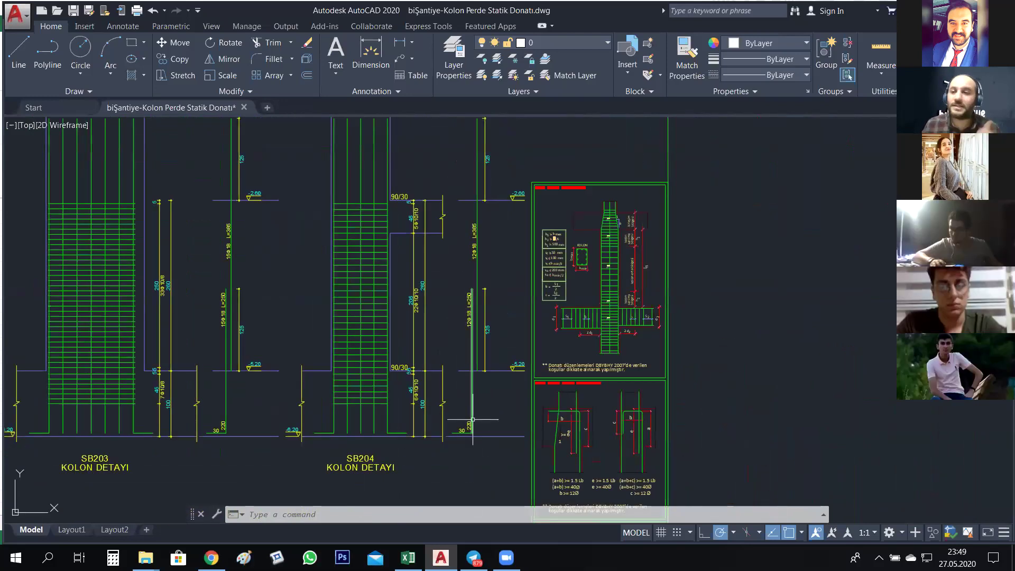
{"action": "mouse_move", "coordinate": [472, 420]}
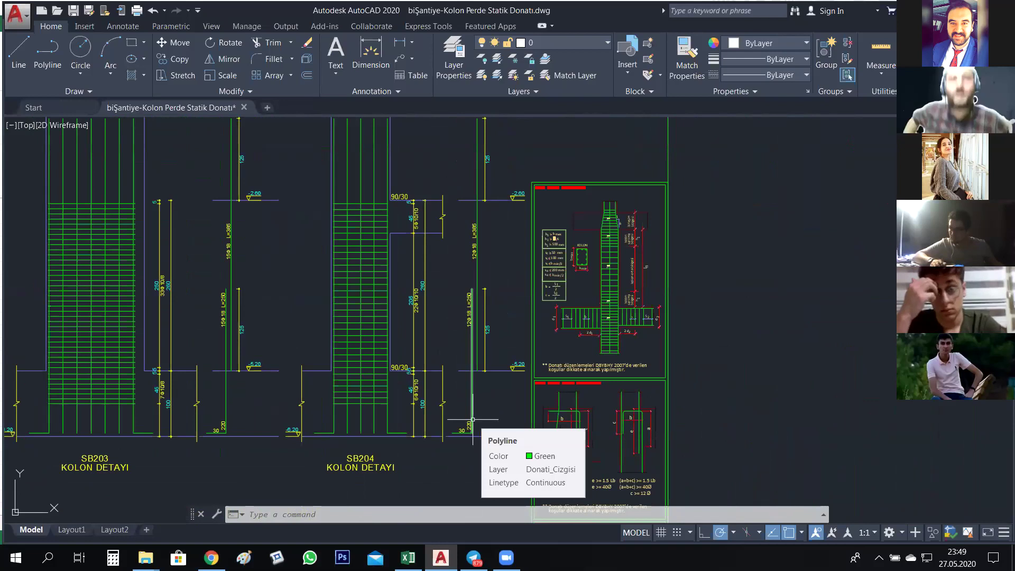
{"action": "scroll", "coordinate": [484, 180], "scroll_direction": "up", "scroll_amount": 4}
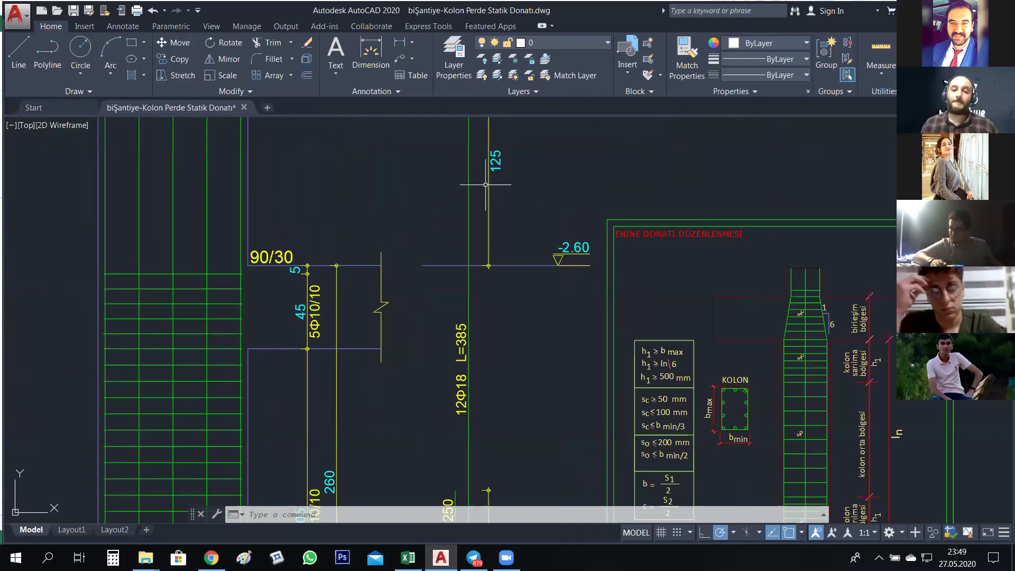
{"action": "left_click_drag", "start_coordinate": [517, 374], "coordinate": [514, 266]}
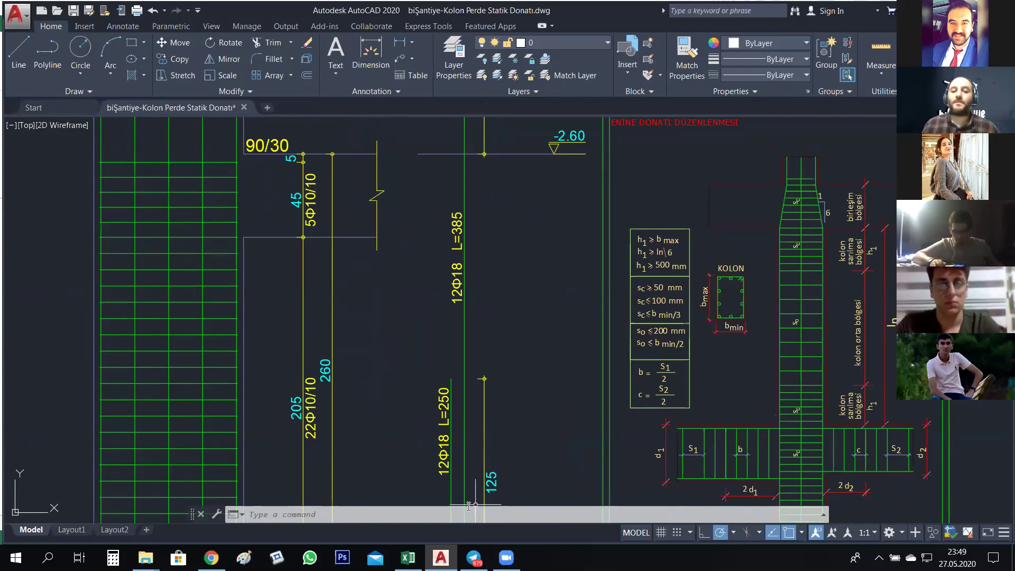
- Switch to Excel and enter unit length 3,85 in C8 and diameter 18 in B8 for the Düşey Donatı row
{"action": "left_click", "coordinate": [407, 558]}
{"action": "left_click", "coordinate": [229, 255]}
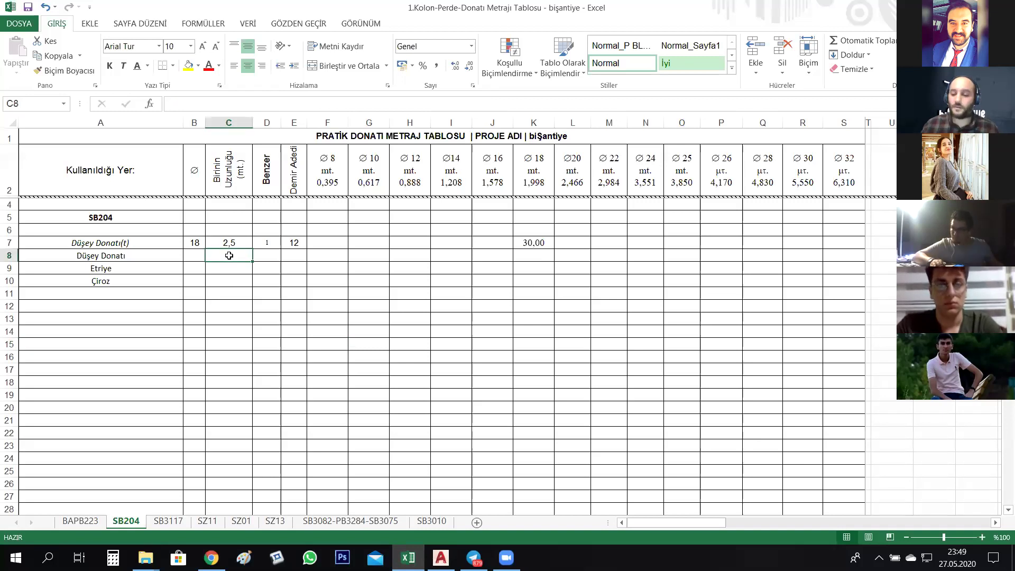
{"action": "type", "text": "3,85"}
{"action": "left_click", "coordinate": [234, 333]}
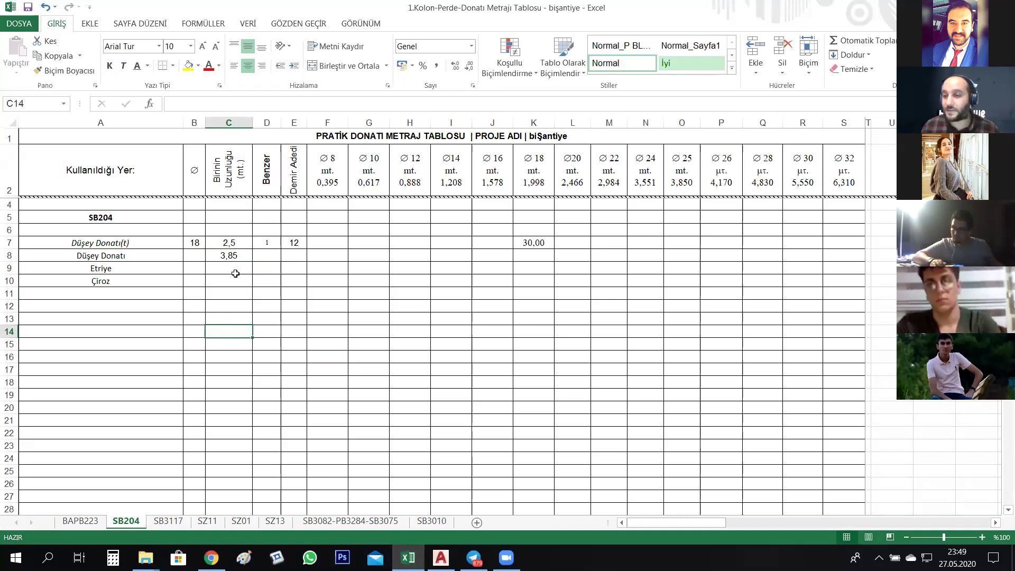
{"action": "left_click", "coordinate": [196, 257]}
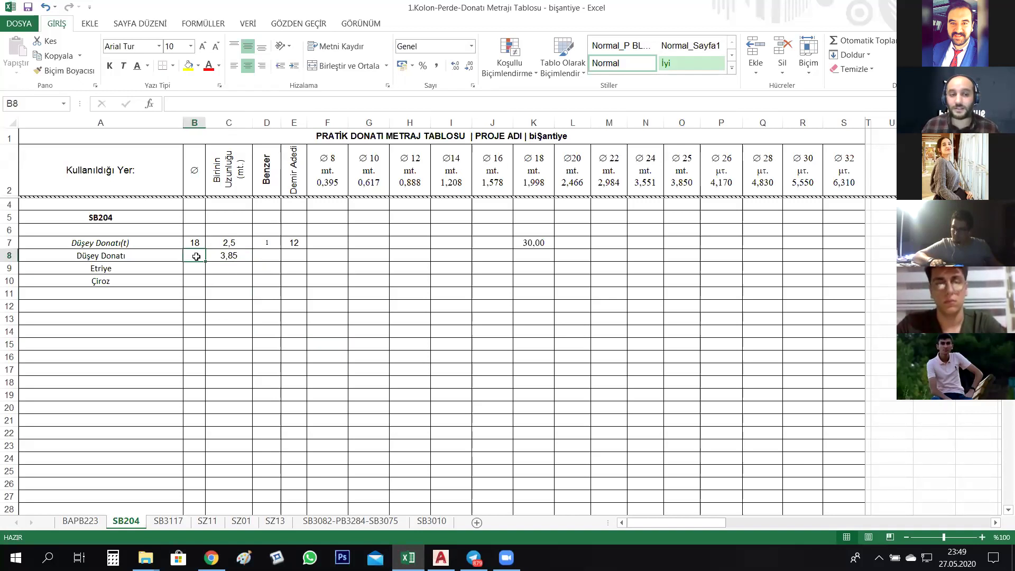
{"action": "type", "text": "18"}
{"action": "key", "text": "Return"}
- Enter bar count 12 in E8 and the Benzer value 1 in D8 for the Düşey Donatı row
{"action": "left_click", "coordinate": [299, 258]}
{"action": "type", "text": "12"}
{"action": "left_click_drag", "start_coordinate": [294, 344], "coordinate": [294, 331]}
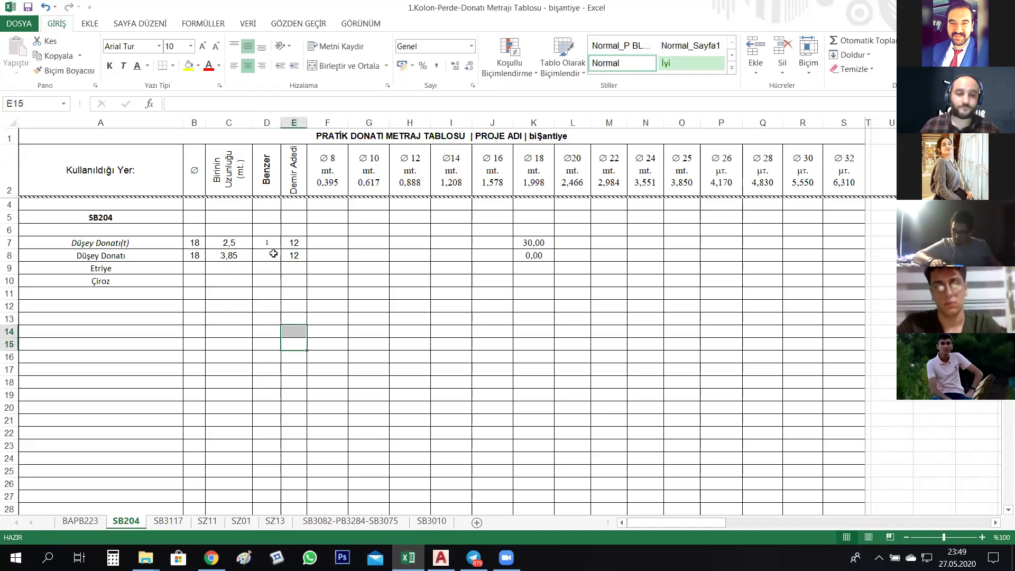
{"action": "left_click", "coordinate": [274, 256]}
{"action": "type", "text": "1"}
{"action": "key", "text": "Return"}
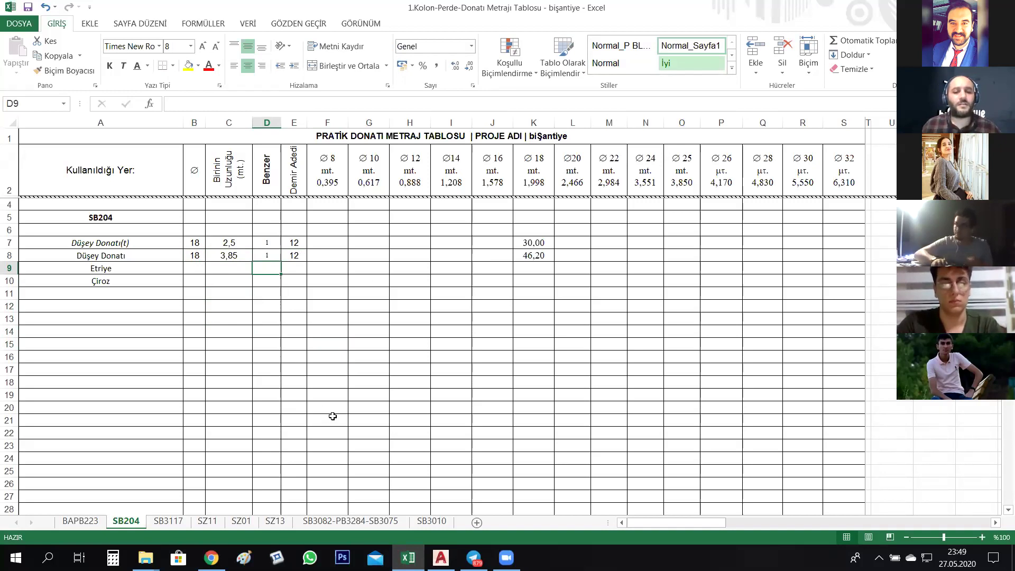
- Switch to AutoCAD and examine the SB204 cross-section for the stirrup arrangement, diameter and unit length
{"action": "mouse_move", "coordinate": [440, 557]}
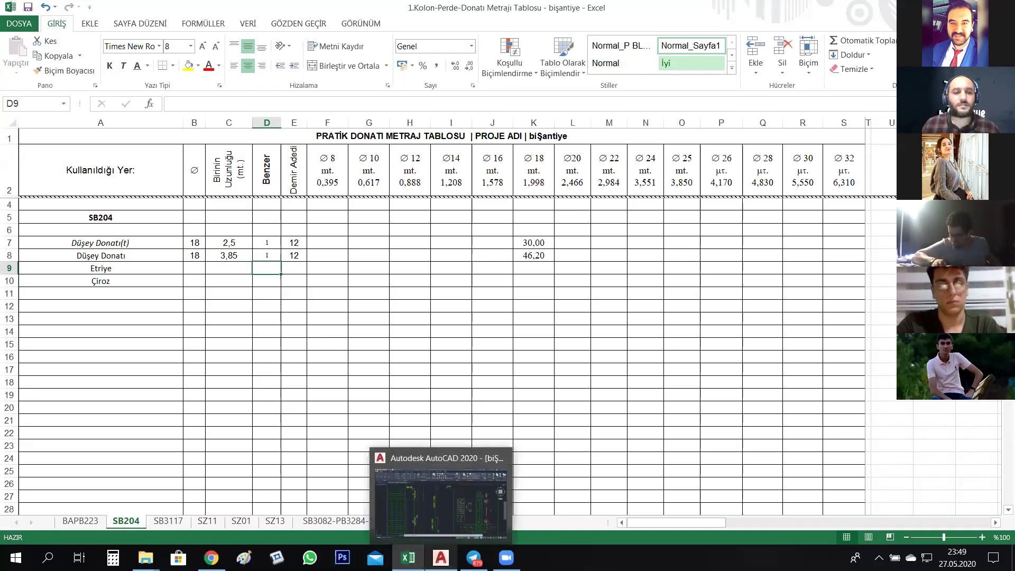
{"action": "left_click", "coordinate": [440, 558]}
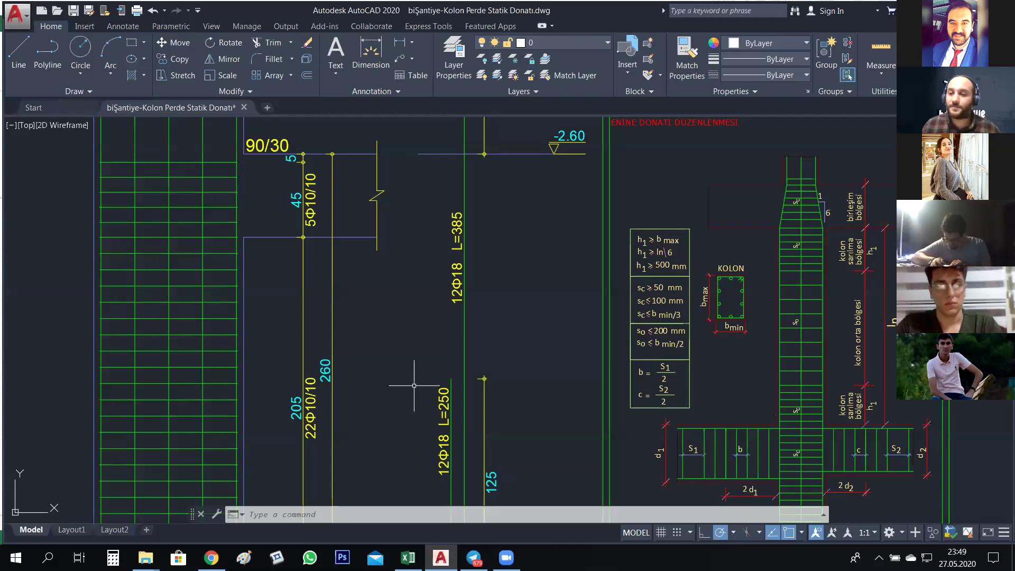
{"action": "scroll", "coordinate": [401, 372], "scroll_direction": "down", "scroll_amount": 3}
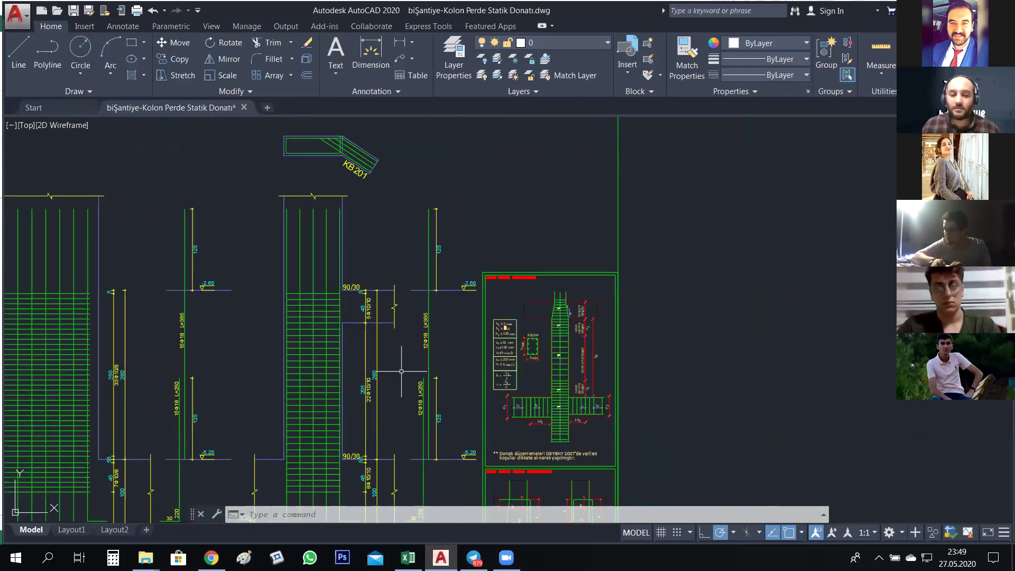
{"action": "key", "text": "alt+Tab"}
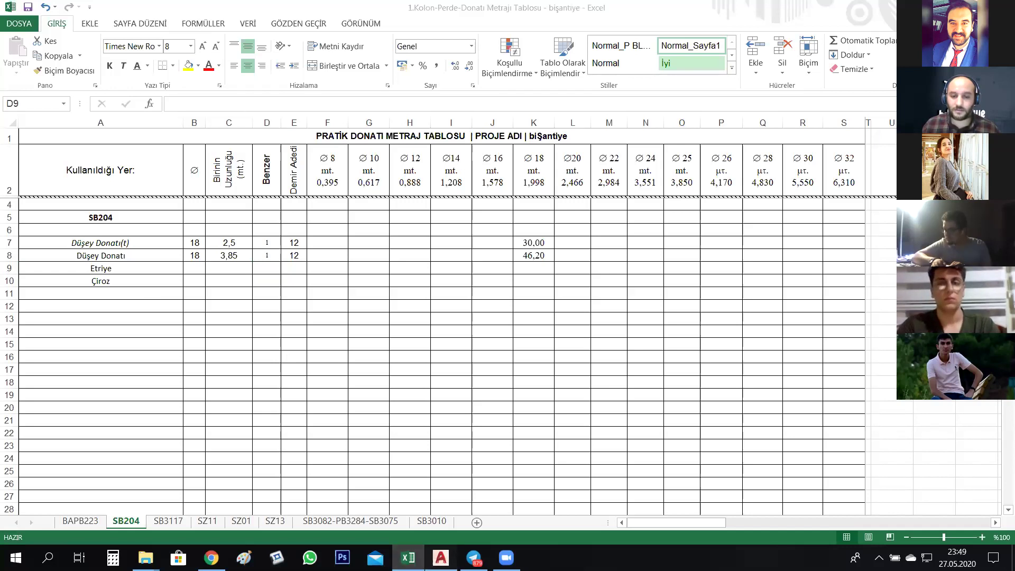
{"action": "left_click", "coordinate": [441, 558]}
{"action": "scroll", "coordinate": [437, 275], "scroll_direction": "up", "scroll_amount": 4}
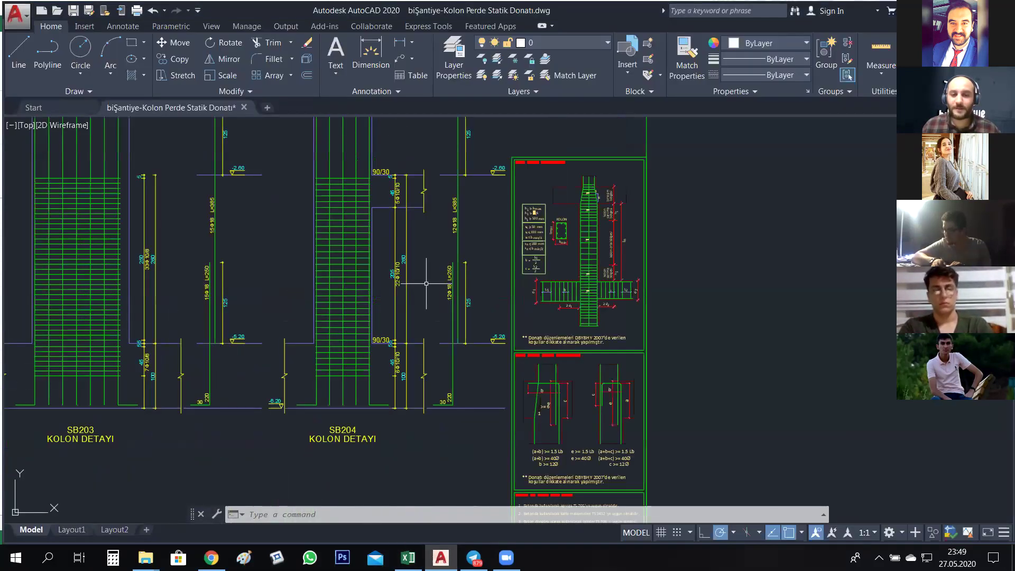
{"action": "scroll", "coordinate": [438, 276], "scroll_direction": "down", "scroll_amount": 4}
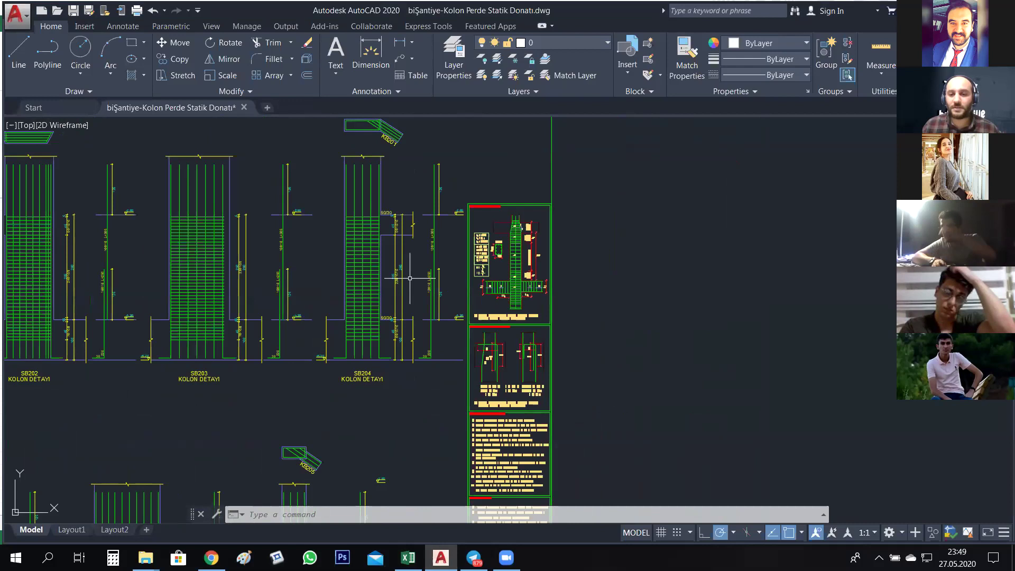
{"action": "scroll", "coordinate": [475, 273], "scroll_direction": "down", "scroll_amount": 2}
{"action": "scroll", "coordinate": [542, 264], "scroll_direction": "up", "scroll_amount": 6}
{"action": "mouse_move", "coordinate": [542, 264]}
{"action": "left_mouse_down"}
{"action": "mouse_move", "coordinate": [458, 263]}
{"action": "mouse_move", "coordinate": [464, 256]}
{"action": "left_mouse_up"}
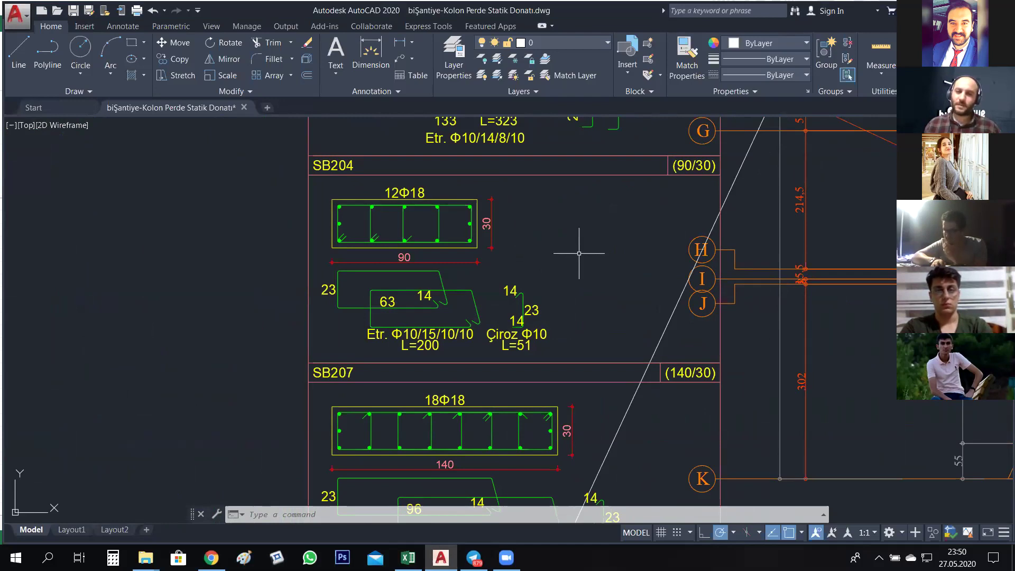
- Examine the stirrup counts along the SB204 column elevation in the foundation, column height and beam zones
{"action": "scroll", "coordinate": [579, 254], "scroll_direction": "down", "scroll_amount": 6}
{"action": "scroll", "coordinate": [172, 241], "scroll_direction": "up", "scroll_amount": 8}
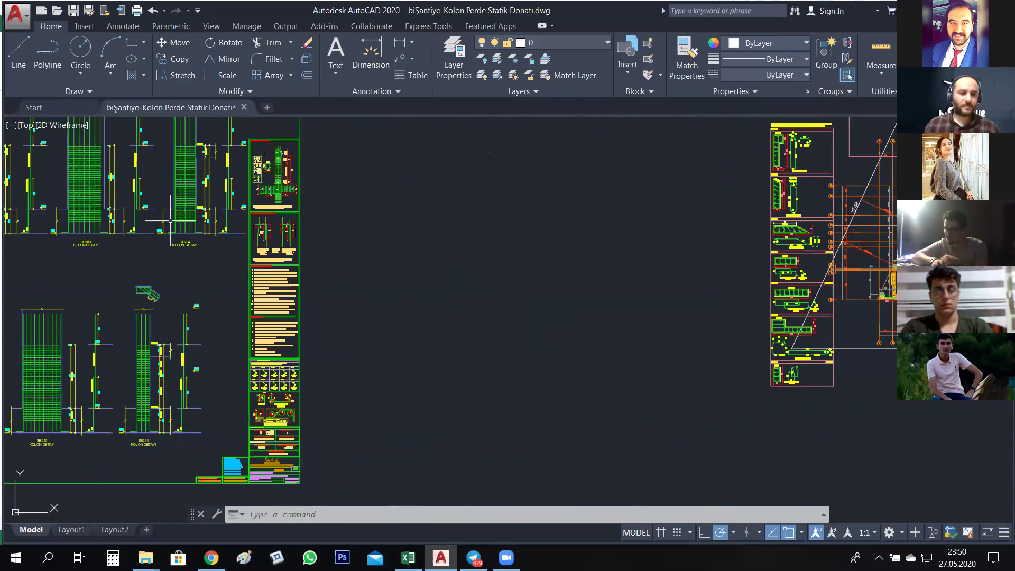
{"action": "left_click_drag", "start_coordinate": [308, 183], "coordinate": [340, 306]}
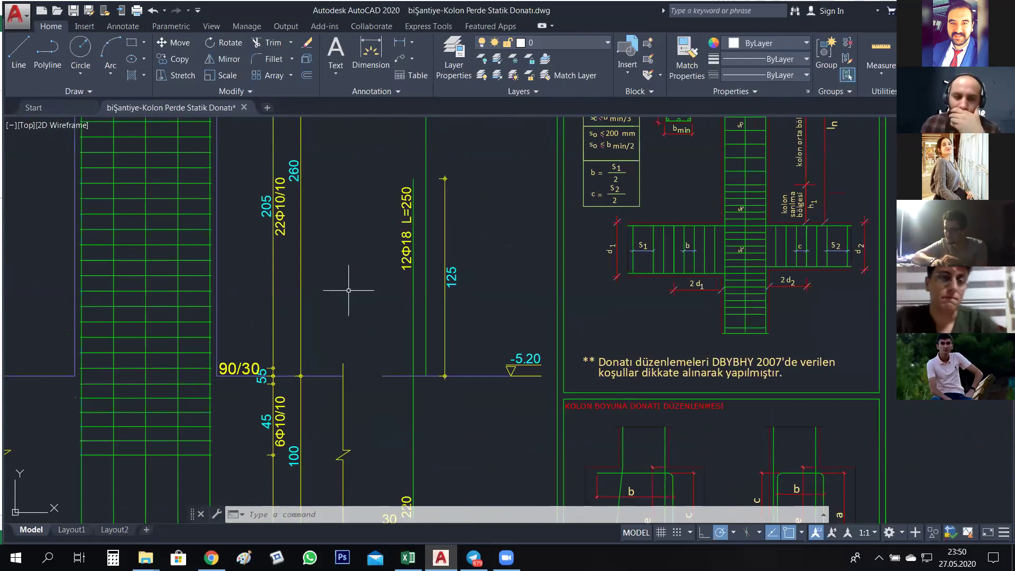
{"action": "scroll", "coordinate": [345, 291], "scroll_direction": "down", "scroll_amount": 5}
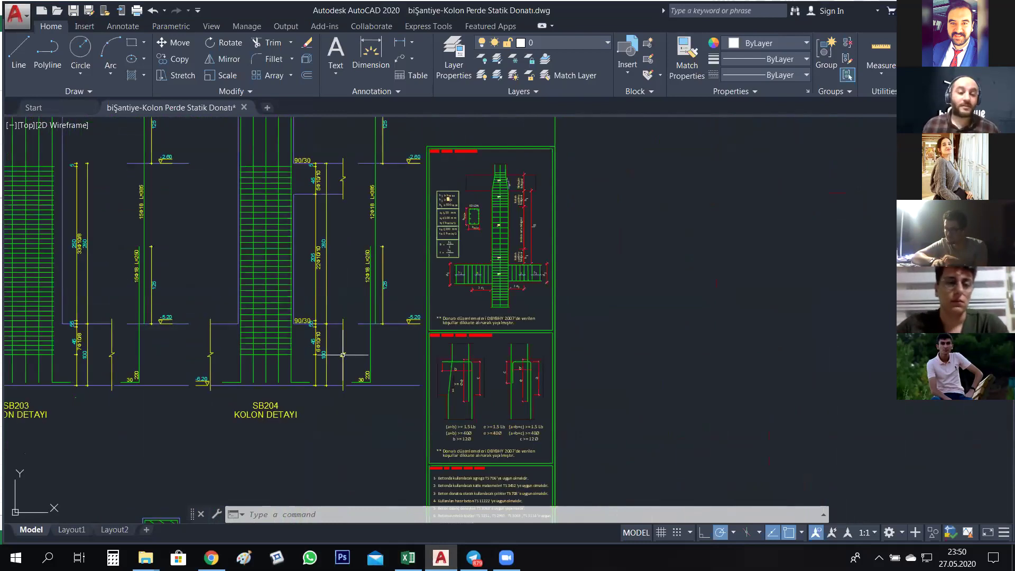
{"action": "scroll", "coordinate": [345, 355], "scroll_direction": "up", "scroll_amount": 4}
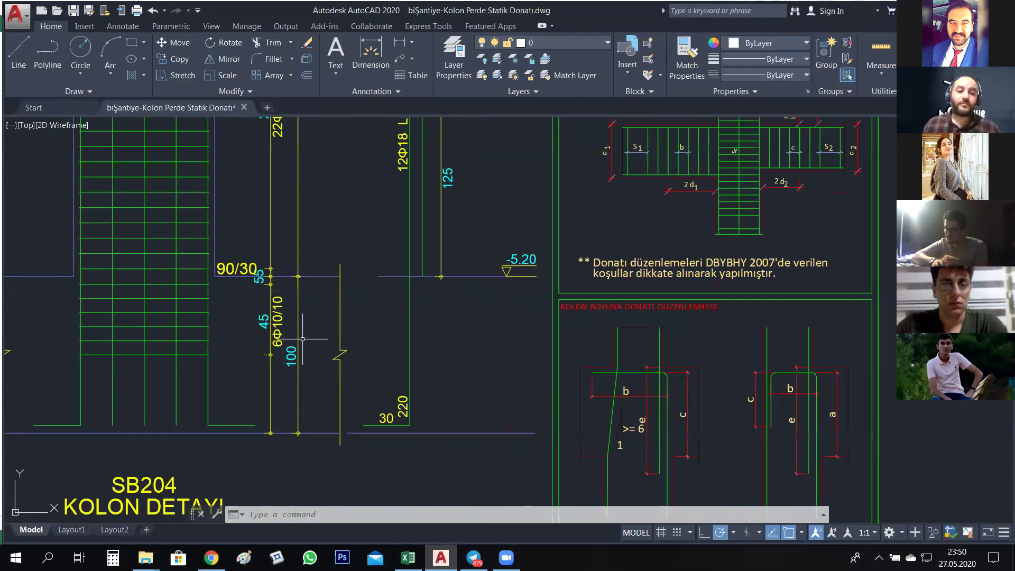
{"action": "left_click_drag", "start_coordinate": [309, 337], "coordinate": [333, 355]}
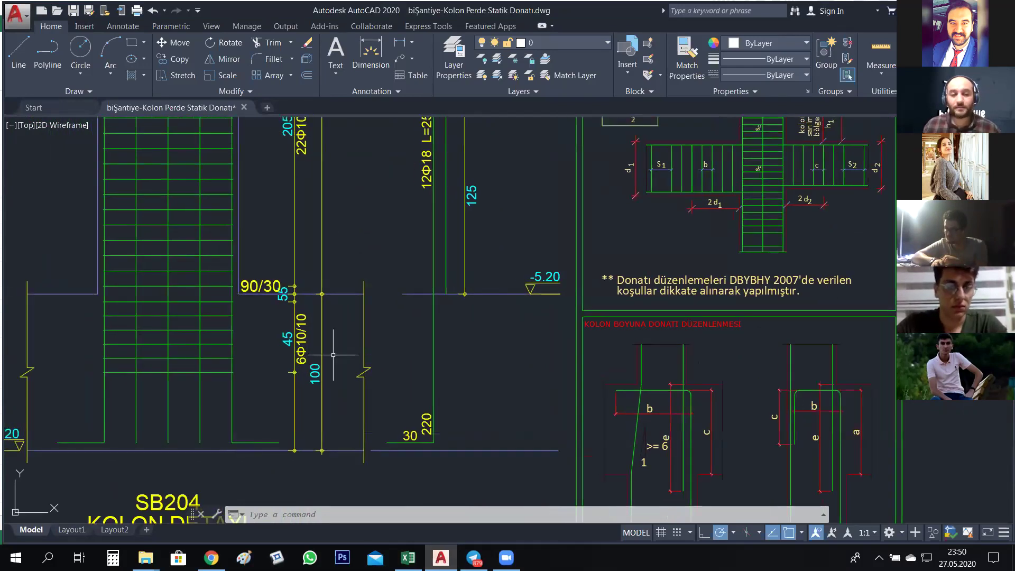
{"action": "scroll", "coordinate": [309, 344], "scroll_direction": "up", "scroll_amount": 2}
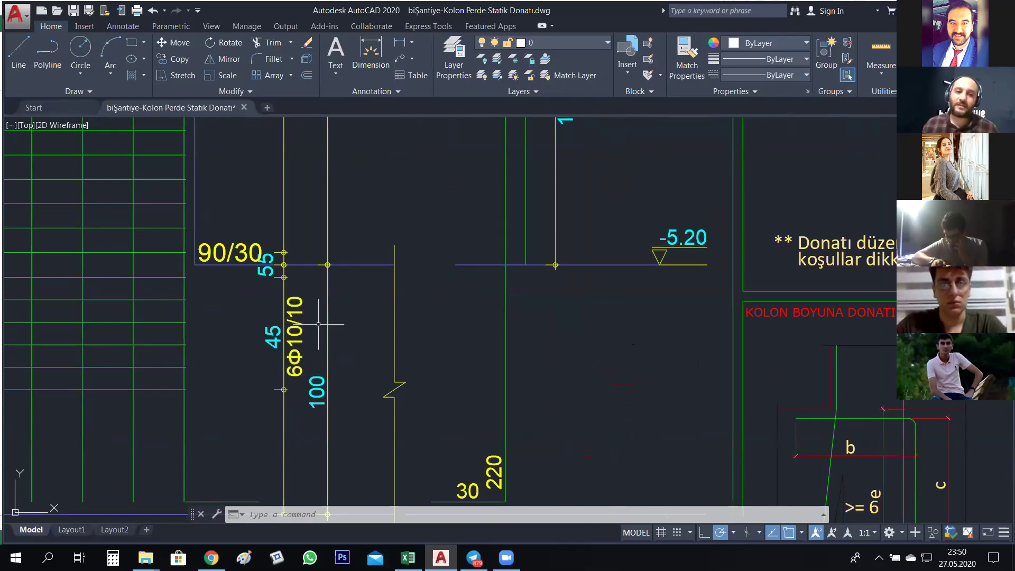
{"action": "scroll", "coordinate": [323, 311], "scroll_direction": "up", "scroll_amount": 5}
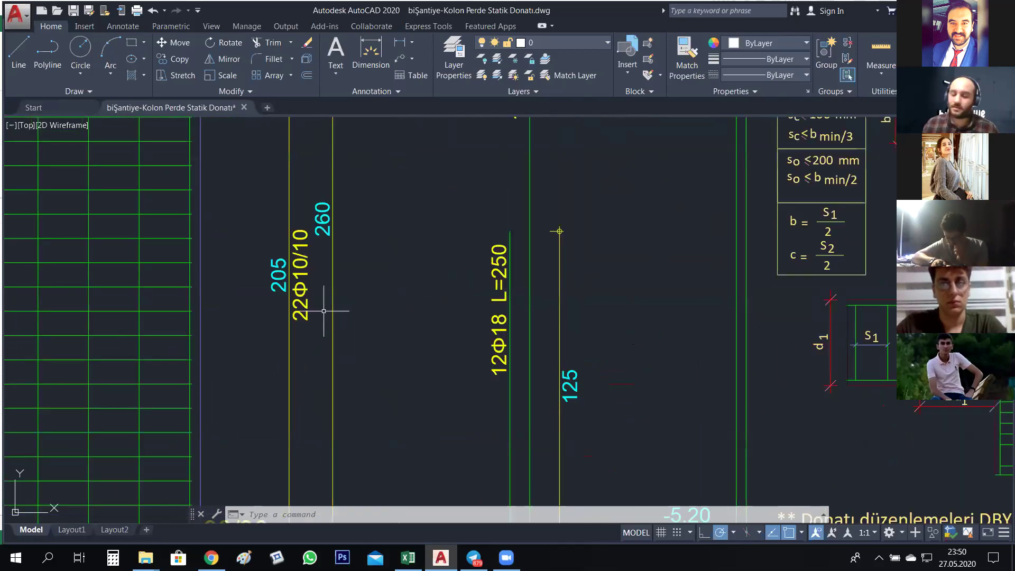
{"action": "scroll", "coordinate": [318, 290], "scroll_direction": "down", "scroll_amount": 2}
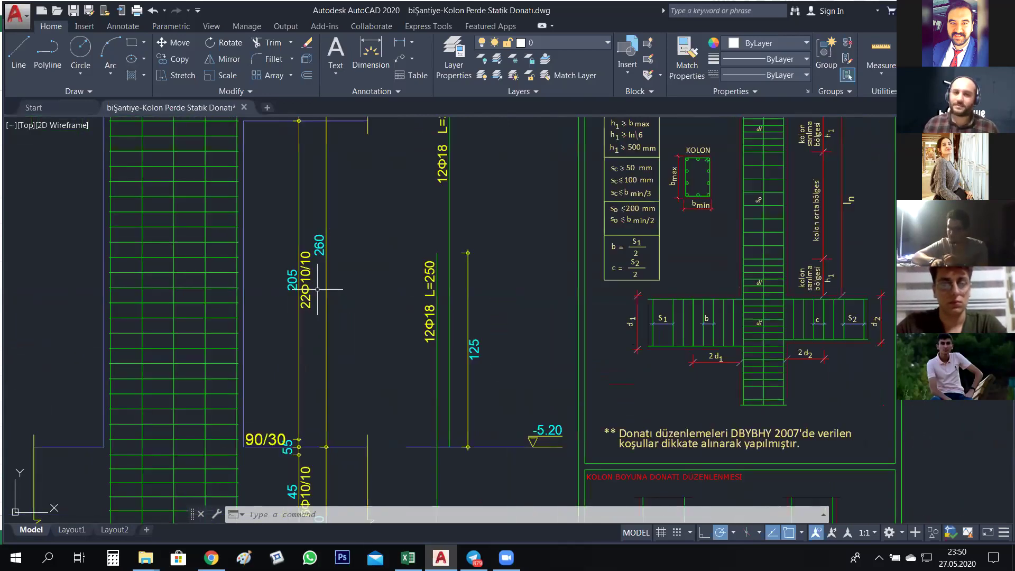
{"action": "scroll", "coordinate": [324, 277], "scroll_direction": "down", "scroll_amount": 1}
{"action": "scroll", "coordinate": [340, 335], "scroll_direction": "up", "scroll_amount": 1}
{"action": "scroll", "coordinate": [367, 259], "scroll_direction": "down", "scroll_amount": 1}
{"action": "scroll", "coordinate": [365, 257], "scroll_direction": "up", "scroll_amount": 3}
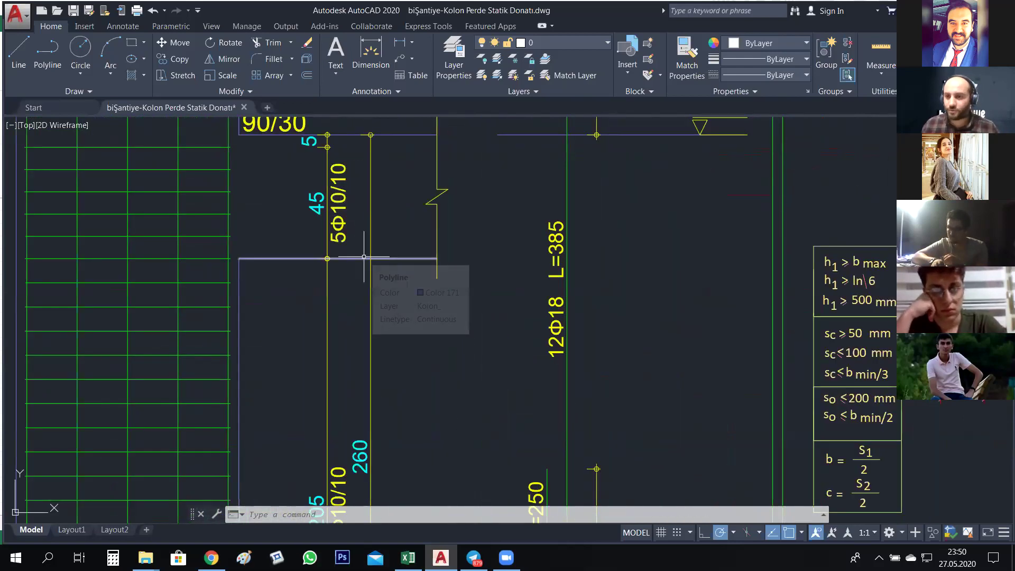
{"action": "scroll", "coordinate": [362, 257], "scroll_direction": "down", "scroll_amount": 2}
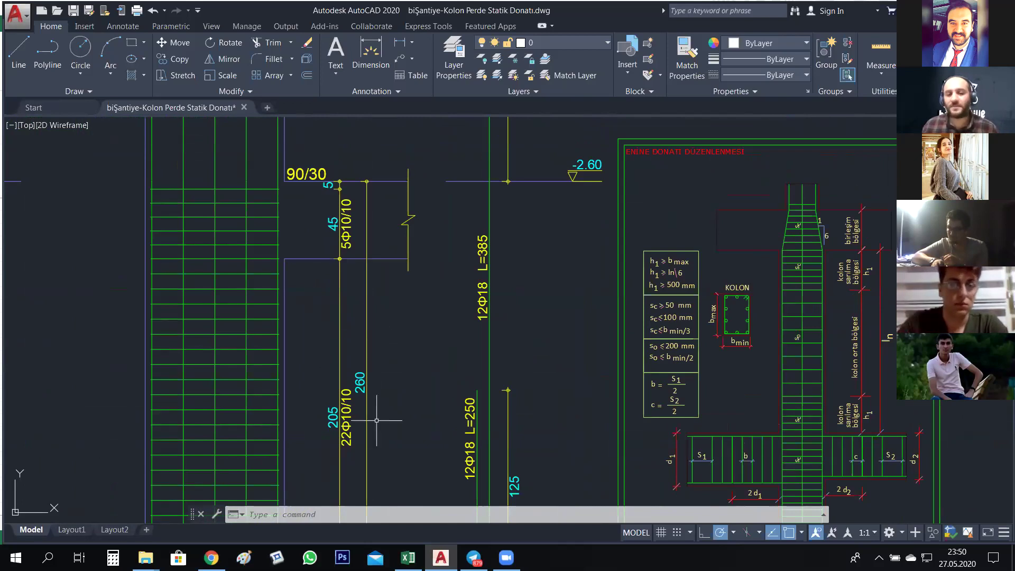
- Switch to Excel and enter bar count 33 in E9 and the Benzer value 2 in D9 for the Etriye row
{"action": "left_click", "coordinate": [408, 558]}
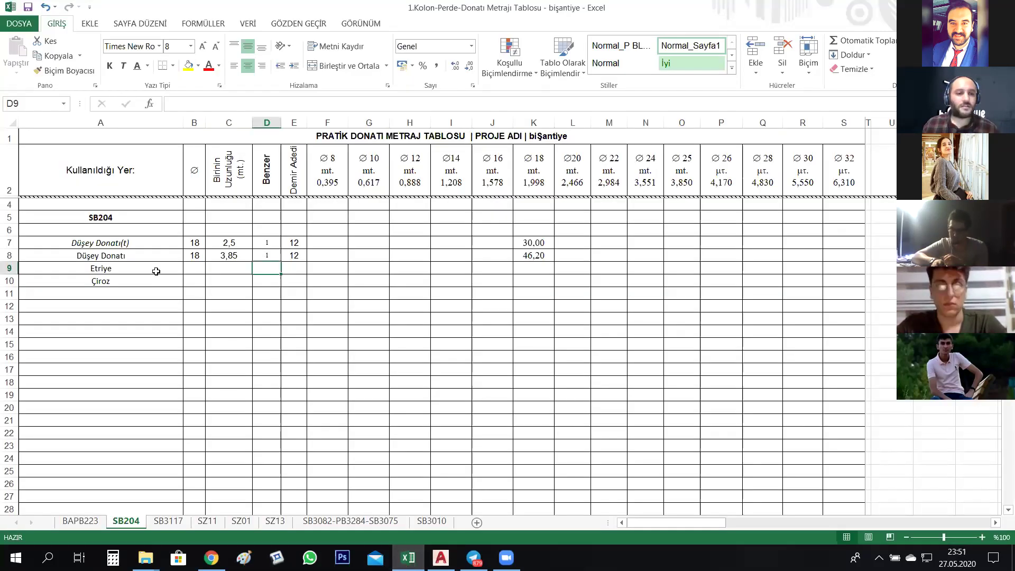
{"action": "left_click", "coordinate": [298, 271]}
{"action": "type", "text": "33"}
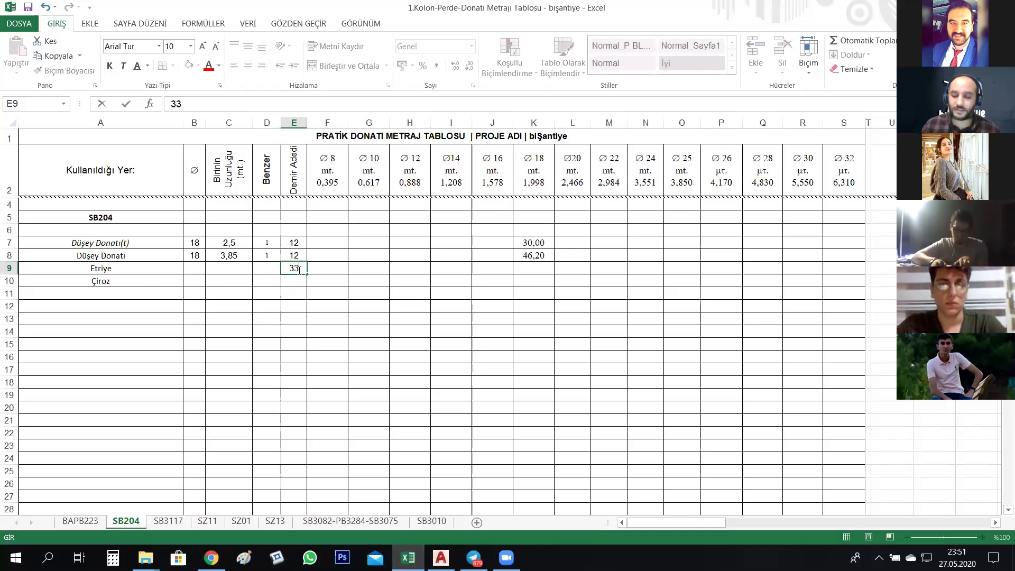
{"action": "key", "text": "Left"}
{"action": "type", "text": "2"}
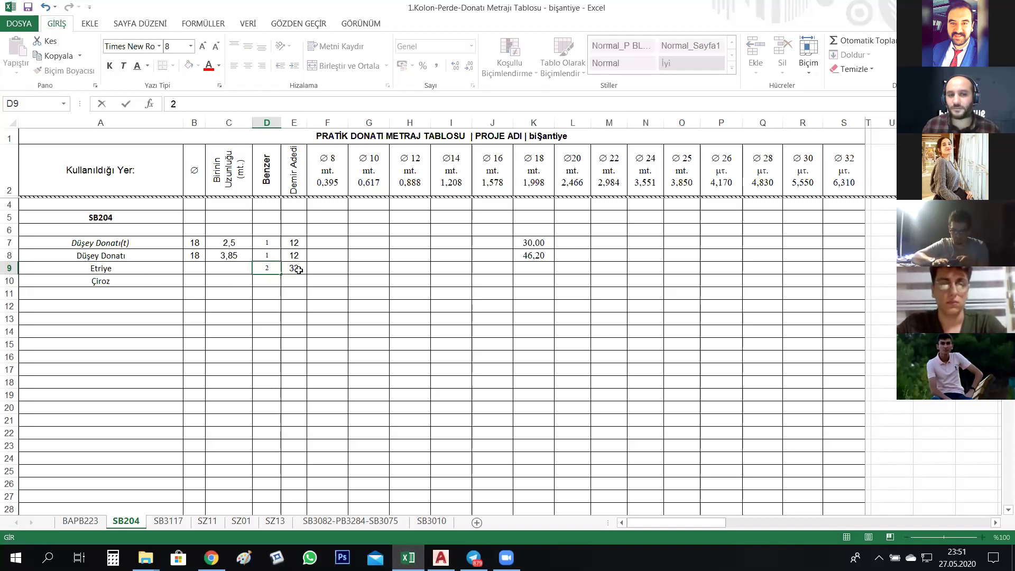
- Enter unit length 2 in C9 and diameter 10 in B9 for the Etriye row
{"action": "key", "text": "Left"}
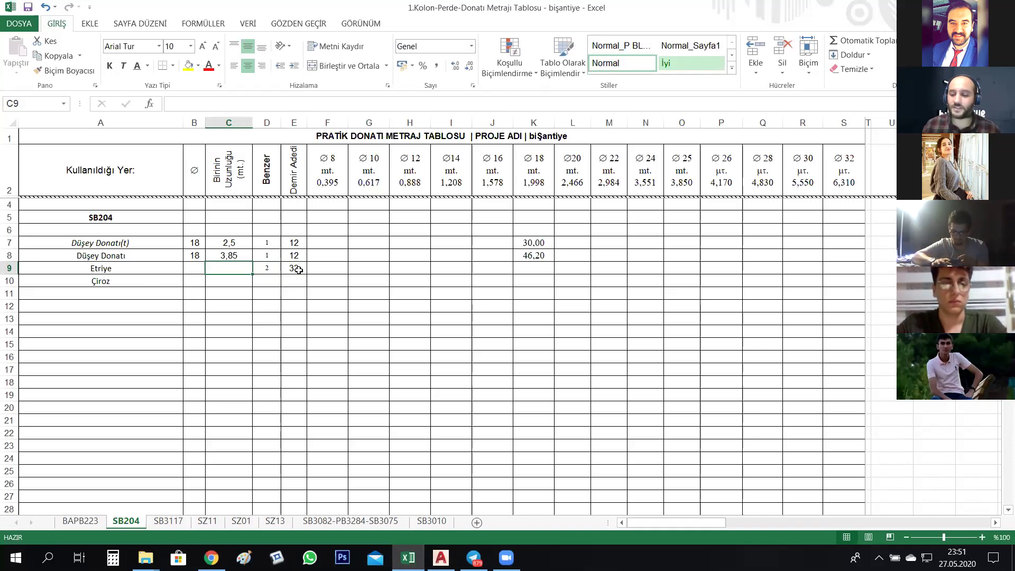
{"action": "type", "text": "2"}
{"action": "key", "text": "Left"}
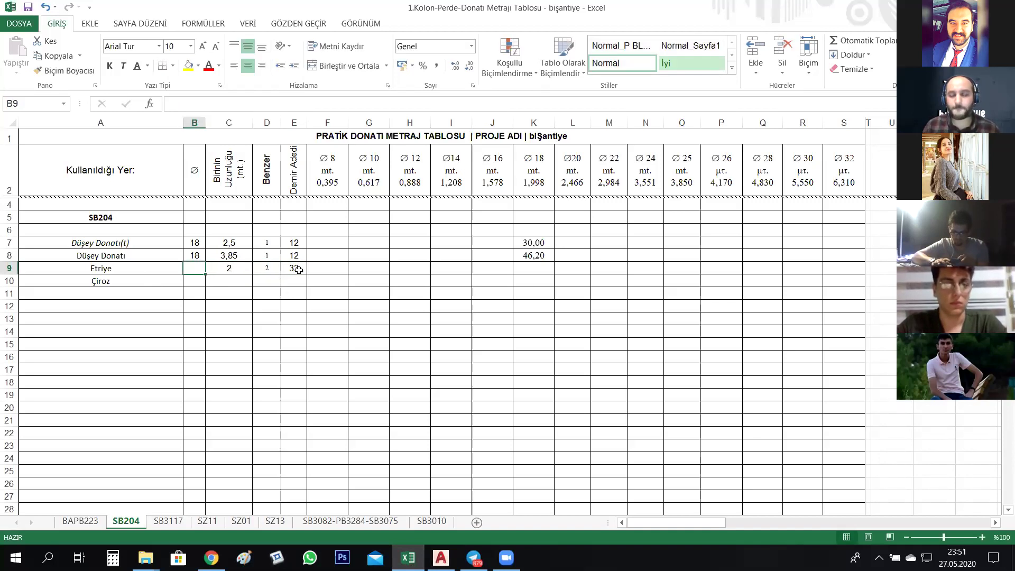
{"action": "type", "text": "10"}
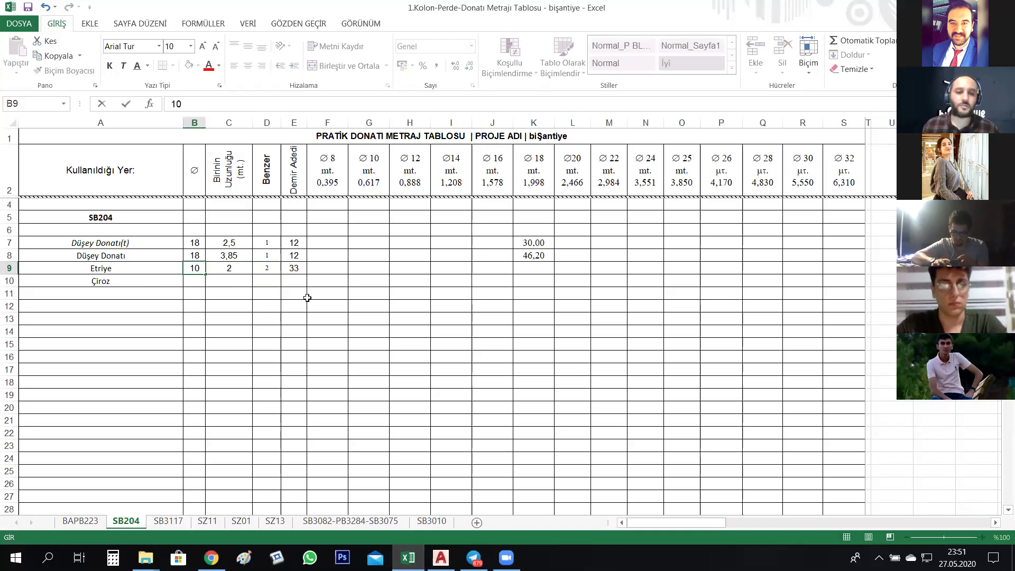
{"action": "left_click", "coordinate": [302, 372]}
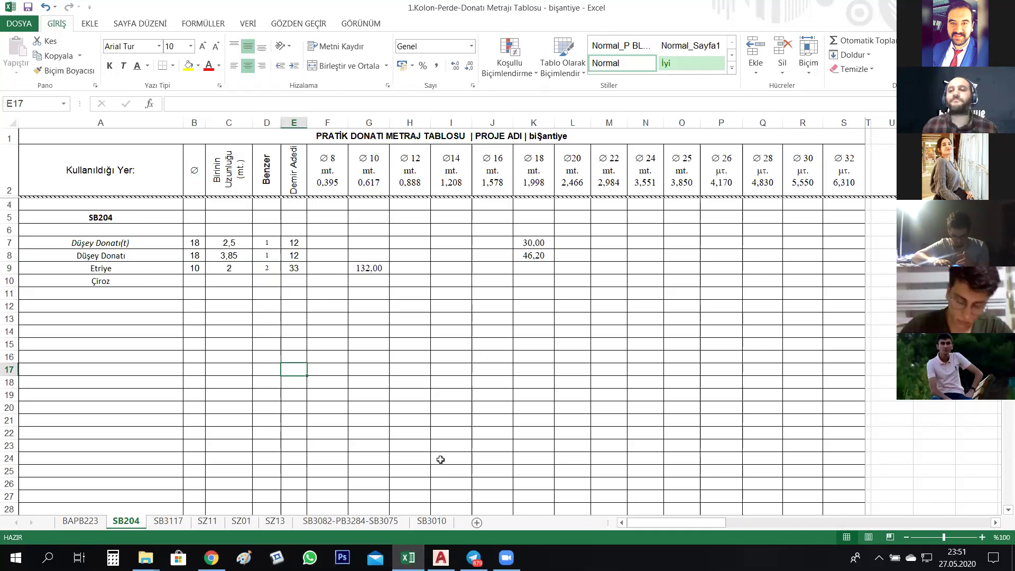
- Switch to AutoCAD and locate the SB204 cross-section to read the Çiroz tie's diameter and length
{"action": "left_click", "coordinate": [443, 552]}
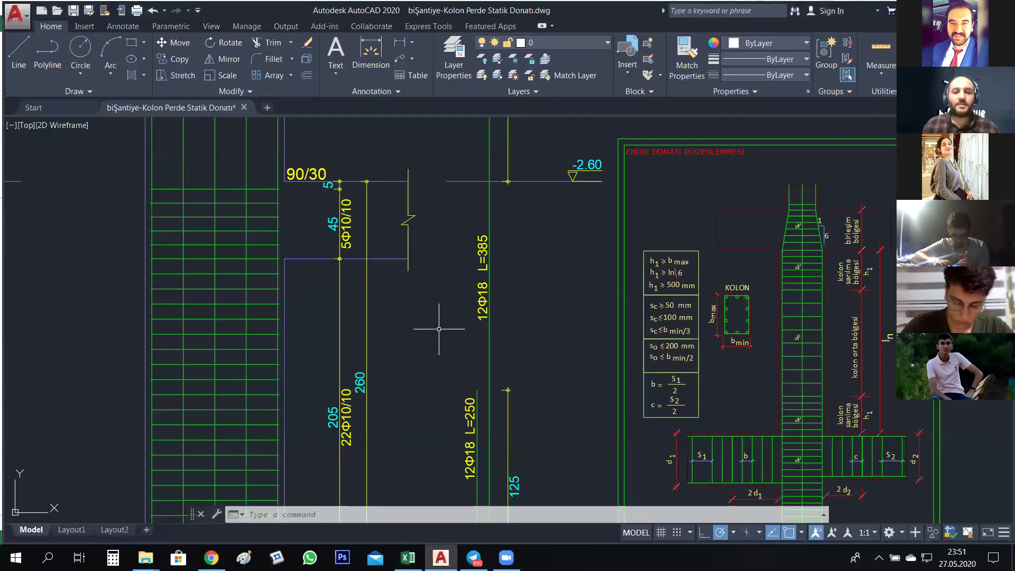
{"action": "scroll", "coordinate": [428, 317], "scroll_direction": "down", "scroll_amount": 4}
{"action": "scroll", "coordinate": [420, 309], "scroll_direction": "down", "scroll_amount": 3}
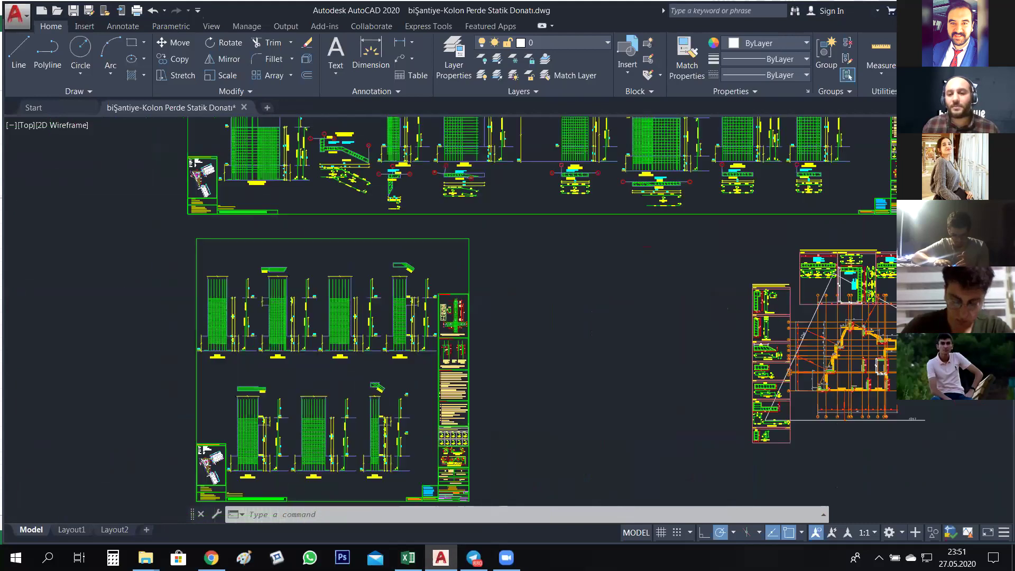
{"action": "scroll", "coordinate": [419, 308], "scroll_direction": "down", "scroll_amount": 2}
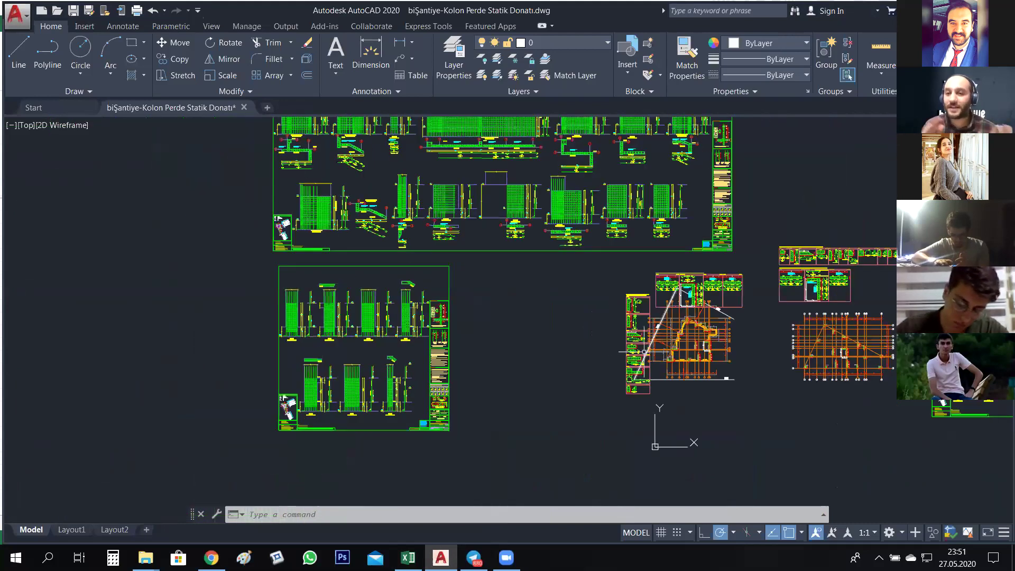
{"action": "scroll", "coordinate": [645, 351], "scroll_direction": "up", "scroll_amount": 5}
{"action": "scroll", "coordinate": [626, 377], "scroll_direction": "up", "scroll_amount": 4}
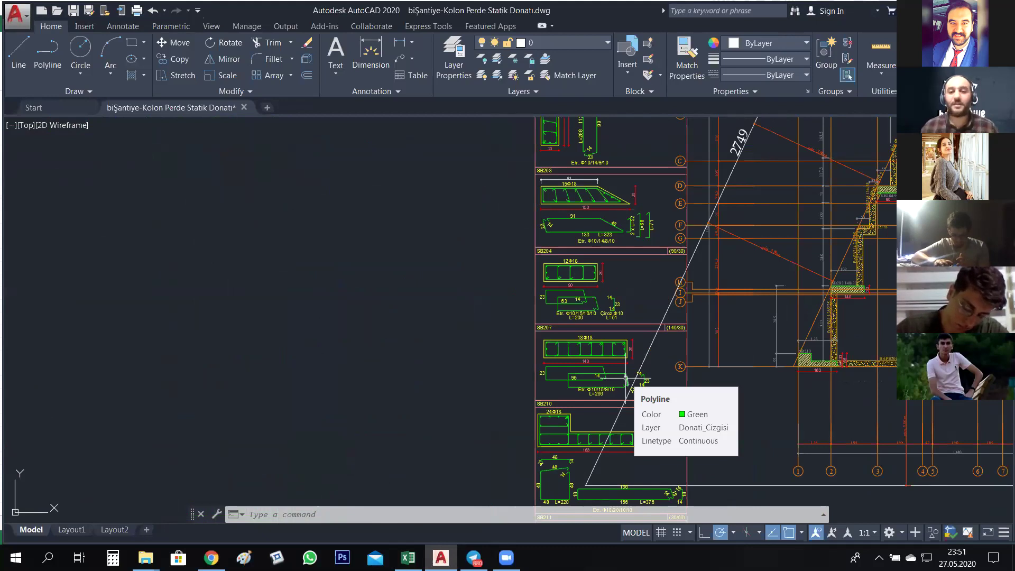
{"action": "scroll", "coordinate": [590, 304], "scroll_direction": "up", "scroll_amount": 3}
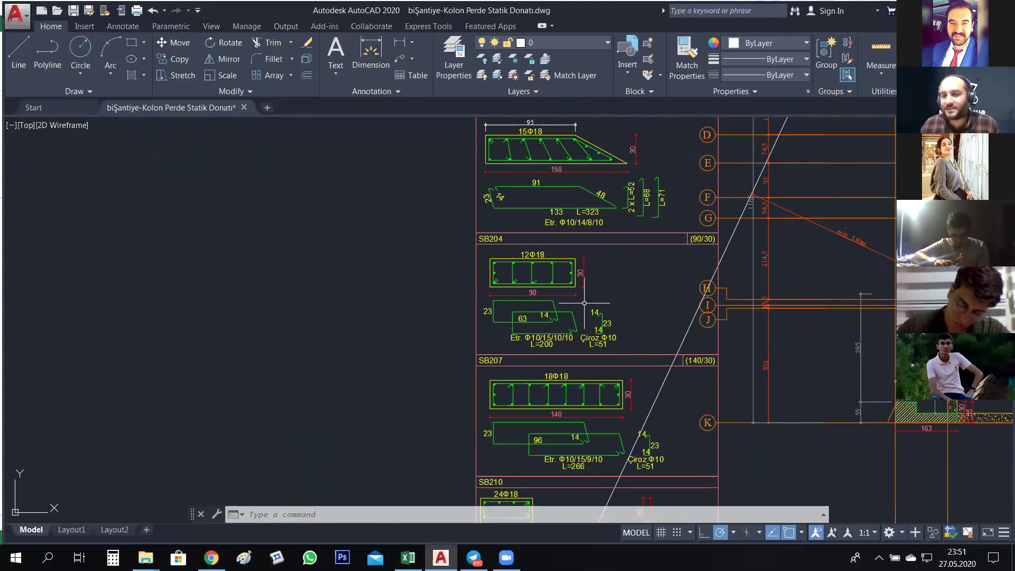
- Compare the SB204 column elevation with its cross-section, checking how the stirrups and Çiroz ties are arranged
{"action": "scroll", "coordinate": [584, 303], "scroll_direction": "down", "scroll_amount": 5}
{"action": "scroll", "coordinate": [574, 294], "scroll_direction": "up", "scroll_amount": 5}
{"action": "scroll", "coordinate": [573, 294], "scroll_direction": "down", "scroll_amount": 5}
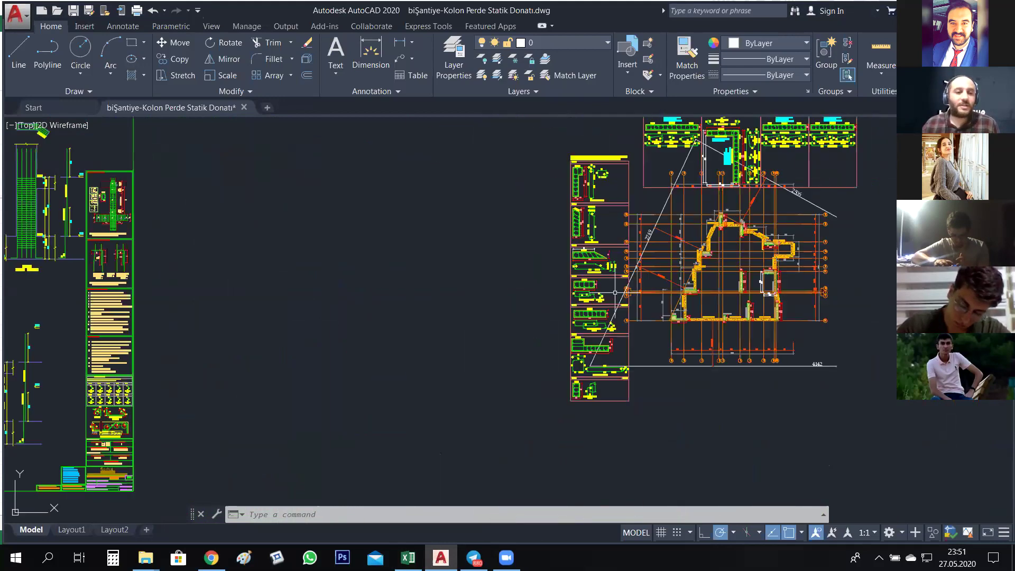
{"action": "left_click_drag", "start_coordinate": [152, 313], "coordinate": [464, 301]}
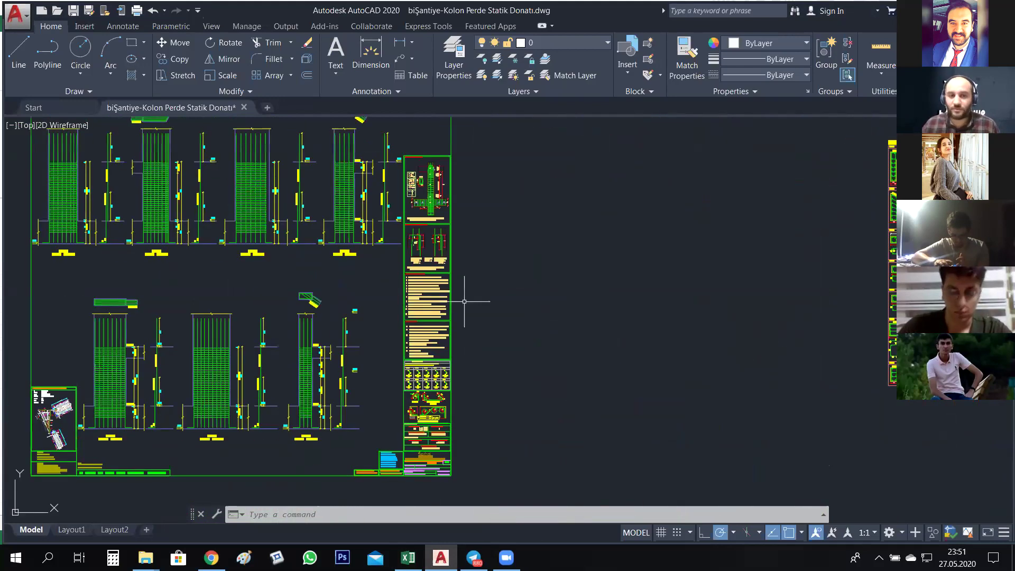
{"action": "scroll", "coordinate": [460, 299], "scroll_direction": "up", "scroll_amount": 6}
{"action": "scroll", "coordinate": [435, 286], "scroll_direction": "down", "scroll_amount": 4}
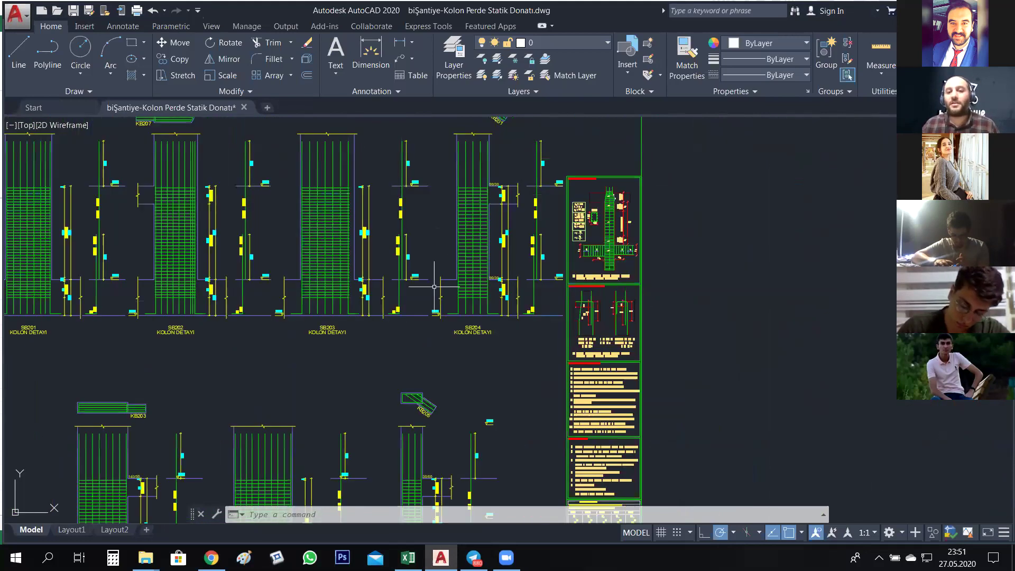
{"action": "scroll", "coordinate": [434, 287], "scroll_direction": "down", "scroll_amount": 2}
{"action": "scroll", "coordinate": [582, 348], "scroll_direction": "up", "scroll_amount": 5}
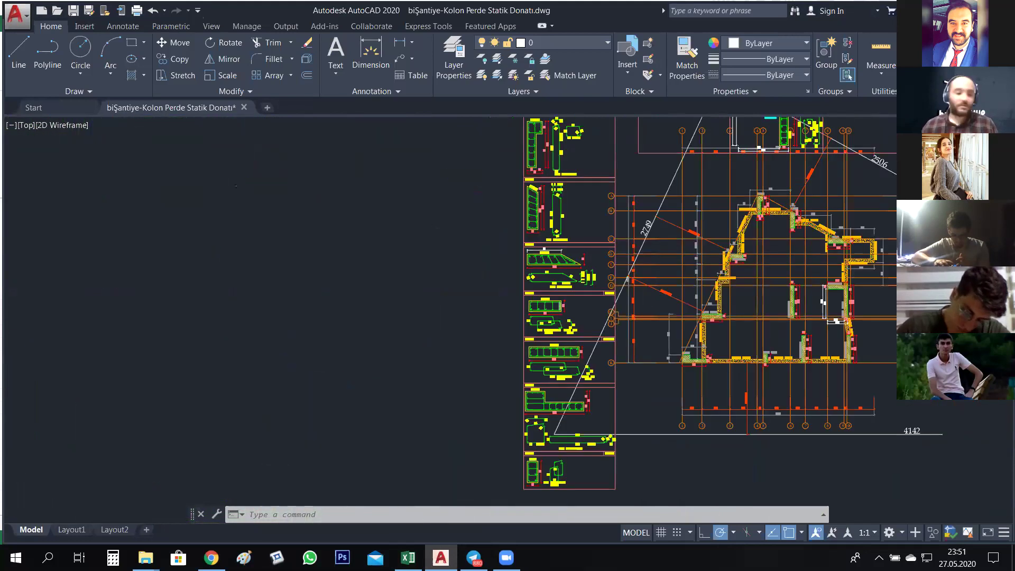
{"action": "scroll", "coordinate": [583, 348], "scroll_direction": "up", "scroll_amount": 4}
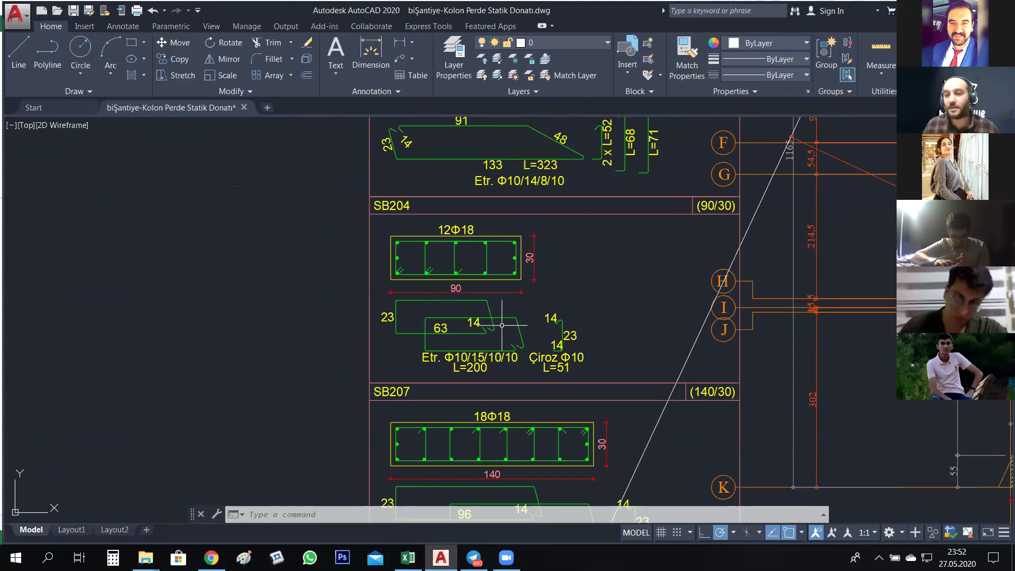
{"action": "mouse_move", "coordinate": [484, 334]}
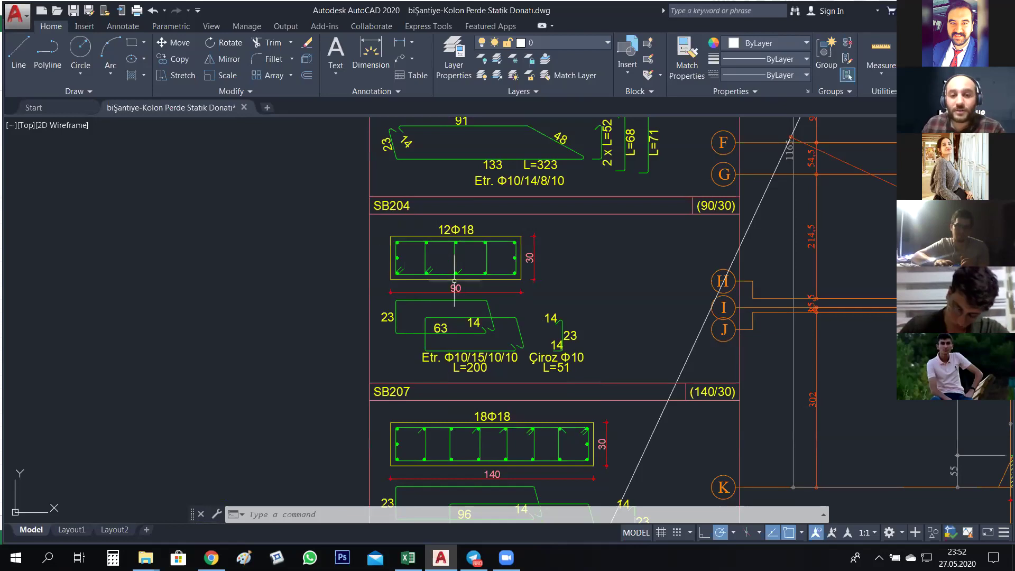
- Examine the SB204 cross-section and column elevation for the Çiroz tie's hooks, diameter, length and number
{"action": "scroll", "coordinate": [442, 257], "scroll_direction": "up", "scroll_amount": 3}
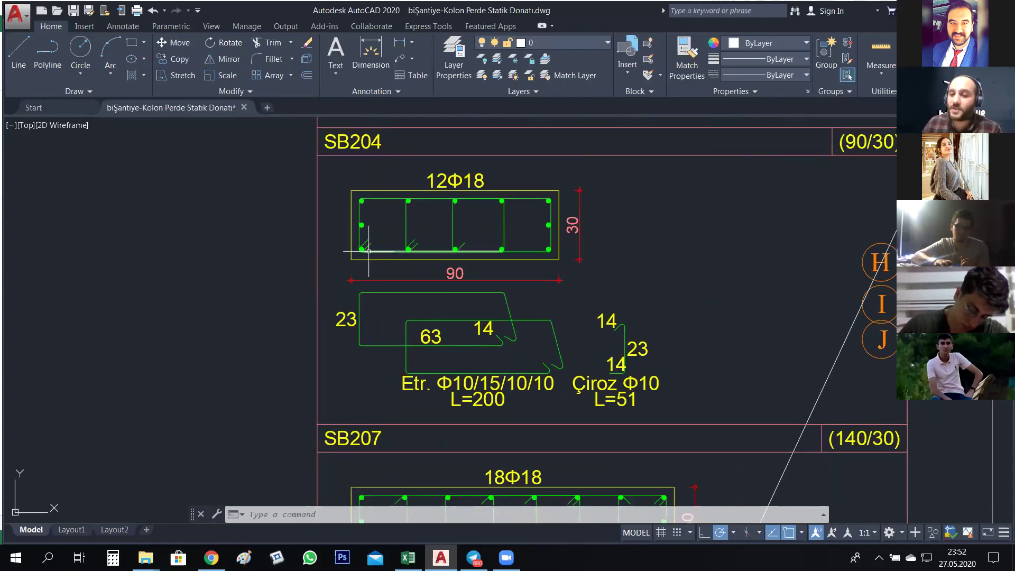
{"action": "mouse_move", "coordinate": [369, 250]}
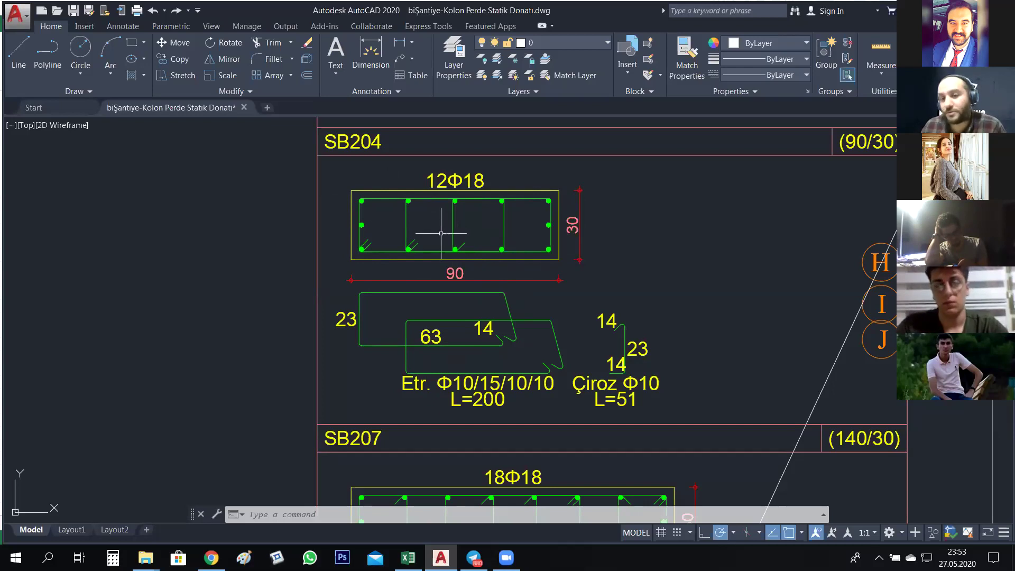
{"action": "scroll", "coordinate": [443, 234], "scroll_direction": "up", "scroll_amount": 6}
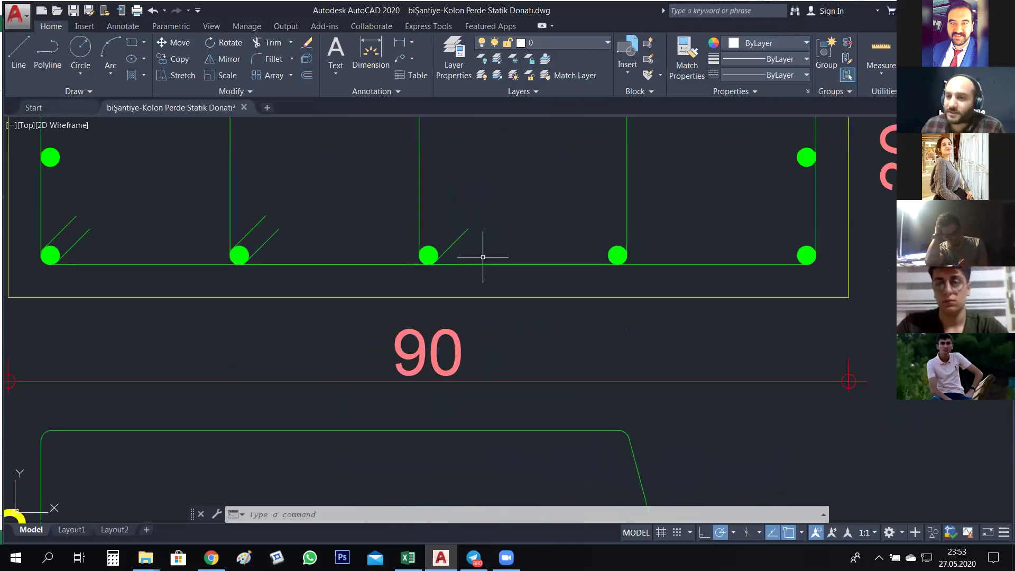
{"action": "scroll", "coordinate": [475, 259], "scroll_direction": "down", "scroll_amount": 2}
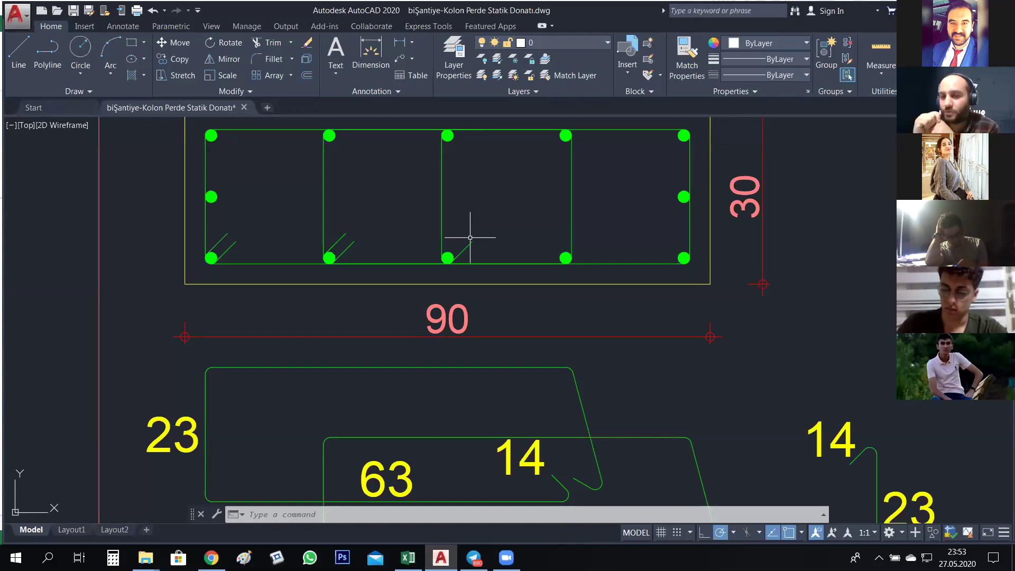
{"action": "scroll", "coordinate": [495, 219], "scroll_direction": "down", "scroll_amount": 2}
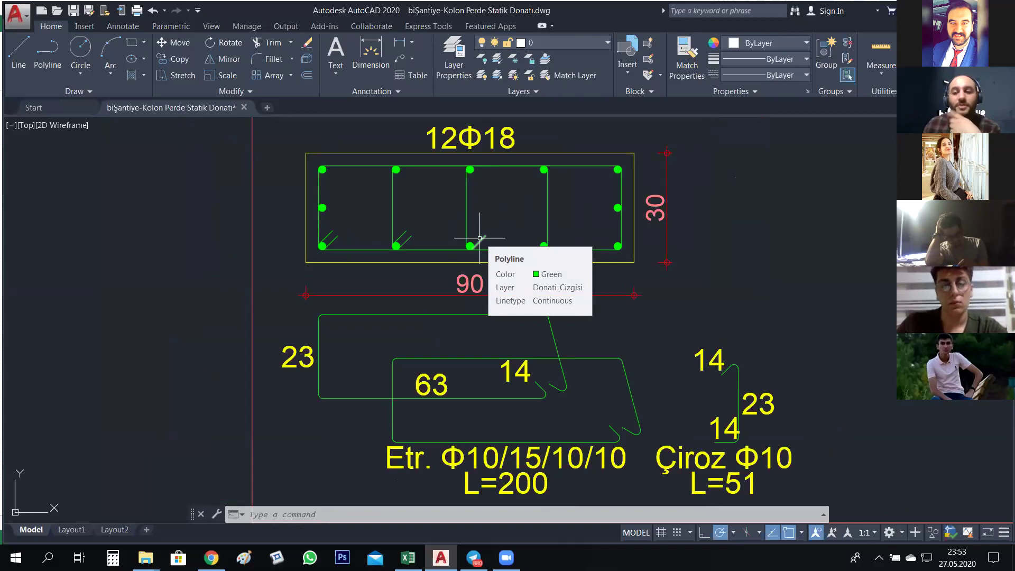
{"action": "scroll", "coordinate": [479, 238], "scroll_direction": "down", "scroll_amount": 5}
{"action": "scroll", "coordinate": [510, 269], "scroll_direction": "down", "scroll_amount": 5}
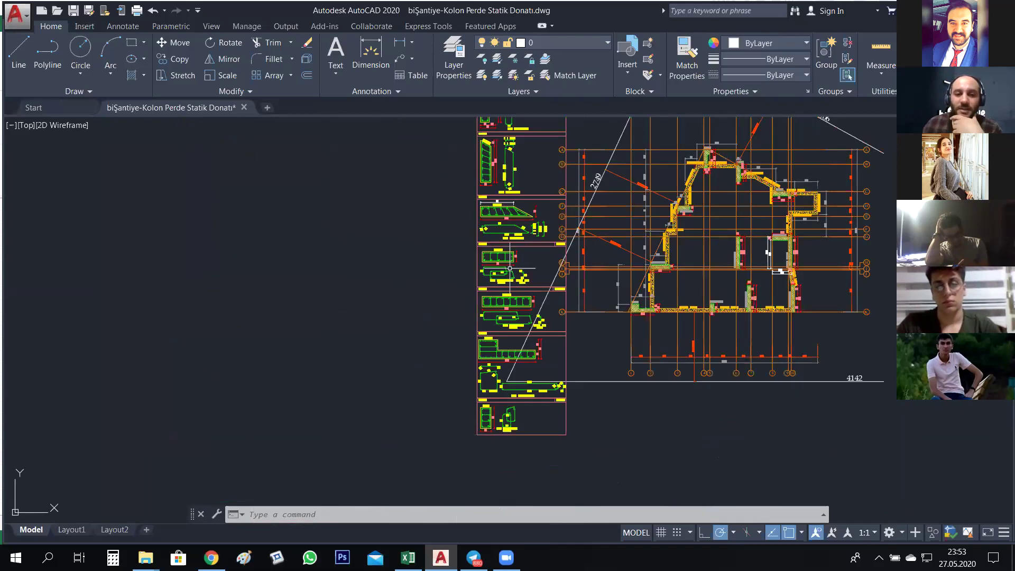
{"action": "scroll", "coordinate": [510, 269], "scroll_direction": "down", "scroll_amount": 4}
{"action": "scroll", "coordinate": [250, 298], "scroll_direction": "up", "scroll_amount": 6}
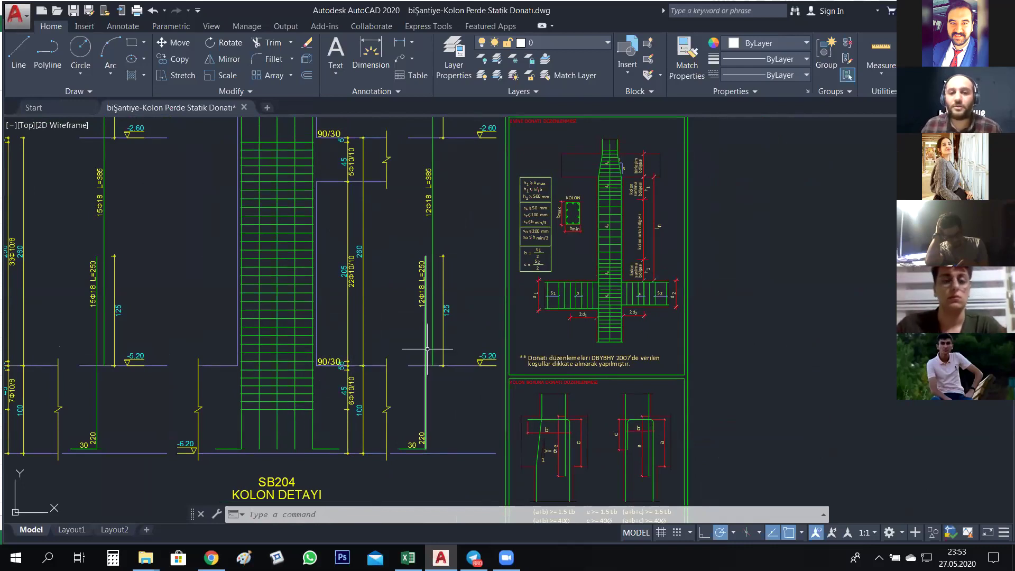
{"action": "scroll", "coordinate": [428, 349], "scroll_direction": "down", "scroll_amount": 5}
{"action": "scroll", "coordinate": [561, 338], "scroll_direction": "up", "scroll_amount": 10}
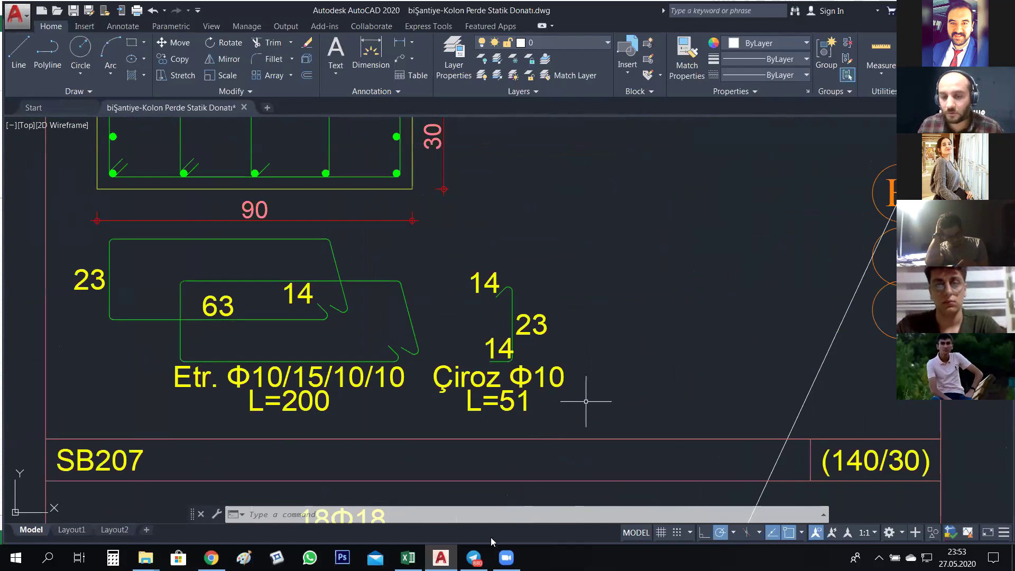
- Switch to Excel and enter unit length 0,51 in C10 for the Çiroz row
{"action": "left_click", "coordinate": [407, 557]}
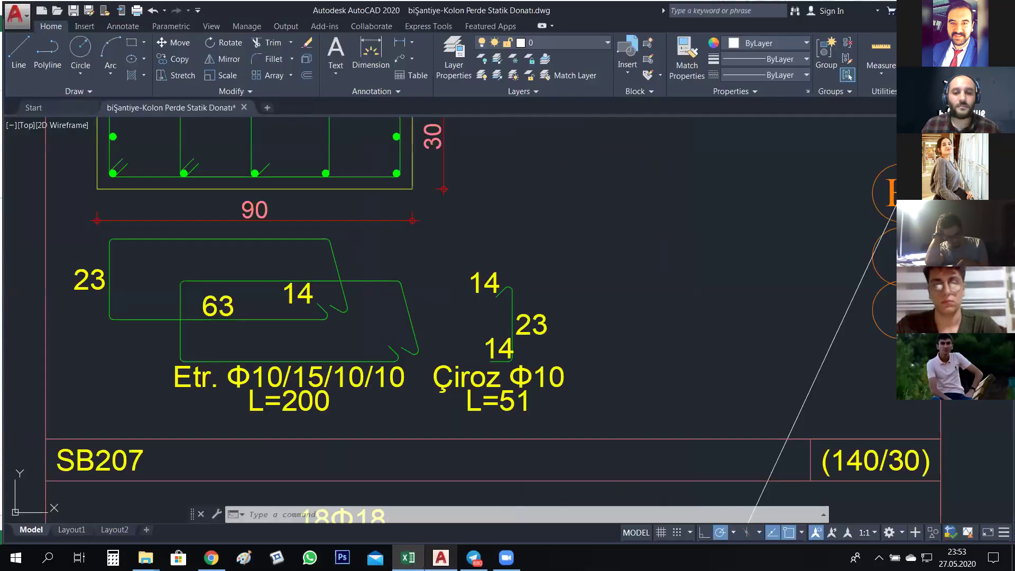
{"action": "left_click", "coordinate": [440, 558]}
{"action": "left_click", "coordinate": [408, 557]}
{"action": "left_click", "coordinate": [232, 283]}
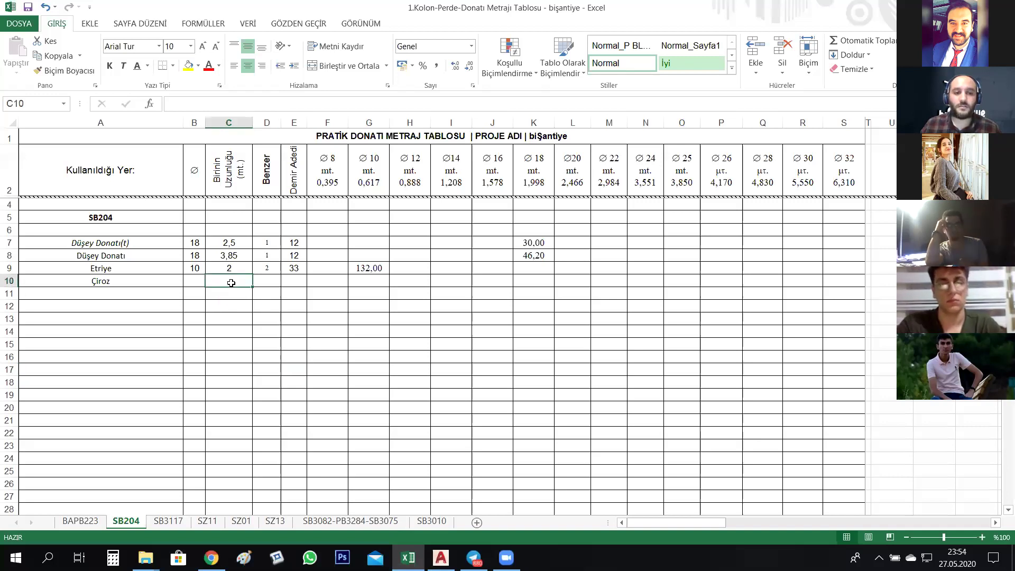
{"action": "type", "text": "0,51"}
{"action": "left_click_drag", "start_coordinate": [267, 357], "coordinate": [267, 345]}
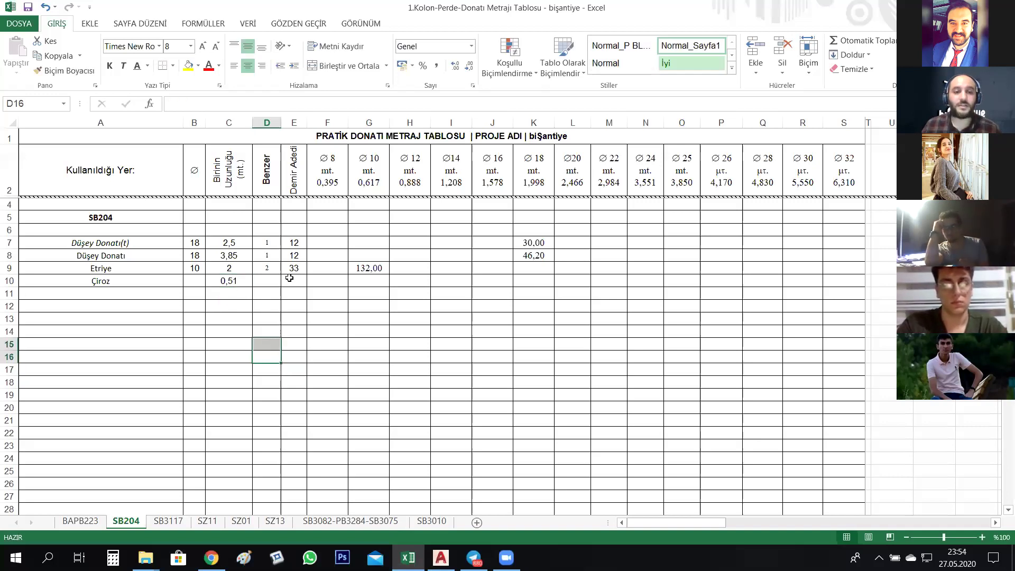
- Complete the Çiroz row with bar count 33 in E10, Benzer value 1 in D10 and diameter 10 in B10
{"action": "left_click", "coordinate": [293, 280]}
{"action": "type", "text": "33"}
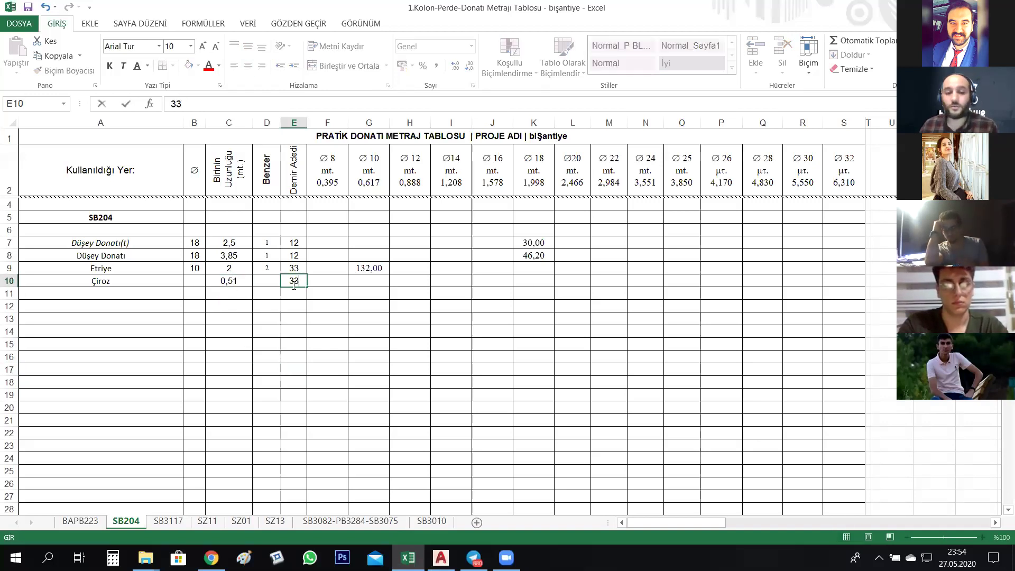
{"action": "left_click", "coordinate": [312, 327]}
{"action": "left_click", "coordinate": [189, 276]}
{"action": "type", "text": "10"}
{"action": "left_click", "coordinate": [291, 363]}
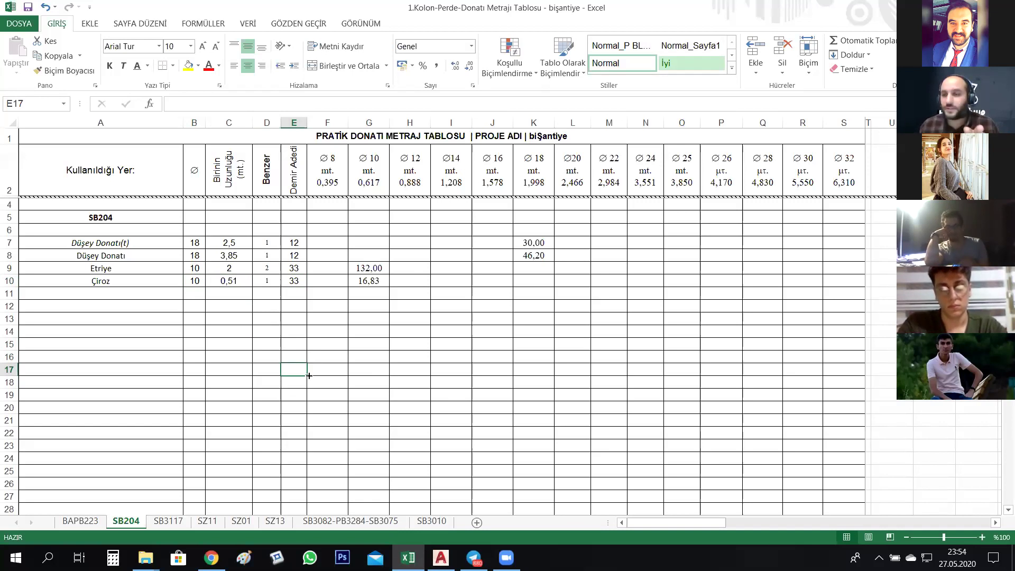
- Review the TOPLAM rows of the SB204 sheet for the total metres and kilograms per bar diameter
{"action": "scroll", "coordinate": [358, 358], "scroll_direction": "down", "scroll_amount": 2}
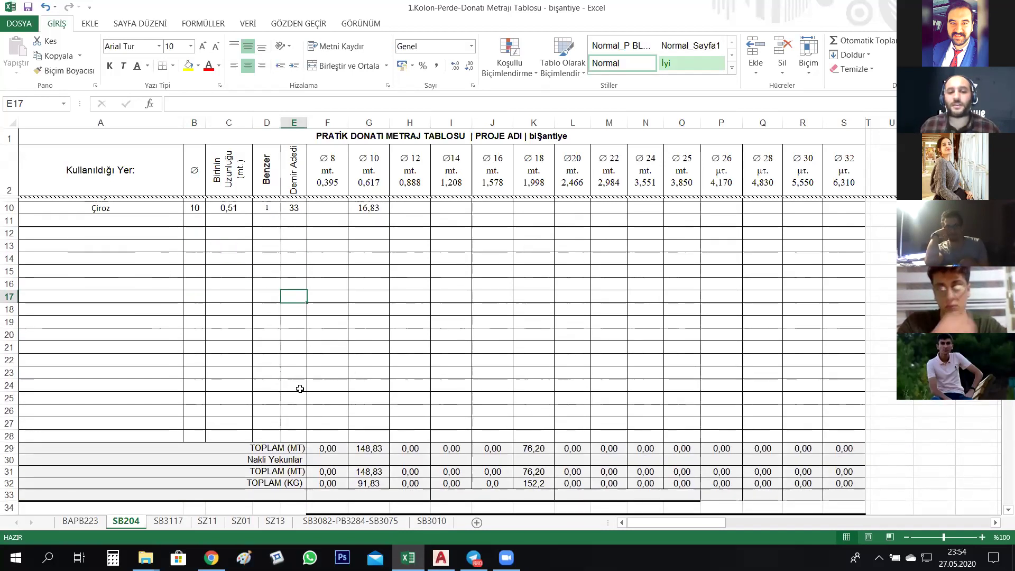
{"action": "scroll", "coordinate": [300, 389], "scroll_direction": "down", "scroll_amount": 5}
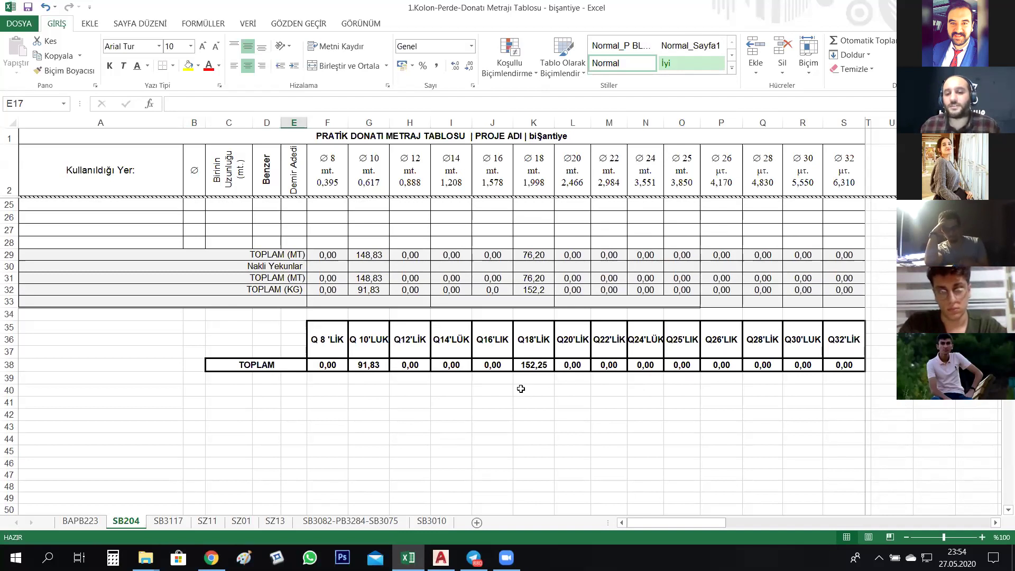
{"action": "scroll", "coordinate": [535, 379], "scroll_direction": "up", "scroll_amount": 7}
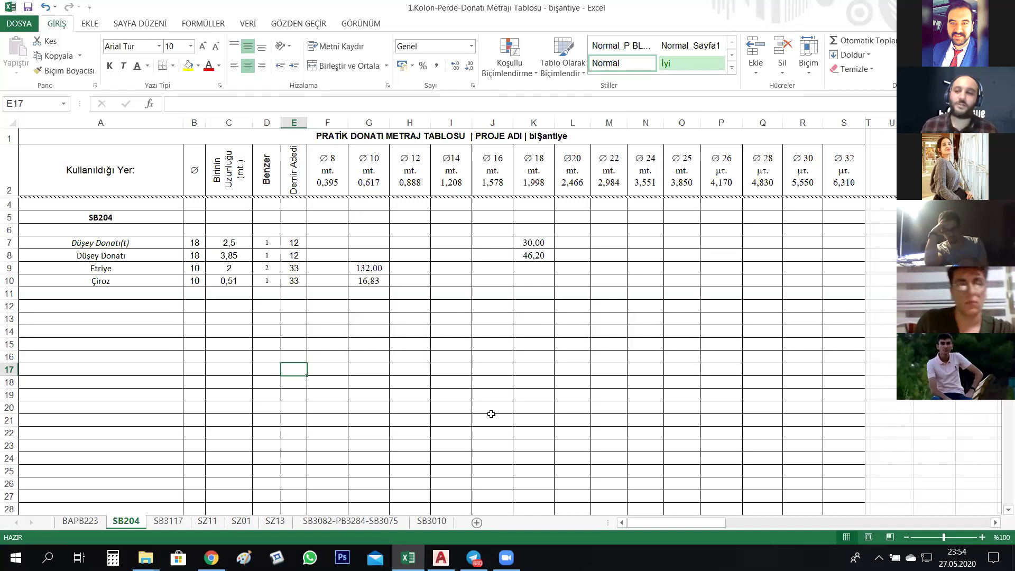
- Switch to AutoCAD and recheck the SB204 cross-section against the stirrup zones in its column elevation
{"action": "key", "text": "alt+Tab"}
{"action": "scroll", "coordinate": [425, 389], "scroll_direction": "down", "scroll_amount": 4}
{"action": "scroll", "coordinate": [429, 317], "scroll_direction": "up", "scroll_amount": 2}
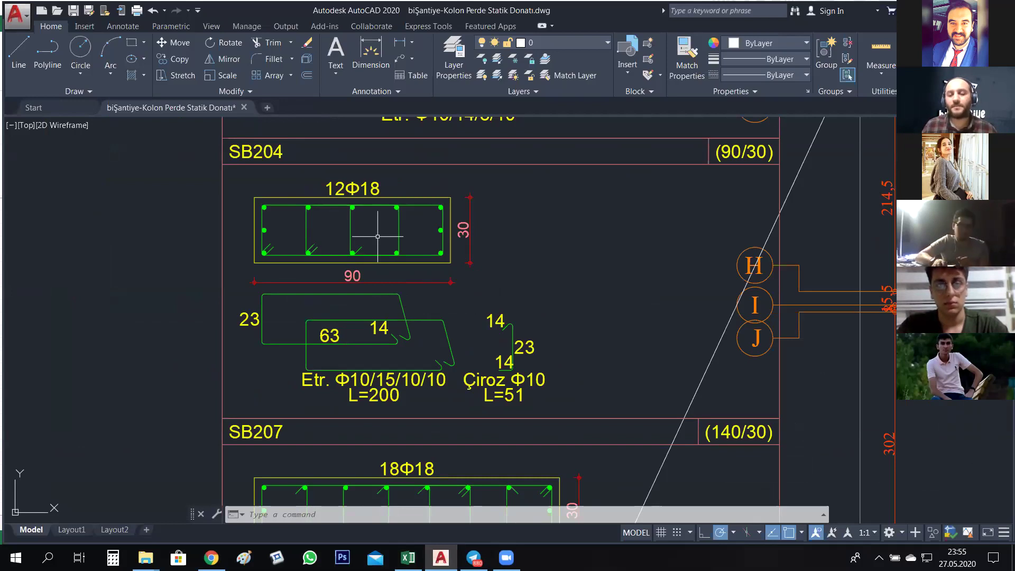
{"action": "scroll", "coordinate": [378, 236], "scroll_direction": "down", "scroll_amount": 10}
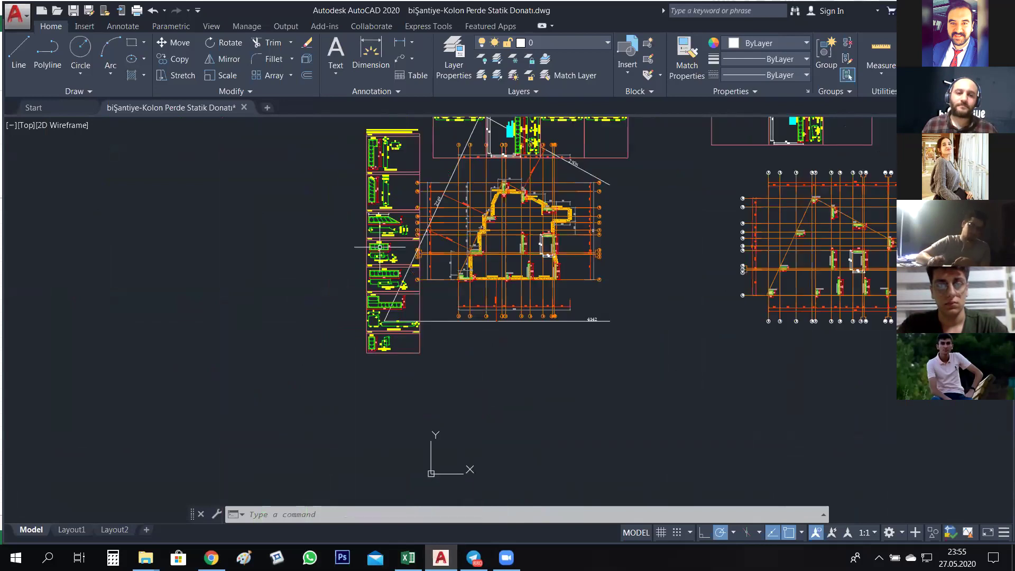
{"action": "left_click_drag", "start_coordinate": [227, 272], "coordinate": [429, 261]}
{"action": "scroll", "coordinate": [253, 172], "scroll_direction": "up", "scroll_amount": 6}
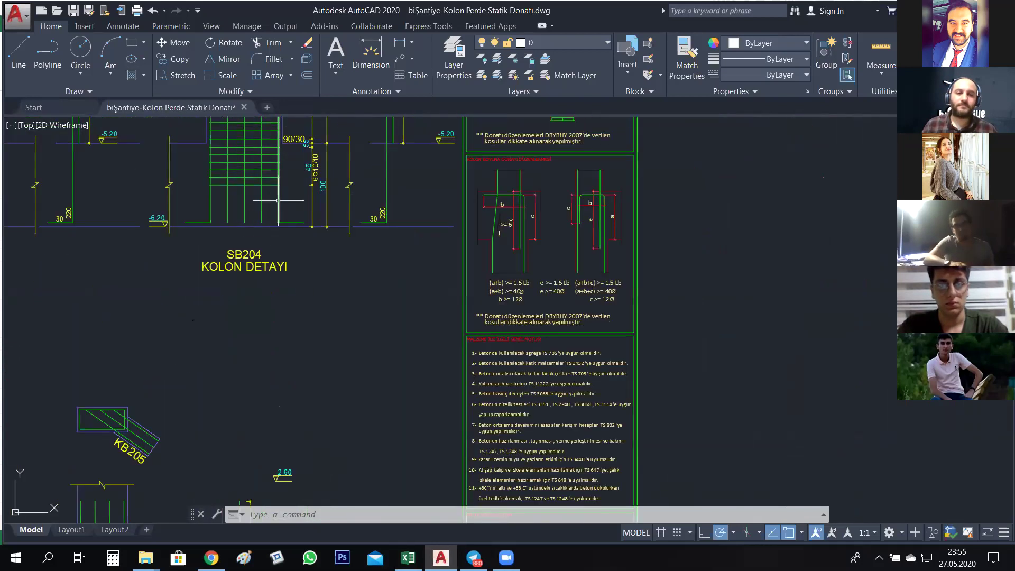
{"action": "scroll", "coordinate": [306, 273], "scroll_direction": "up", "scroll_amount": 2}
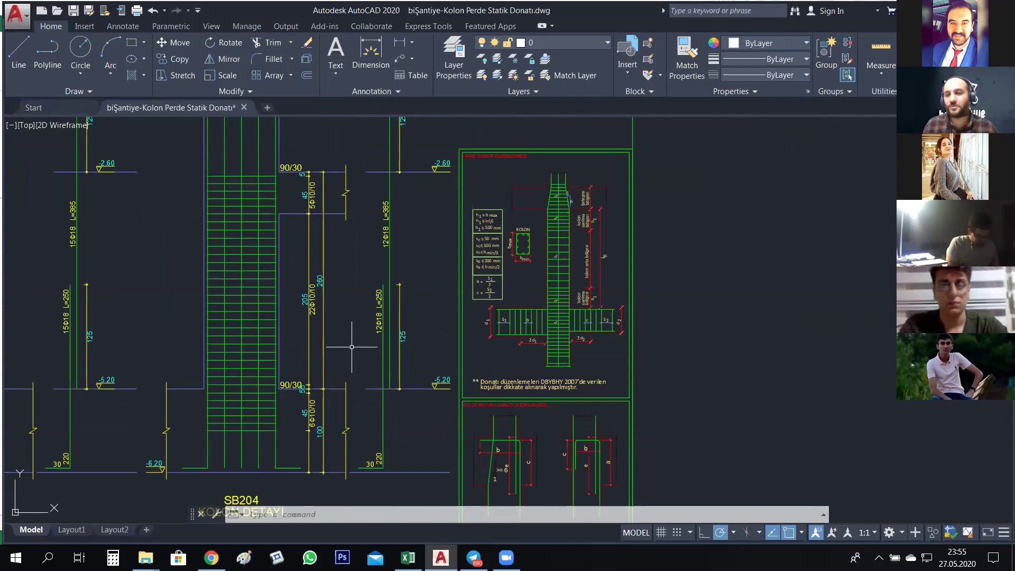
- Return to Excel and check the Çiroz row's unit length, bar count and diameter cells
{"action": "left_click", "coordinate": [408, 558]}
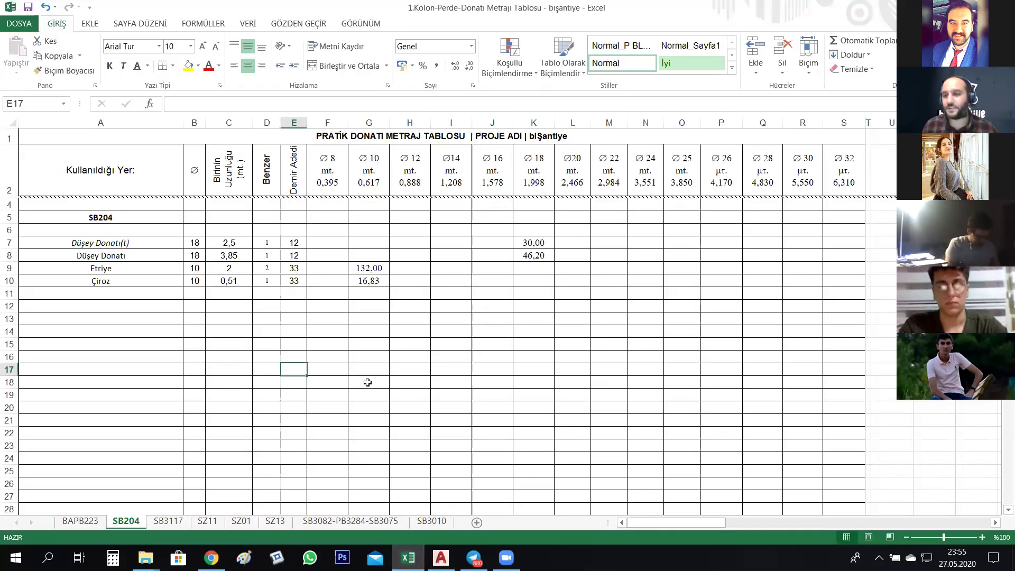
{"action": "left_click", "coordinate": [235, 282]}
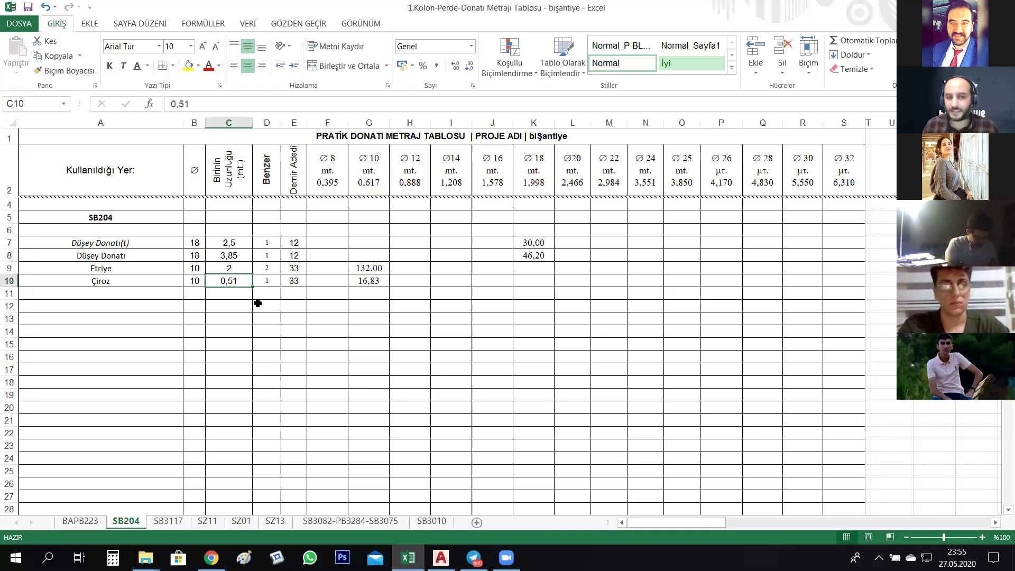
{"action": "left_click", "coordinate": [295, 284]}
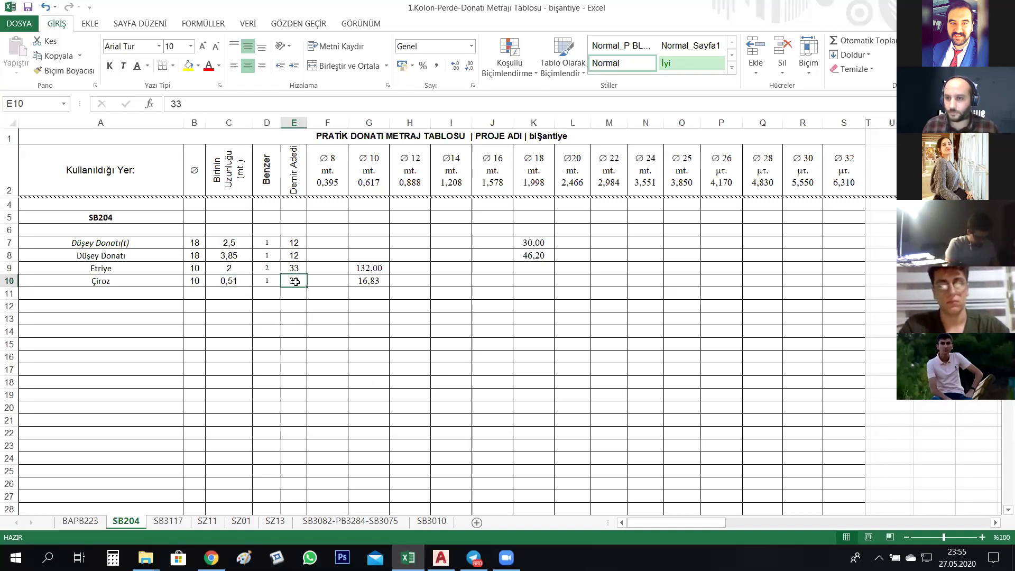
{"action": "left_click", "coordinate": [194, 282]}
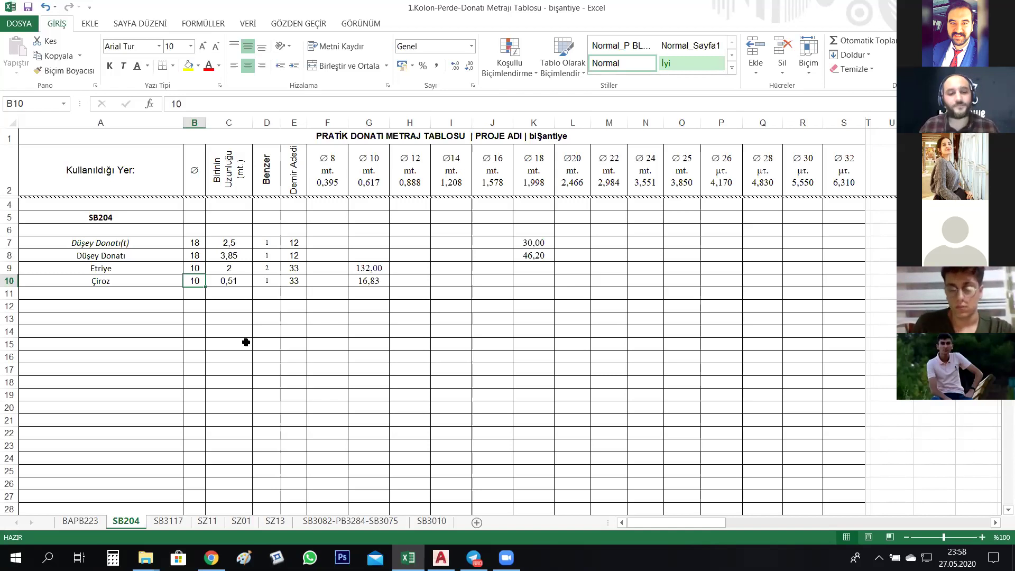
- Open the SB3082-PB3284-SB3075 sheet and select A7 beneath the SB3082 heading
{"action": "left_click", "coordinate": [339, 523]}
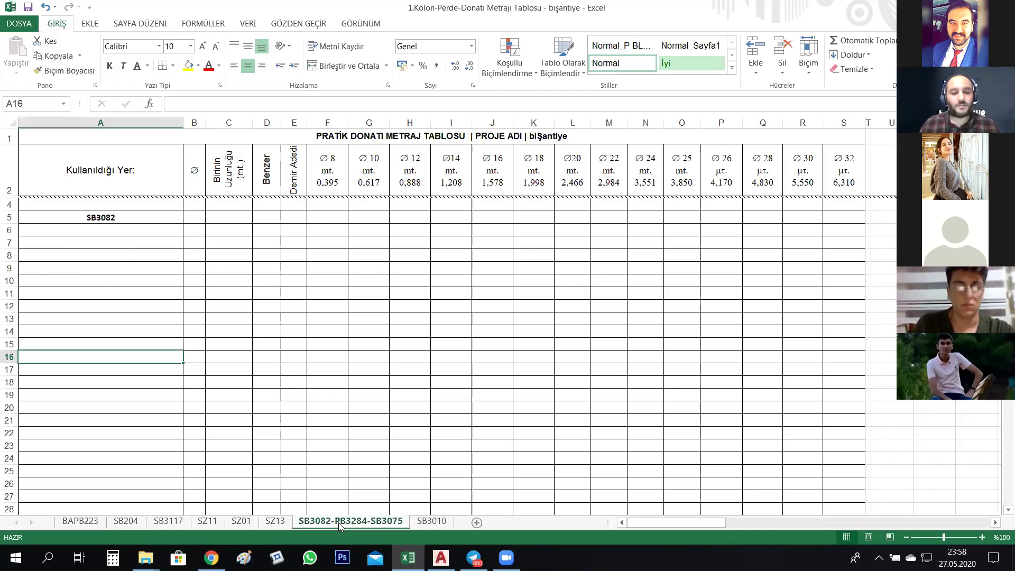
{"action": "left_click", "coordinate": [112, 242]}
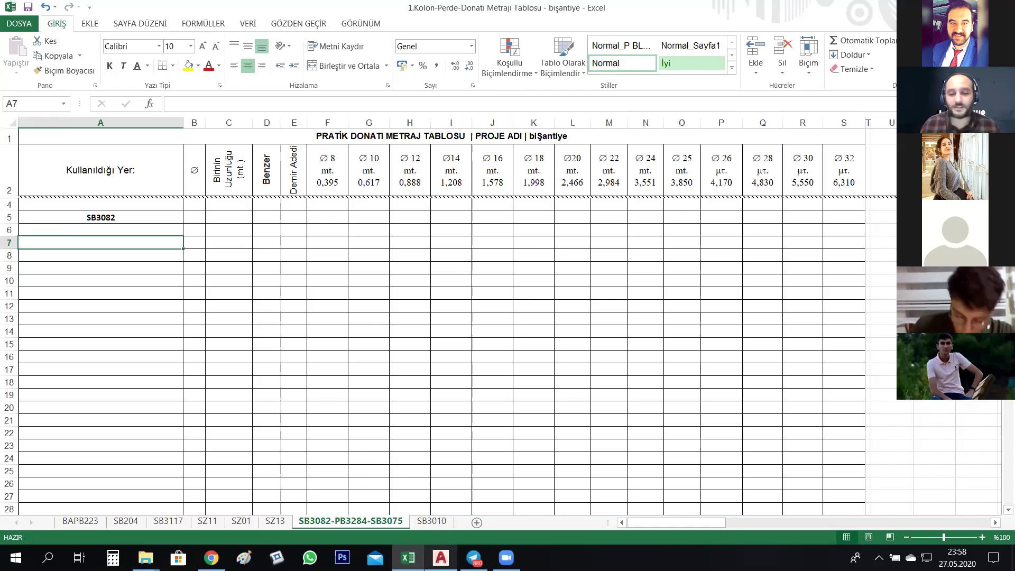
- Switch to AutoCAD and set up a Find for the text SB3082 across the entire drawing
{"action": "left_click", "coordinate": [440, 558]}
{"action": "scroll", "coordinate": [584, 266], "scroll_direction": "down", "scroll_amount": 6}
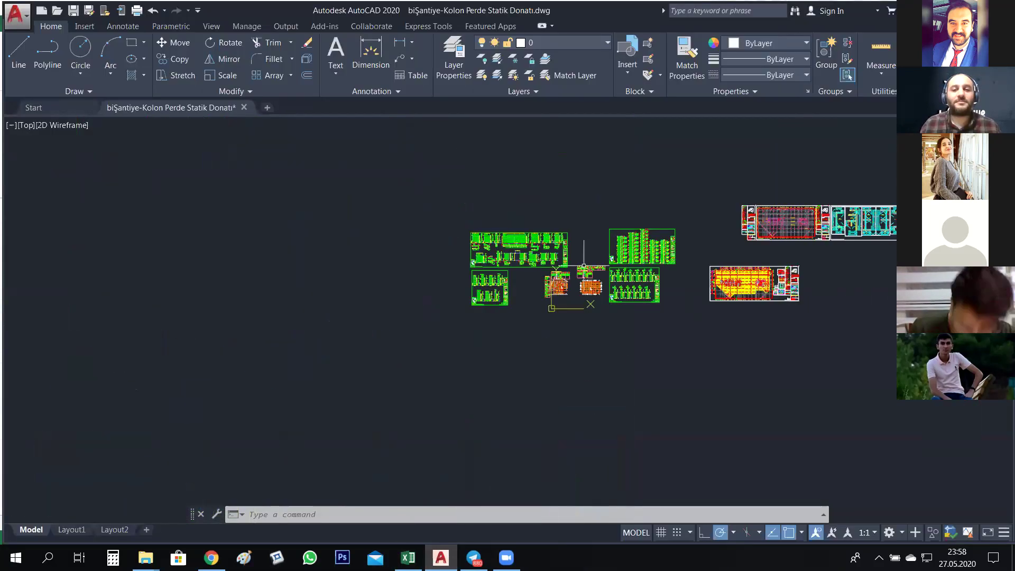
{"action": "left_click_drag", "start_coordinate": [584, 266], "coordinate": [516, 317]}
{"action": "type", "text": "find"}
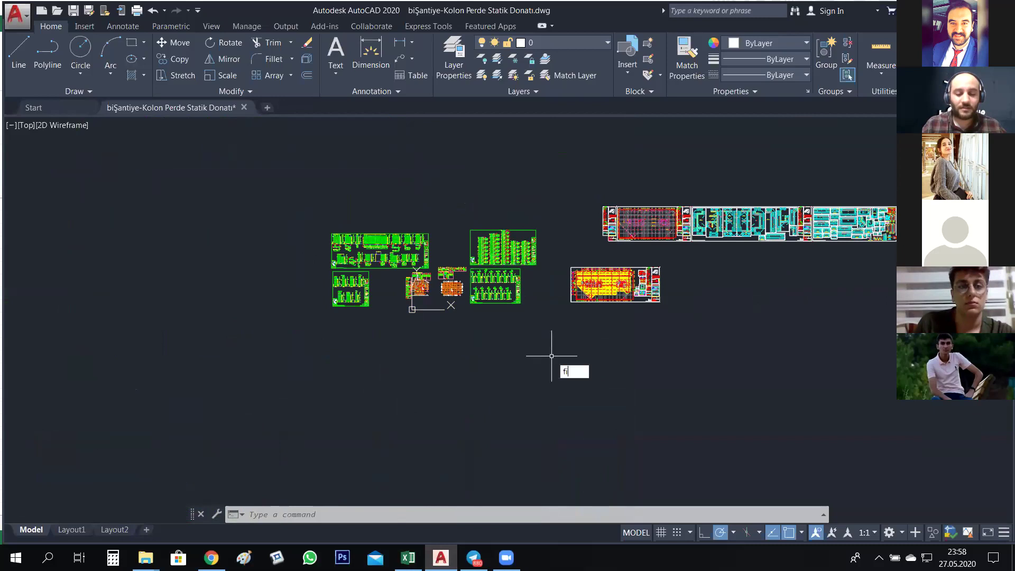
{"action": "key", "text": "Return"}
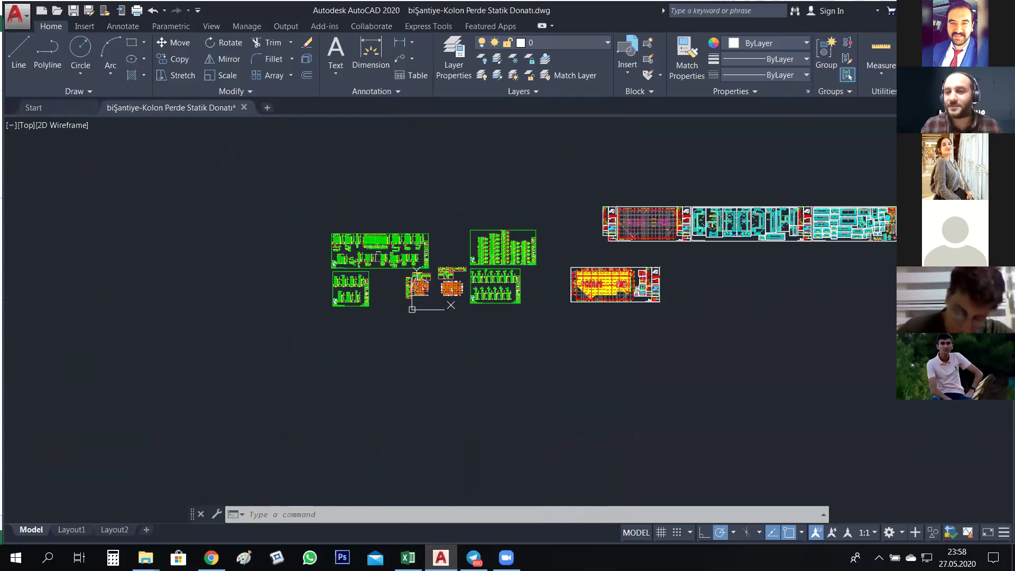
{"action": "type", "text": "SB"}
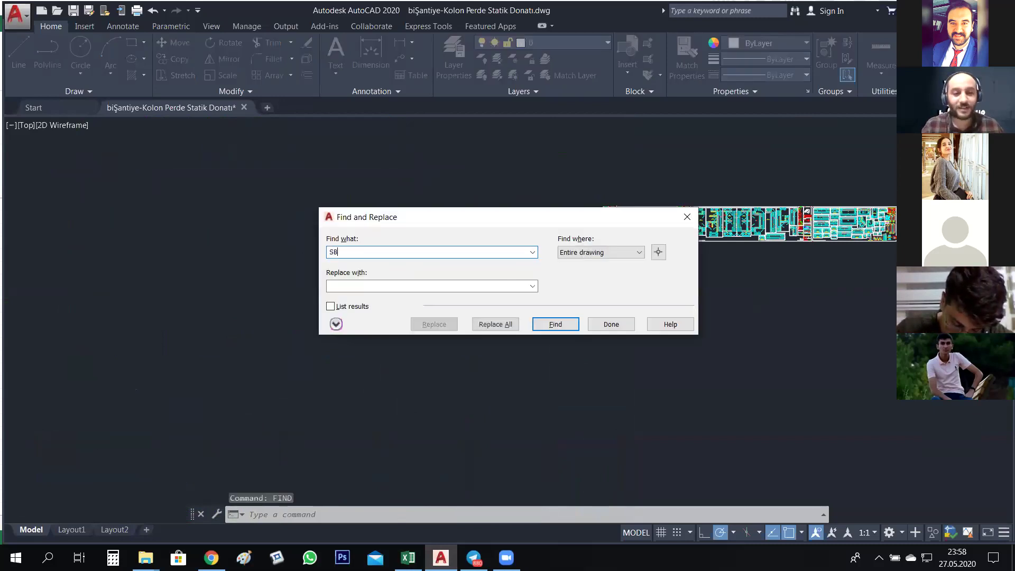
{"action": "type", "text": "3"}
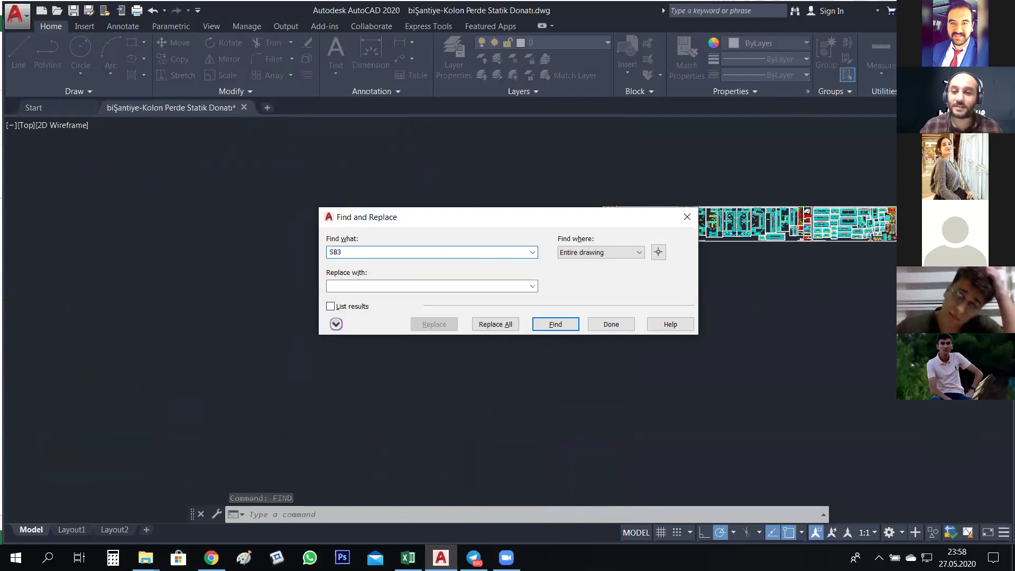
{"action": "type", "text": "082"}
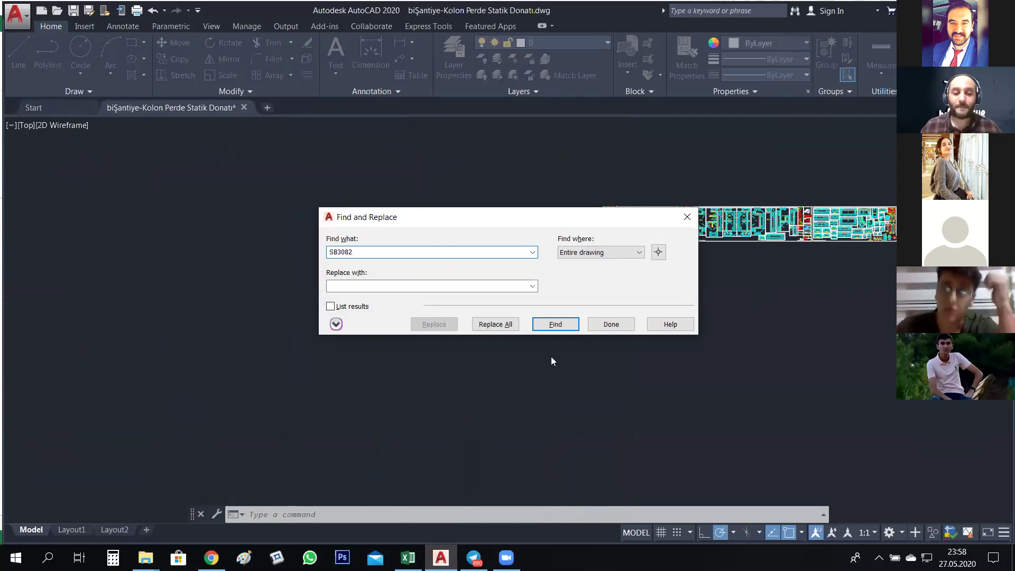
- Step through the SB3082 matches in the AutoCAD drawing to the PB3284 reinforcement detail, and close the search
{"action": "left_click", "coordinate": [419, 554]}
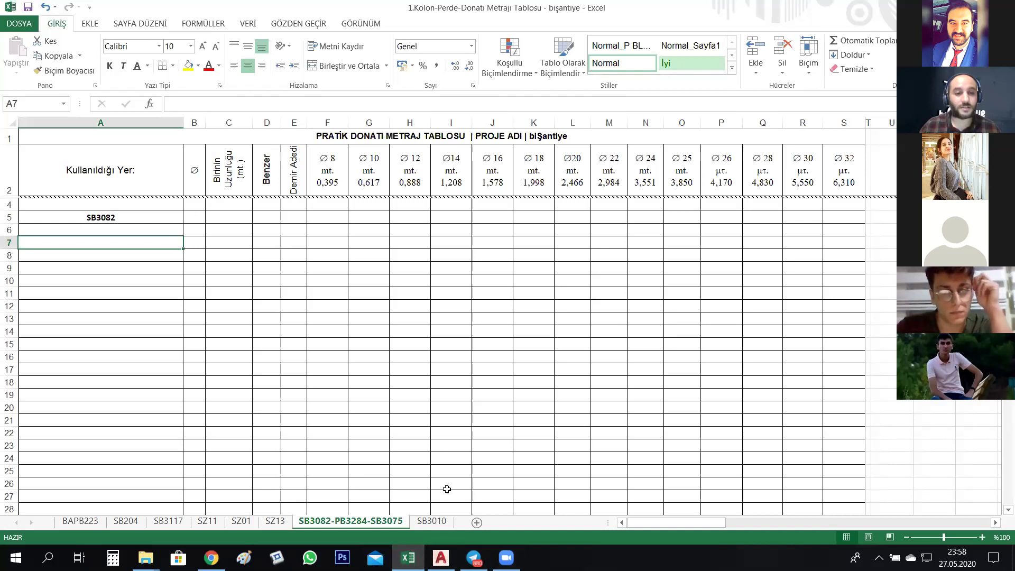
{"action": "left_click", "coordinate": [441, 558]}
{"action": "key", "text": "Return"}
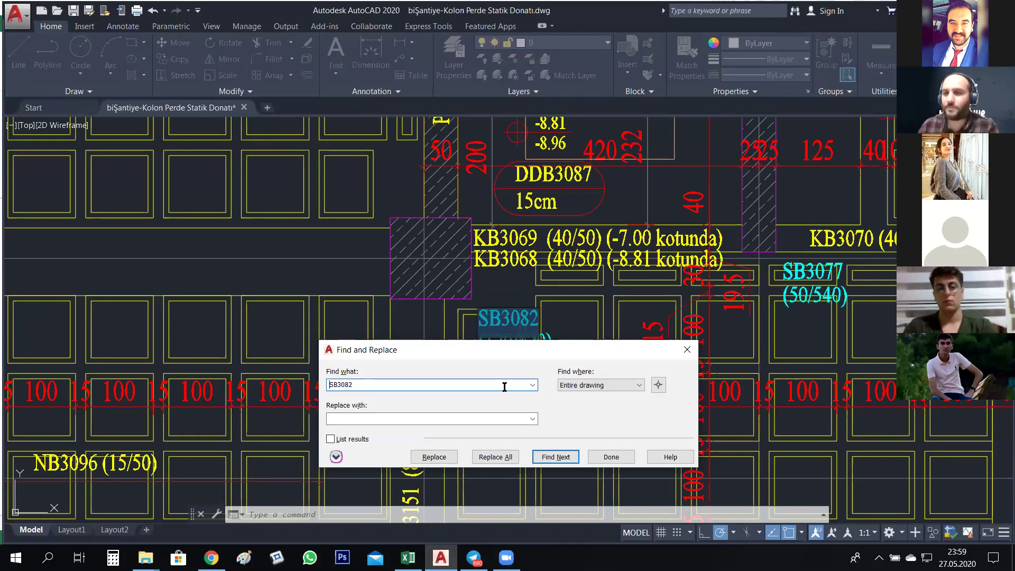
{"action": "key", "text": "Return"}
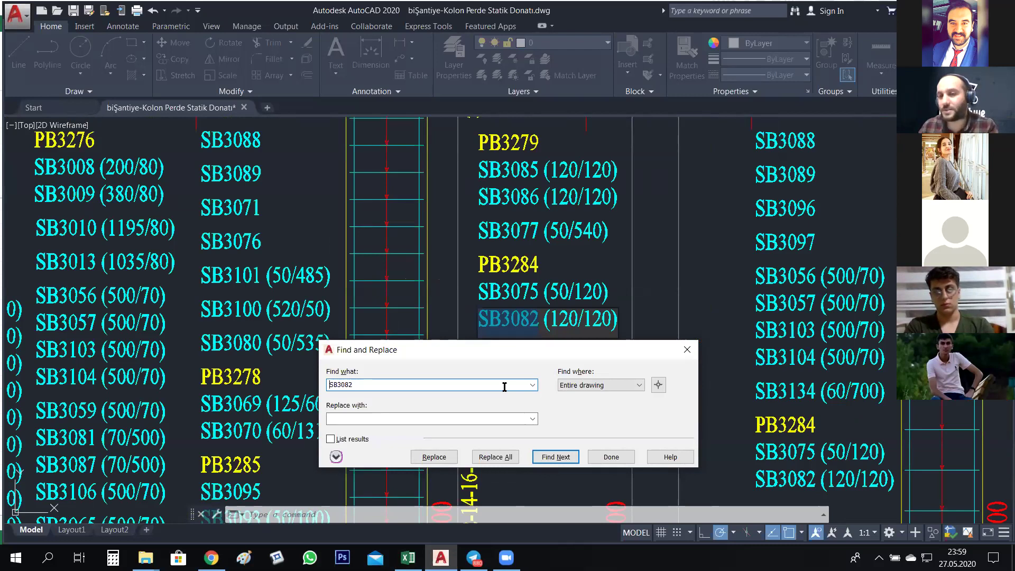
{"action": "key", "text": "Return"}
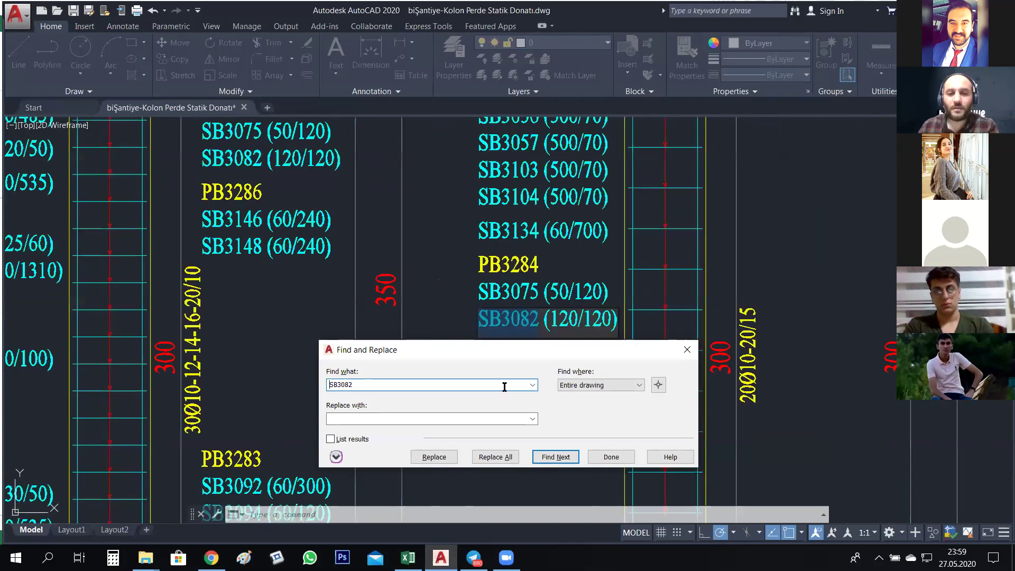
{"action": "key", "text": "Return"}
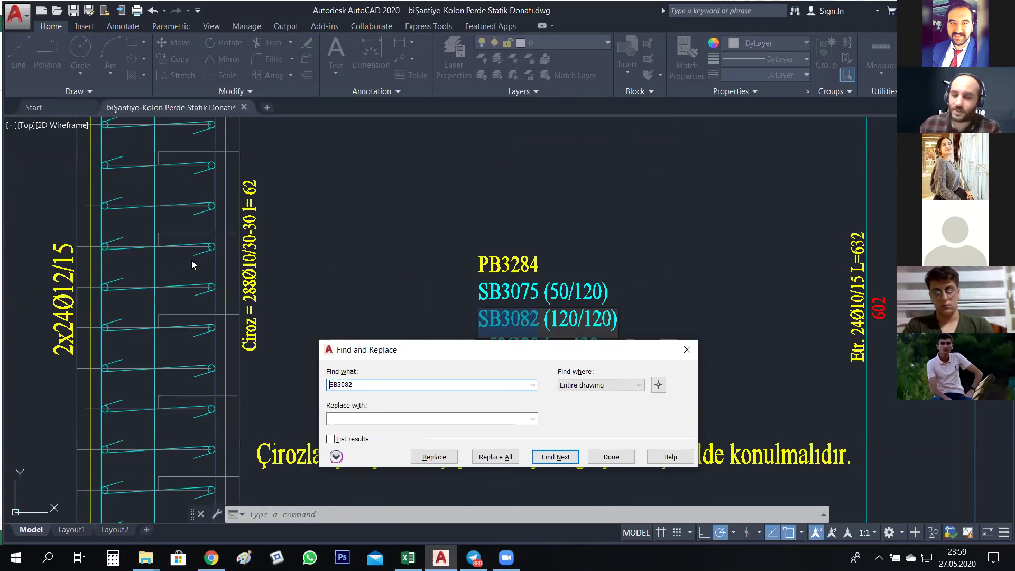
{"action": "left_click", "coordinate": [693, 356]}
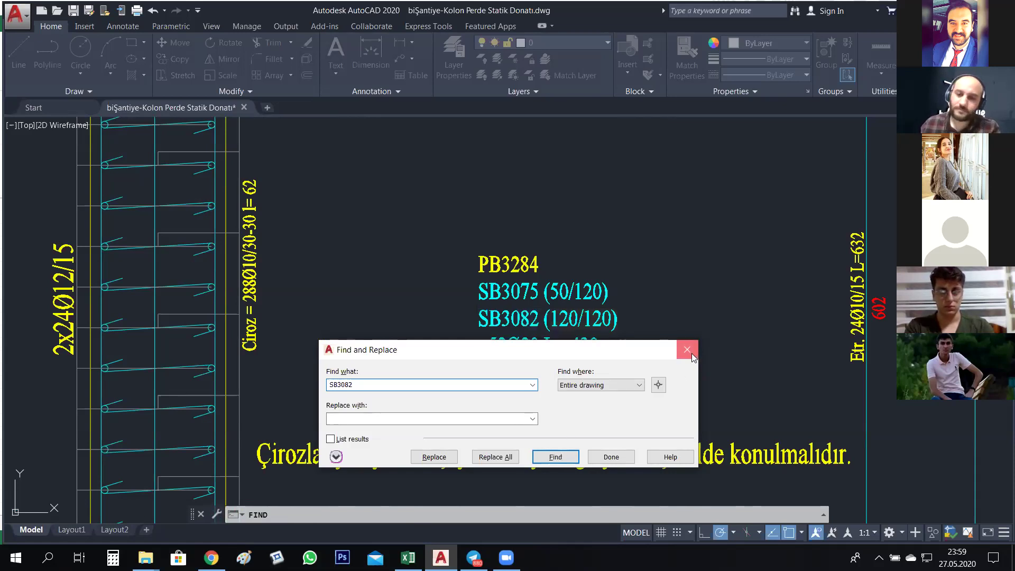
{"action": "left_click", "coordinate": [693, 356]}
- Examine the overall PB3284 shear wall detail, including the SB3082 and SB3075 columns at its two ends
{"action": "scroll", "coordinate": [635, 337], "scroll_direction": "down", "scroll_amount": 3}
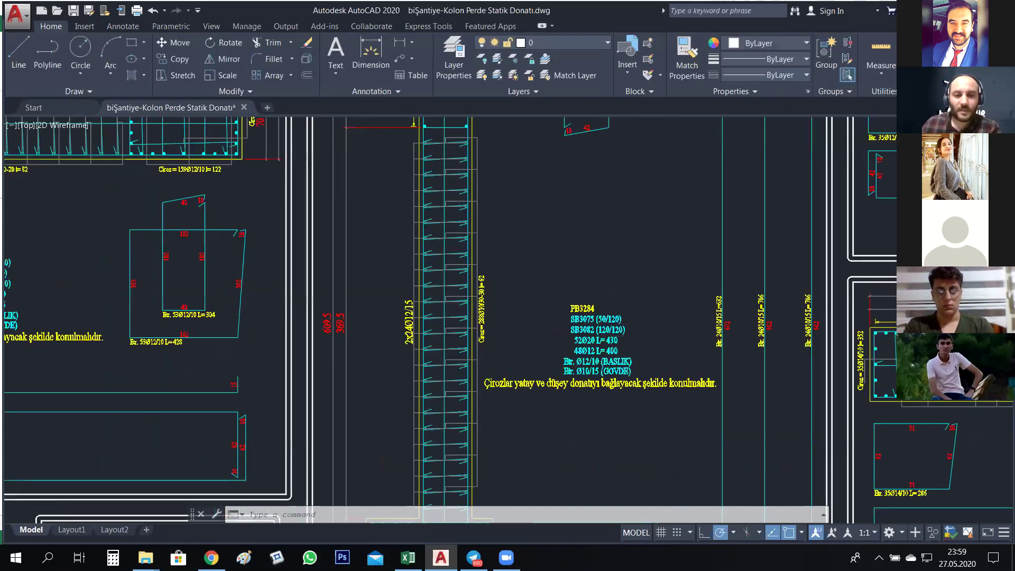
{"action": "scroll", "coordinate": [551, 321], "scroll_direction": "down", "scroll_amount": 2}
{"action": "scroll", "coordinate": [552, 321], "scroll_direction": "down", "scroll_amount": 2}
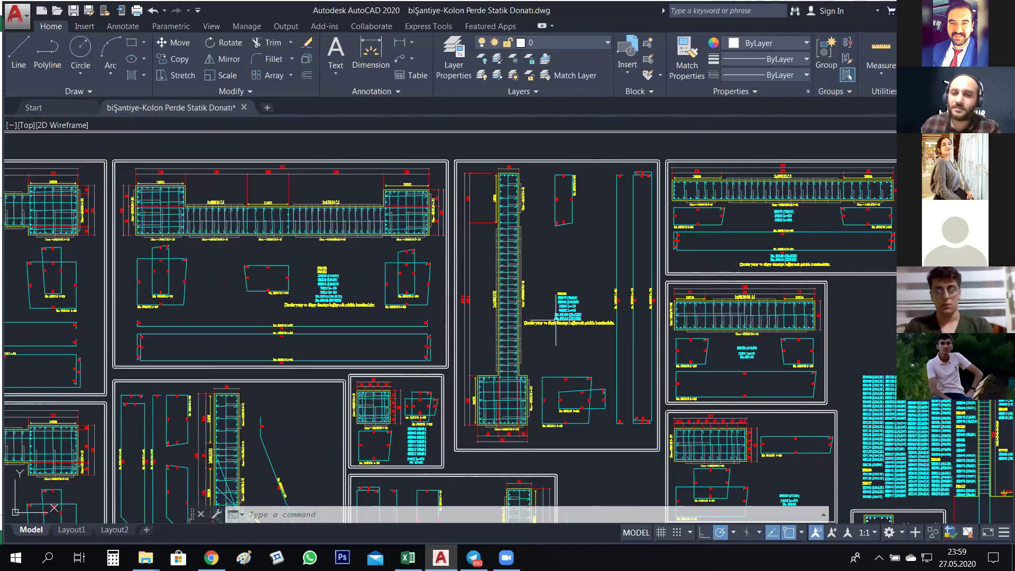
{"action": "scroll", "coordinate": [551, 323], "scroll_direction": "right", "scroll_amount": 2}
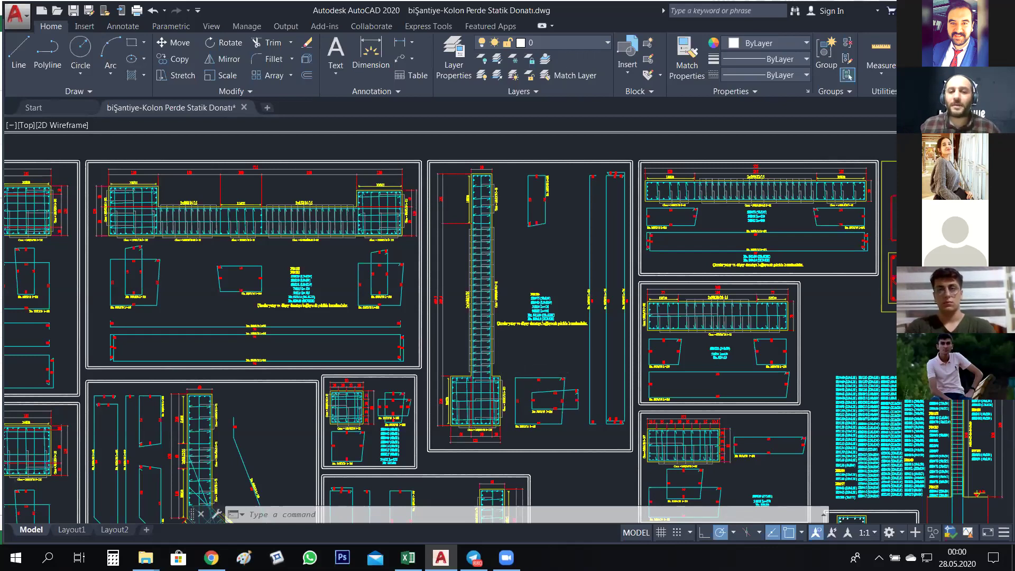
{"action": "scroll", "coordinate": [478, 404], "scroll_direction": "up", "scroll_amount": 2}
{"action": "scroll", "coordinate": [478, 404], "scroll_direction": "up", "scroll_amount": 2}
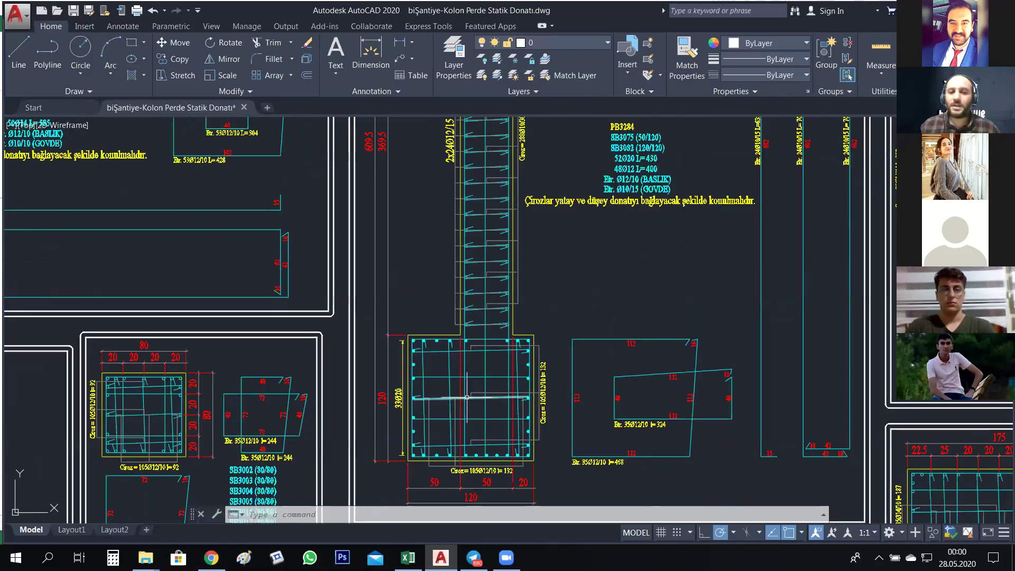
{"action": "scroll", "coordinate": [470, 400], "scroll_direction": "down", "scroll_amount": 2}
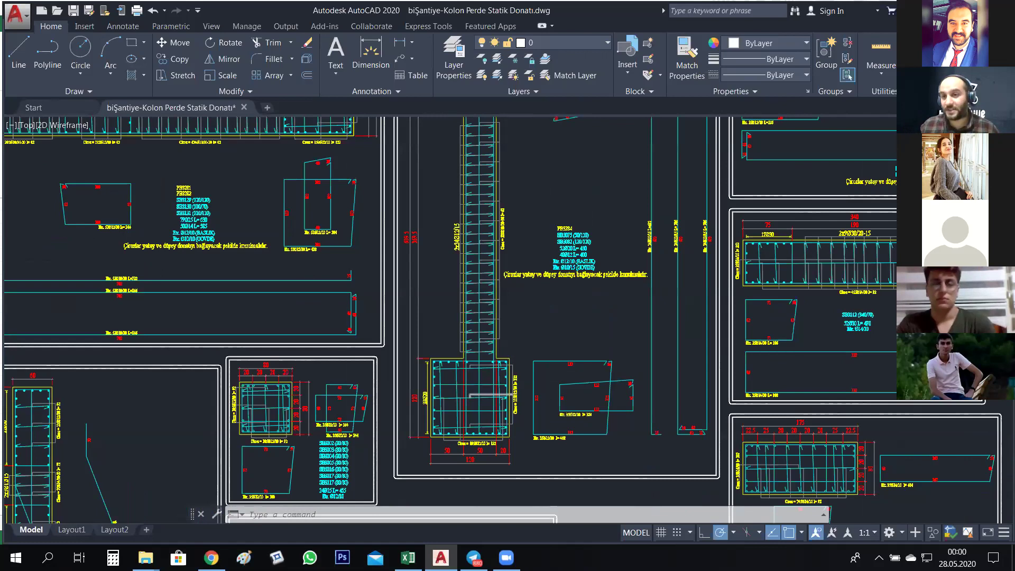
{"action": "scroll", "coordinate": [498, 380], "scroll_direction": "down", "scroll_amount": 2}
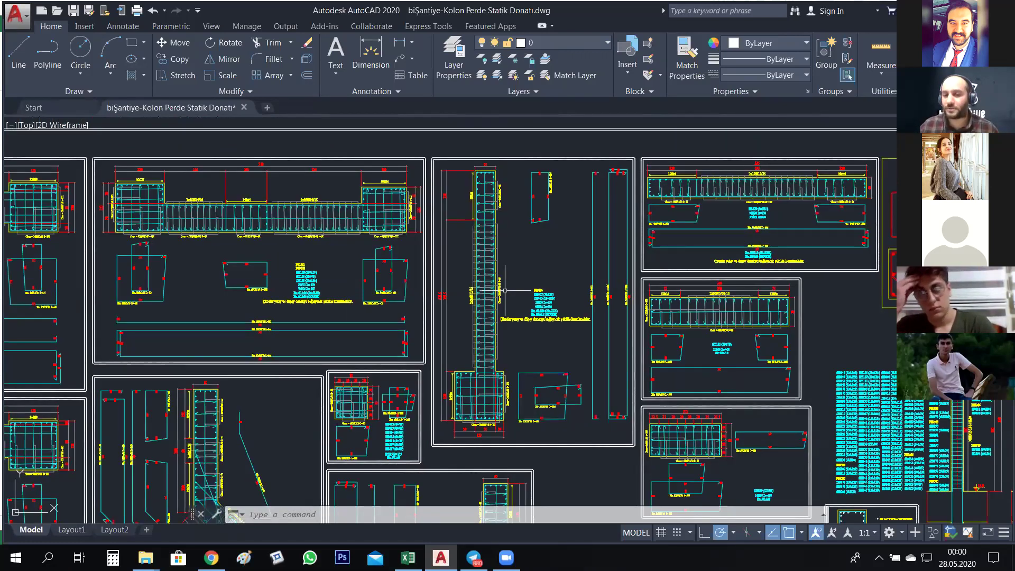
{"action": "left_click_drag", "start_coordinate": [505, 290], "coordinate": [513, 314]}
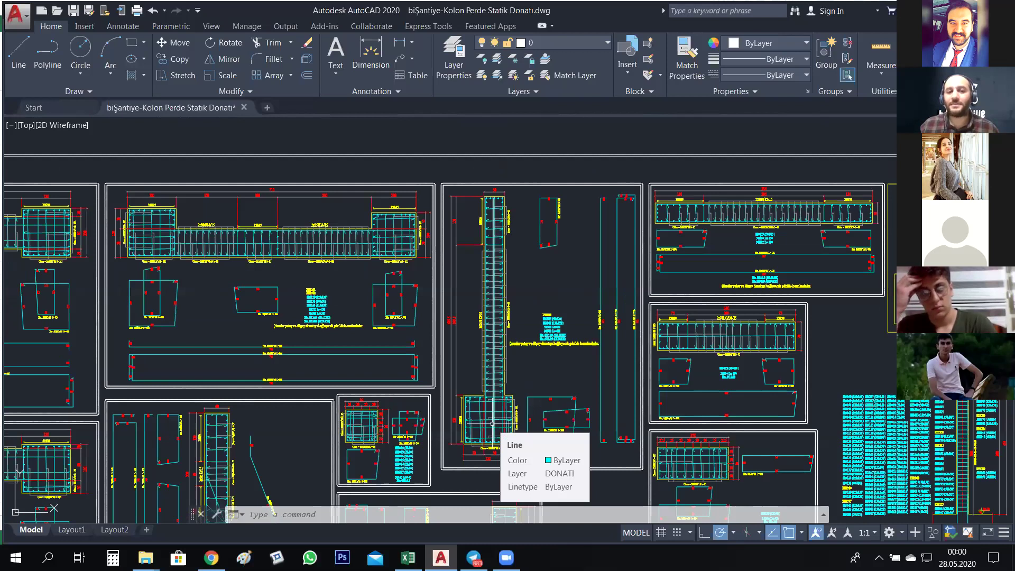
{"action": "left_click_drag", "start_coordinate": [501, 413], "coordinate": [495, 474]}
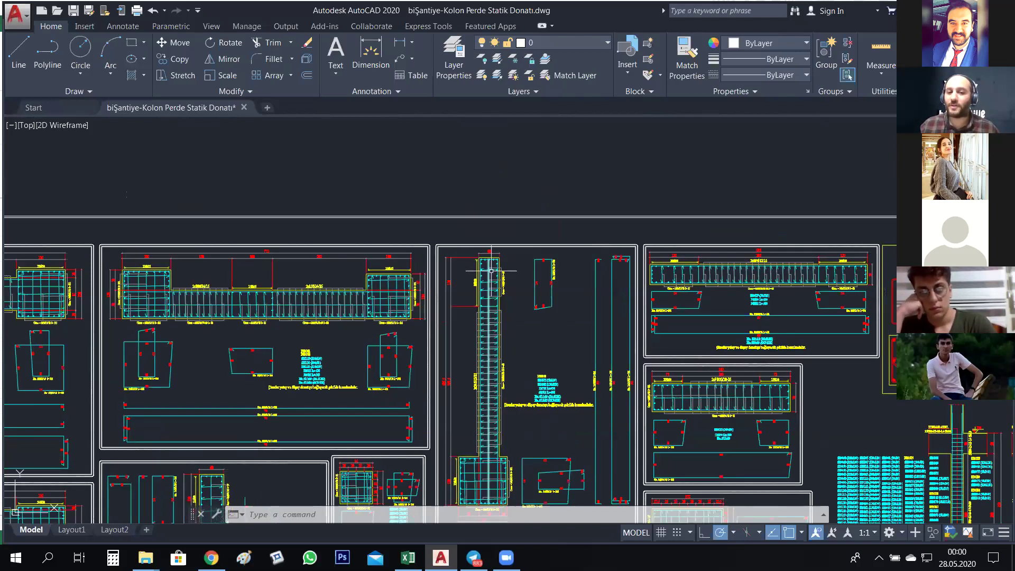
- Examine the longitudinal bars, crossties and stirrup shape of the SB3075 (50/120) end of the PB3284 wall
{"action": "scroll", "coordinate": [491, 271], "scroll_direction": "up", "scroll_amount": 4}
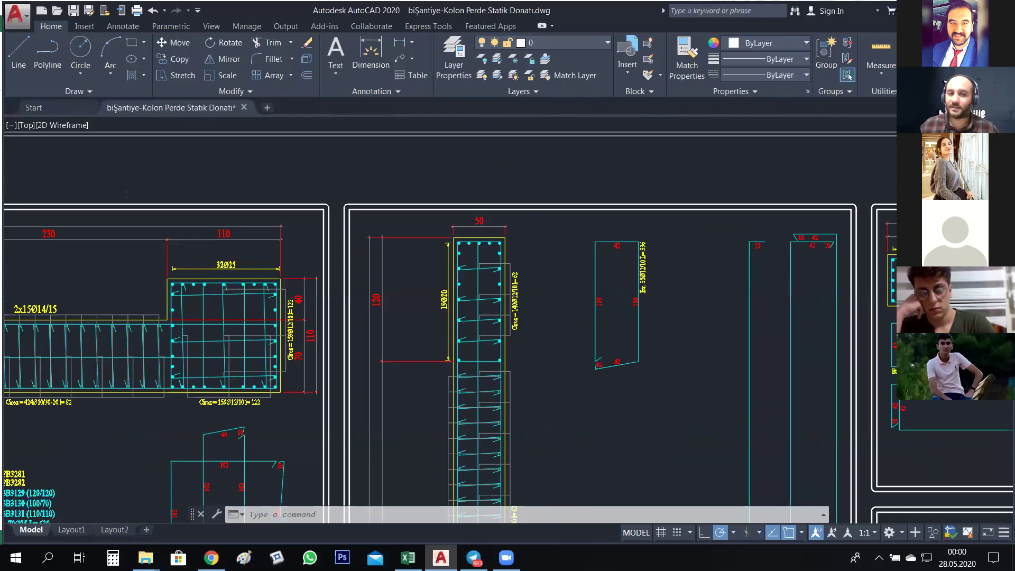
{"action": "scroll", "coordinate": [460, 326], "scroll_direction": "up", "scroll_amount": 4}
{"action": "scroll", "coordinate": [493, 306], "scroll_direction": "down", "scroll_amount": 4}
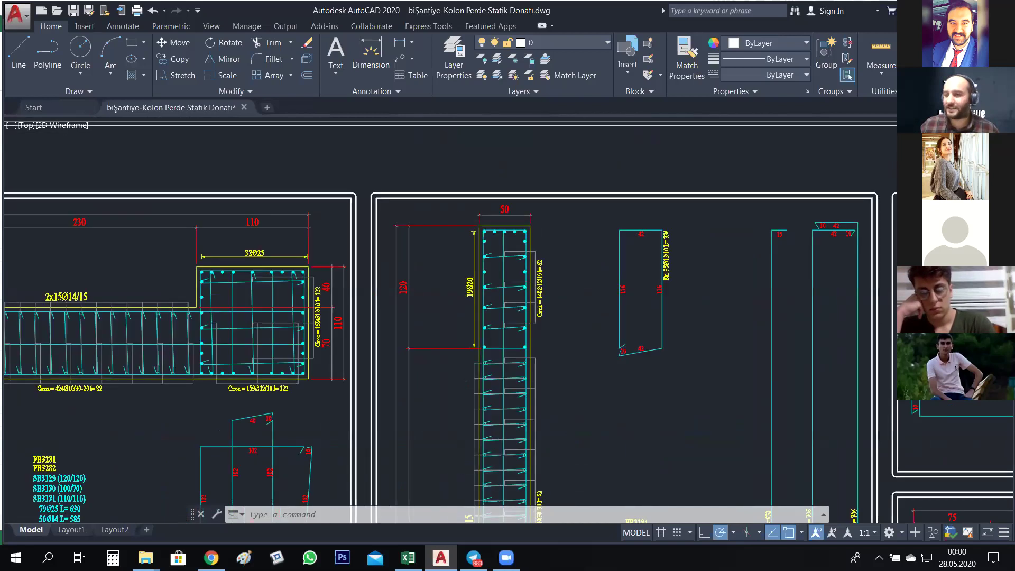
{"action": "scroll", "coordinate": [544, 231], "scroll_direction": "down", "scroll_amount": 1}
{"action": "scroll", "coordinate": [552, 278], "scroll_direction": "up", "scroll_amount": 4}
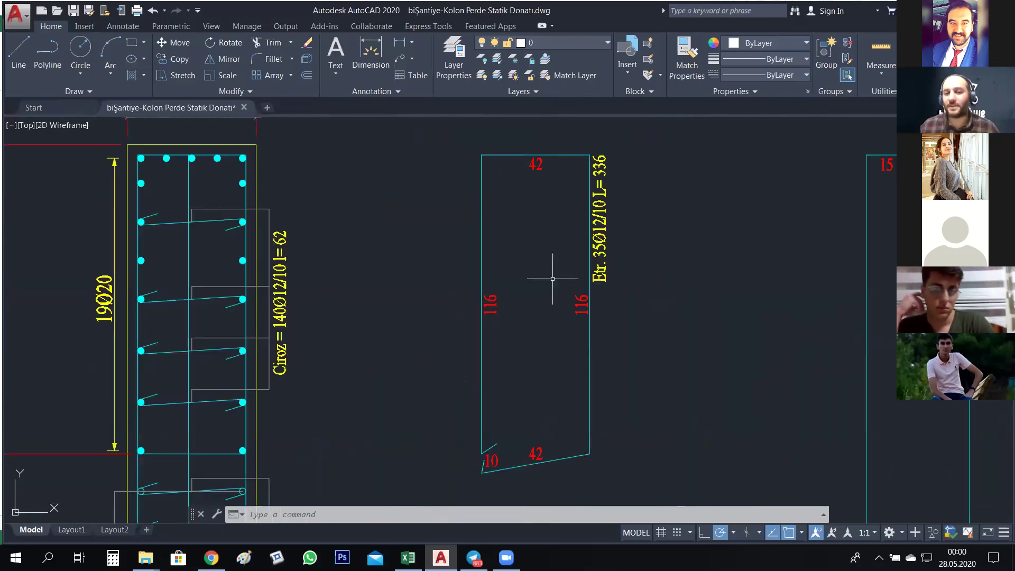
{"action": "scroll", "coordinate": [553, 279], "scroll_direction": "down", "scroll_amount": 4}
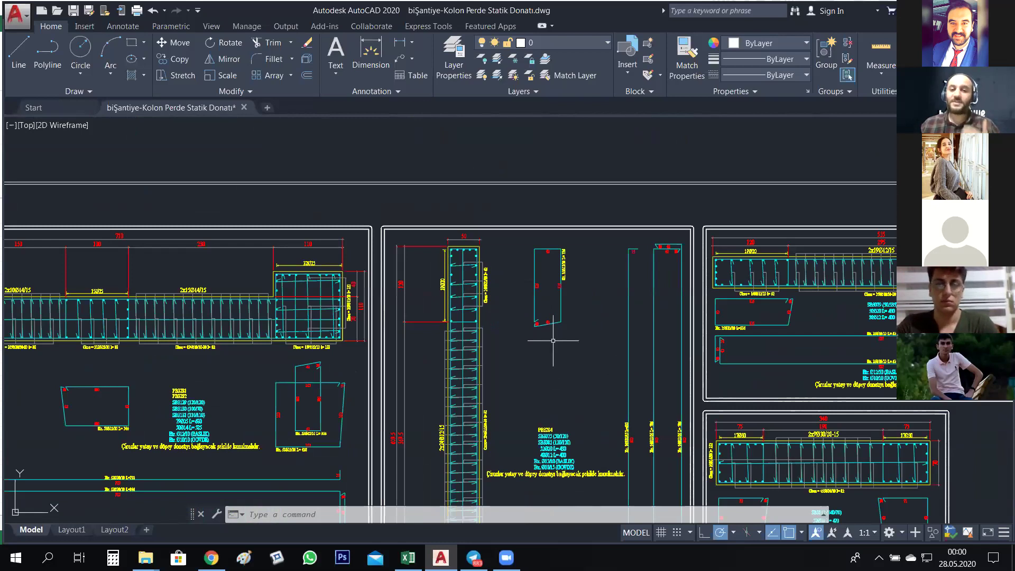
{"action": "scroll", "coordinate": [460, 309], "scroll_direction": "up", "scroll_amount": 4}
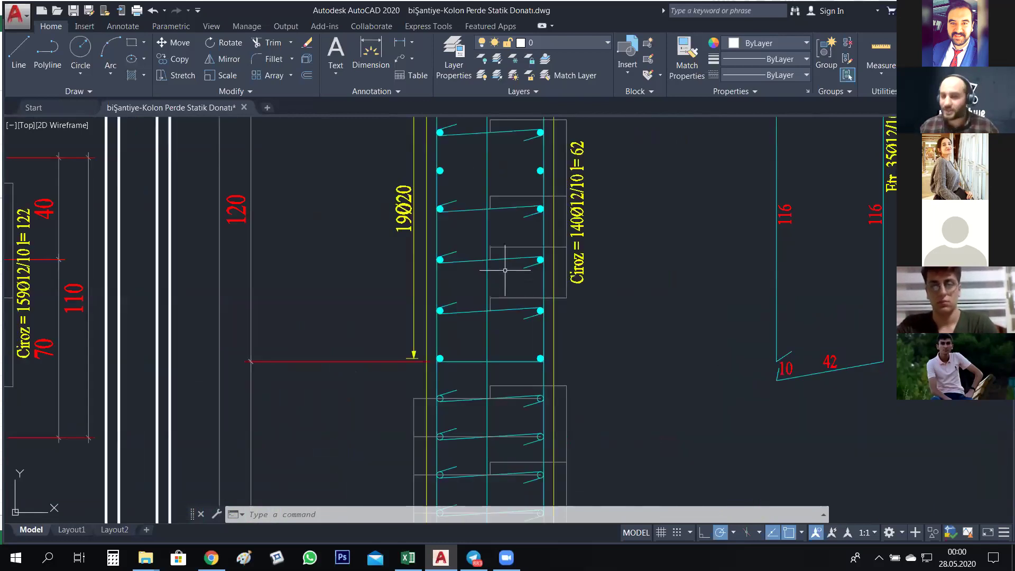
{"action": "scroll", "coordinate": [505, 270], "scroll_direction": "down", "scroll_amount": 1}
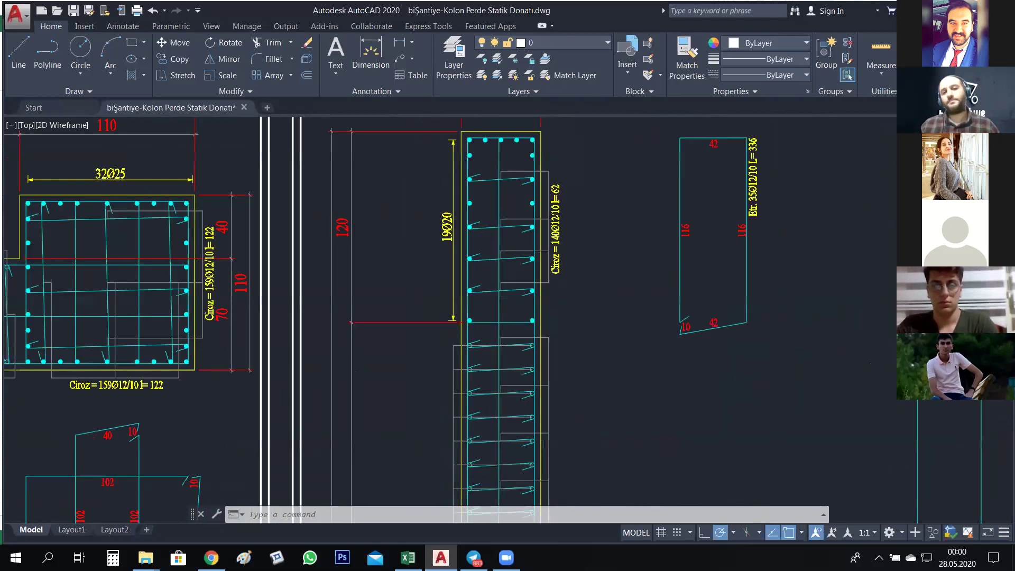
{"action": "scroll", "coordinate": [523, 262], "scroll_direction": "down", "scroll_amount": 2}
- Inspect the SB3082 (120/120) column section at the base of the wall and its longitudinal bar label
{"action": "mouse_move", "coordinate": [538, 380]}
{"action": "left_mouse_down"}
{"action": "mouse_move", "coordinate": [511, 277]}
{"action": "mouse_move", "coordinate": [515, 322]}
{"action": "mouse_move", "coordinate": [521, 354]}
{"action": "mouse_move", "coordinate": [519, 202]}
{"action": "left_mouse_up"}
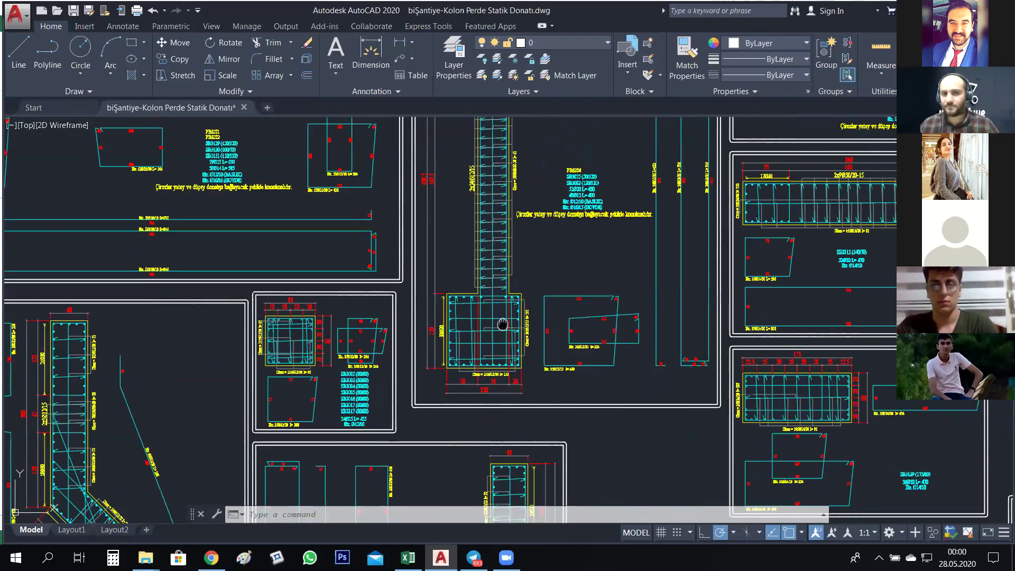
{"action": "left_click_drag", "start_coordinate": [502, 324], "coordinate": [492, 382]}
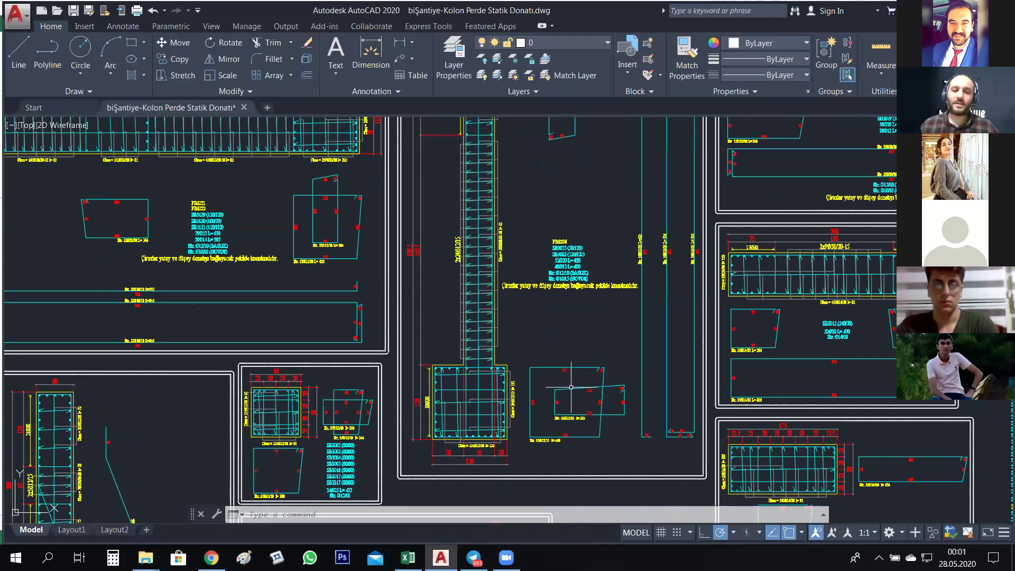
{"action": "scroll", "coordinate": [491, 381], "scroll_direction": "up", "scroll_amount": 2}
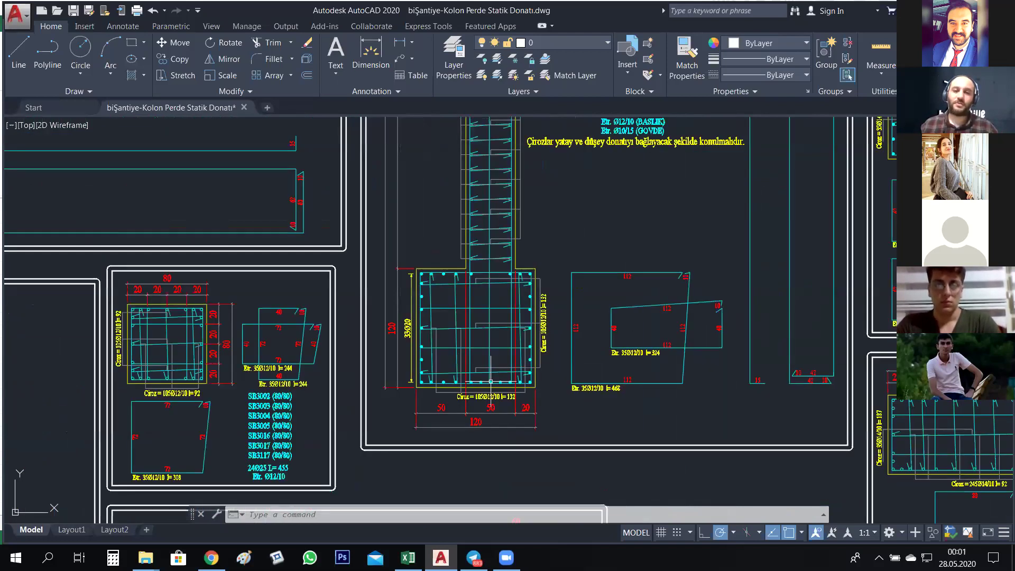
{"action": "scroll", "coordinate": [491, 381], "scroll_direction": "up", "scroll_amount": 2}
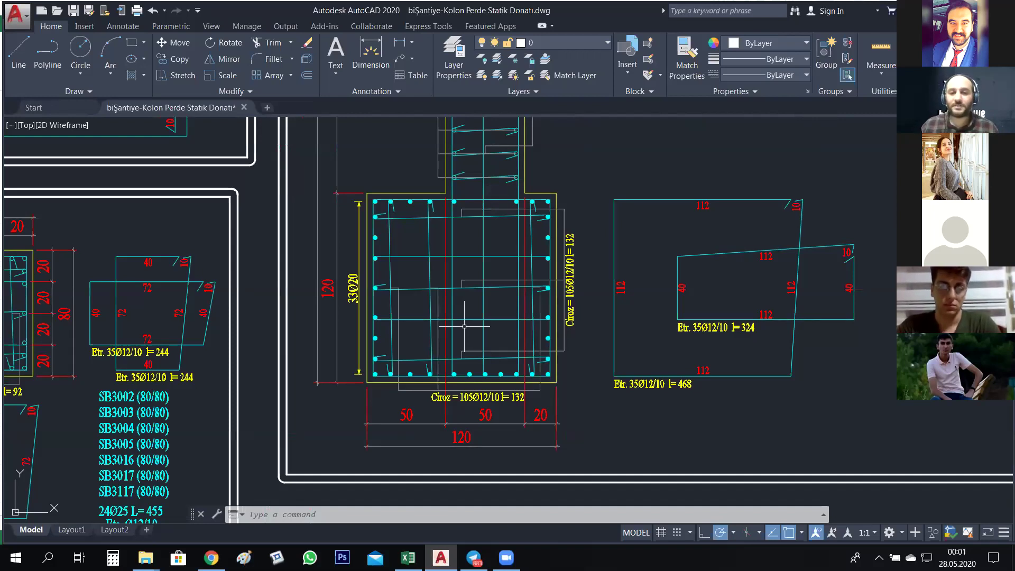
{"action": "left_click_drag", "start_coordinate": [640, 345], "coordinate": [568, 333]}
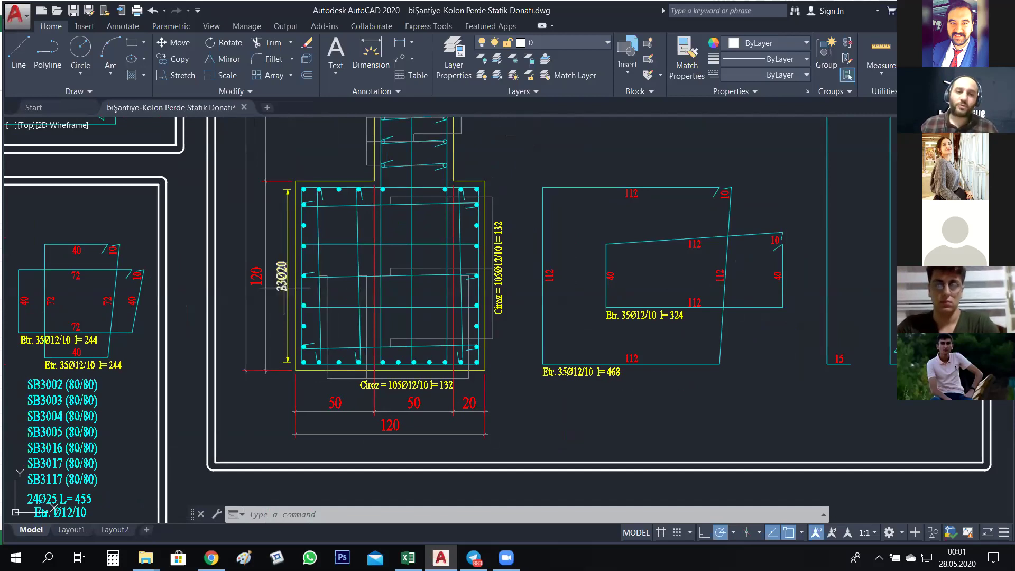
{"action": "scroll", "coordinate": [284, 288], "scroll_direction": "up", "scroll_amount": 2}
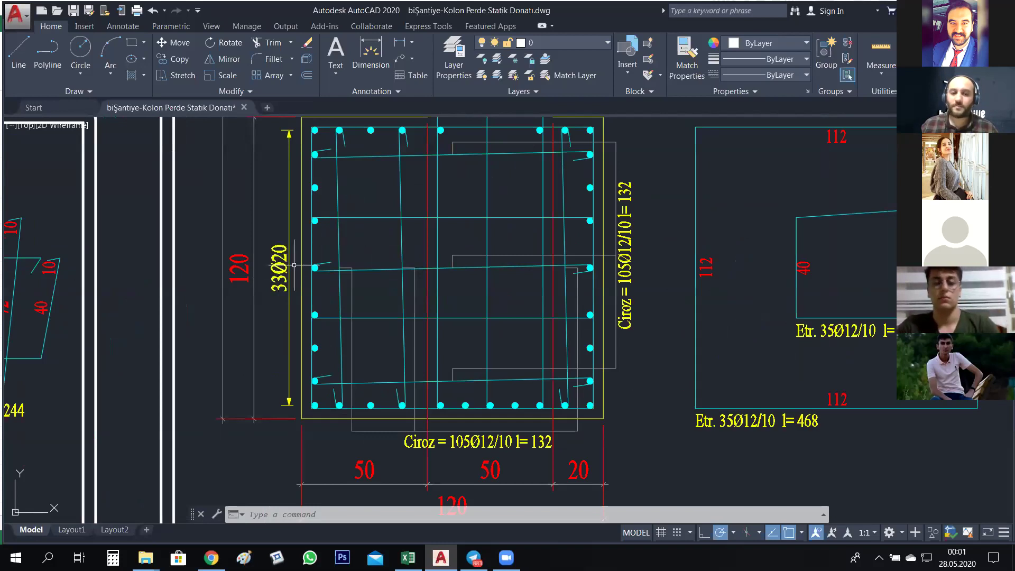
{"action": "left_click_drag", "start_coordinate": [294, 265], "coordinate": [290, 294]}
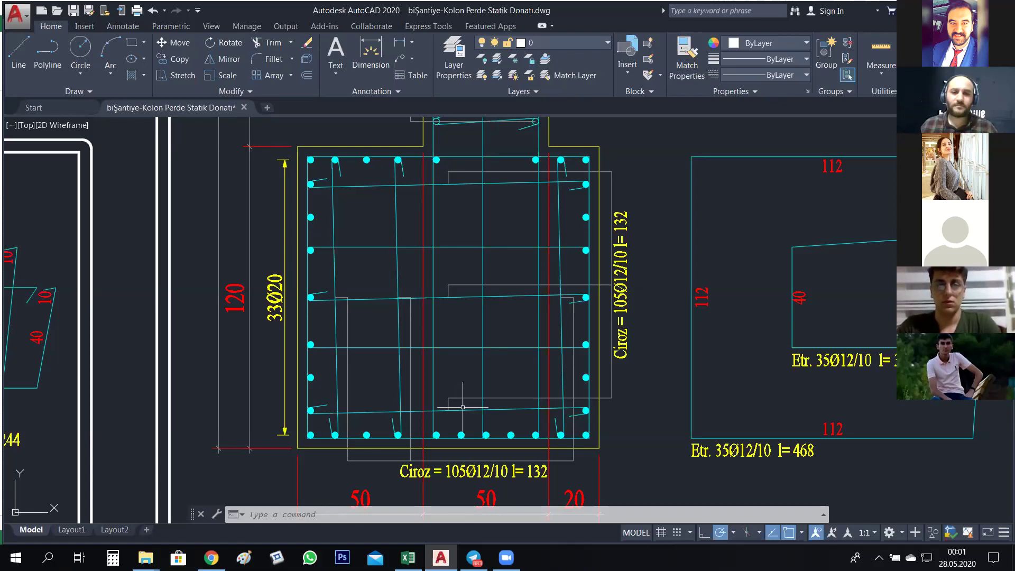
- Check the Ciroz label beneath the SB3082 section against the crossties drawn between its longitudinal bars
{"action": "scroll", "coordinate": [462, 407], "scroll_direction": "up", "scroll_amount": 2}
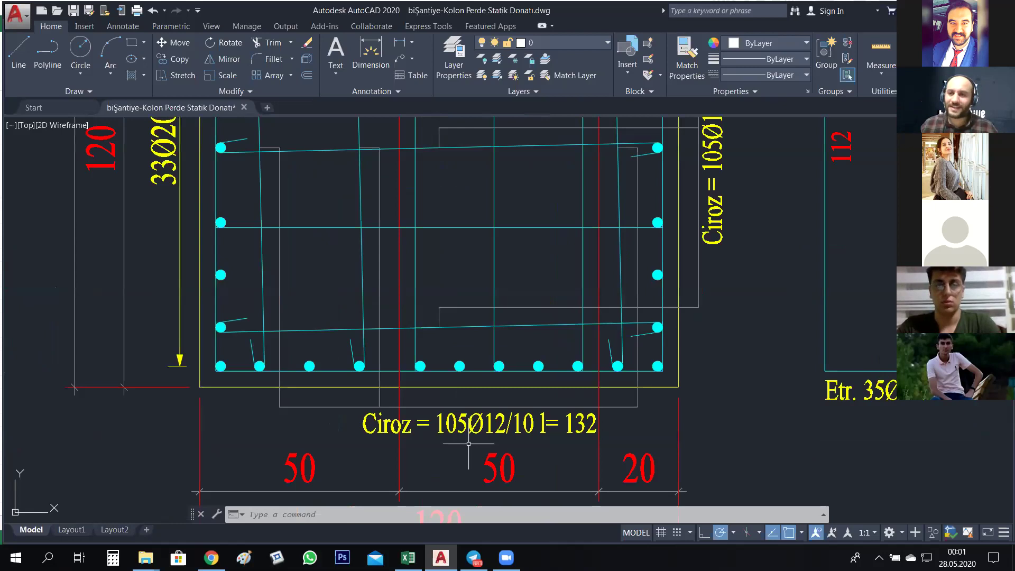
{"action": "scroll", "coordinate": [468, 444], "scroll_direction": "down", "scroll_amount": 2}
{"action": "scroll", "coordinate": [482, 408], "scroll_direction": "up", "scroll_amount": 2}
{"action": "scroll", "coordinate": [517, 429], "scroll_direction": "down", "scroll_amount": 2}
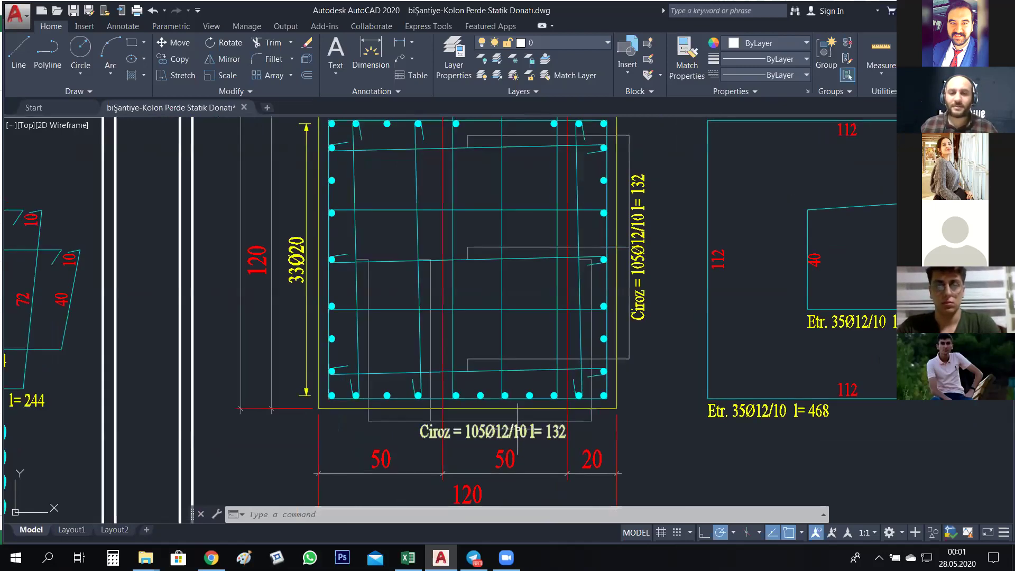
{"action": "scroll", "coordinate": [518, 430], "scroll_direction": "down", "scroll_amount": 2}
{"action": "scroll", "coordinate": [529, 435], "scroll_direction": "up", "scroll_amount": 2}
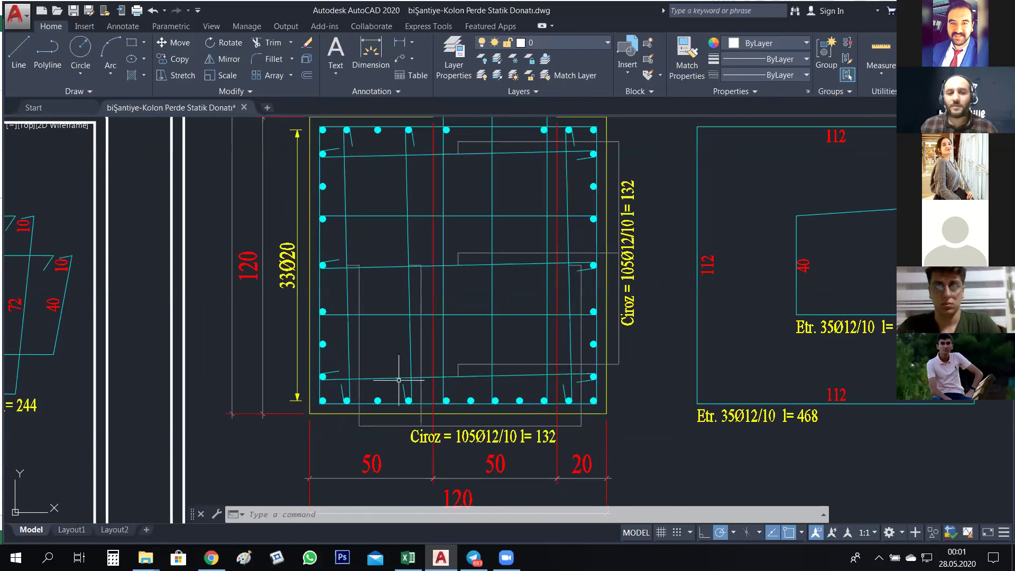
{"action": "scroll", "coordinate": [450, 447], "scroll_direction": "up", "scroll_amount": 2}
{"action": "scroll", "coordinate": [481, 437], "scroll_direction": "up", "scroll_amount": 2}
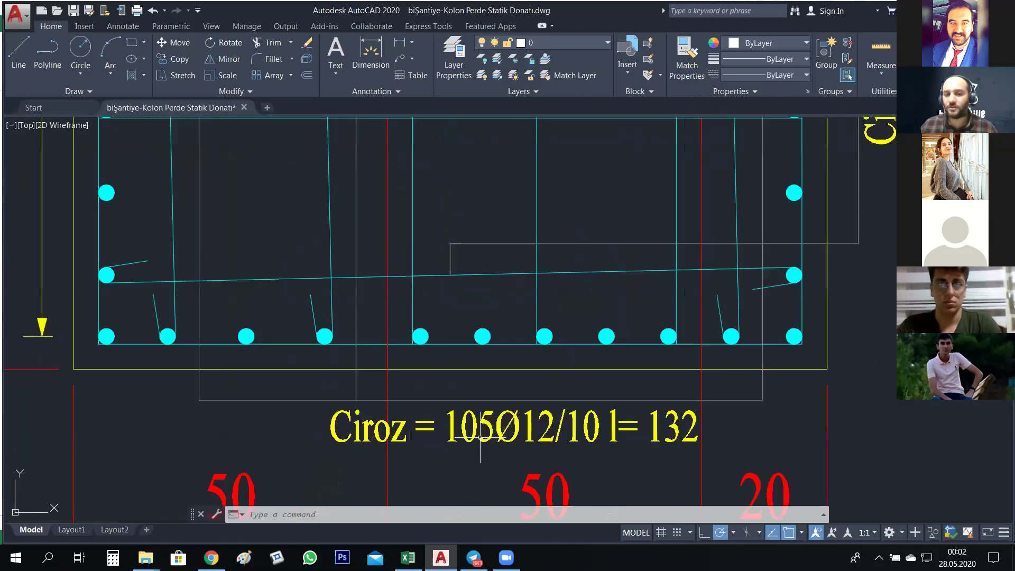
{"action": "scroll", "coordinate": [482, 404], "scroll_direction": "down", "scroll_amount": 4}
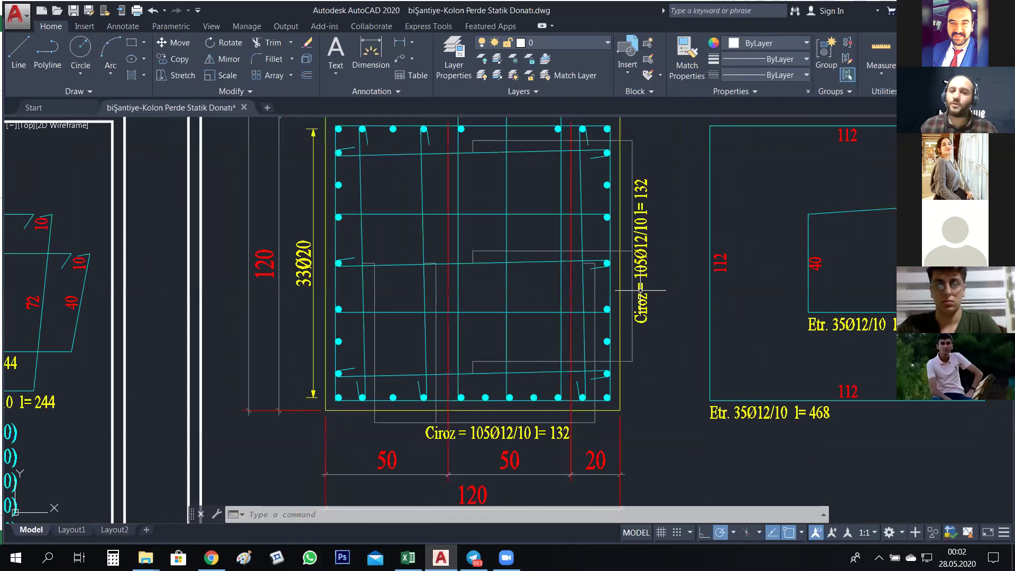
- Check the Ciroz label beside the SB3082 section and the two stirrup shapes with their count and length labels
{"action": "scroll", "coordinate": [635, 265], "scroll_direction": "up", "scroll_amount": 2}
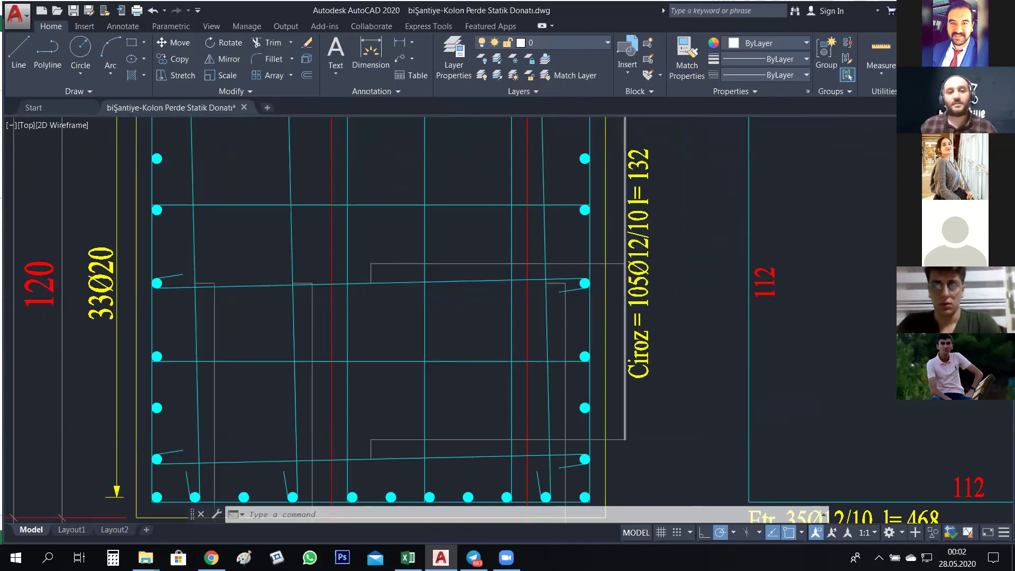
{"action": "scroll", "coordinate": [664, 227], "scroll_direction": "down", "scroll_amount": 5}
{"action": "scroll", "coordinate": [597, 236], "scroll_direction": "up", "scroll_amount": 5}
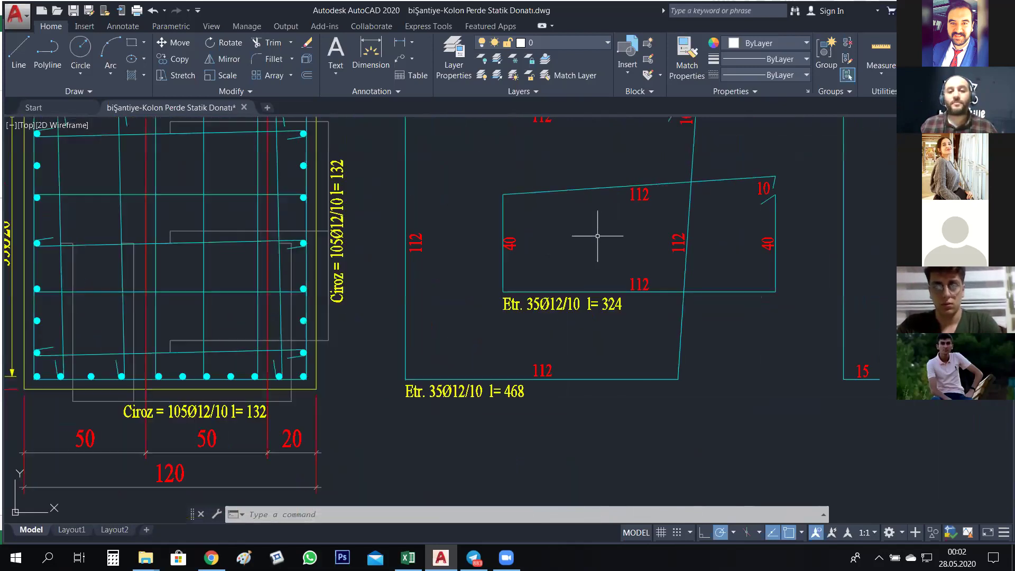
{"action": "left_click_drag", "start_coordinate": [597, 248], "coordinate": [590, 272]}
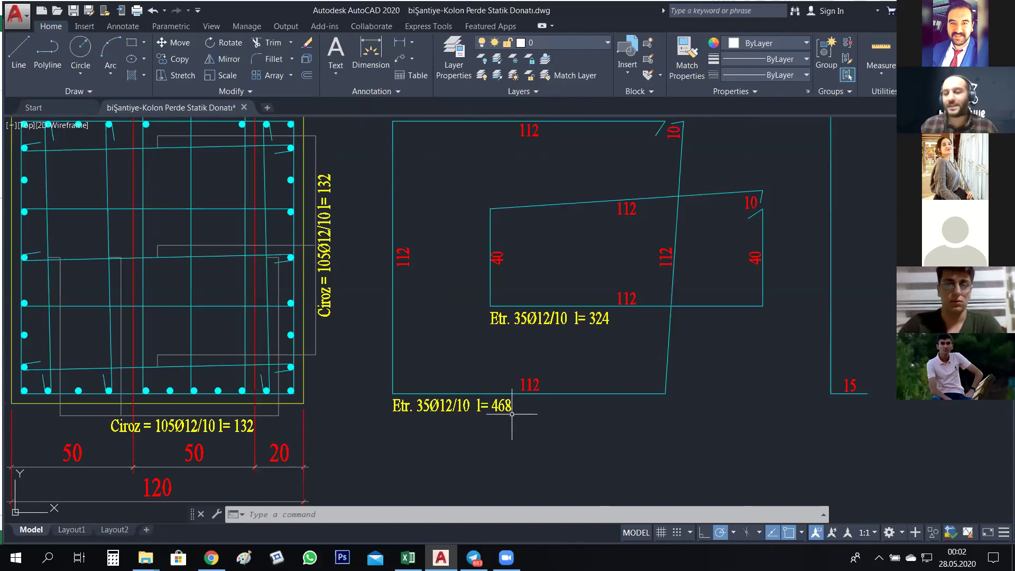
- Read the PB3284 bar list beside the wall for the longitudinal bar specification and compare it with the SB3082 section
{"action": "left_click_drag", "start_coordinate": [584, 363], "coordinate": [573, 395]}
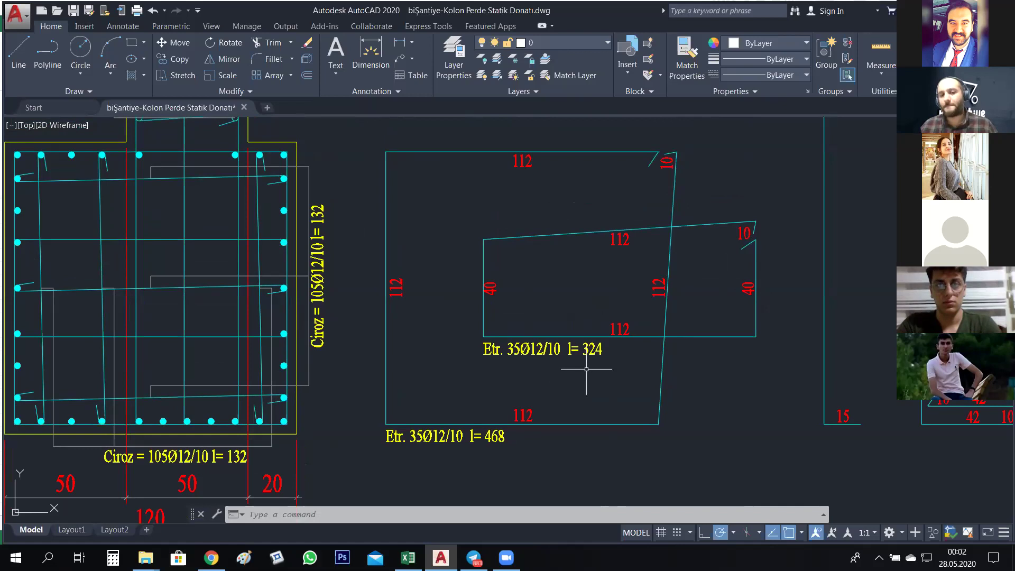
{"action": "scroll", "coordinate": [586, 369], "scroll_direction": "down", "scroll_amount": 2}
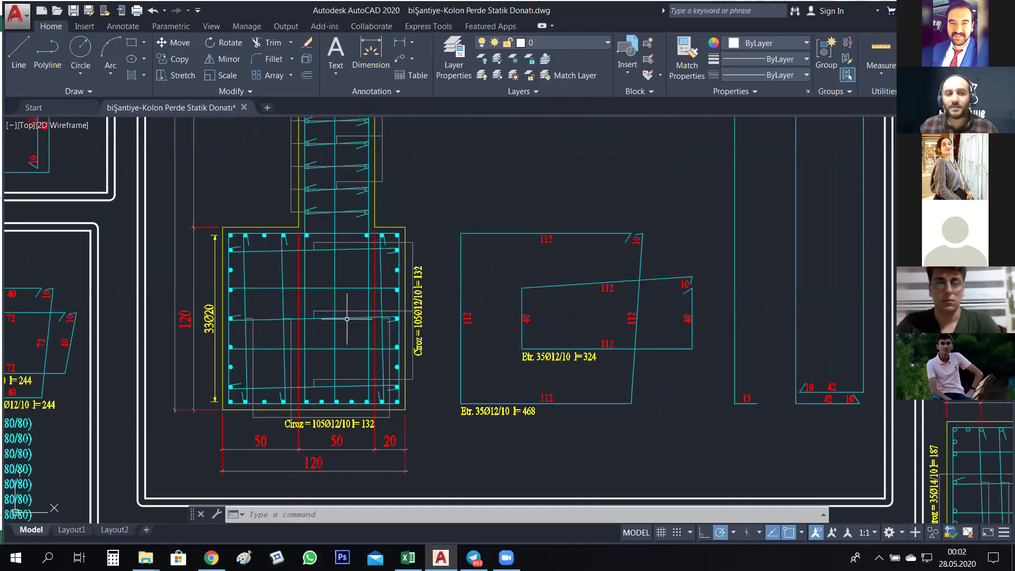
{"action": "scroll", "coordinate": [347, 319], "scroll_direction": "down", "scroll_amount": 2}
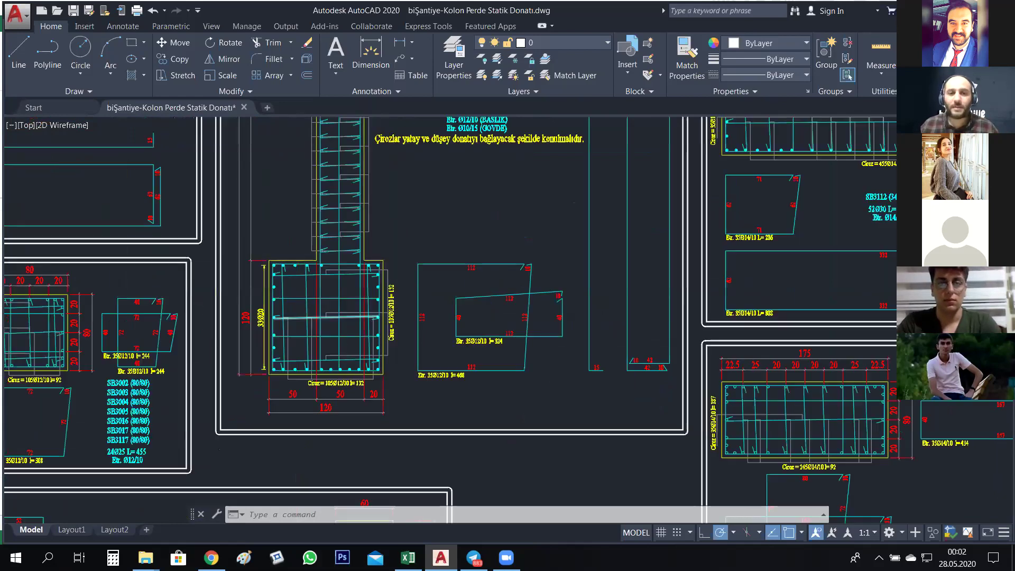
{"action": "scroll", "coordinate": [347, 317], "scroll_direction": "down", "scroll_amount": 2}
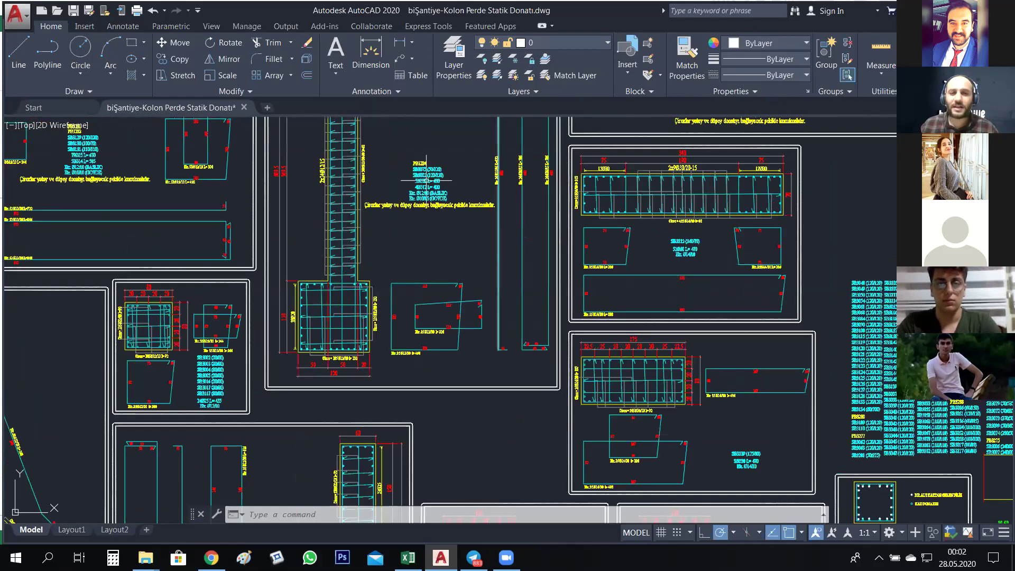
{"action": "scroll", "coordinate": [430, 183], "scroll_direction": "up", "scroll_amount": 2}
{"action": "left_click_drag", "start_coordinate": [419, 212], "coordinate": [434, 258]}
{"action": "scroll", "coordinate": [425, 204], "scroll_direction": "up", "scroll_amount": 4}
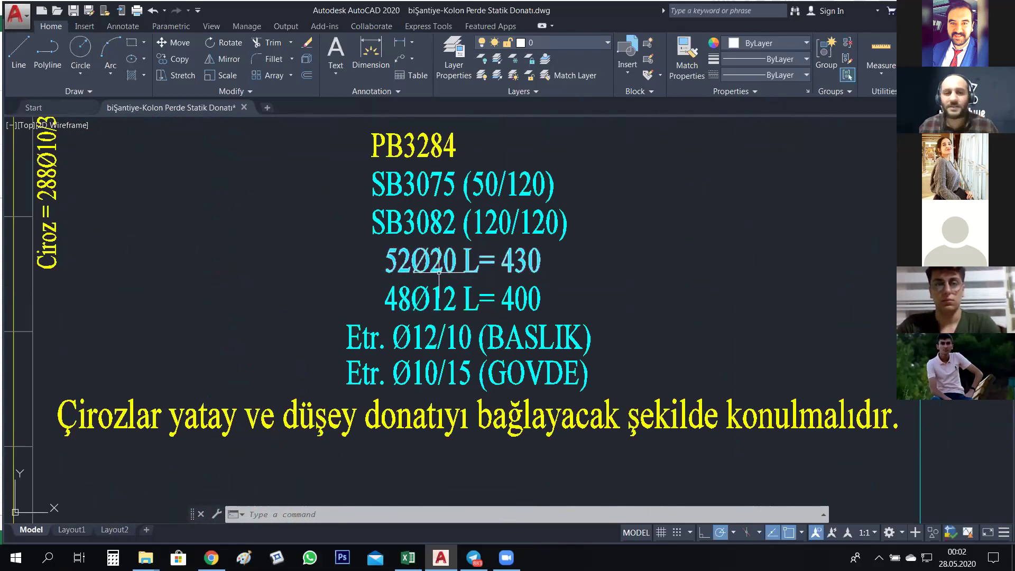
{"action": "scroll", "coordinate": [534, 262], "scroll_direction": "up", "scroll_amount": 4}
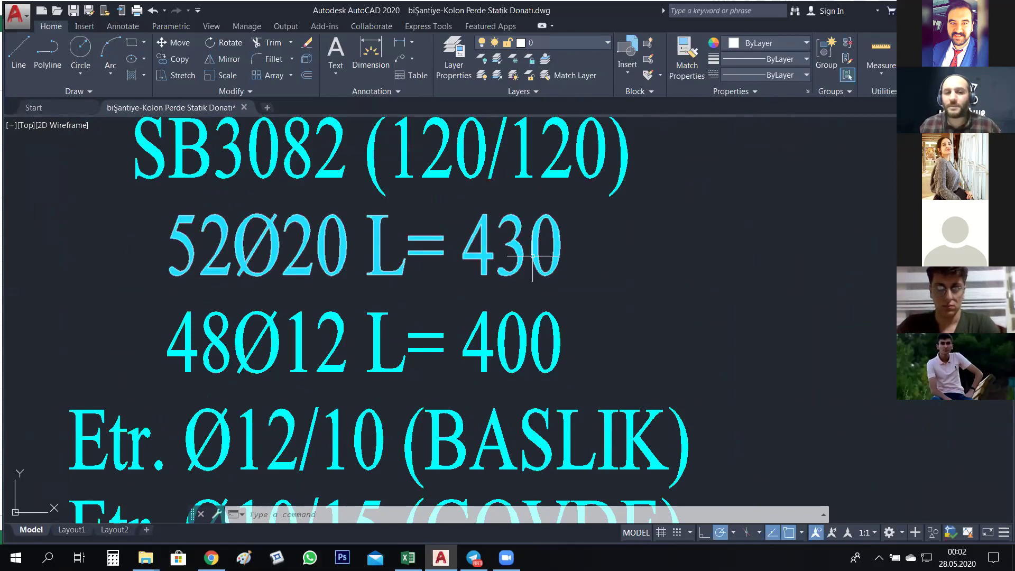
{"action": "scroll", "coordinate": [534, 259], "scroll_direction": "down", "scroll_amount": 3}
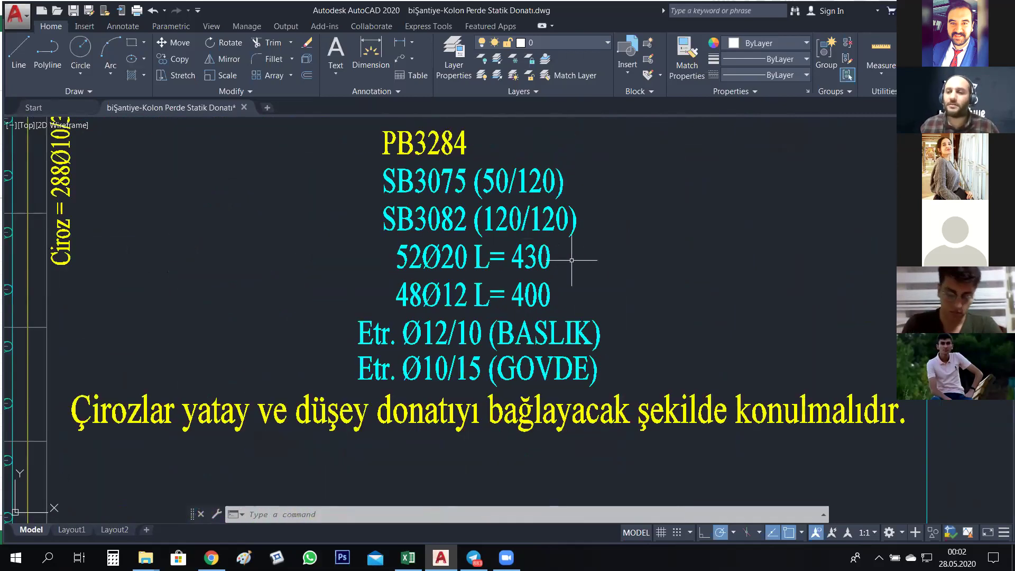
{"action": "scroll", "coordinate": [572, 261], "scroll_direction": "down", "scroll_amount": 3}
{"action": "scroll", "coordinate": [572, 258], "scroll_direction": "down", "scroll_amount": 3}
{"action": "scroll", "coordinate": [505, 301], "scroll_direction": "up", "scroll_amount": 2}
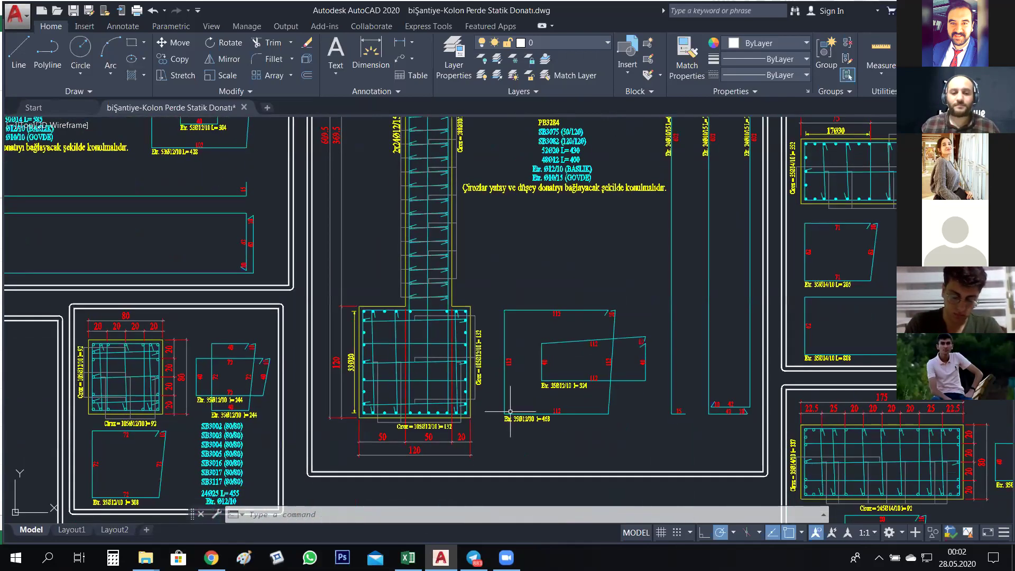
{"action": "scroll", "coordinate": [475, 359], "scroll_direction": "up", "scroll_amount": 2}
- Switch to the Excel take-off sheet and label row 7 beneath the SB3082 heading as Düşey Donatı
{"action": "key", "text": "alt+Tab"}
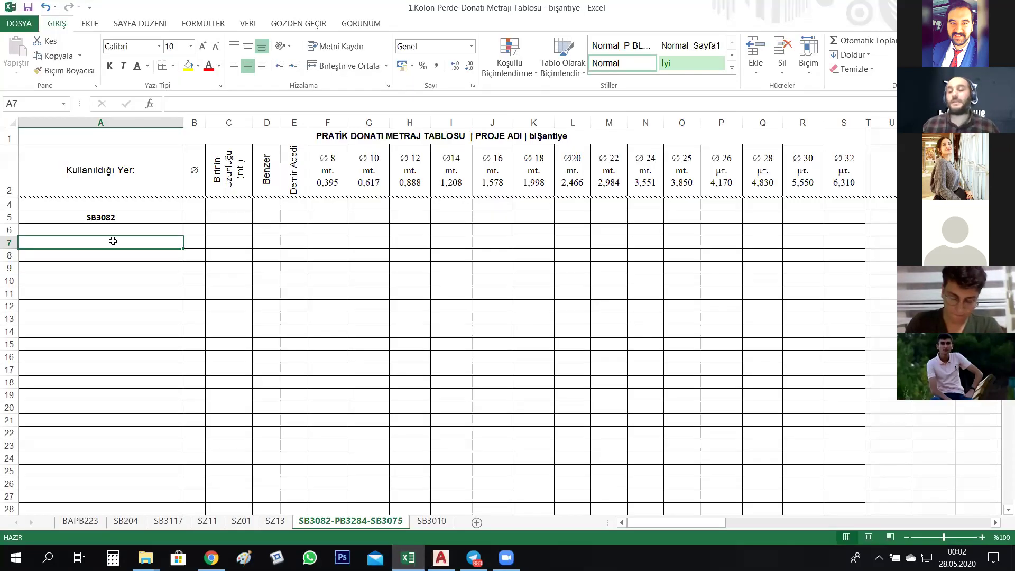
{"action": "double_click", "coordinate": [112, 241]}
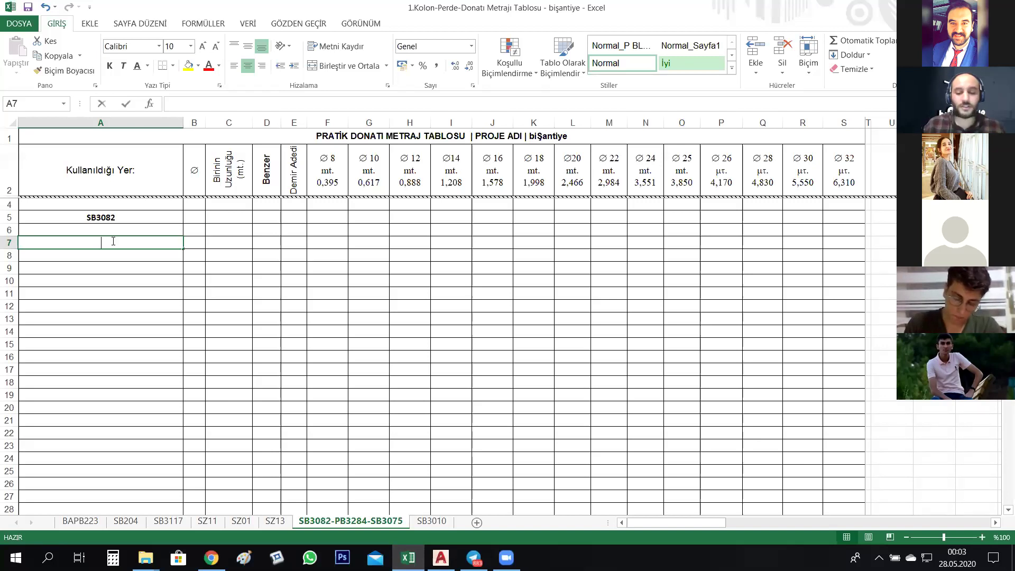
{"action": "type", "text": "KOLON"}
{"action": "key", "text": "BackSpace"}
{"action": "key", "text": "BackSpace"}
{"action": "key", "text": "BackSpace"}
{"action": "key", "text": "BackSpace"}
{"action": "key", "text": "BackSpace"}
{"action": "type", "text": "D"}
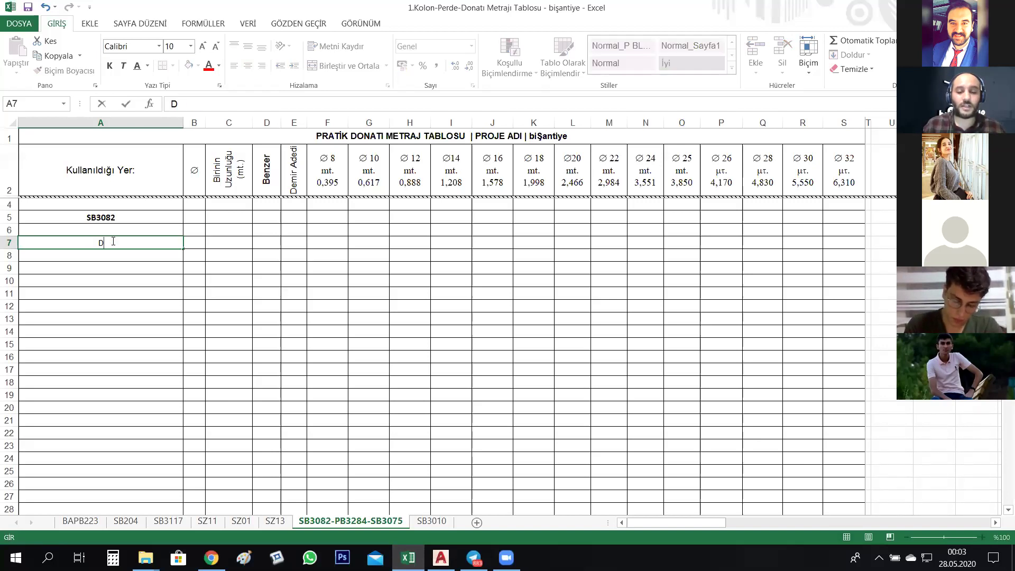
{"action": "type", "text": "üşey Donatı"}
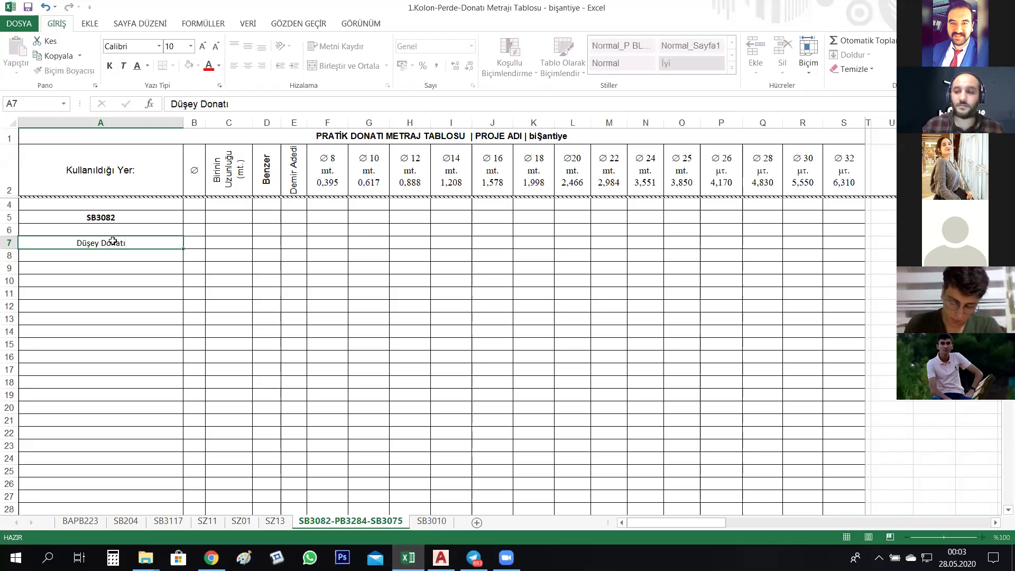
{"action": "key", "text": "Return"}
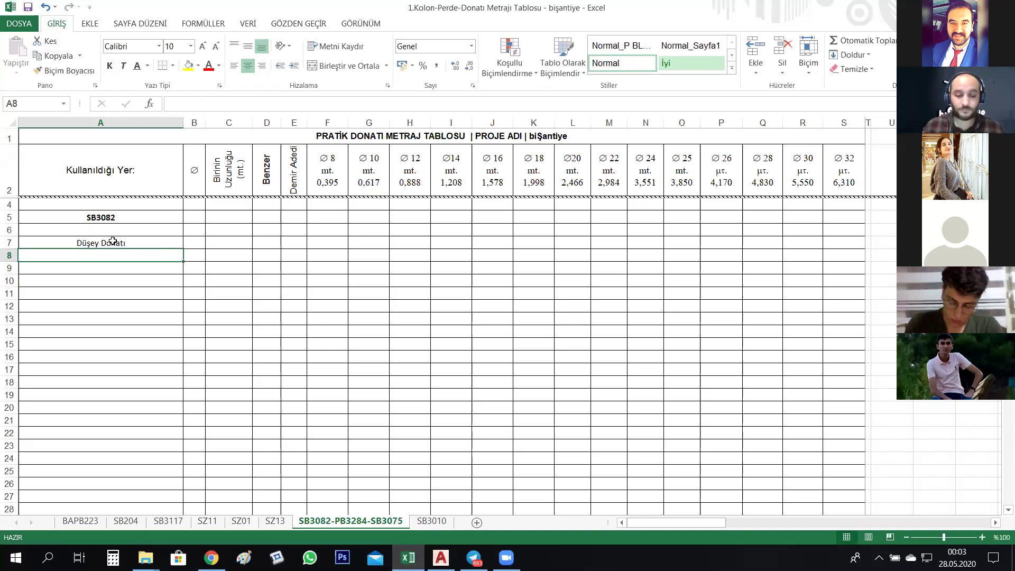
- Label row 8 of the SB3082 take-off as Etriye
{"action": "type", "text": "Etrye"}
{"action": "key", "text": "BackSpace"}
{"action": "key", "text": "BackSpace"}
{"action": "type", "text": "iye"}
{"action": "key", "text": "Return"}
- Label row 9 as Etriye' and row 10 as Çiroz in the SB3082 take-off
{"action": "type", "text": "EYR"}
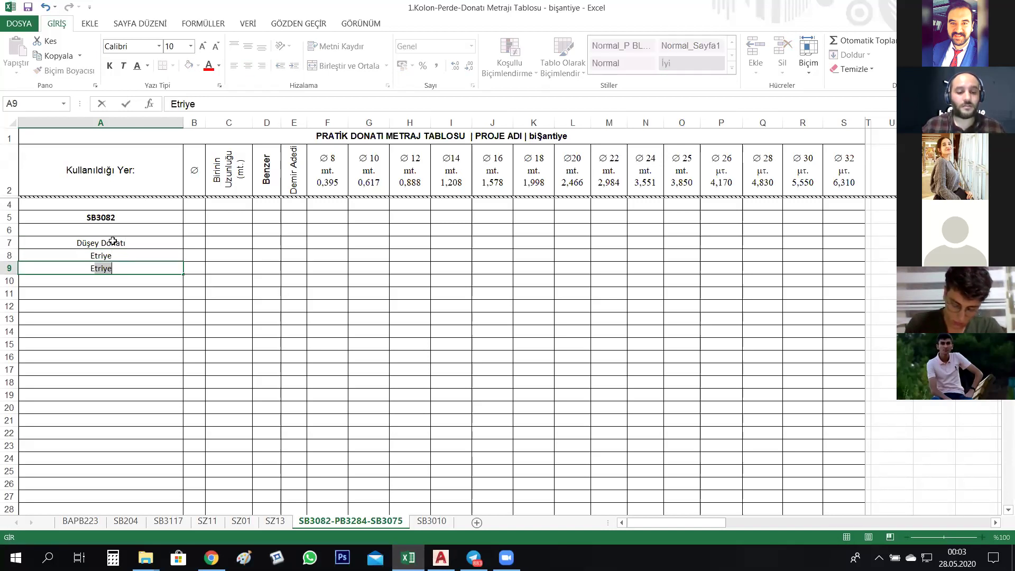
{"action": "key", "text": "BackSpace"}
{"action": "key", "text": "BackSpace"}
{"action": "type", "text": "trye"}
{"action": "key", "text": "BackSpace"}
{"action": "type", "text": "ie"}
{"action": "key", "text": "BackSpace"}
{"action": "key", "text": "BackSpace"}
{"action": "key", "text": "BackSpace"}
{"action": "type", "text": "iye'"}
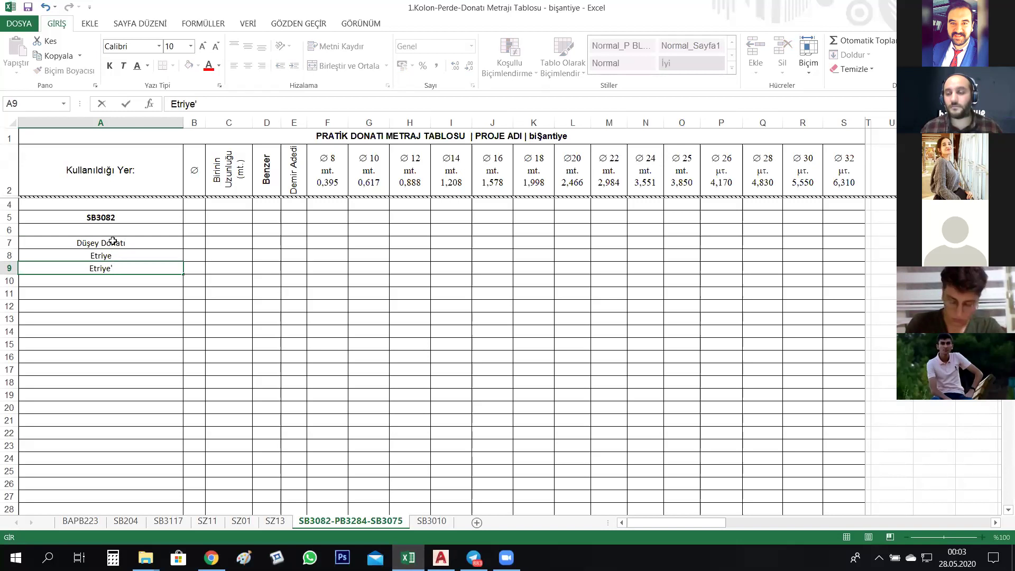
{"action": "key", "text": "Return"}
{"action": "type", "text": "Çiroz"}
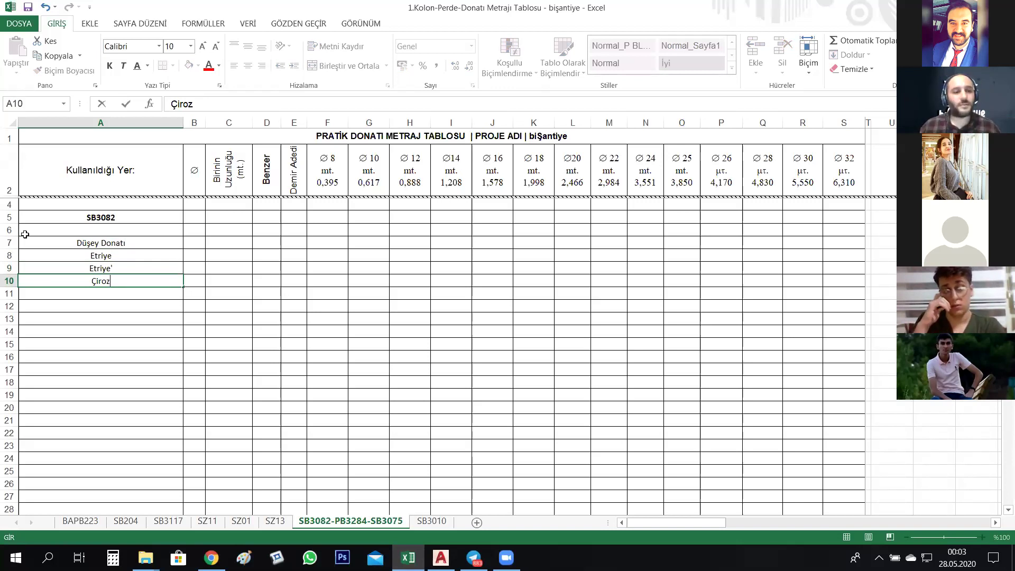
{"action": "left_click", "coordinate": [115, 373]}
- Set the bar diameter of the Düşey Donatı row to 20
{"action": "left_click", "coordinate": [199, 243]}
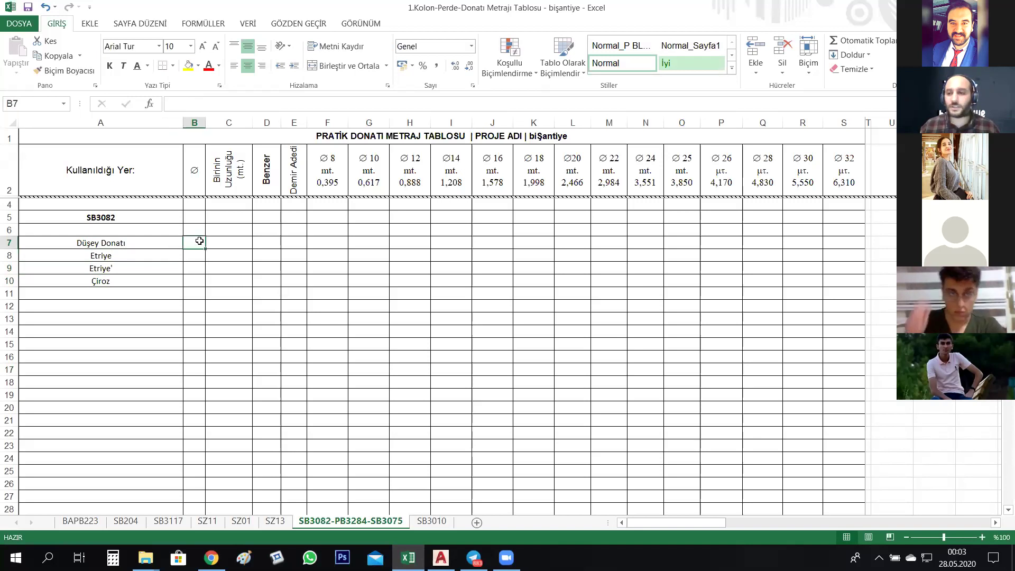
{"action": "type", "text": "20"}
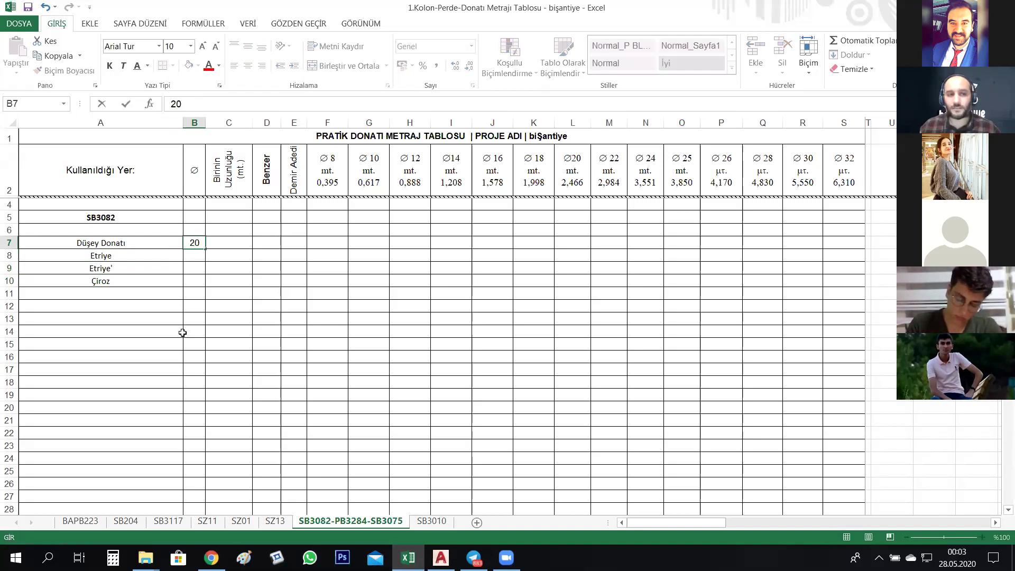
{"action": "left_click", "coordinate": [181, 332]}
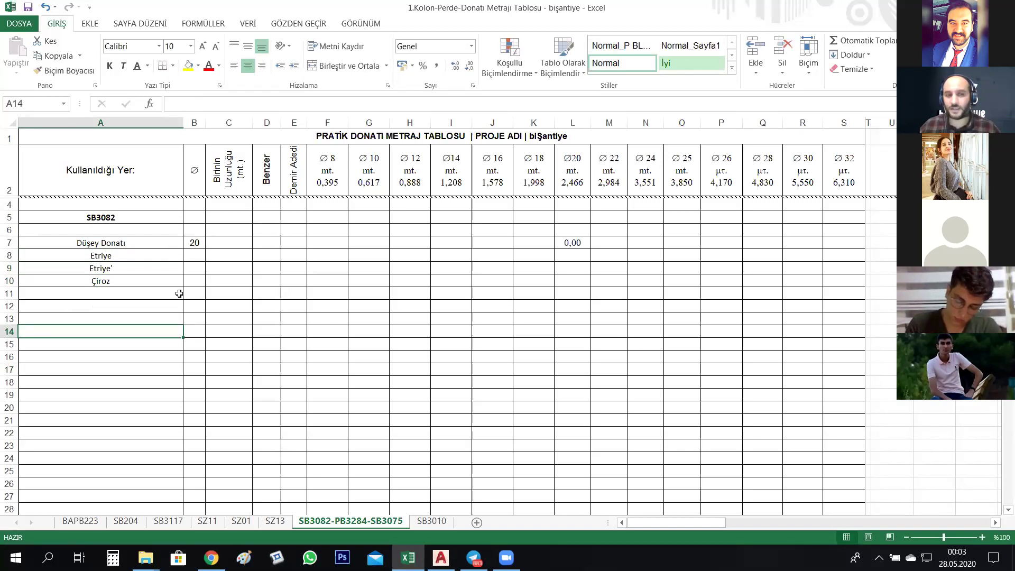
- Switch to AutoCAD and check the length of the Ø20 longitudinal bars and their count in the SB3082 section
{"action": "left_click", "coordinate": [236, 243]}
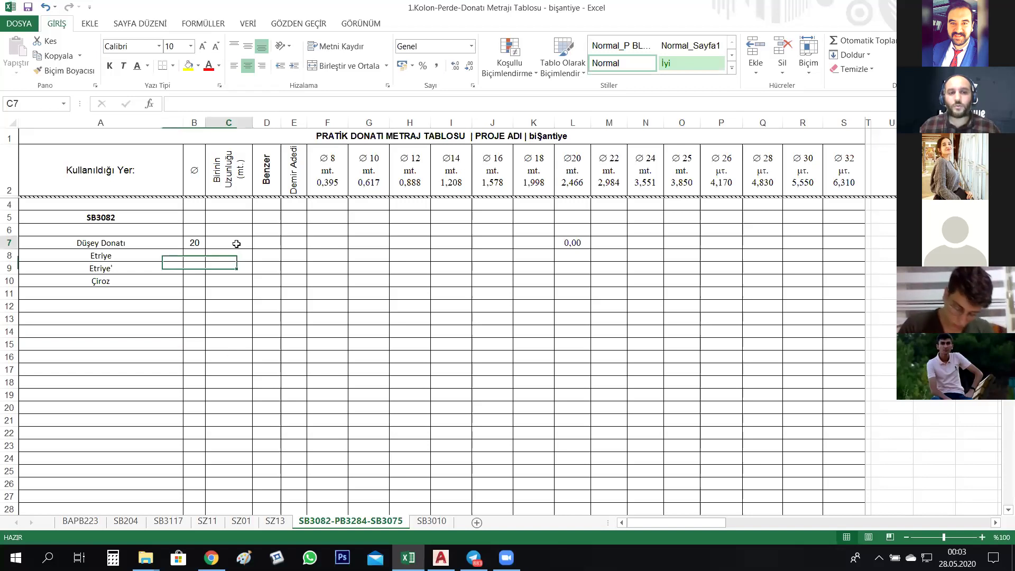
{"action": "left_click", "coordinate": [441, 558]}
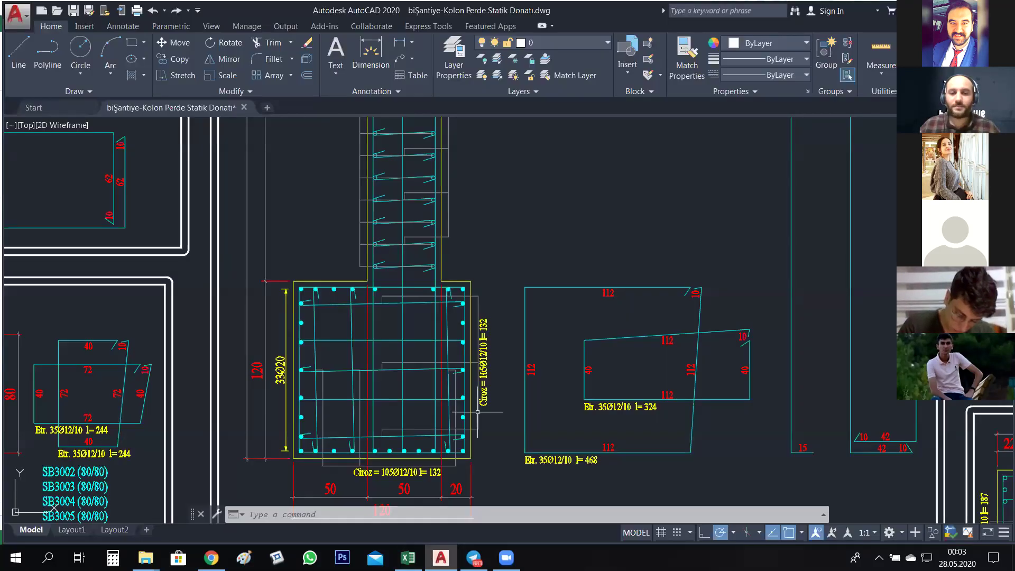
{"action": "scroll", "coordinate": [537, 290], "scroll_direction": "up", "scroll_amount": 6}
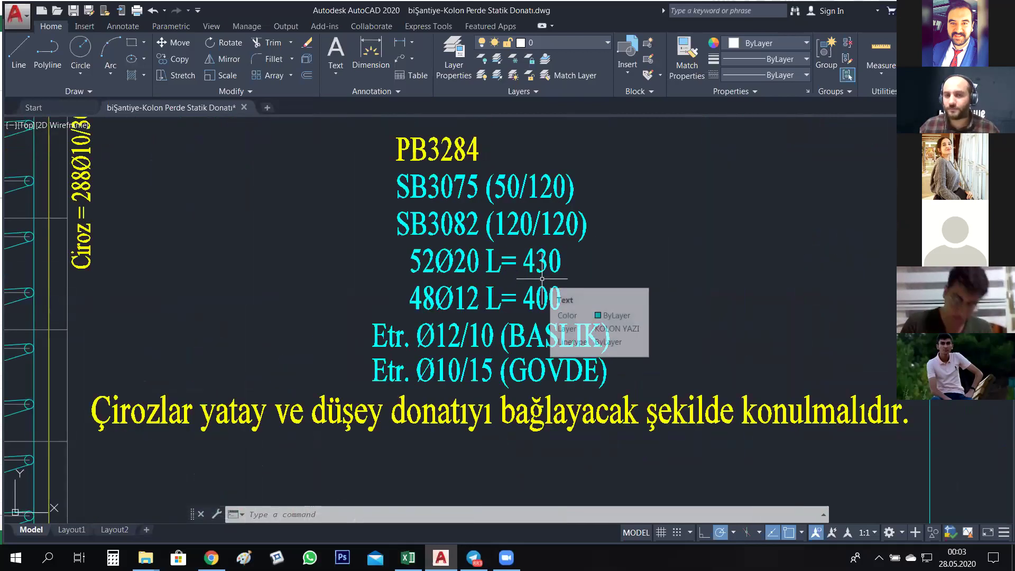
{"action": "scroll", "coordinate": [542, 278], "scroll_direction": "down", "scroll_amount": 10}
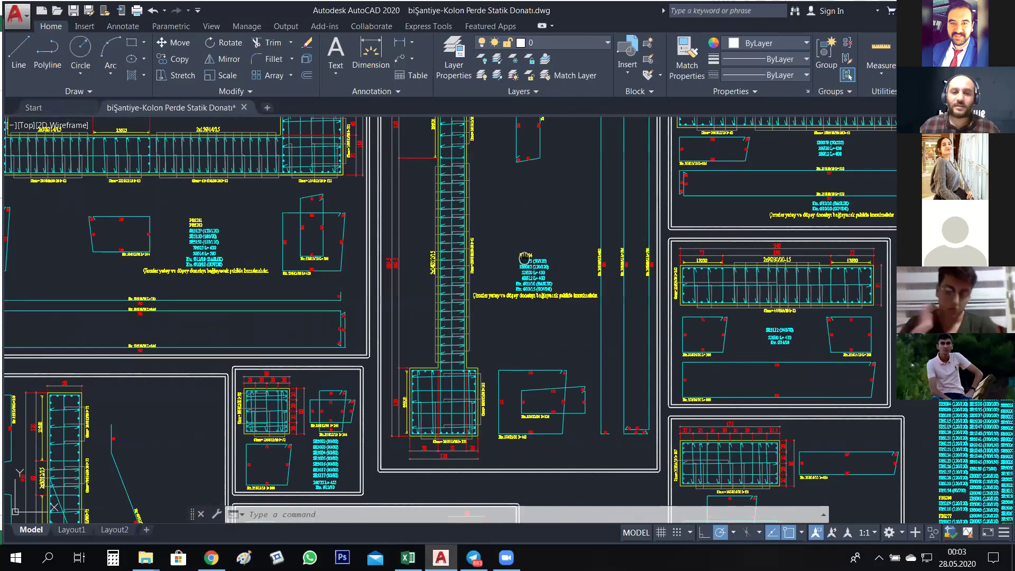
{"action": "scroll", "coordinate": [524, 259], "scroll_direction": "down", "scroll_amount": 3}
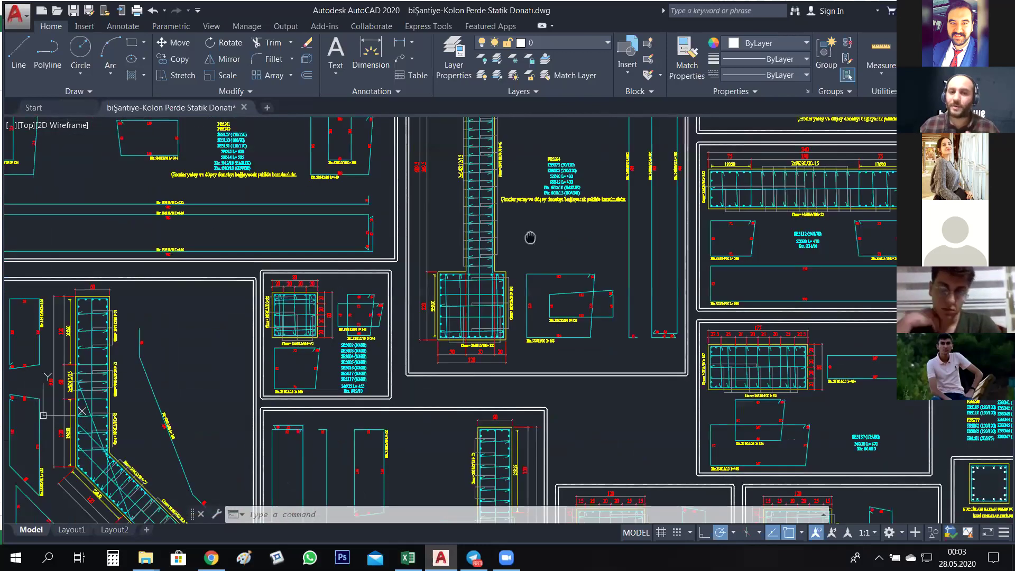
{"action": "scroll", "coordinate": [406, 305], "scroll_direction": "up", "scroll_amount": 10}
{"action": "scroll", "coordinate": [407, 302], "scroll_direction": "down", "scroll_amount": 5}
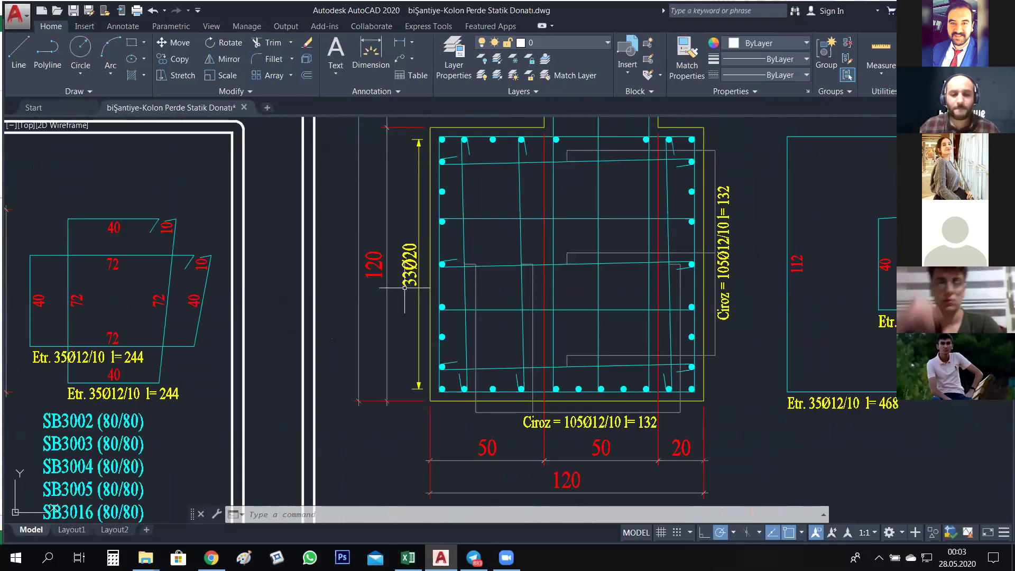
- Switch to Excel and complete the Düşey Donatı row with 33 bars, a unit length of 4,30 m and a Benzer value of 1
{"action": "key", "text": "alt+Tab"}
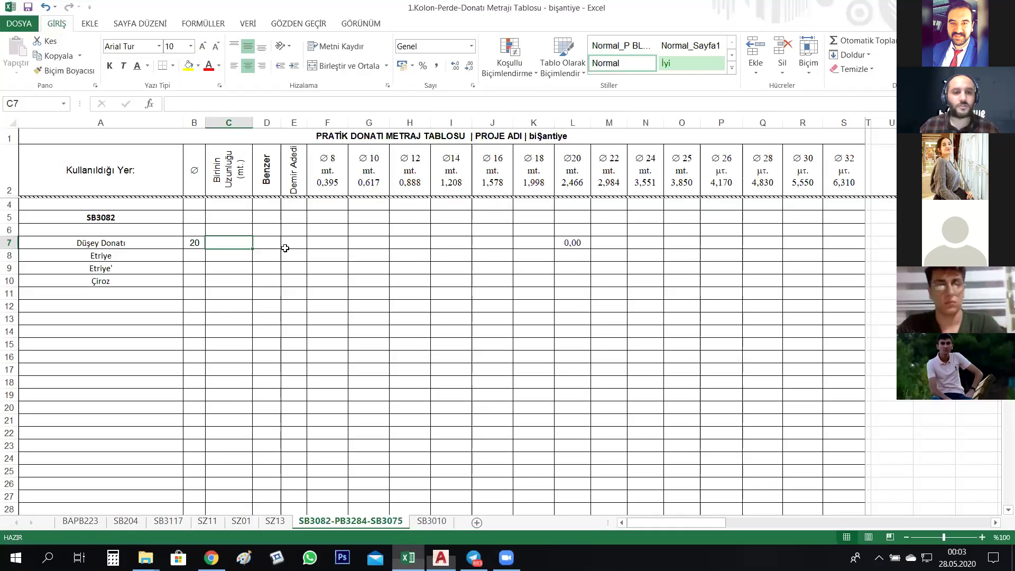
{"action": "left_click", "coordinate": [292, 243]}
{"action": "type", "text": "33"}
{"action": "key", "text": "Return"}
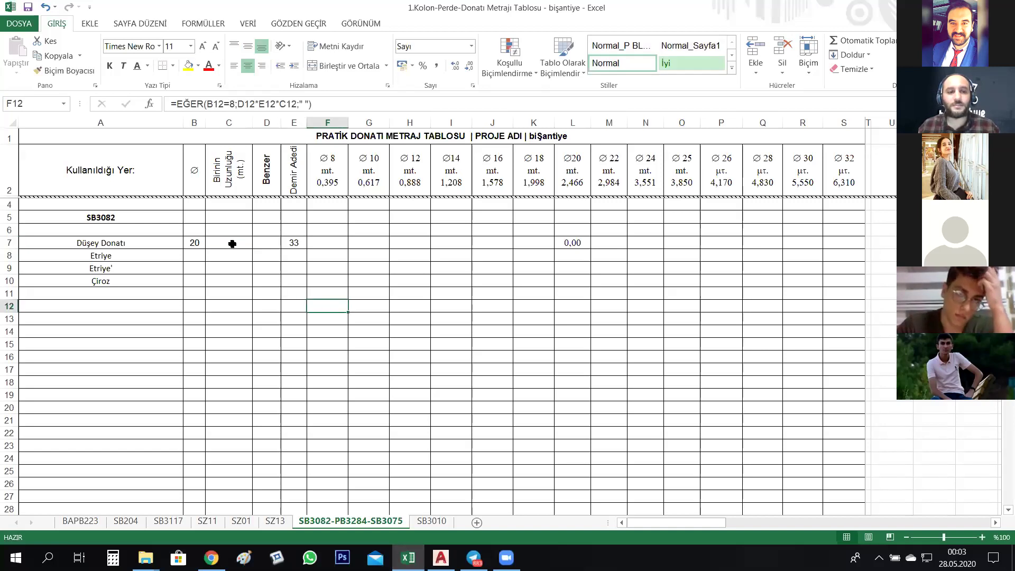
{"action": "left_click", "coordinate": [232, 244]}
{"action": "type", "text": "4,30"}
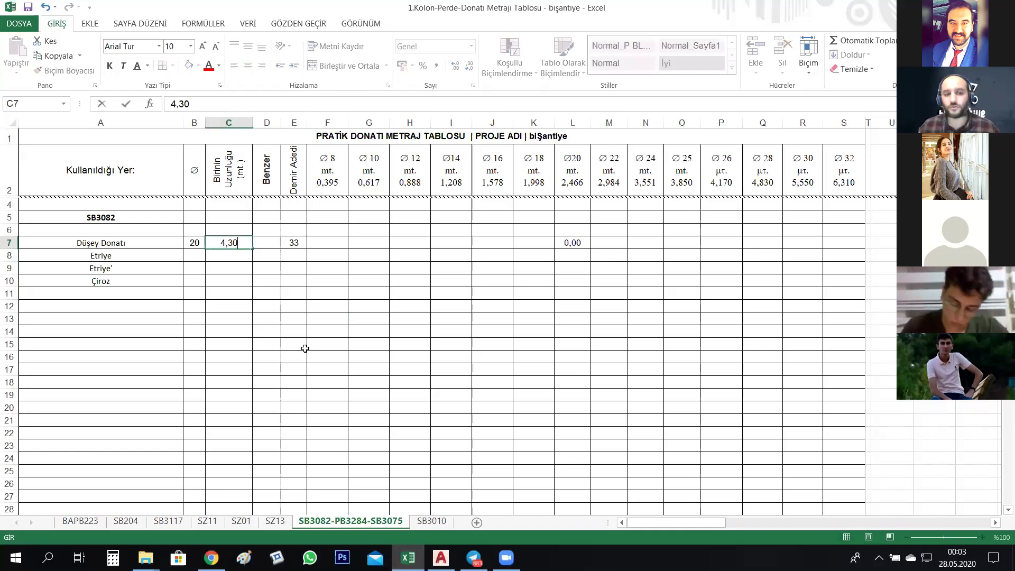
{"action": "left_click", "coordinate": [304, 346]}
{"action": "left_click", "coordinate": [271, 249]}
{"action": "type", "text": "1"}
{"action": "left_click", "coordinate": [326, 357]}
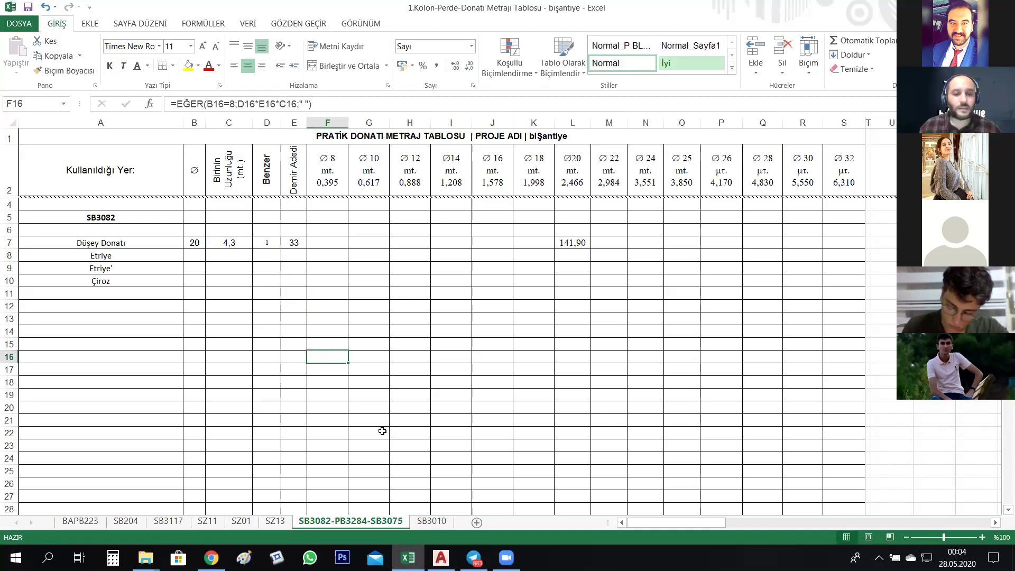
- Switch to AutoCAD and check the count, diameter and length labels of the two SB3082 stirrup shapes
{"action": "left_click", "coordinate": [440, 558]}
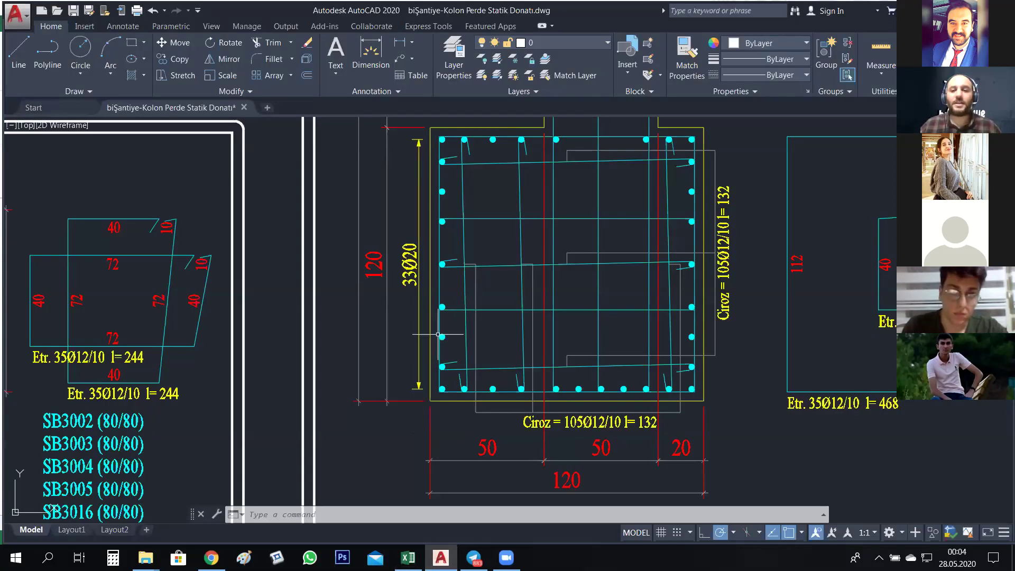
{"action": "scroll", "coordinate": [550, 328], "scroll_direction": "down", "scroll_amount": 2}
{"action": "scroll", "coordinate": [550, 328], "scroll_direction": "up", "scroll_amount": 4}
{"action": "left_click_drag", "start_coordinate": [585, 340], "coordinate": [566, 358]}
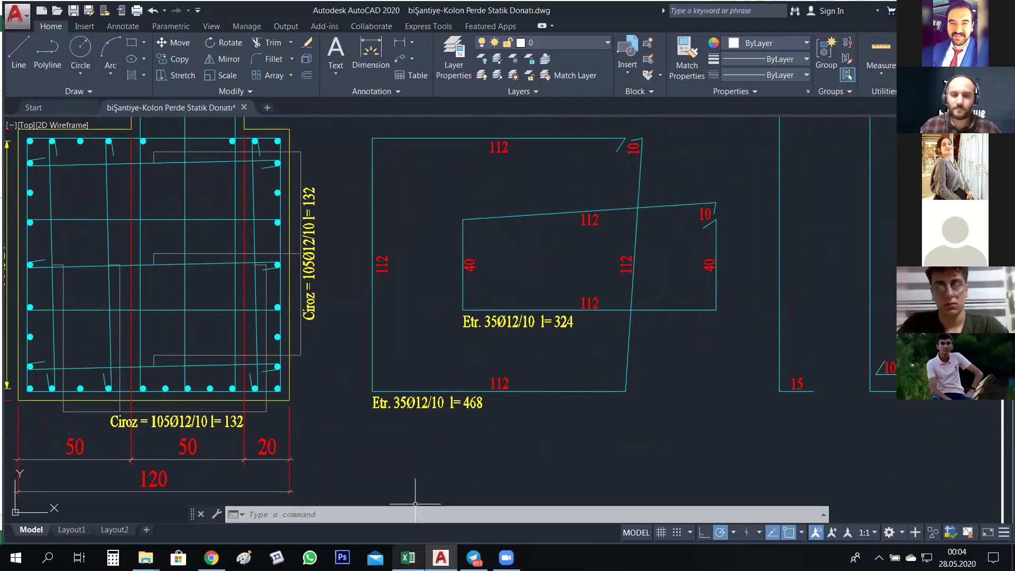
- Switch to Excel and fill the Etriye row with diameter 12, unit length 4,68 m, Benzer 1 and 35 bars
{"action": "left_click", "coordinate": [408, 558]}
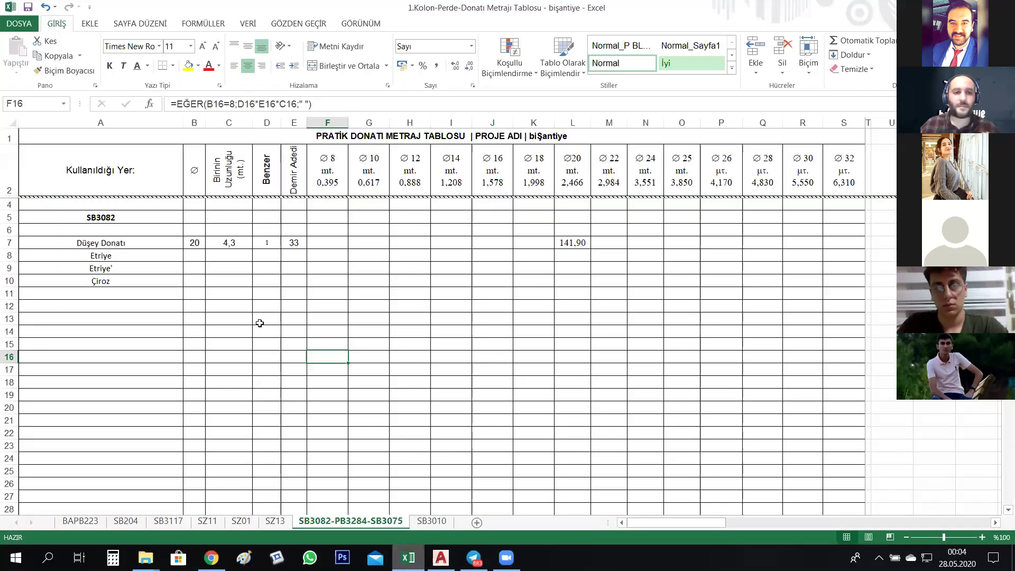
{"action": "left_click", "coordinate": [303, 257]}
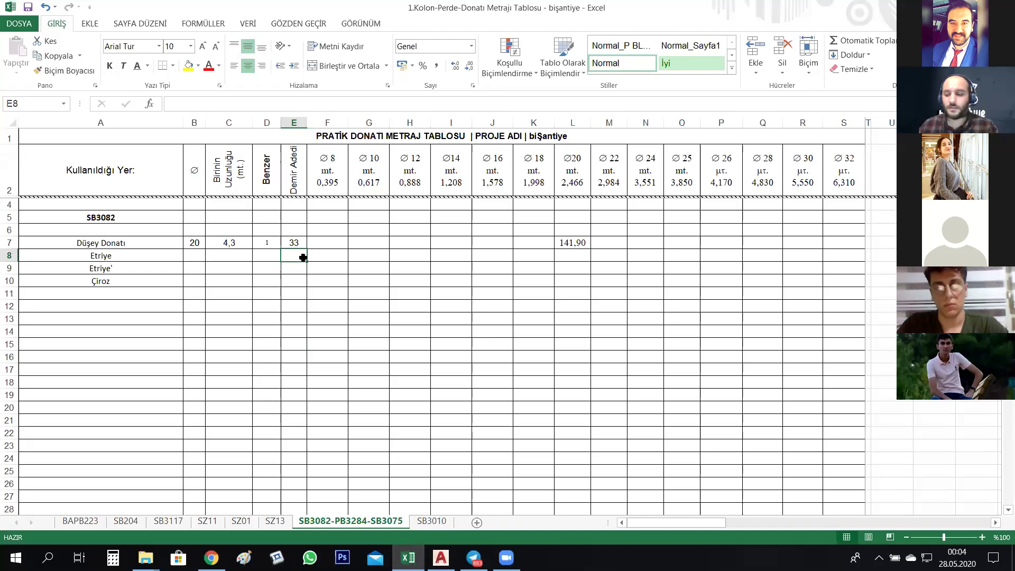
{"action": "type", "text": "35"}
{"action": "left_click", "coordinate": [312, 315]}
{"action": "type", "text": "12"}
{"action": "left_click", "coordinate": [238, 314]}
{"action": "left_click", "coordinate": [238, 255]}
{"action": "type", "text": "4,68"}
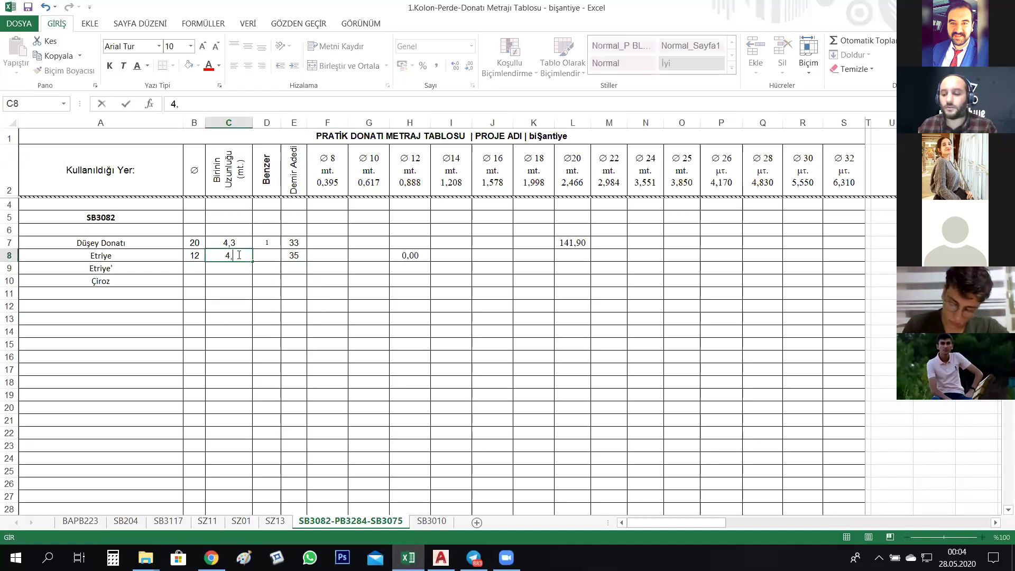
{"action": "left_click", "coordinate": [267, 318]}
{"action": "left_click", "coordinate": [268, 255]}
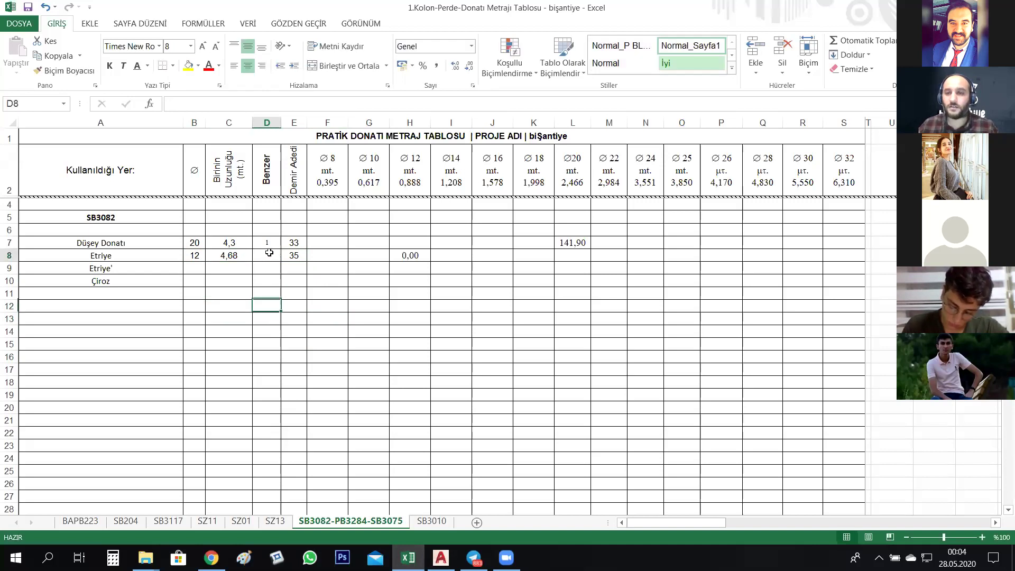
{"action": "type", "text": "1"}
{"action": "left_click", "coordinate": [362, 320]}
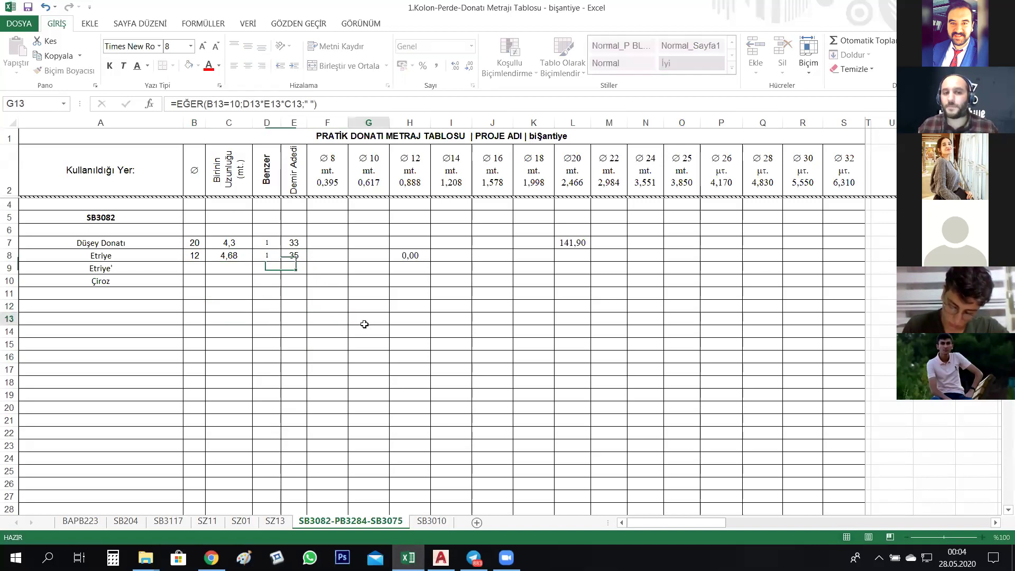
- Switch to AutoCAD and check the count, diameter and length label of the inner SB3082 stirrup
{"action": "left_click", "coordinate": [441, 558]}
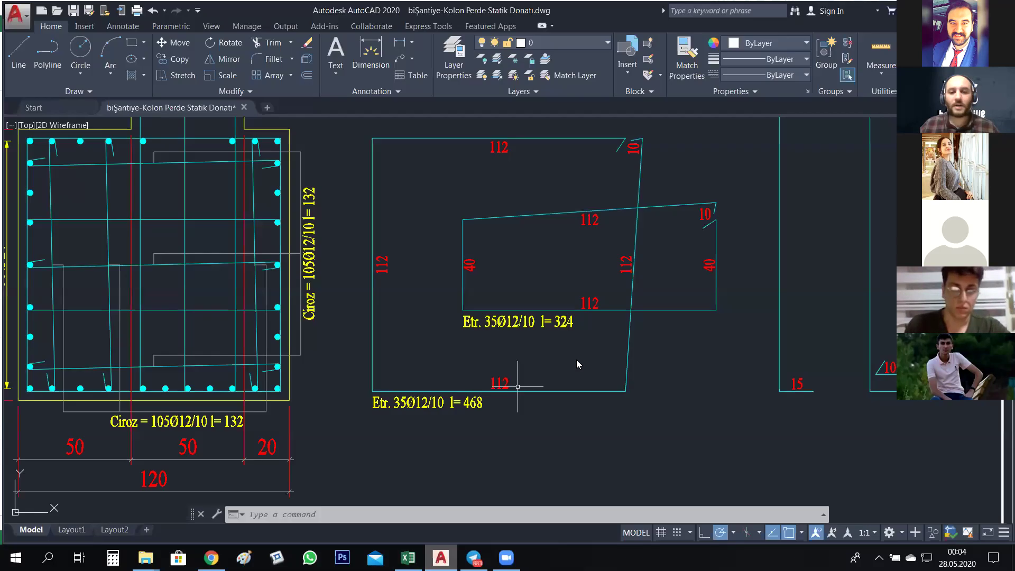
{"action": "right_click", "coordinate": [440, 557]}
{"action": "left_click", "coordinate": [585, 351]}
{"action": "left_click_drag", "start_coordinate": [585, 351], "coordinate": [531, 360]}
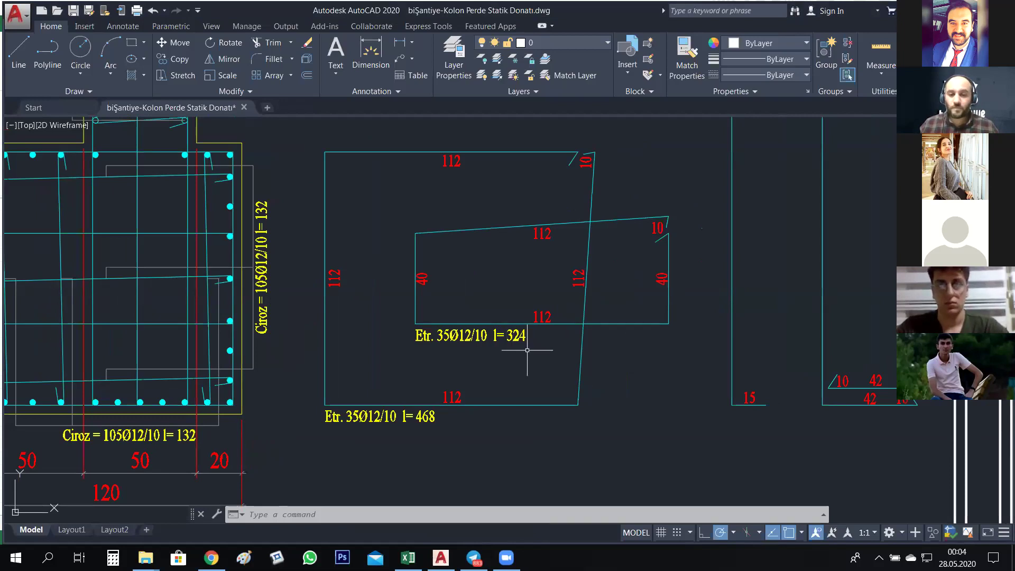
- Switch to Excel and set the Etriye' row's unit length to 3,24 m and its diameter to 12
{"action": "left_click", "coordinate": [406, 555]}
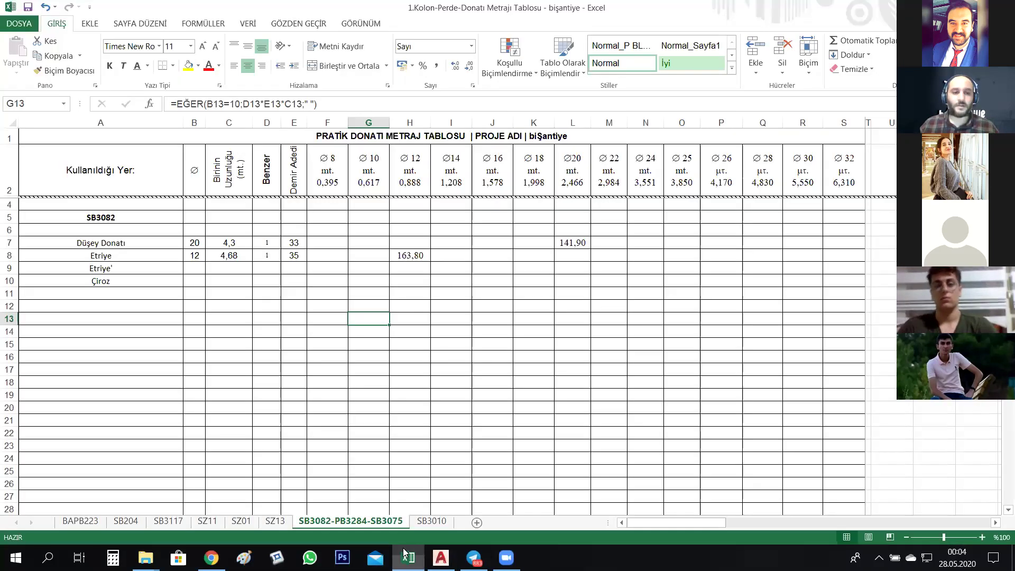
{"action": "left_click", "coordinate": [224, 269]}
{"action": "type", "text": "3,14"}
{"action": "key", "text": "BackSpace"}
{"action": "key", "text": "BackSpace"}
{"action": "type", "text": "24"}
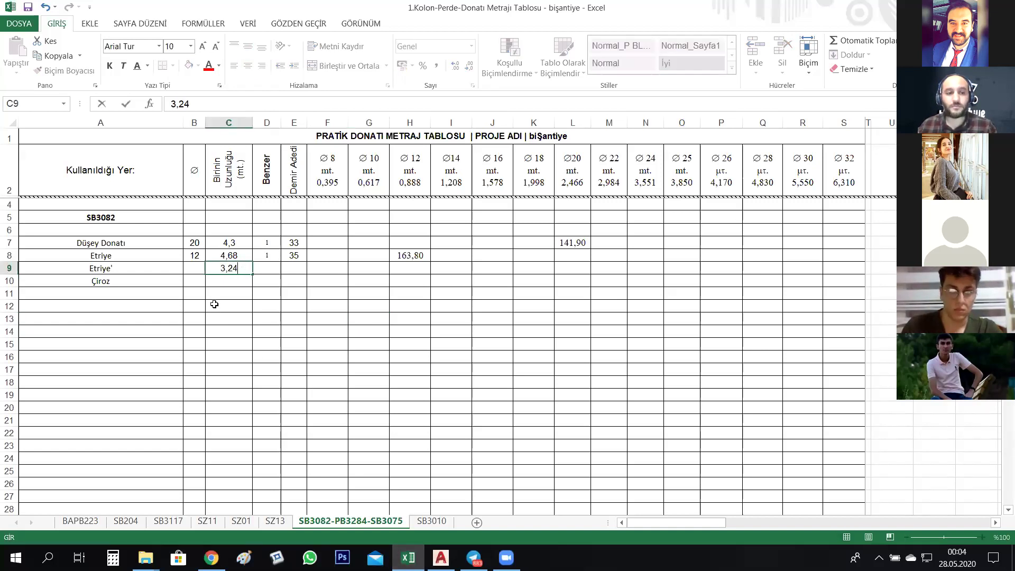
{"action": "key", "text": "Tab"}
{"action": "left_click", "coordinate": [199, 272]}
{"action": "type", "text": "12"}
- Complete the Etriye' row with a Benzer value of 1 and 35 bars
{"action": "left_click_drag", "start_coordinate": [267, 344], "coordinate": [267, 331]}
{"action": "left_click", "coordinate": [273, 266]}
{"action": "type", "text": "1"}
{"action": "left_click", "coordinate": [285, 328]}
{"action": "left_click", "coordinate": [290, 270]}
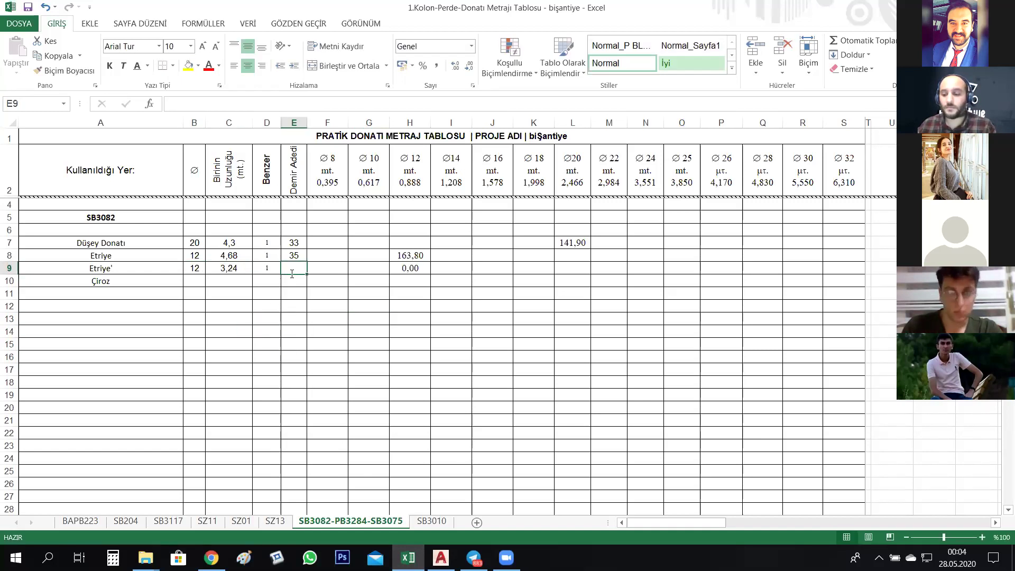
{"action": "type", "text": "35"}
{"action": "left_click", "coordinate": [342, 344]}
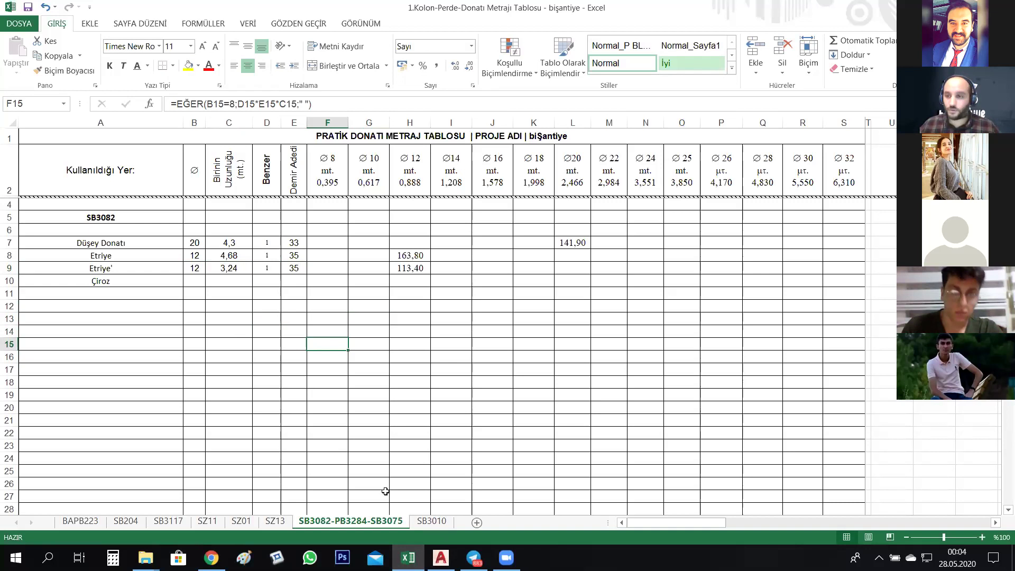
- Switch to AutoCAD and check the crosstie labels around the SB3082 section
{"action": "key", "text": "alt+Tab"}
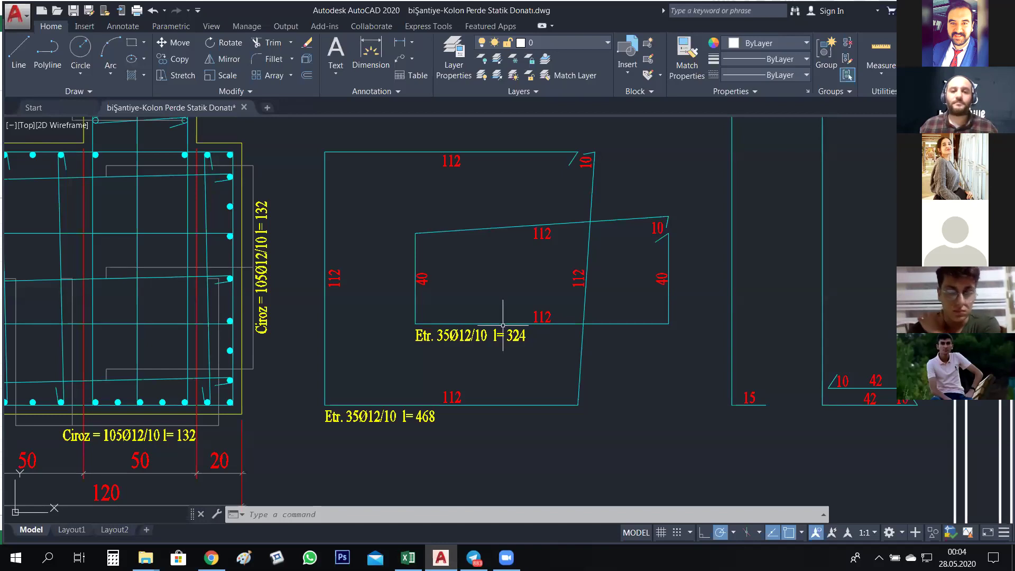
{"action": "scroll", "coordinate": [502, 326], "scroll_direction": "down", "scroll_amount": 3}
{"action": "left_click_drag", "start_coordinate": [368, 328], "coordinate": [479, 315]}
{"action": "scroll", "coordinate": [435, 321], "scroll_direction": "up", "scroll_amount": 2}
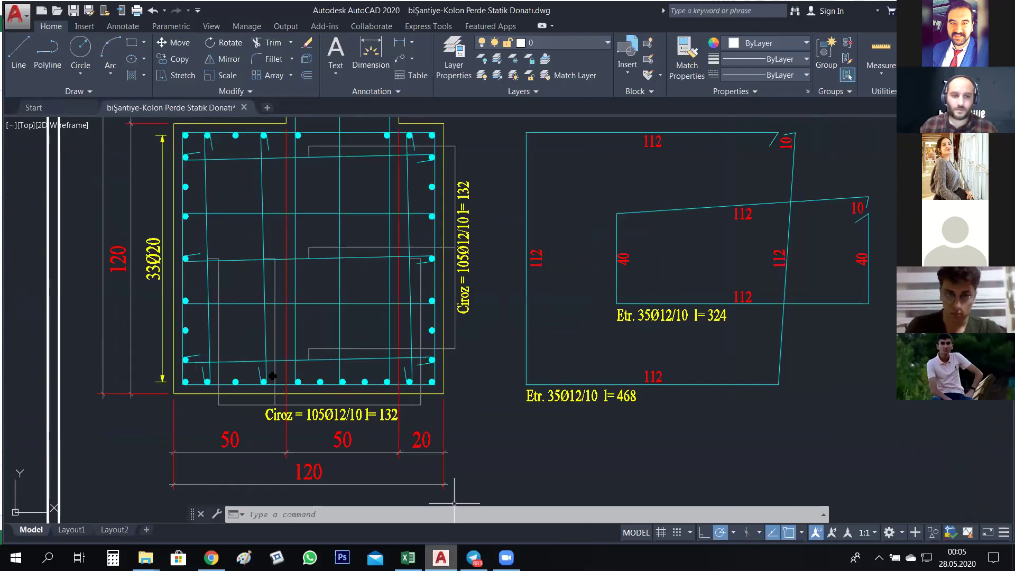
- Switch to Excel and enter 105 bars and diameter 12 in the Çiroz row
{"action": "key", "text": "alt+Tab"}
{"action": "left_click", "coordinate": [297, 281]}
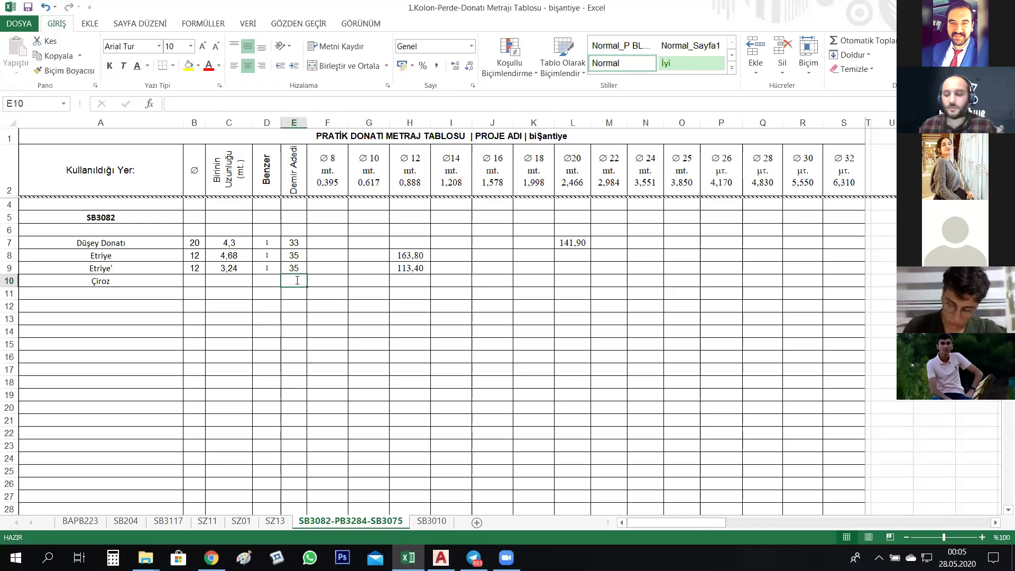
{"action": "type", "text": "105"}
{"action": "key", "text": "Return"}
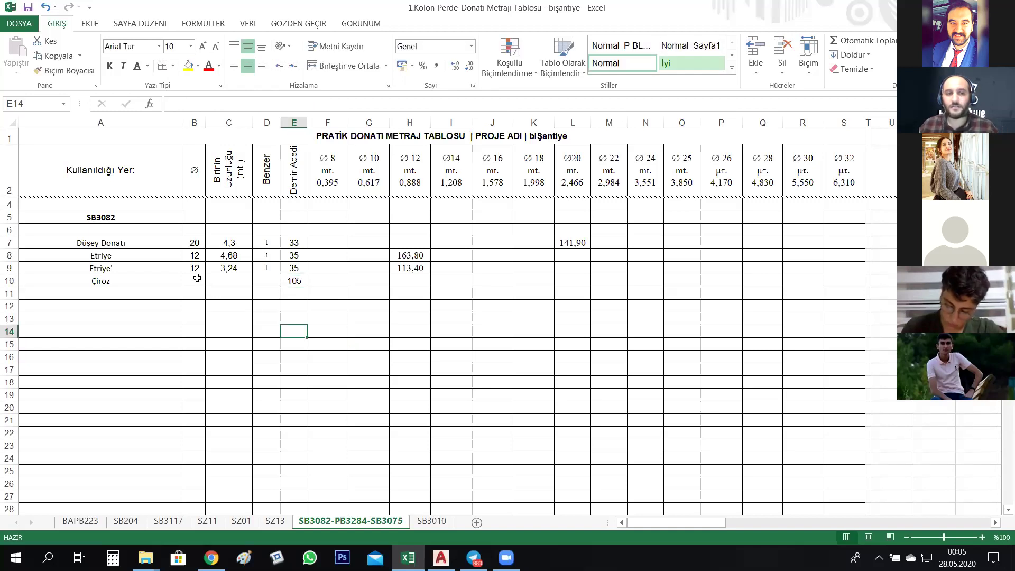
{"action": "left_click", "coordinate": [197, 279]}
{"action": "type", "text": "12"}
{"action": "left_click", "coordinate": [246, 357]}
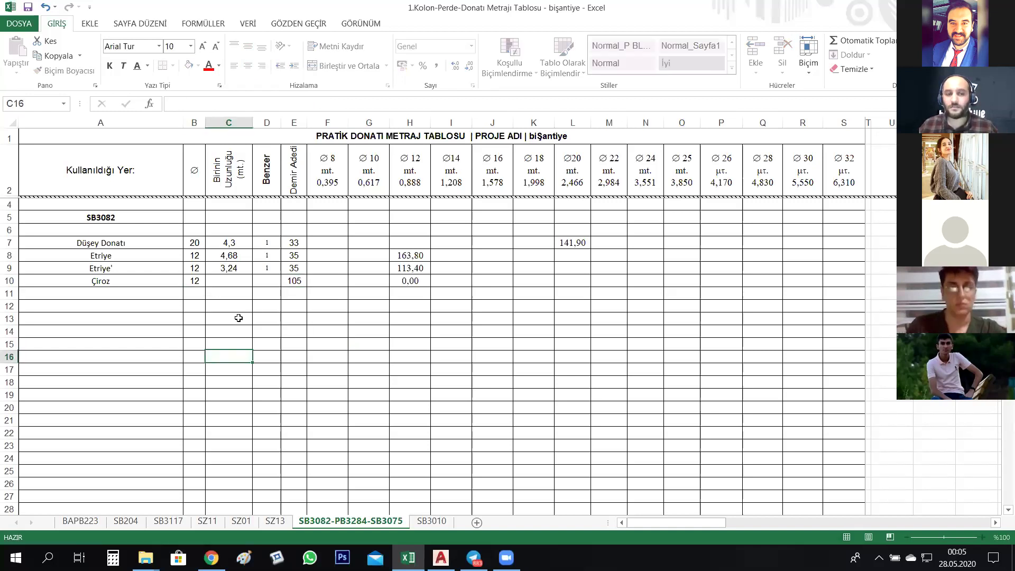
- Set the Çiroz row's unit length to 1,32 m and its Benzer value to 1
{"action": "left_click", "coordinate": [230, 281]}
{"action": "type", "text": "1"}
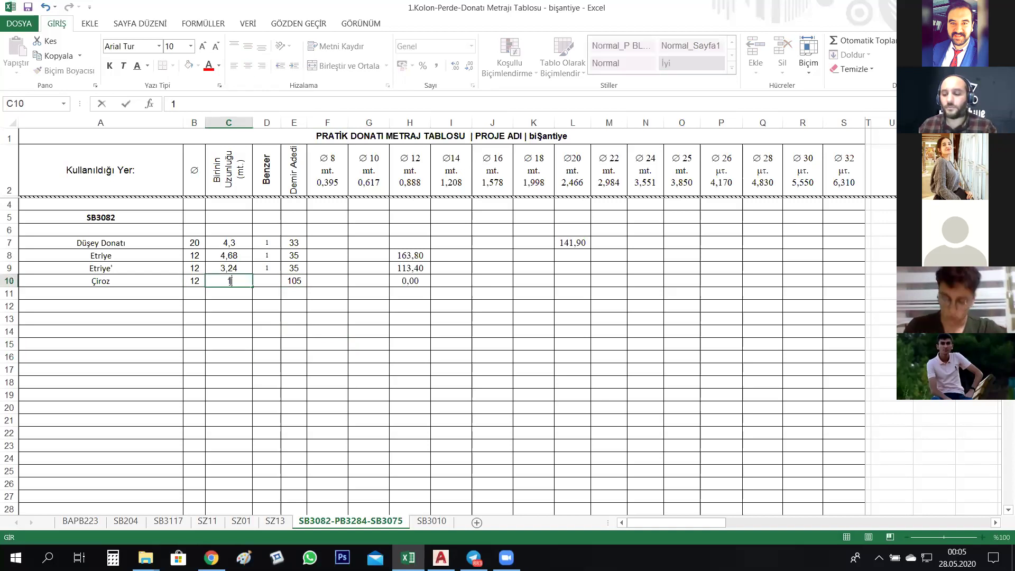
{"action": "type", "text": ",32"}
{"action": "left_click", "coordinate": [263, 335]}
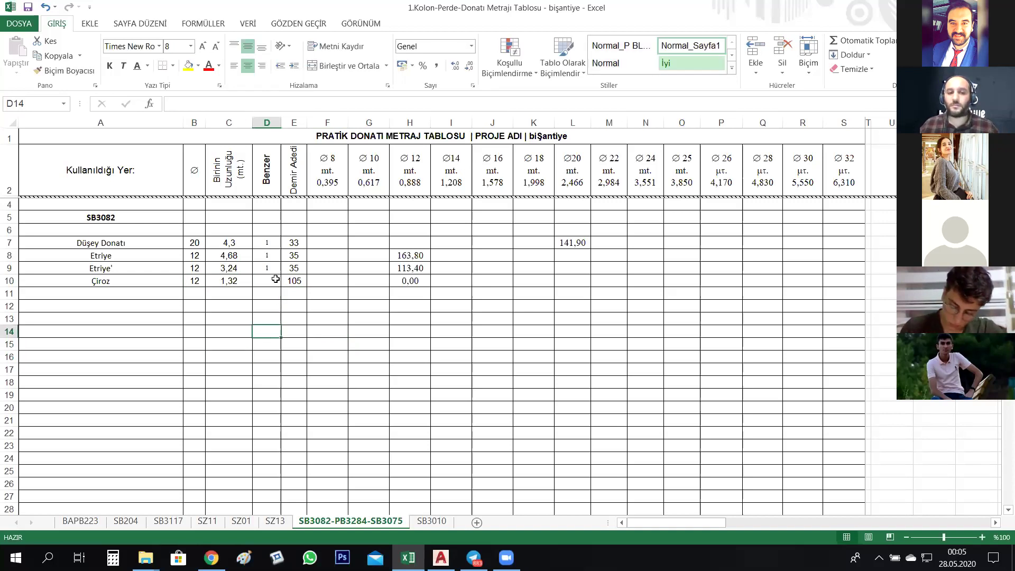
{"action": "left_click", "coordinate": [275, 279]}
{"action": "type", "text": "1"}
{"action": "left_click", "coordinate": [300, 358]}
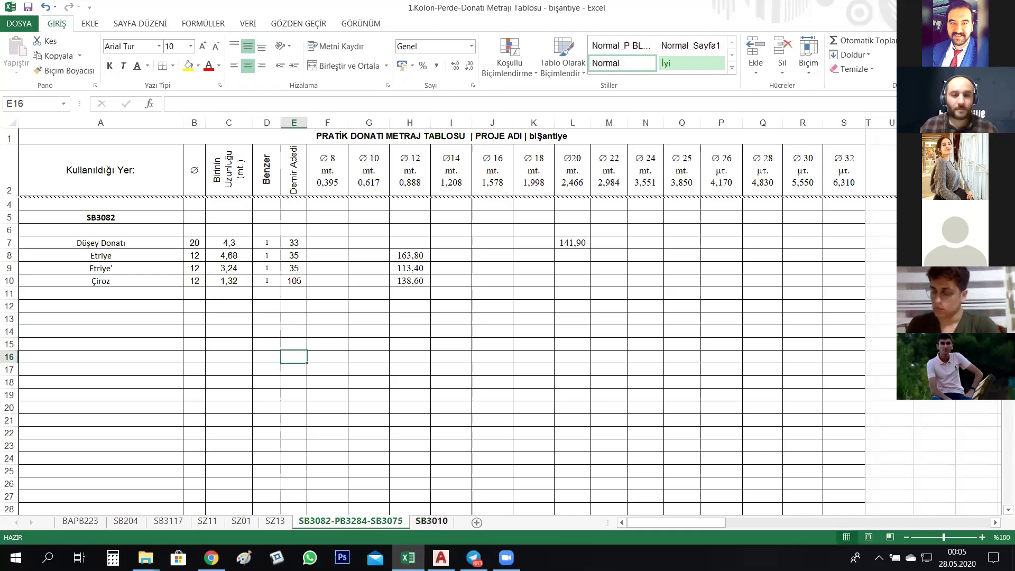
- Switch to AutoCAD and compare the crosstie labels for the two directions of the SB3082 section
{"action": "key", "text": "alt+Tab"}
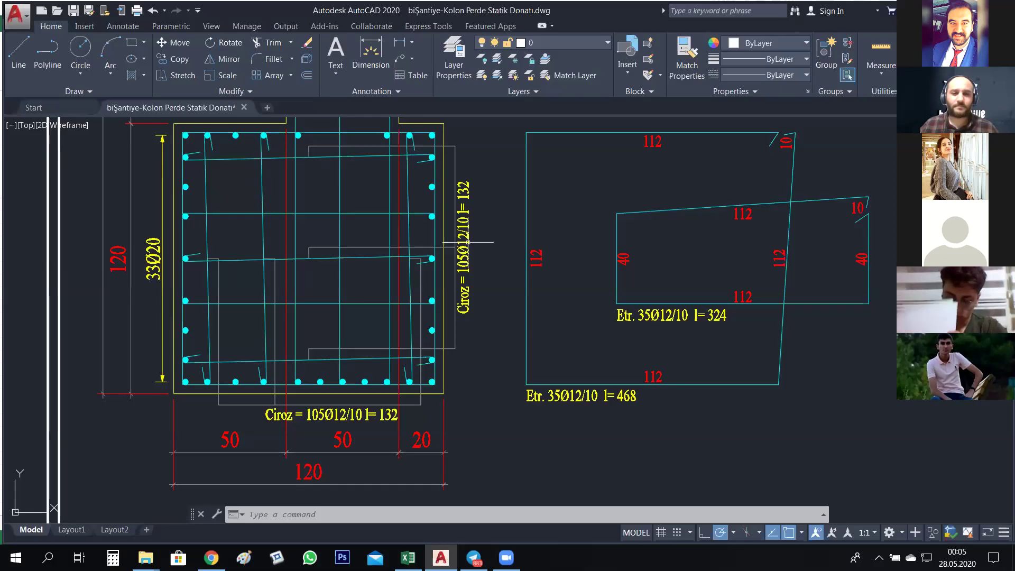
{"action": "scroll", "coordinate": [468, 242], "scroll_direction": "up", "scroll_amount": 2}
{"action": "scroll", "coordinate": [492, 262], "scroll_direction": "down", "scroll_amount": 2}
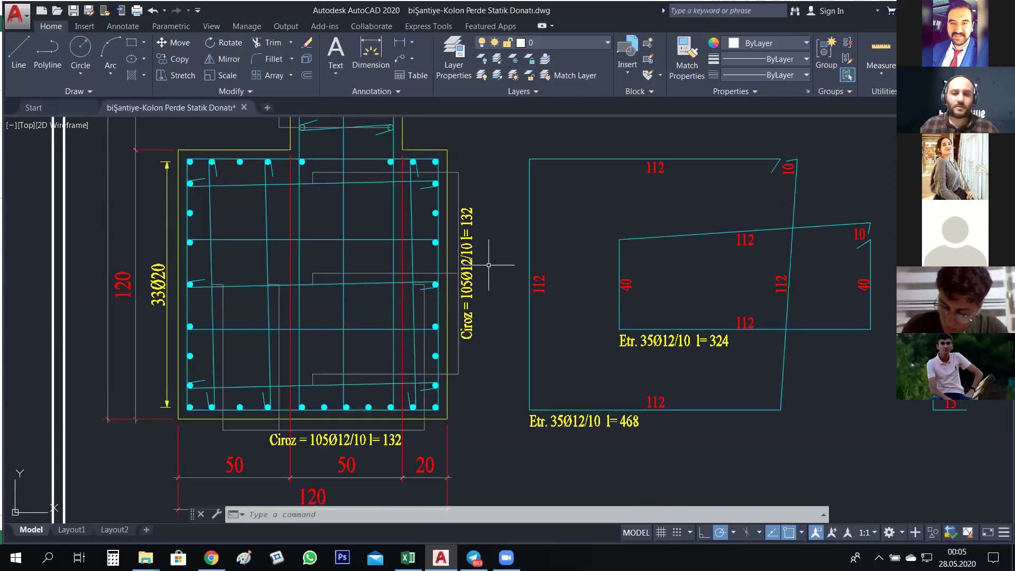
{"action": "scroll", "coordinate": [489, 265], "scroll_direction": "up", "scroll_amount": 2}
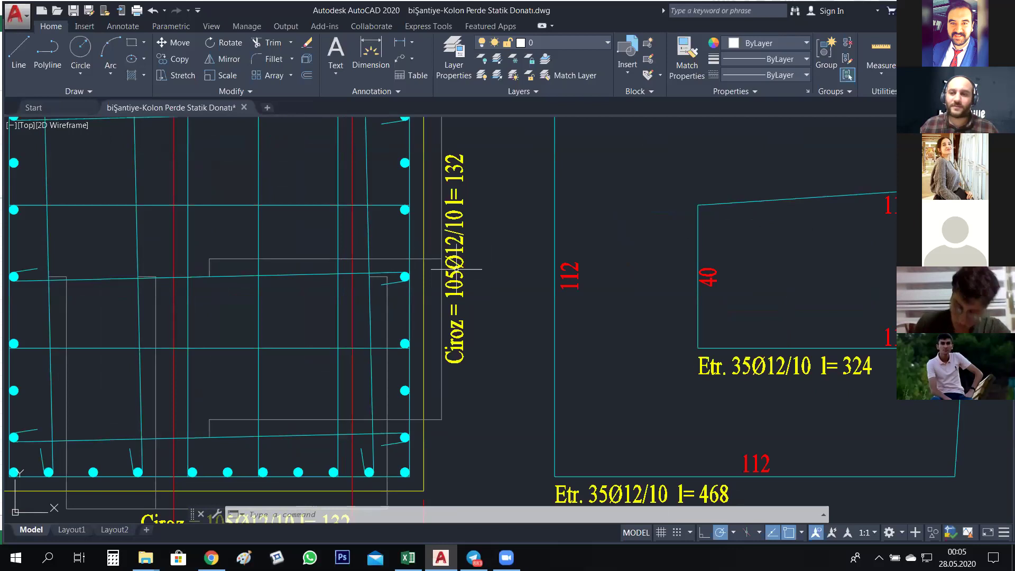
{"action": "scroll", "coordinate": [446, 503], "scroll_direction": "down", "scroll_amount": 2}
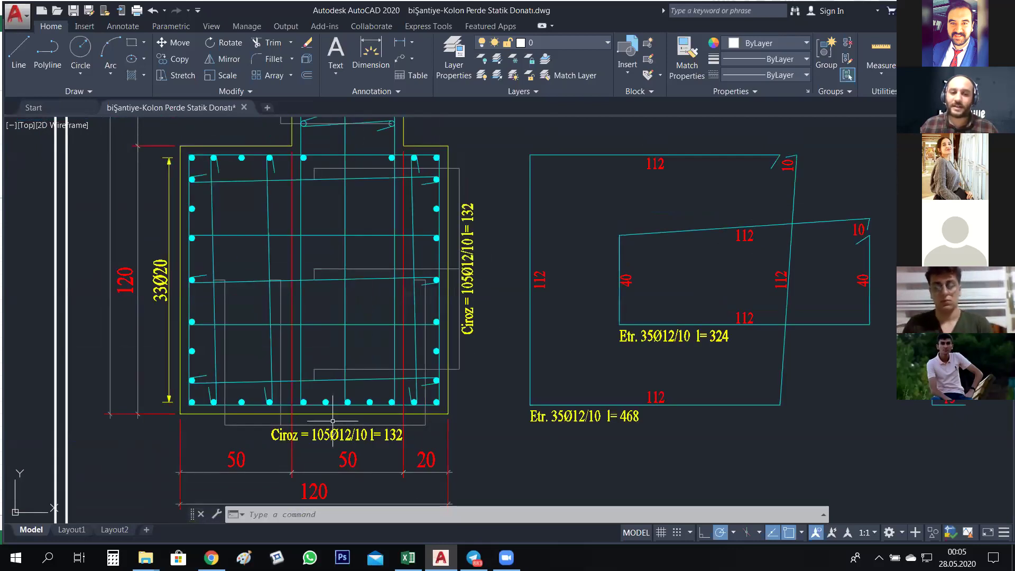
- Switch to Excel and change the Çiroz row's Benzer value to 2
{"action": "key", "text": "alt+Tab"}
{"action": "left_click", "coordinate": [272, 283]}
{"action": "type", "text": "2"}
{"action": "left_click", "coordinate": [349, 376]}
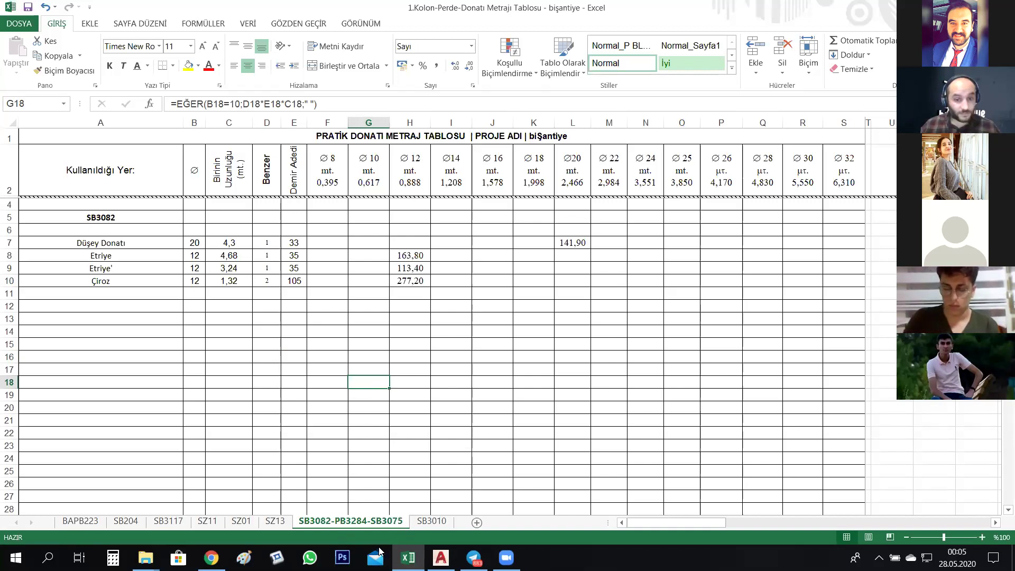
- Add the heading SB3075 in cell A12 below the SB3082 rows and make it bold
{"action": "left_click", "coordinate": [106, 302]}
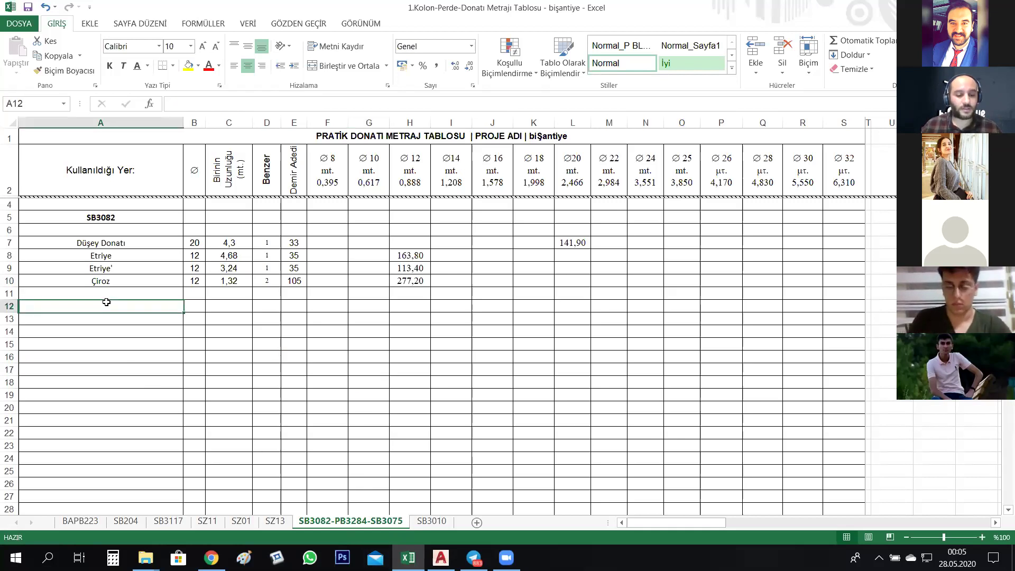
{"action": "type", "text": "SB3075"}
{"action": "key", "text": "Down"}
{"action": "key", "text": "Down"}
{"action": "key", "text": "Down"}
{"action": "key", "text": "Down"}
{"action": "key", "text": "Down"}
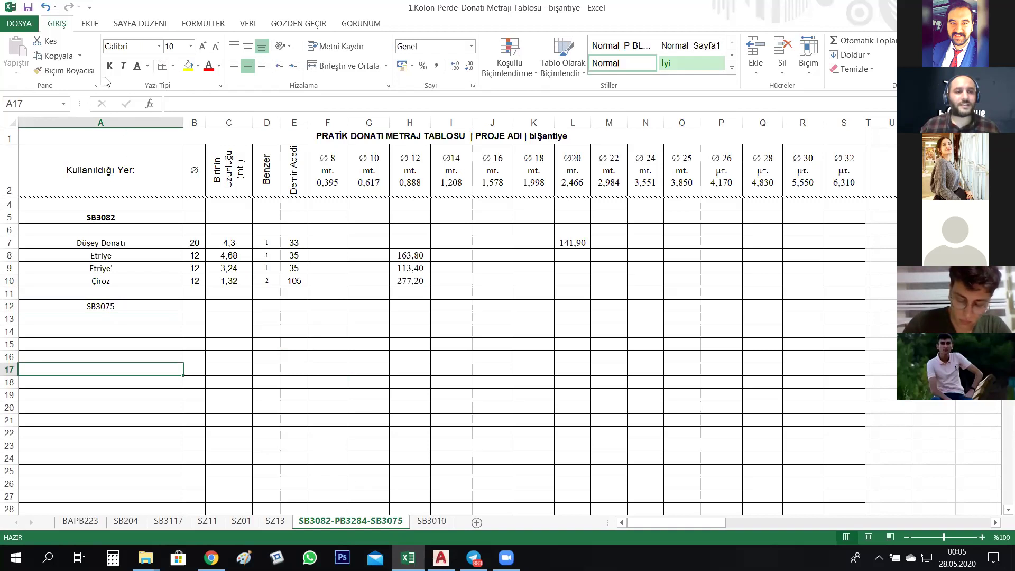
{"action": "left_click", "coordinate": [138, 309]}
{"action": "key", "text": "ctrl+k"}
{"action": "left_click", "coordinate": [143, 339]}
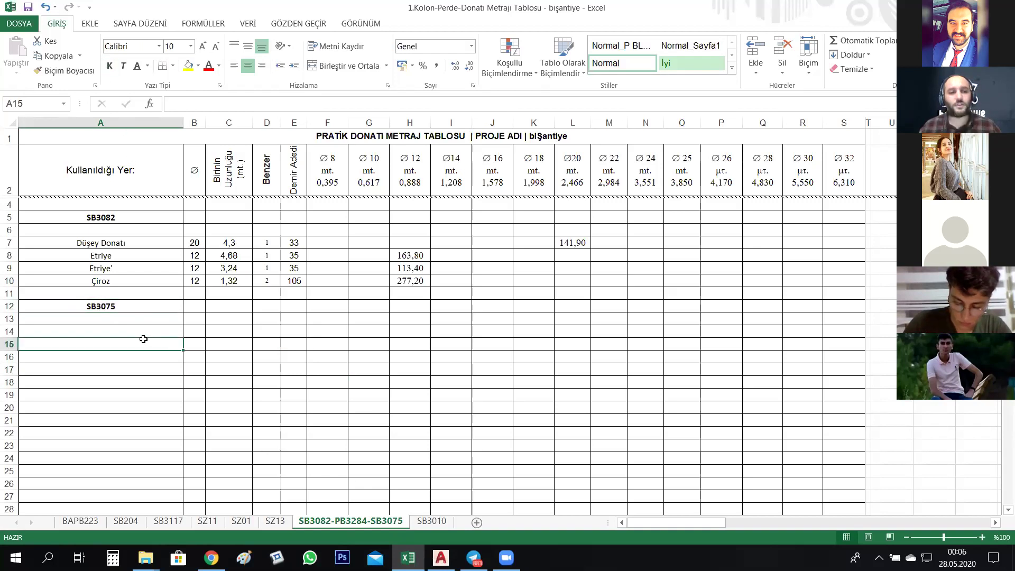
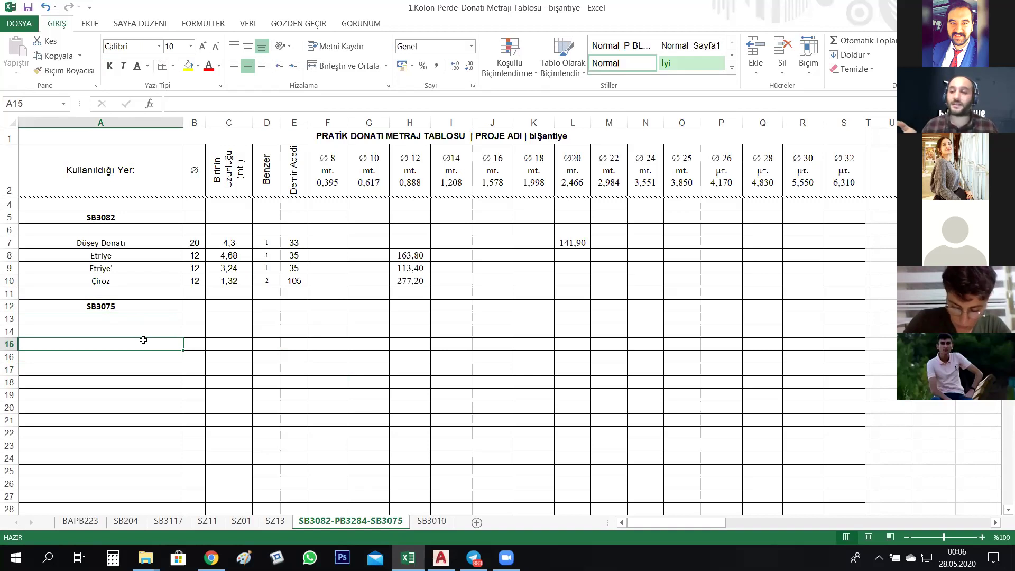
{"action": "left_click", "coordinate": [98, 322]}
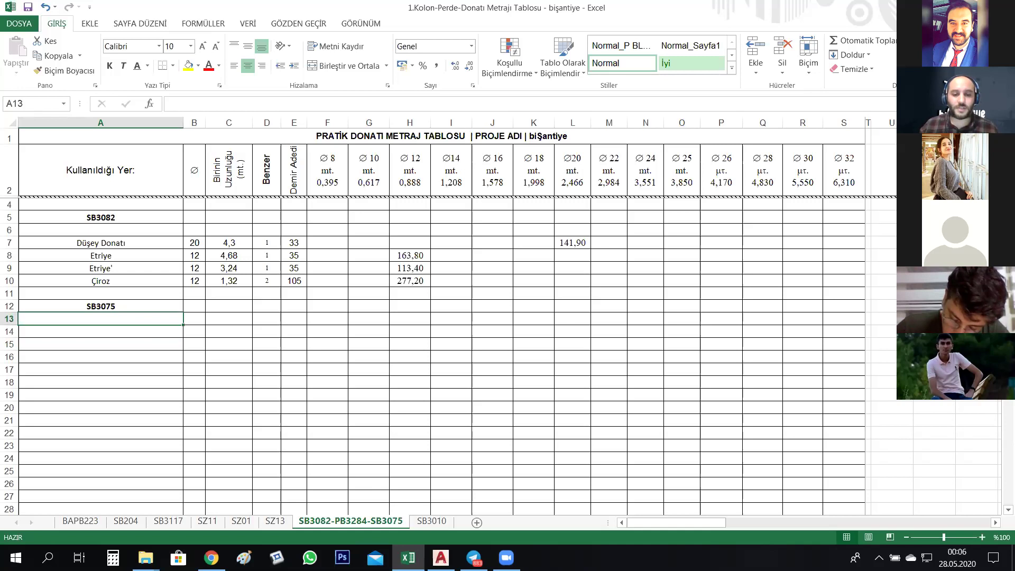
{"action": "left_click", "coordinate": [474, 557]}
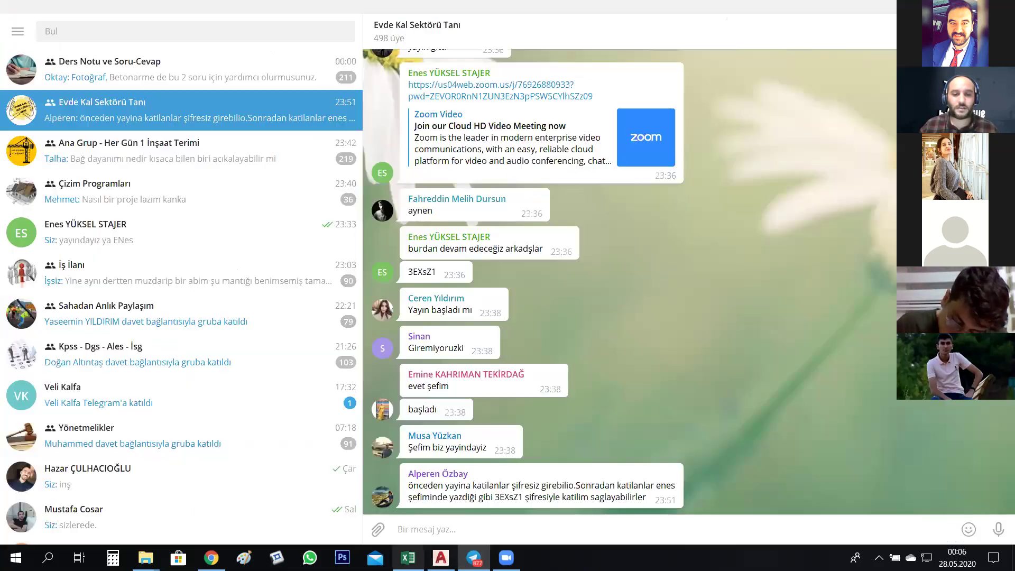
{"action": "left_click", "coordinate": [408, 558]}
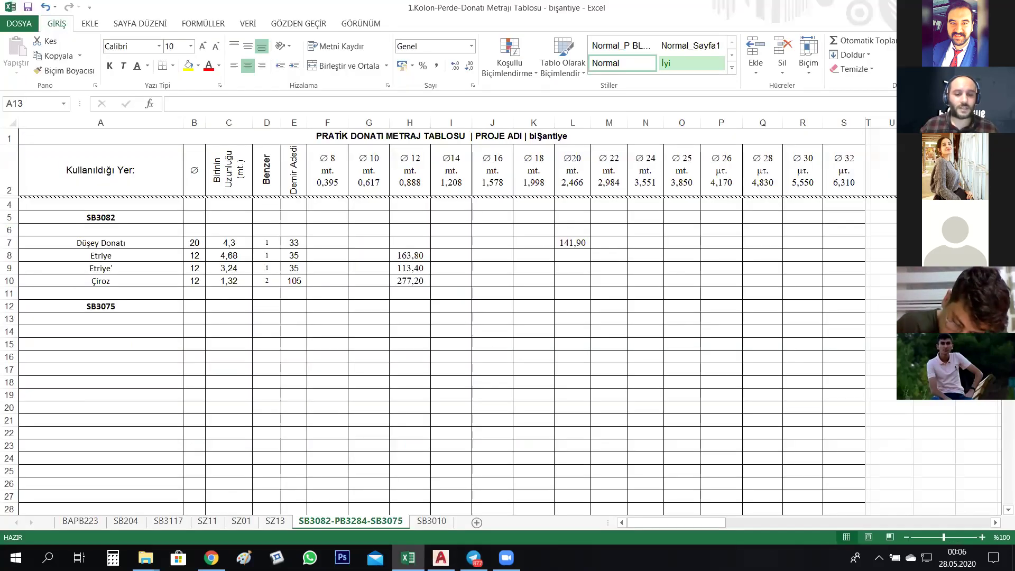
- Switch to AutoCAD and check the longitudinal bar, crosstie and stirrup labels of the SB3075 section
{"action": "left_click", "coordinate": [441, 558]}
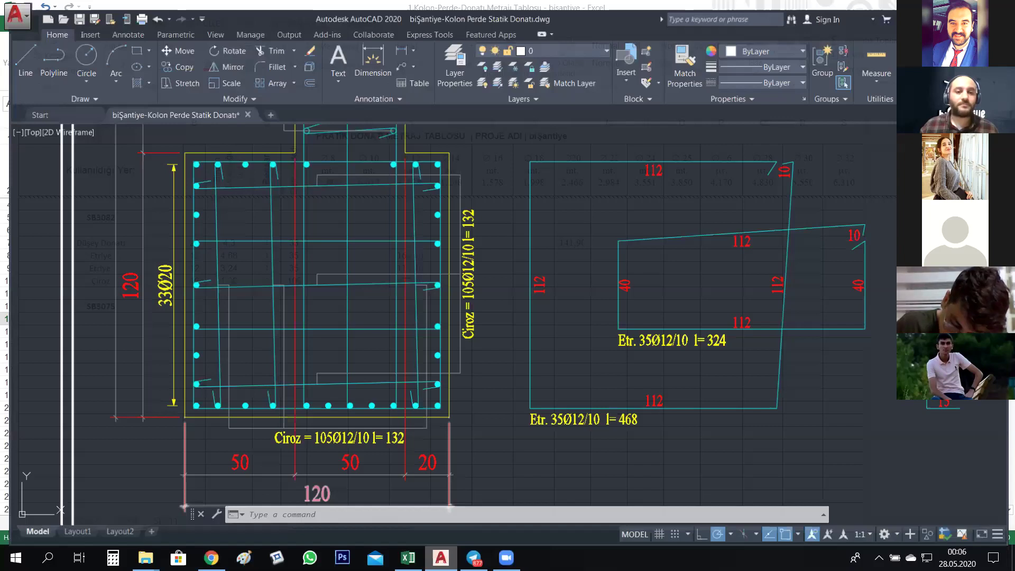
{"action": "scroll", "coordinate": [374, 215], "scroll_direction": "down", "scroll_amount": 5}
{"action": "scroll", "coordinate": [372, 347], "scroll_direction": "up", "scroll_amount": 3}
{"action": "scroll", "coordinate": [372, 347], "scroll_direction": "up", "scroll_amount": 3}
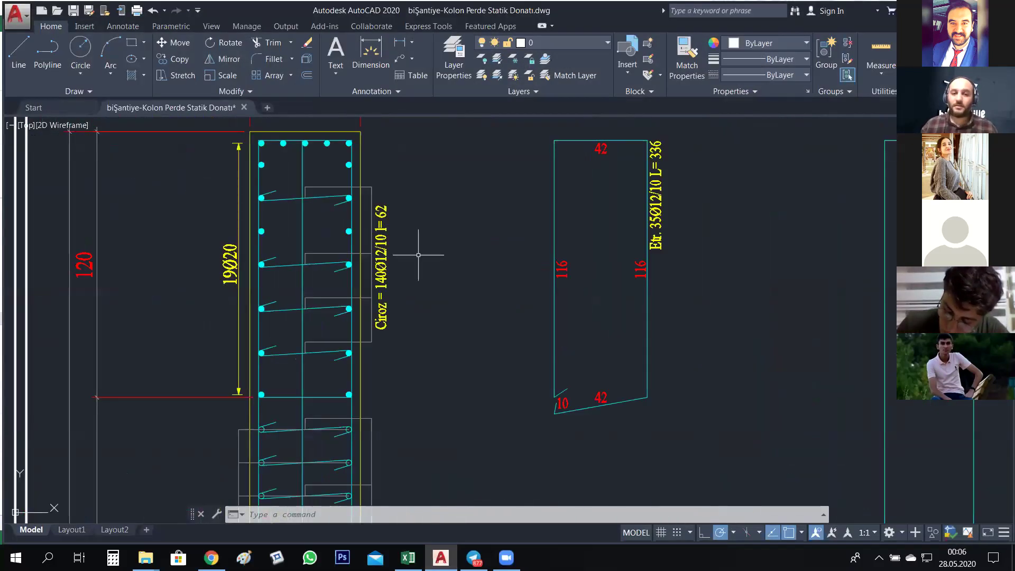
{"action": "left_click_drag", "start_coordinate": [419, 255], "coordinate": [450, 299]}
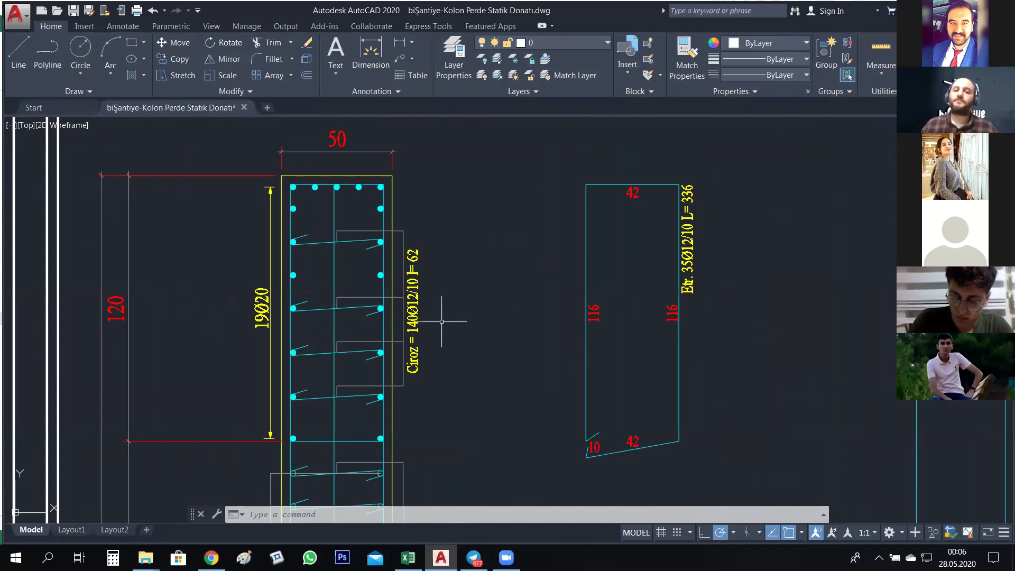
{"action": "scroll", "coordinate": [419, 324], "scroll_direction": "up", "scroll_amount": 2}
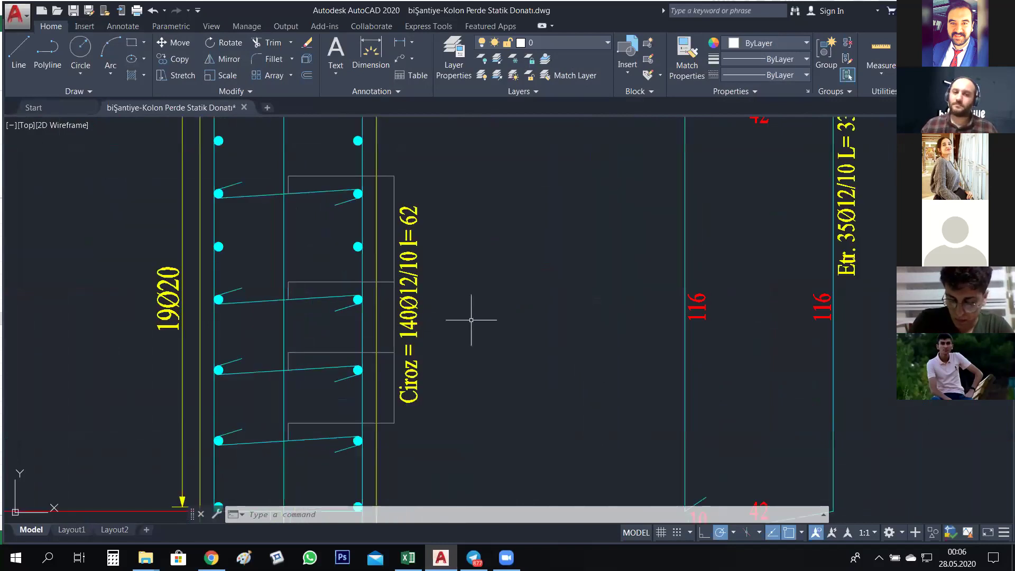
- Switch to Excel and label the first row under the SB3075 heading Düşey Donatı
{"action": "scroll", "coordinate": [469, 318], "scroll_direction": "down", "scroll_amount": 2}
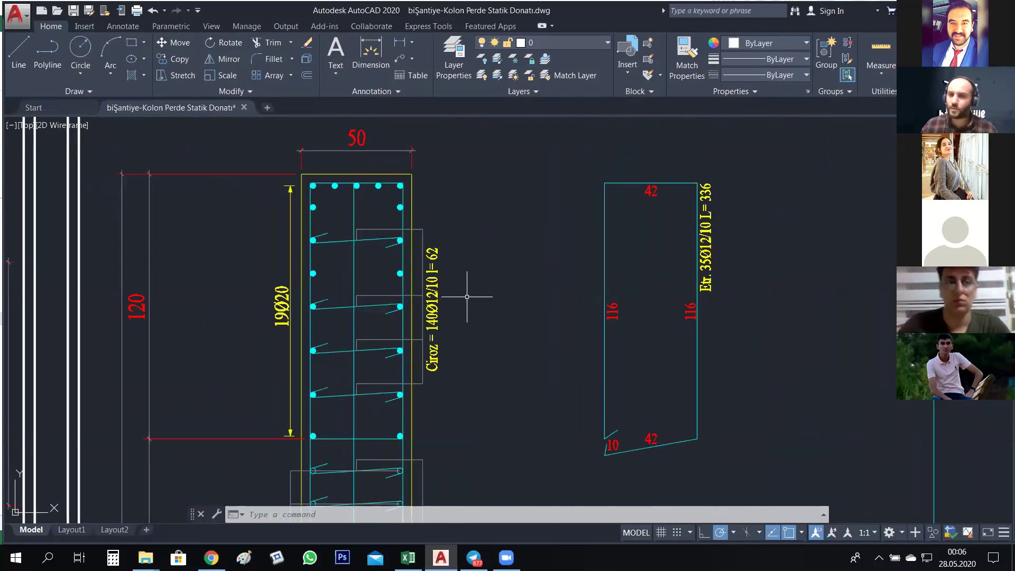
{"action": "scroll", "coordinate": [737, 270], "scroll_direction": "up", "scroll_amount": 2}
{"action": "scroll", "coordinate": [738, 275], "scroll_direction": "down", "scroll_amount": 1}
{"action": "scroll", "coordinate": [703, 292], "scroll_direction": "down", "scroll_amount": 1}
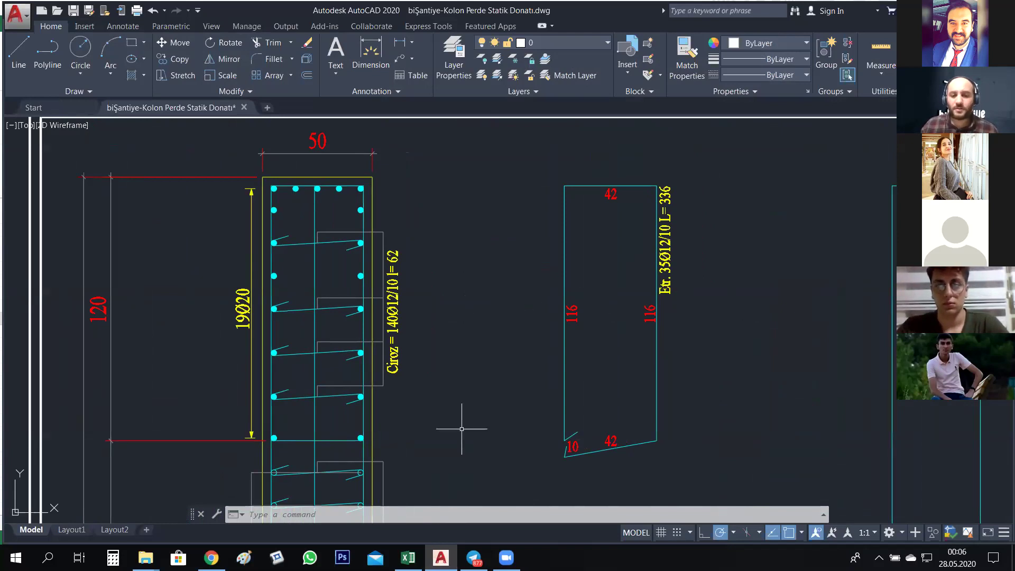
{"action": "left_click", "coordinate": [409, 558]}
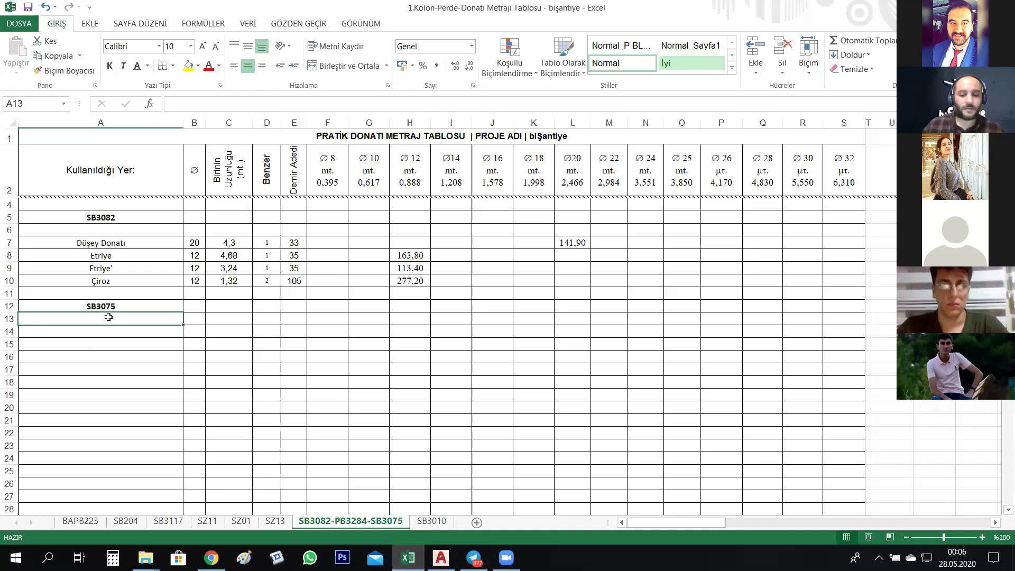
{"action": "type", "text": "dÜŞEY"}
{"action": "key", "text": "BackSpace"}
{"action": "key", "text": "BackSpace"}
{"action": "key", "text": "BackSpace"}
{"action": "key", "text": "BackSpace"}
{"action": "key", "text": "BackSpace"}
{"action": "type", "text": "D"}
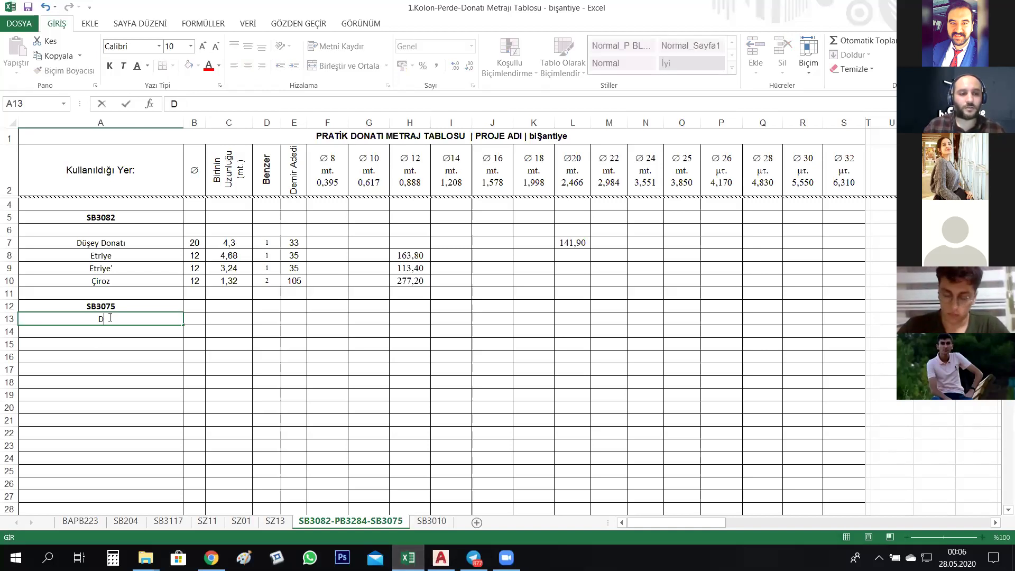
{"action": "type", "text": "üşey Dıonat"}
{"action": "key", "text": "BackSpace"}
{"action": "key", "text": "BackSpace"}
{"action": "key", "text": "BackSpace"}
{"action": "key", "text": "BackSpace"}
{"action": "key", "text": "BackSpace"}
{"action": "type", "text": "onatı"}
{"action": "key", "text": "Return"}
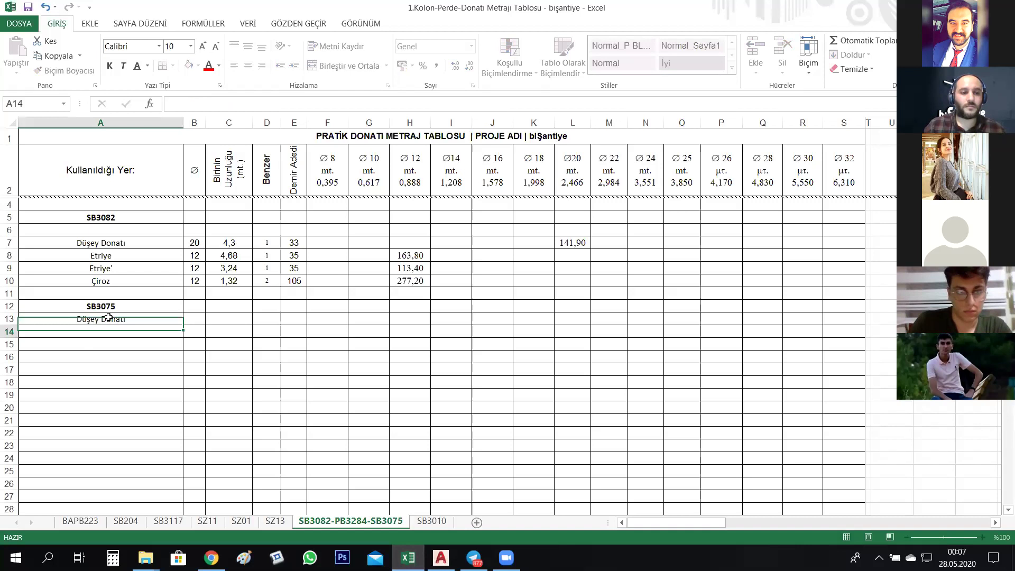
- Add the row labels Etriye and Çiroz below SB3075's Düşey Donatı row
{"action": "type", "text": "Etriye"}
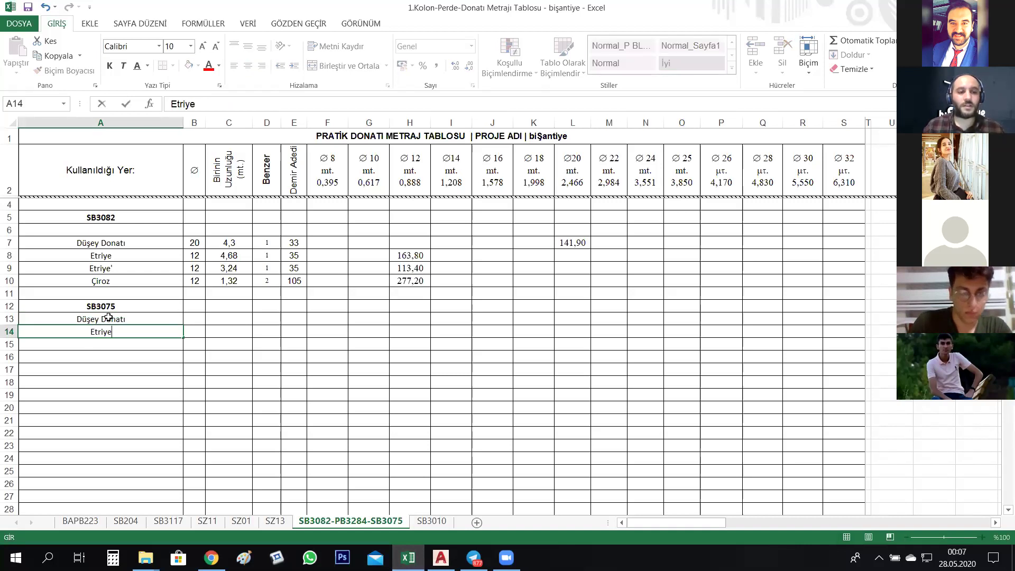
{"action": "key", "text": "Return"}
{"action": "type", "text": "Çiroz"}
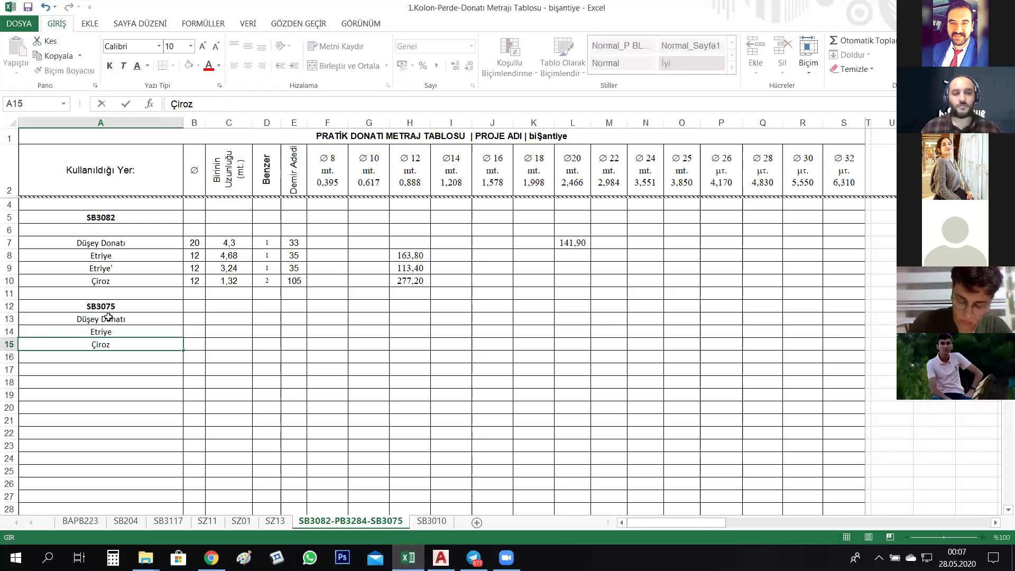
- Fill SB3075's Düşey Donatı row with diameter 20, Demir Adedi 19 and Benzer 1
{"action": "left_click", "coordinate": [195, 321]}
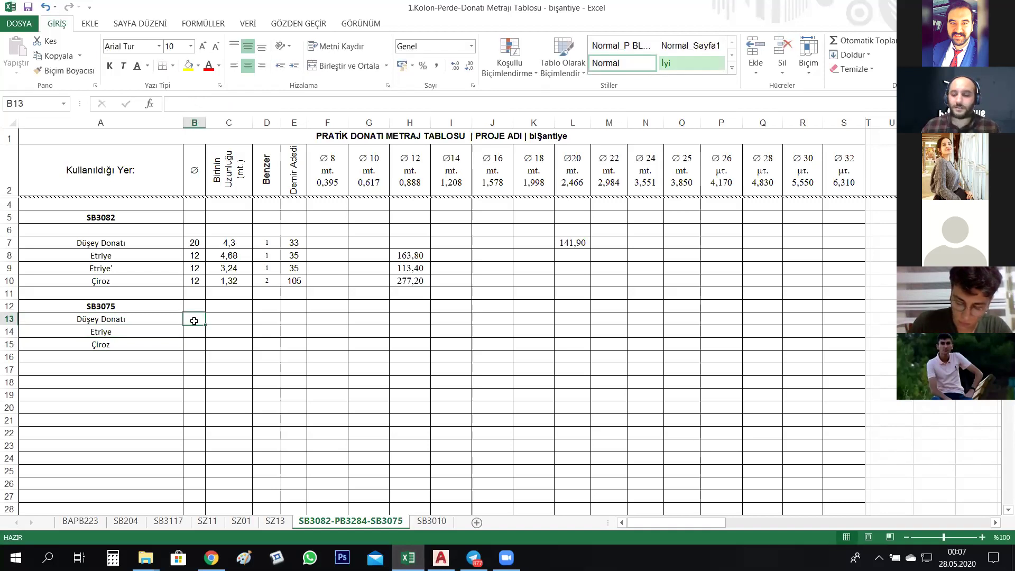
{"action": "type", "text": "20"}
{"action": "left_click", "coordinate": [297, 319]}
{"action": "type", "text": "1"}
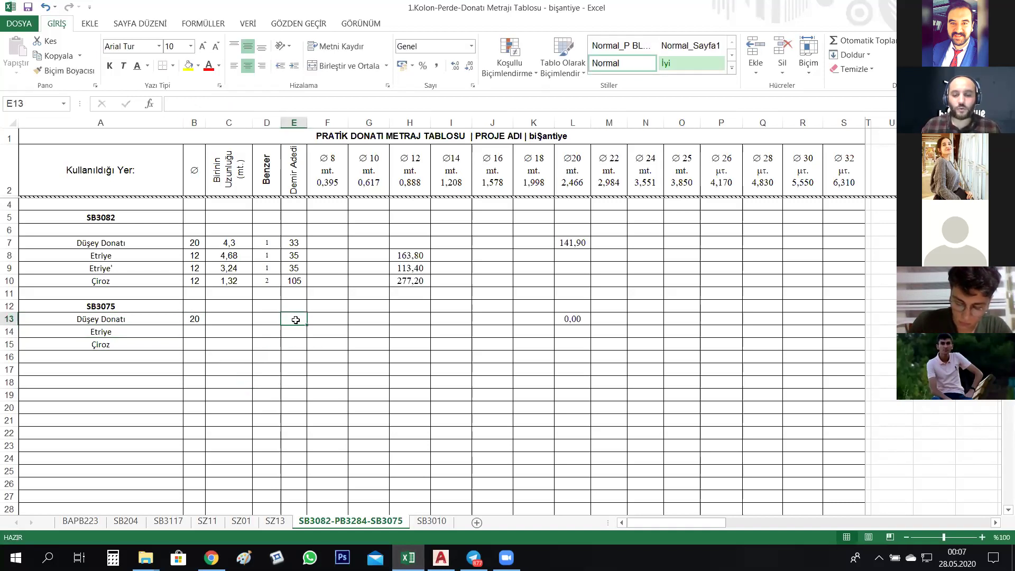
{"action": "type", "text": "9"}
{"action": "left_click", "coordinate": [287, 381]}
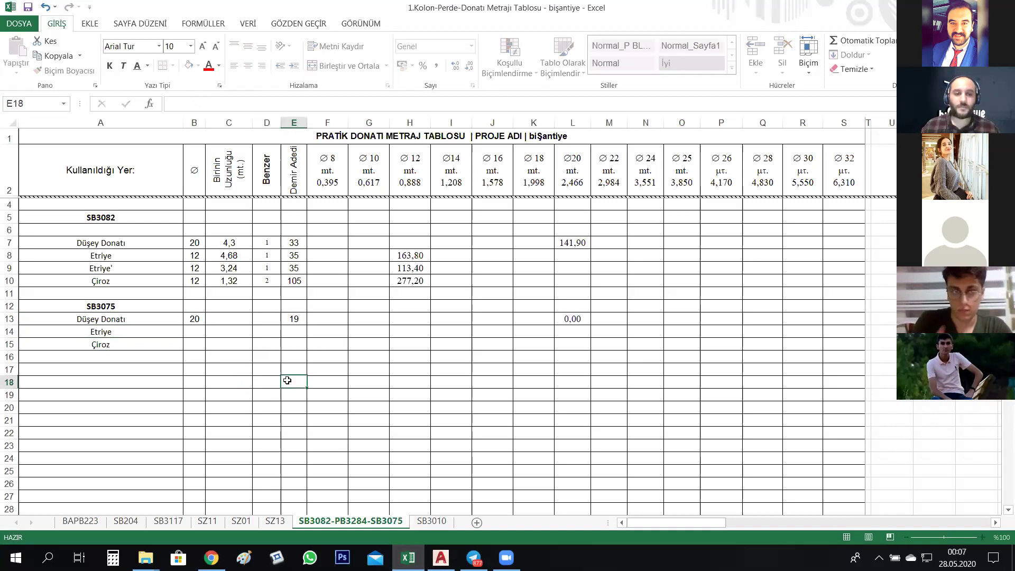
{"action": "left_click", "coordinate": [267, 319]}
{"action": "type", "text": "1"}
{"action": "left_click", "coordinate": [287, 381]}
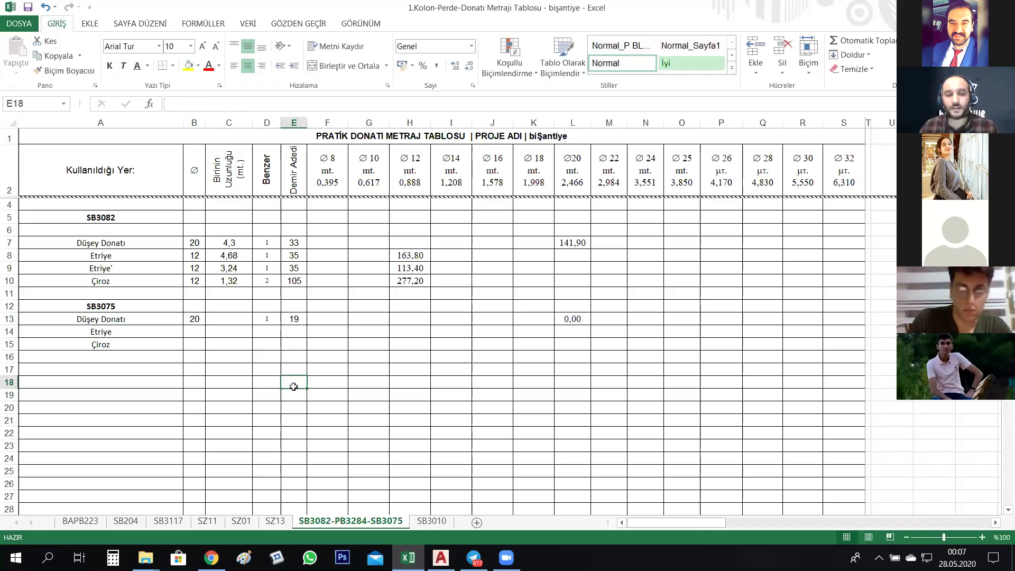
- Set the unit length of SB3075's Düşey Donatı row to 4,3, matching the SB3082 vertical bars
{"action": "left_click", "coordinate": [237, 245]}
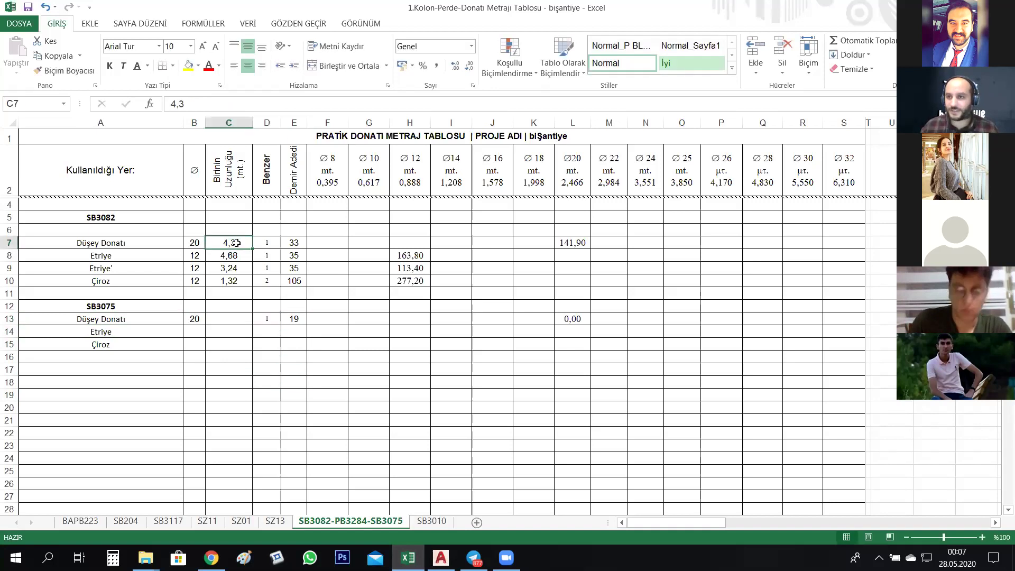
{"action": "left_click", "coordinate": [232, 319]}
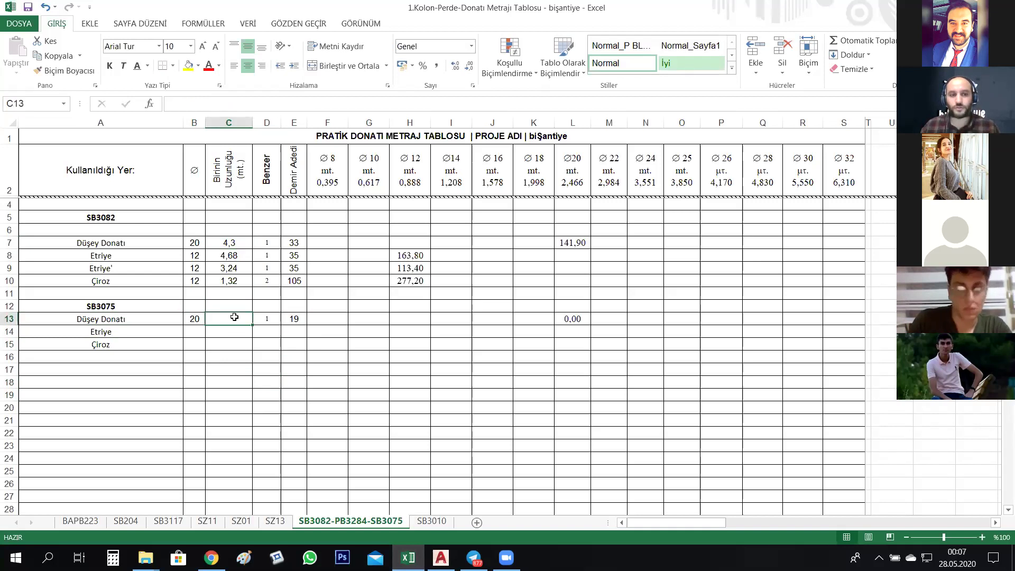
{"action": "type", "text": "4,3"}
{"action": "left_click", "coordinate": [261, 405]}
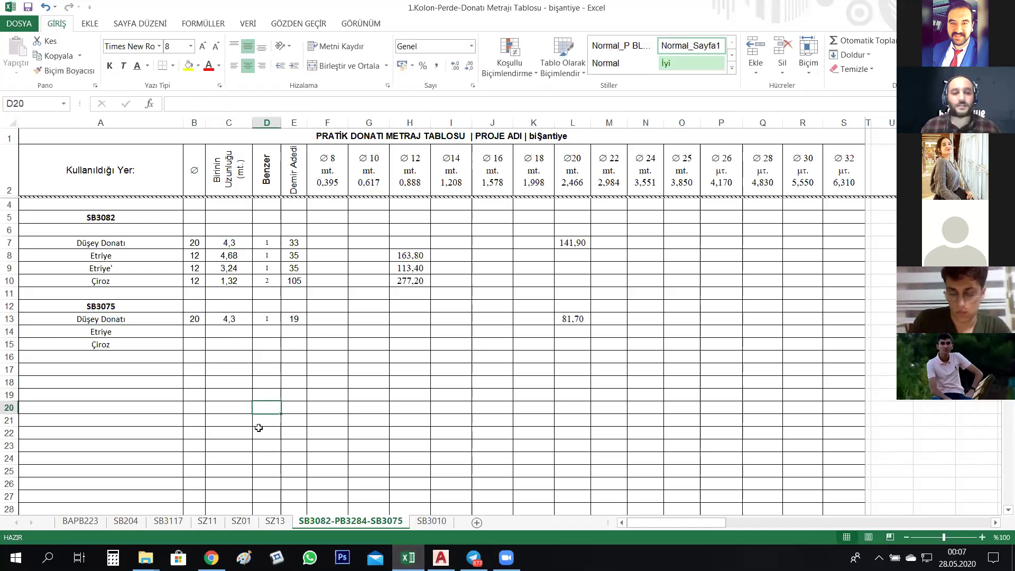
- Switch to AutoCAD and examine the PB3284 detail's note listing its columns, bar lengths and stirrup spacing
{"action": "key", "text": "alt+Tab"}
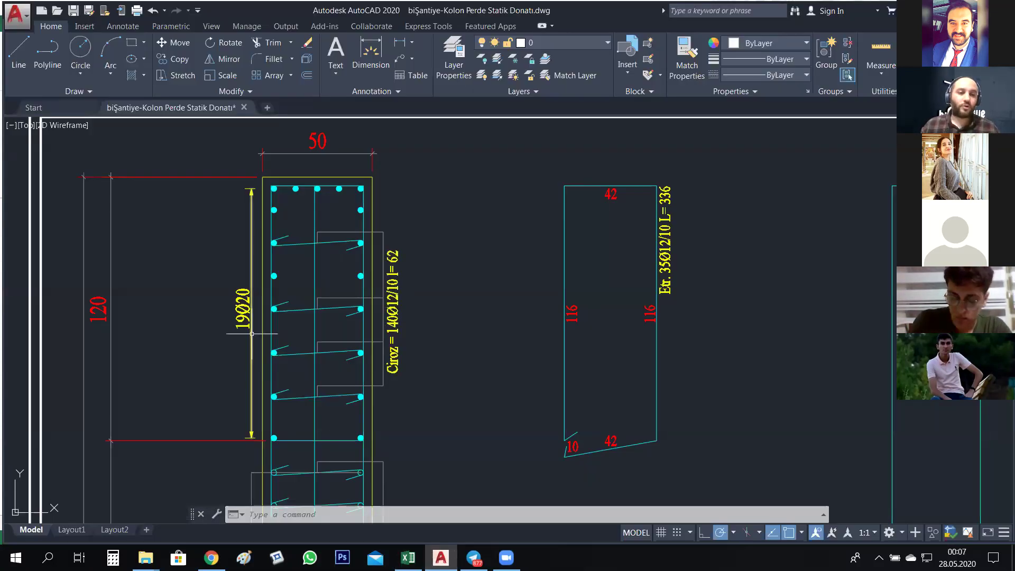
{"action": "scroll", "coordinate": [301, 304], "scroll_direction": "down", "scroll_amount": 4}
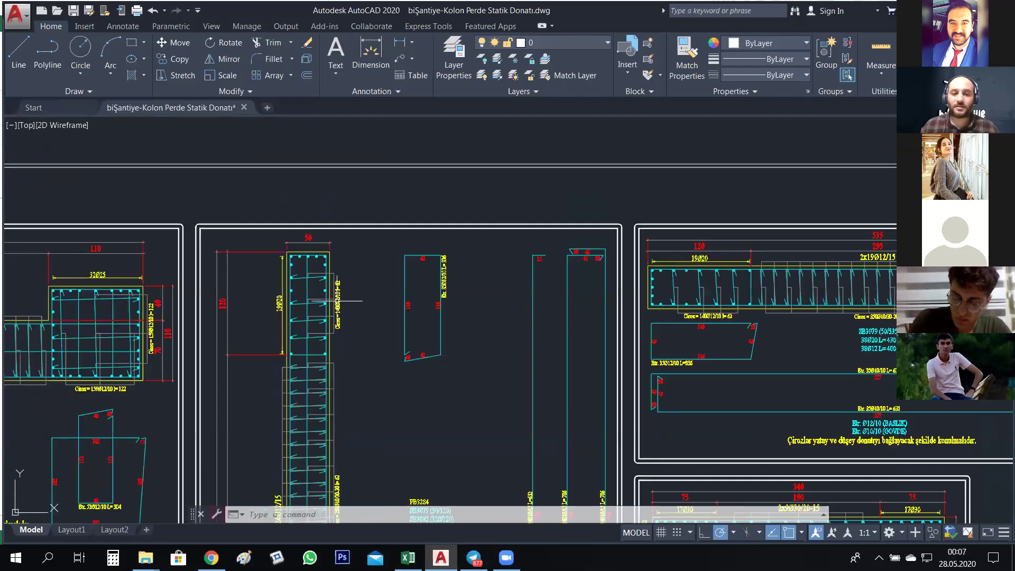
{"action": "left_click_drag", "start_coordinate": [446, 393], "coordinate": [380, 232]}
{"action": "scroll", "coordinate": [407, 365], "scroll_direction": "up", "scroll_amount": 2}
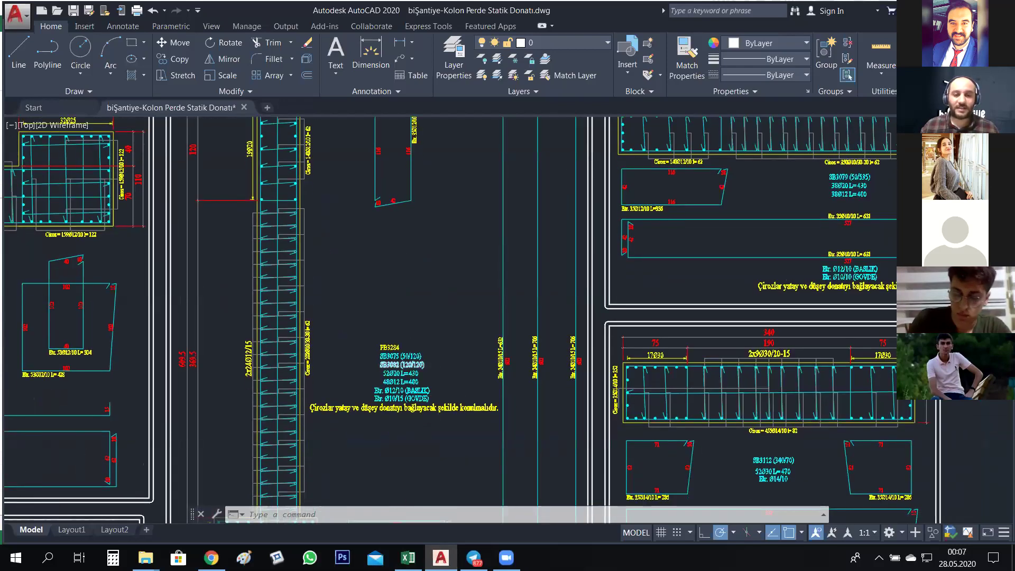
{"action": "scroll", "coordinate": [408, 365], "scroll_direction": "up", "scroll_amount": 3}
{"action": "scroll", "coordinate": [409, 365], "scroll_direction": "up", "scroll_amount": 4}
{"action": "scroll", "coordinate": [428, 386], "scroll_direction": "down", "scroll_amount": 6}
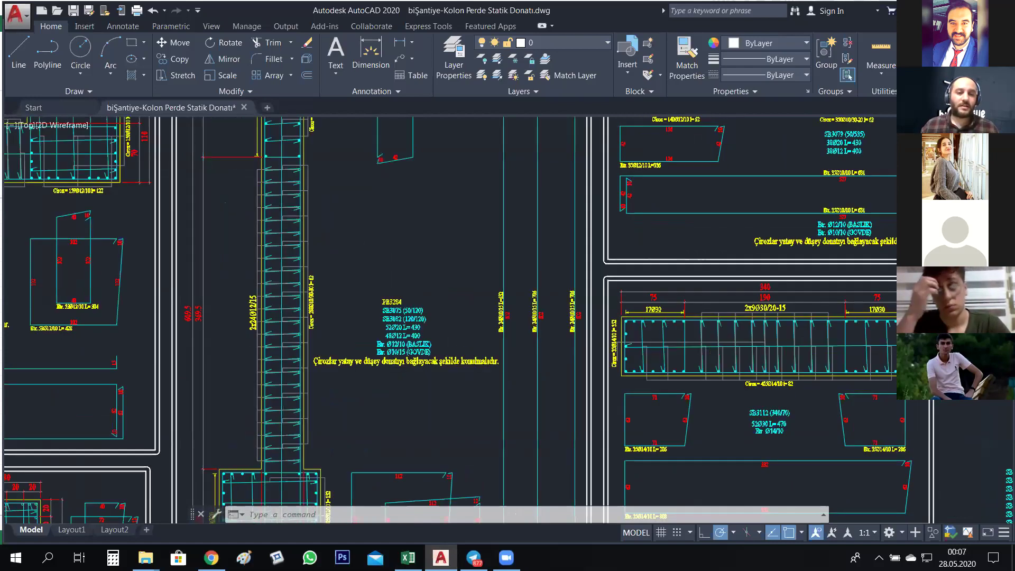
{"action": "scroll", "coordinate": [353, 218], "scroll_direction": "down", "scroll_amount": 3}
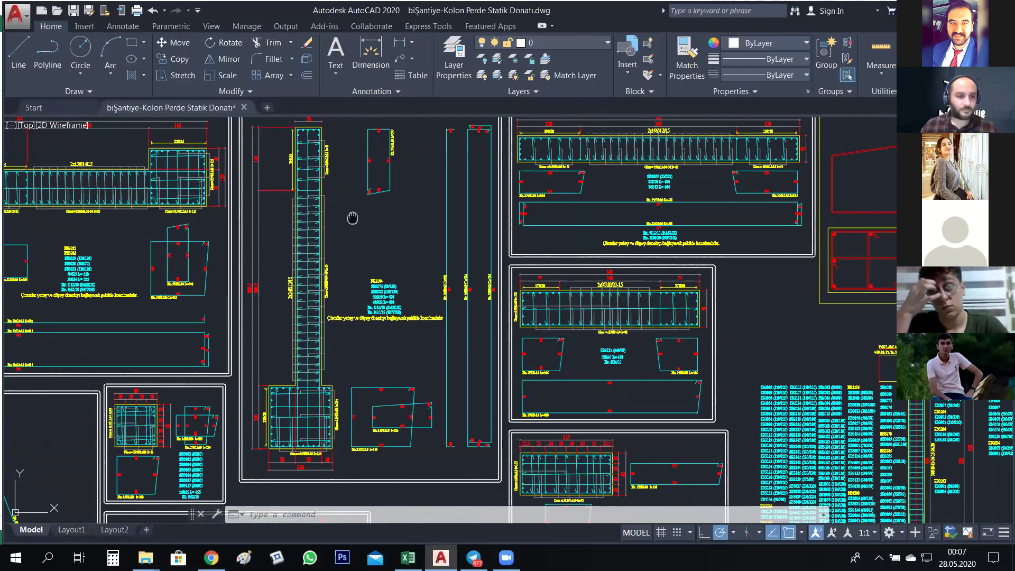
{"action": "scroll", "coordinate": [352, 218], "scroll_direction": "down", "scroll_amount": 2}
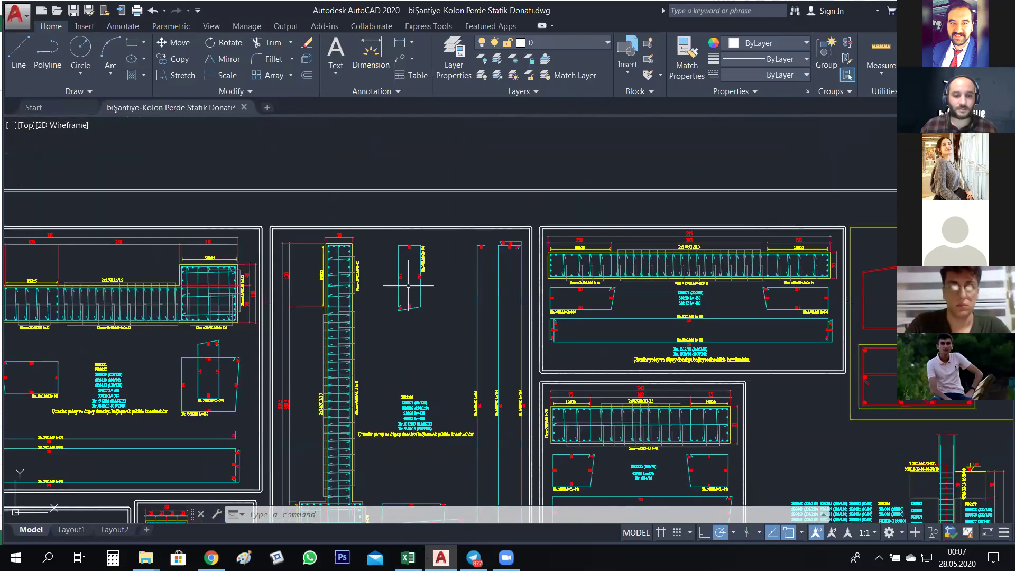
{"action": "scroll", "coordinate": [487, 290], "scroll_direction": "up", "scroll_amount": 5}
- Check the label of the SB3075 stirrup in the AutoCAD detail for its quantity, diameter and length
{"action": "key", "text": "alt+Tab"}
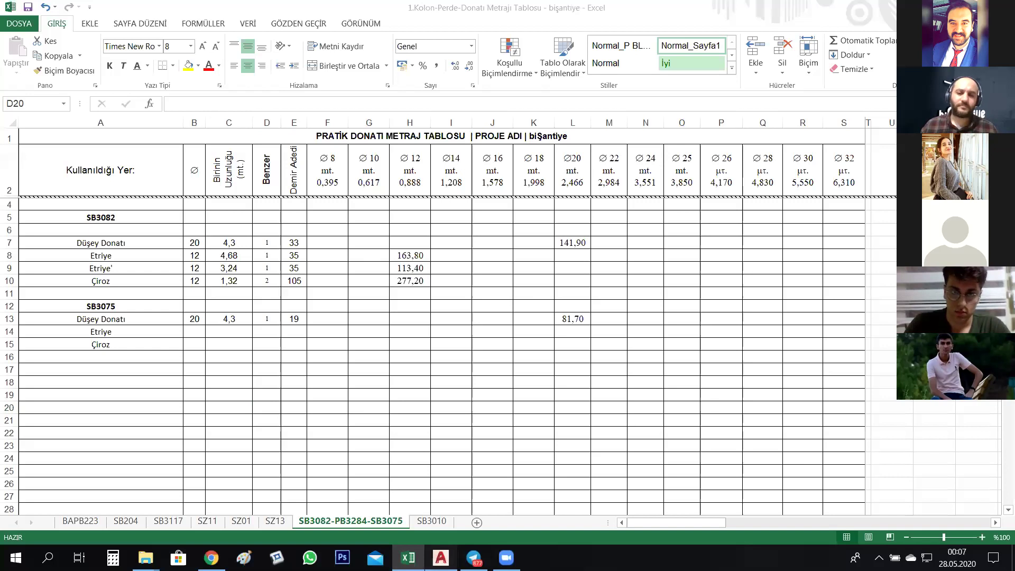
{"action": "key", "text": "alt+Tab"}
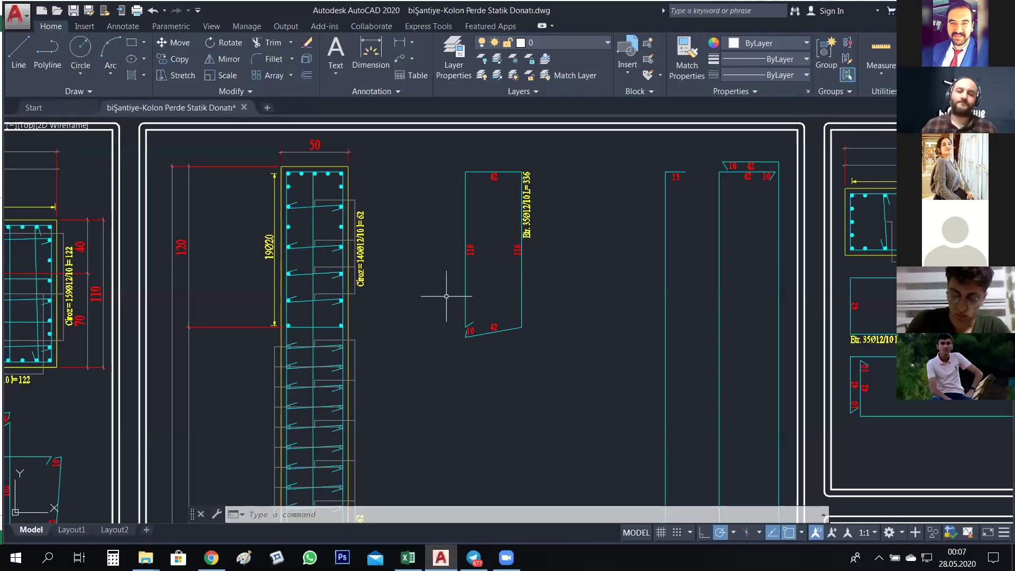
{"action": "scroll", "coordinate": [511, 312], "scroll_direction": "up", "scroll_amount": 6}
{"action": "scroll", "coordinate": [514, 319], "scroll_direction": "down", "scroll_amount": 6}
{"action": "scroll", "coordinate": [514, 319], "scroll_direction": "up", "scroll_amount": 6}
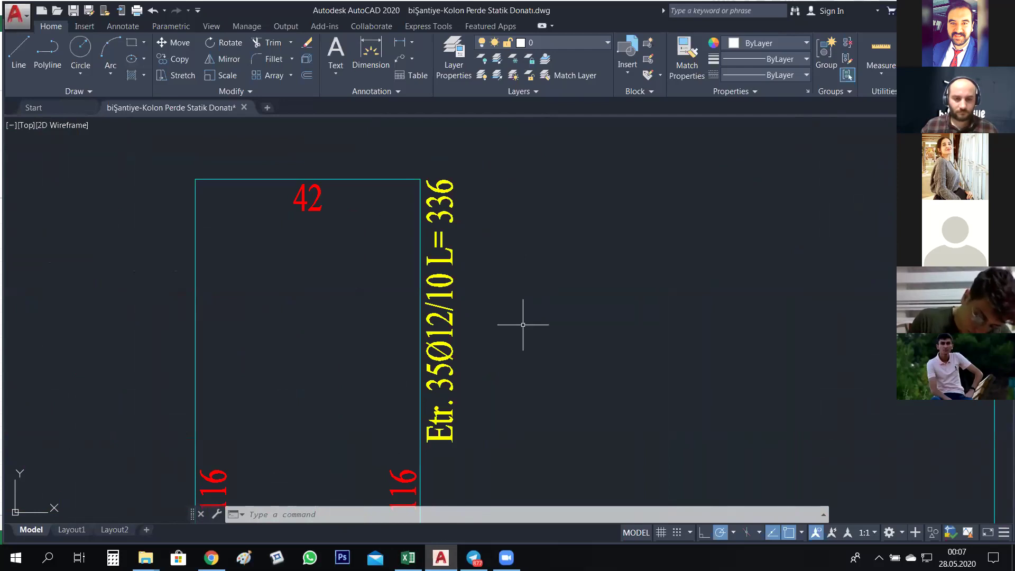
- Switch to Excel and fill SB3075's Etriye row with Demir Adedi 35, diameter 12, unit length 3,36 and Benzer 1
{"action": "mouse_move", "coordinate": [408, 558]}
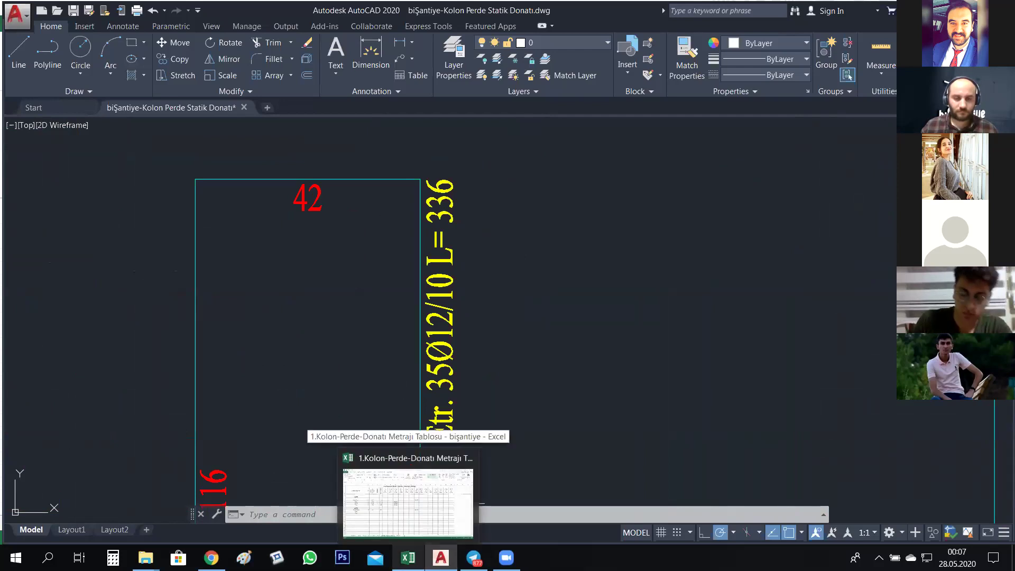
{"action": "left_click", "coordinate": [408, 502]}
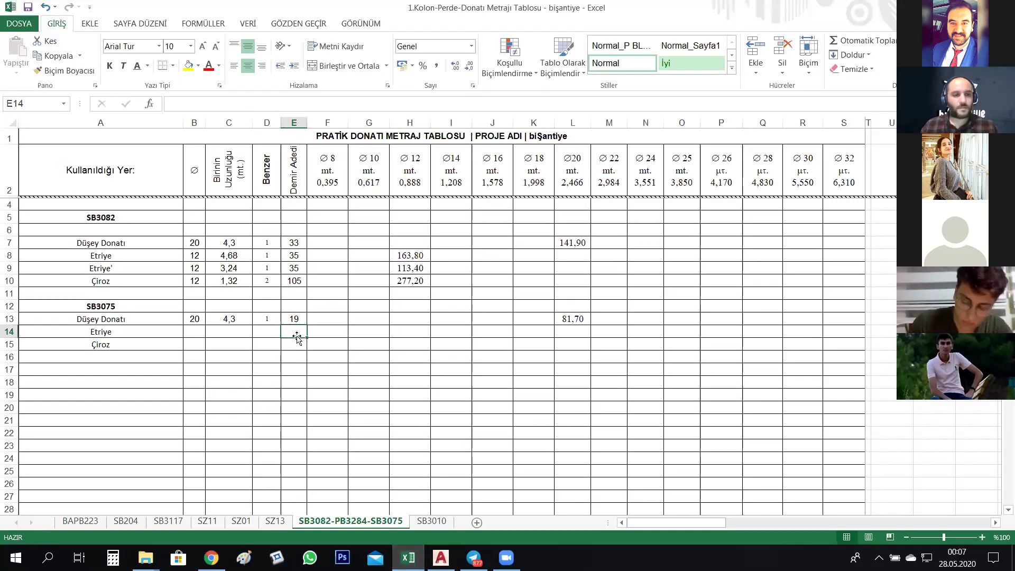
{"action": "type", "text": "35"}
{"action": "key", "text": "Return"}
{"action": "left_click", "coordinate": [192, 332]}
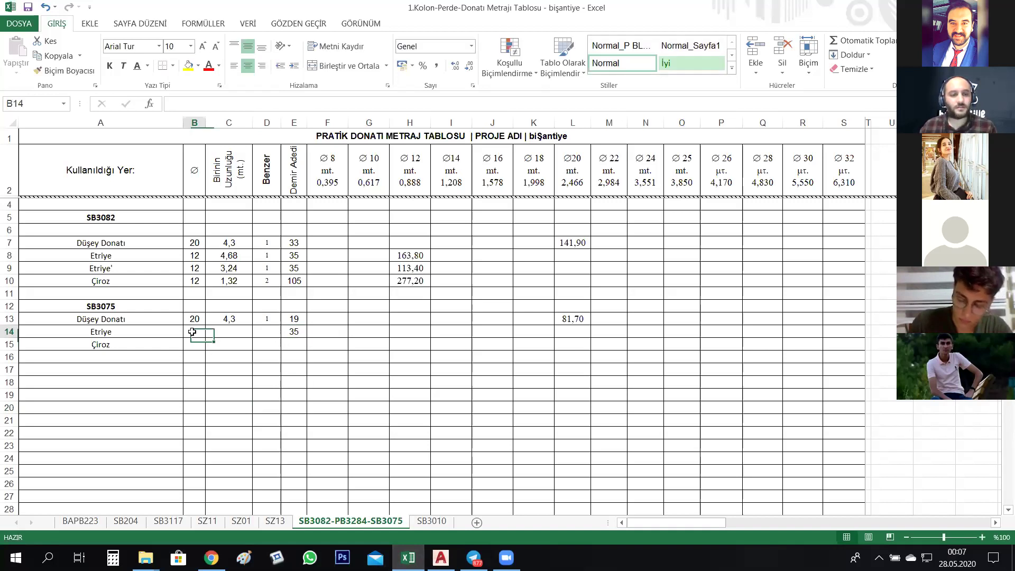
{"action": "type", "text": "12"}
{"action": "left_click", "coordinate": [233, 332]}
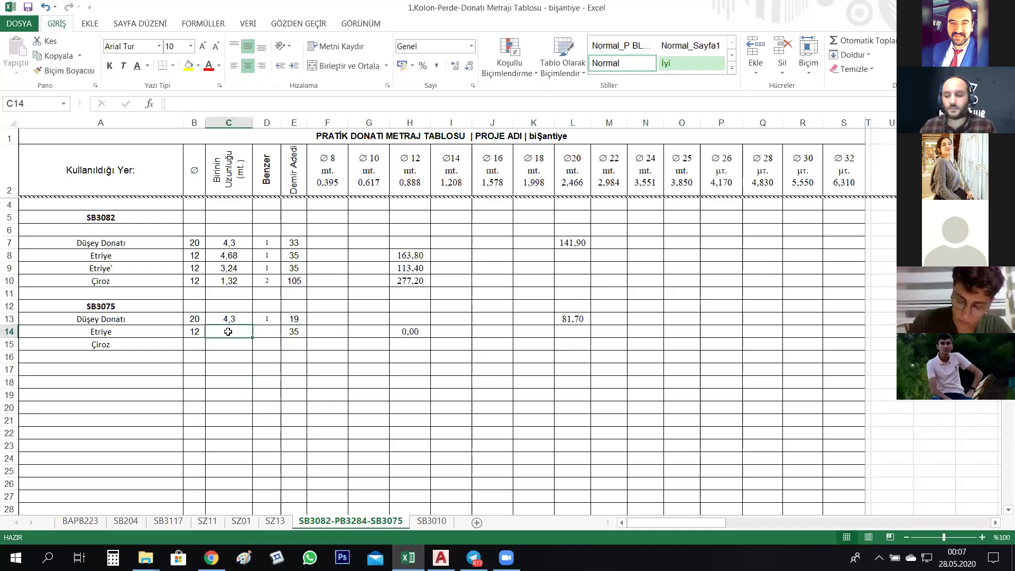
{"action": "type", "text": "3,36"}
{"action": "key", "text": "Return"}
{"action": "left_click", "coordinate": [267, 332]}
{"action": "type", "text": "1"}
{"action": "left_click", "coordinate": [293, 394]}
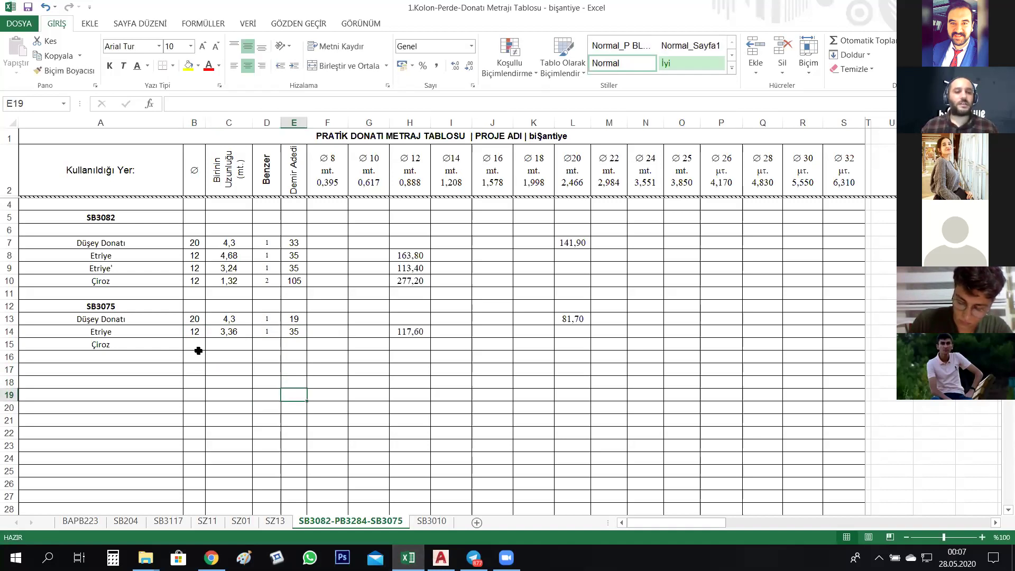
- Switch to AutoCAD and check the crosstie label and crosstie layout of the SB3075 section
{"action": "left_click", "coordinate": [441, 558]}
{"action": "scroll", "coordinate": [490, 347], "scroll_direction": "down", "scroll_amount": 5}
{"action": "scroll", "coordinate": [301, 394], "scroll_direction": "up", "scroll_amount": 1}
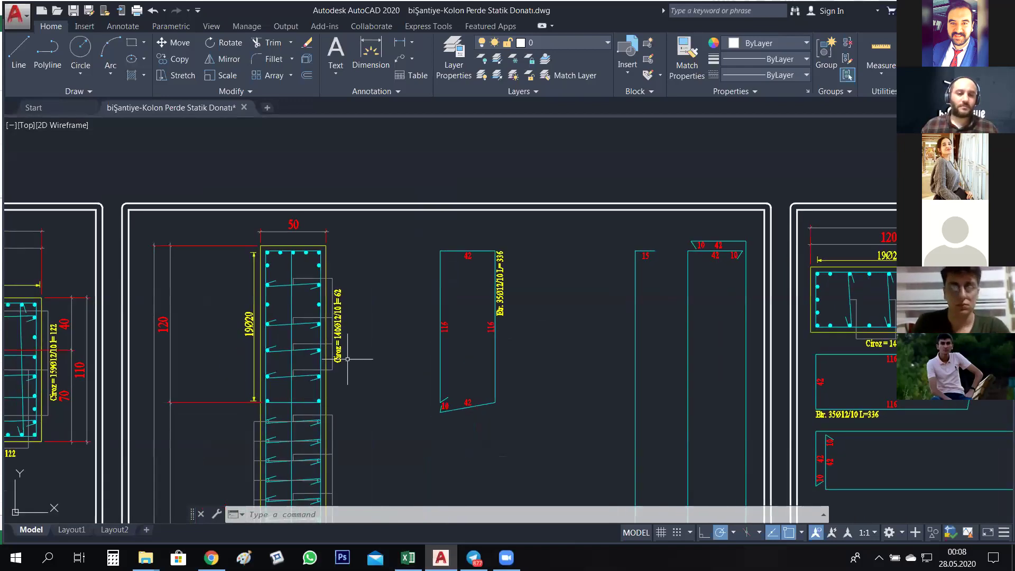
{"action": "scroll", "coordinate": [347, 359], "scroll_direction": "up", "scroll_amount": 4}
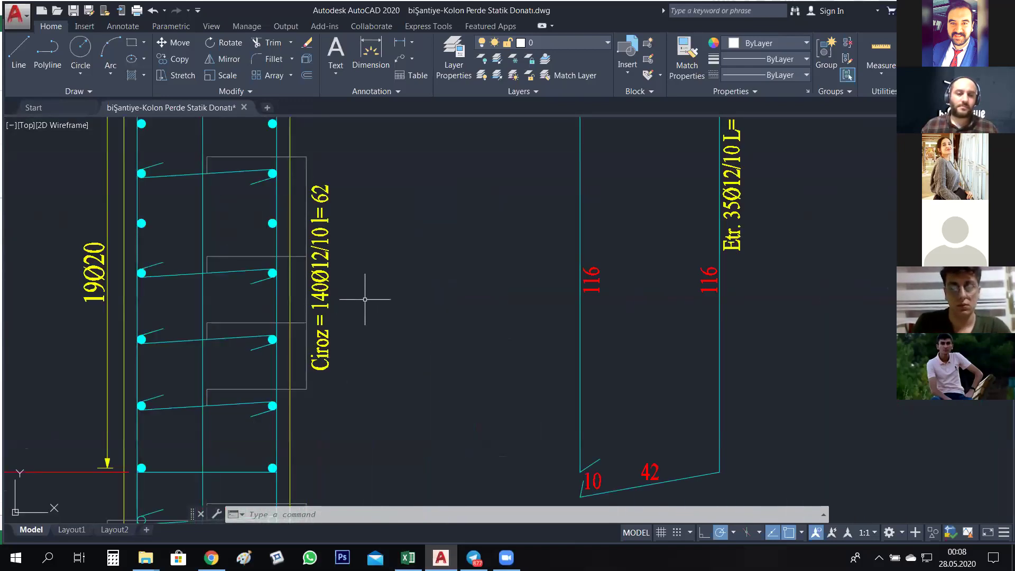
{"action": "left_click_drag", "start_coordinate": [363, 290], "coordinate": [361, 339]}
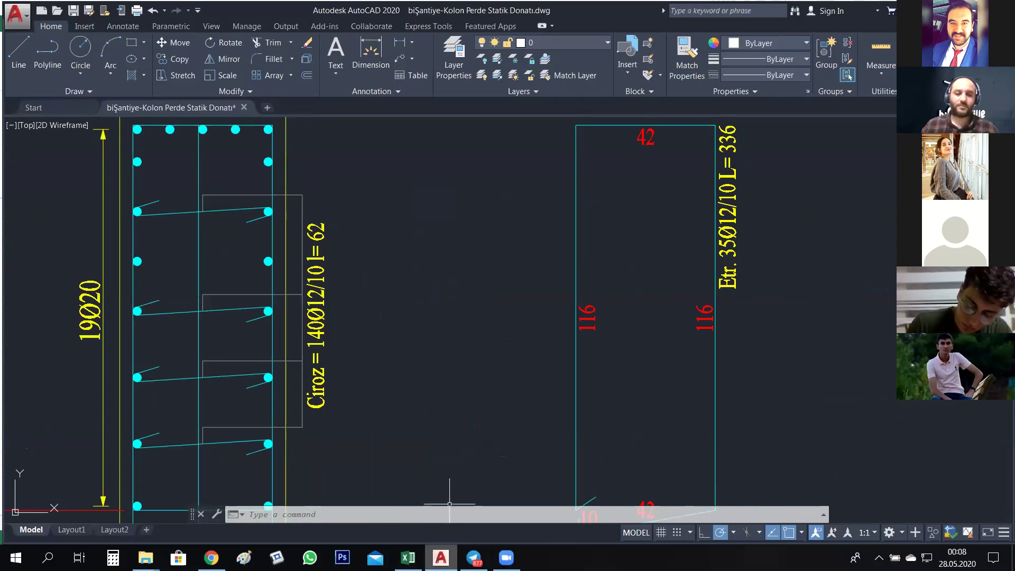
- Switch to Excel and fill SB3075's Çiroz row with Demir Adedi 140, diameter 12, unit length 0,62 and Benzer 1
{"action": "left_click", "coordinate": [408, 558]}
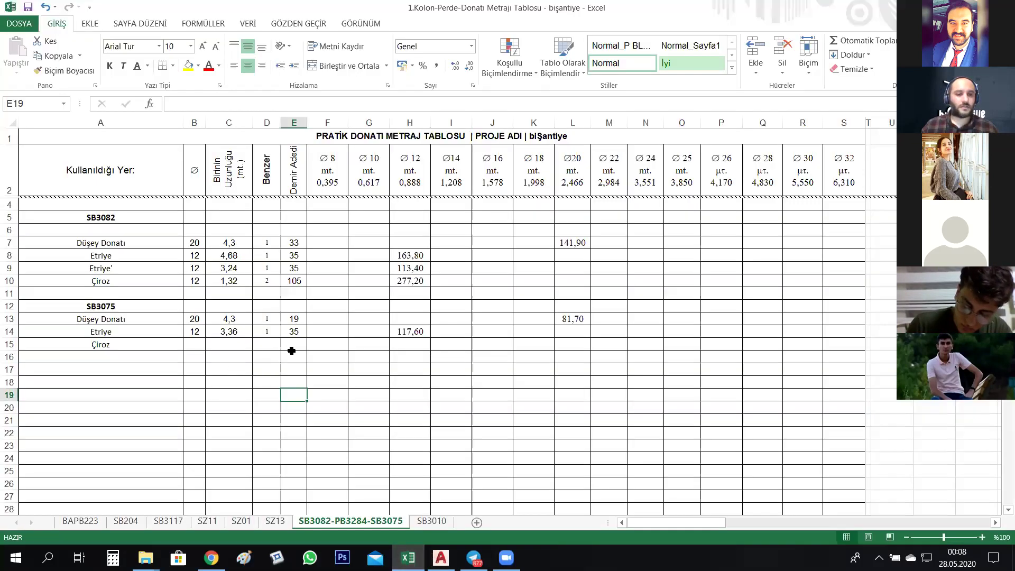
{"action": "left_click", "coordinate": [301, 346]}
{"action": "type", "text": "140"}
{"action": "key", "text": "Return"}
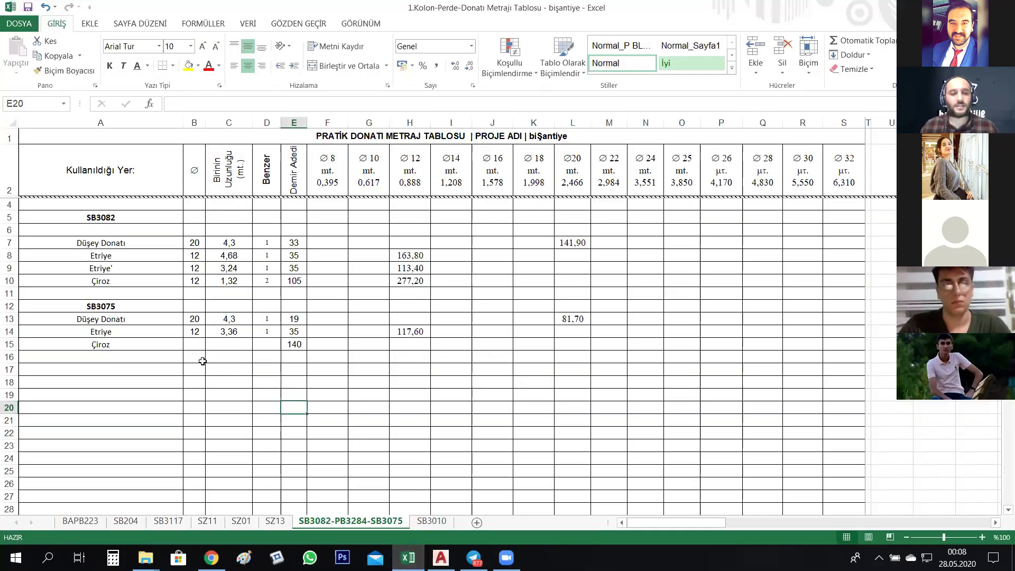
{"action": "left_click", "coordinate": [188, 342]}
{"action": "type", "text": "12"}
{"action": "key", "text": "Tab"}
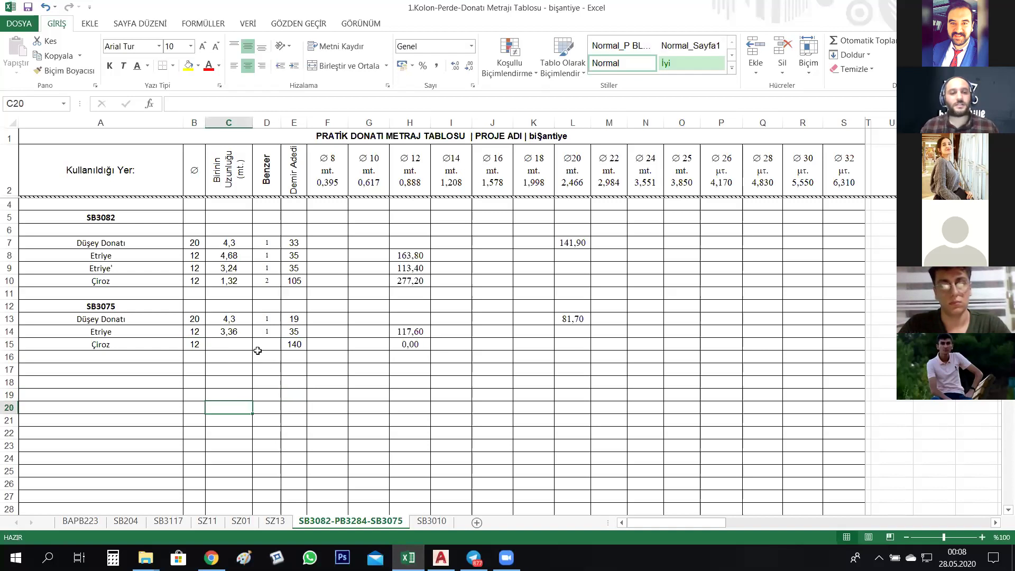
{"action": "type", "text": "0,"}
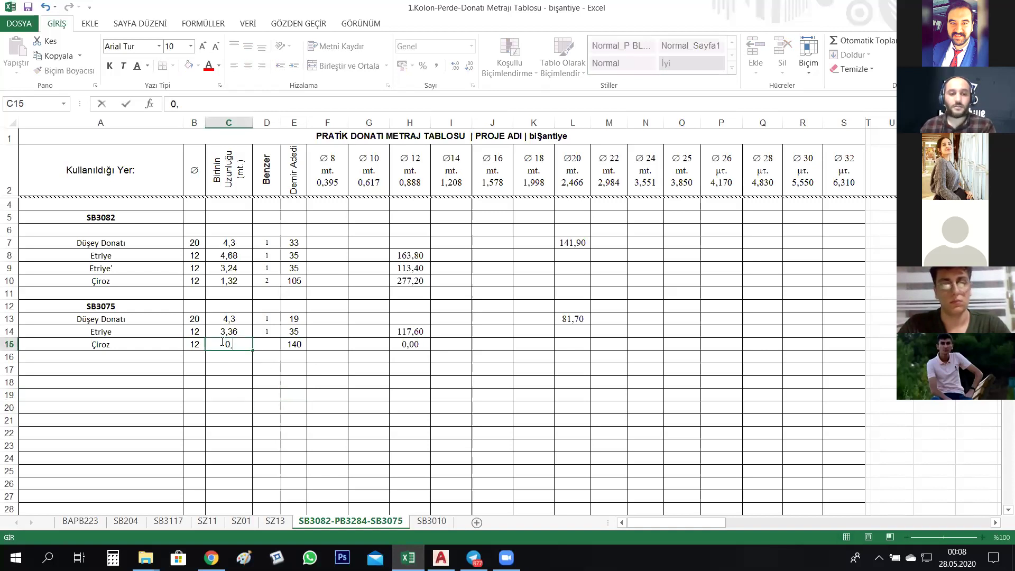
{"action": "type", "text": "62"}
{"action": "key", "text": "Tab"}
{"action": "type", "text": "1"}
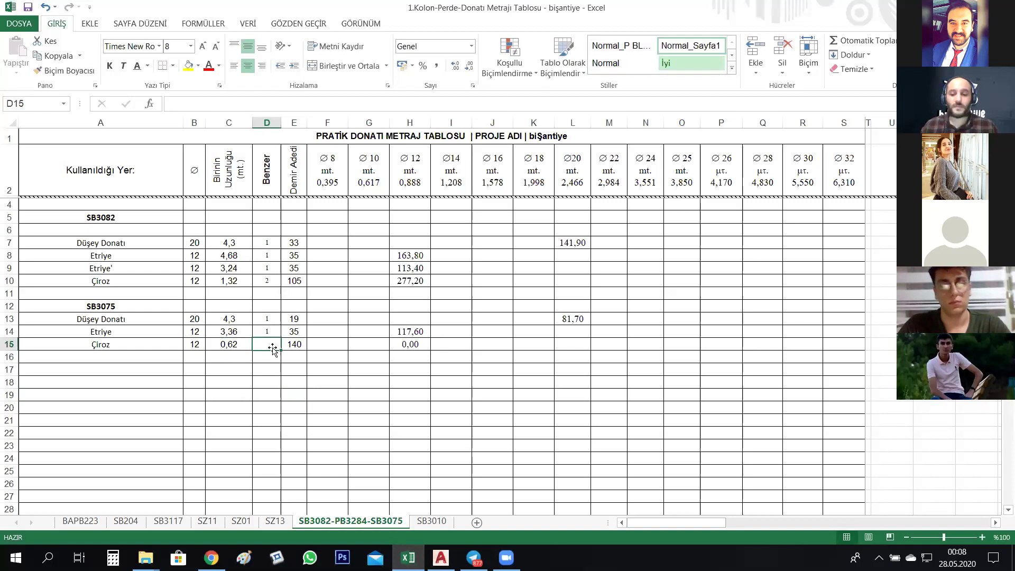
{"action": "left_click", "coordinate": [327, 412]}
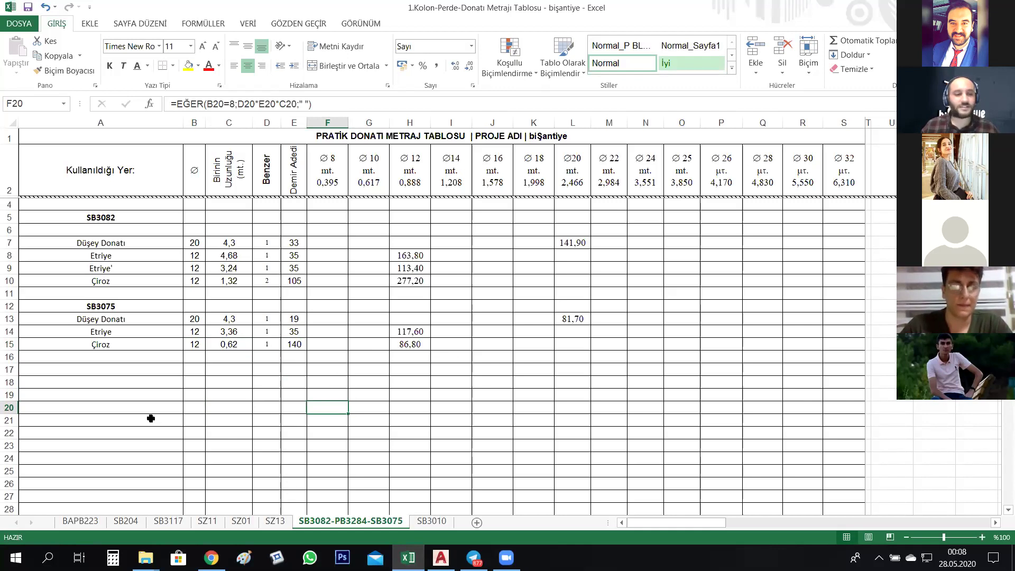
- Enter PB3284 as a bold heading in A17, leaving one blank row below the SB3075 block
{"action": "left_click", "coordinate": [121, 372]}
{"action": "type", "text": "pb"}
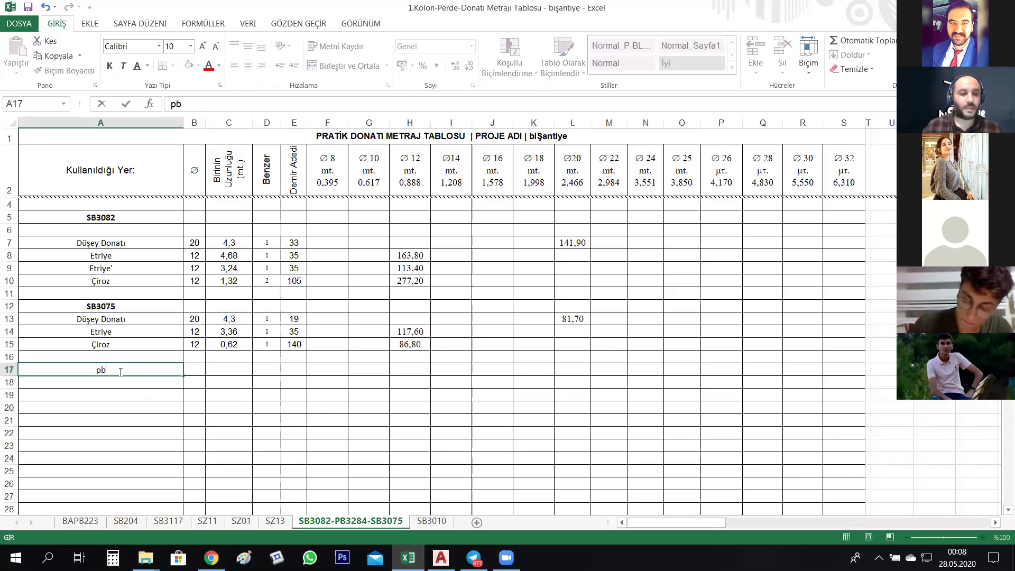
{"action": "key", "text": "BackSpace"}
{"action": "key", "text": "BackSpace"}
{"action": "type", "text": "PB3284"}
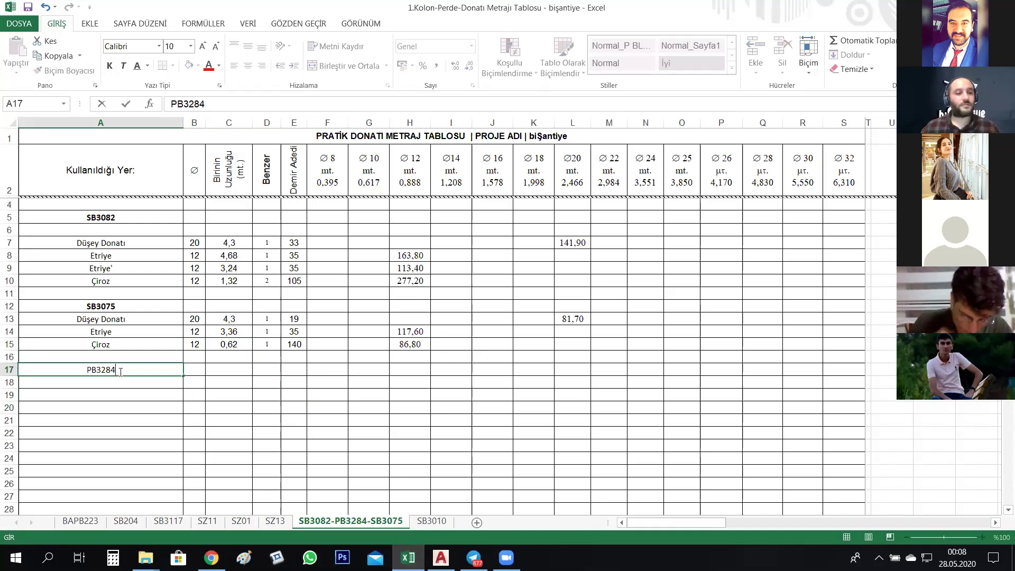
{"action": "key", "text": "ctrl+Return"}
{"action": "left_click", "coordinate": [109, 66]}
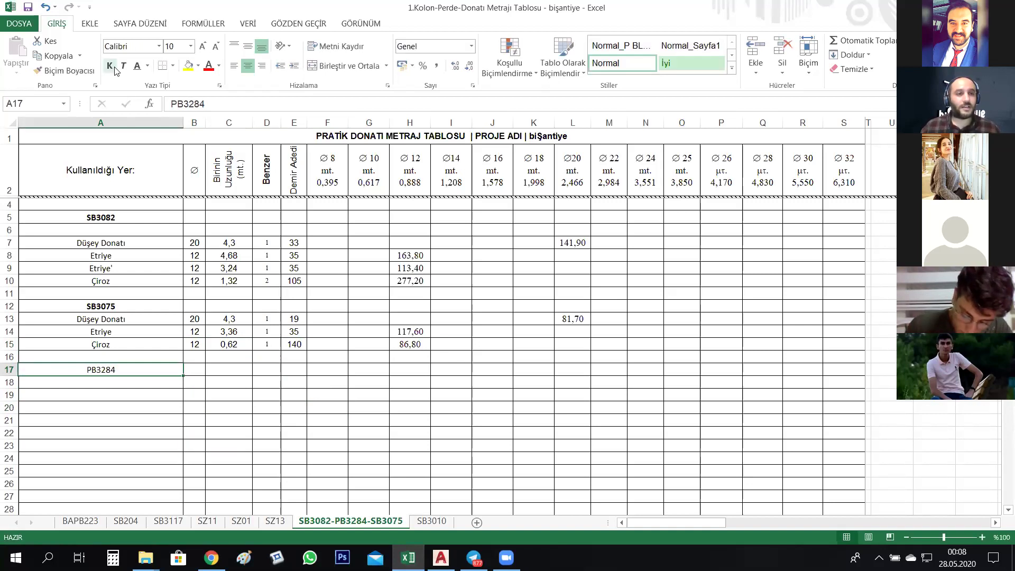
{"action": "left_click", "coordinate": [260, 451]}
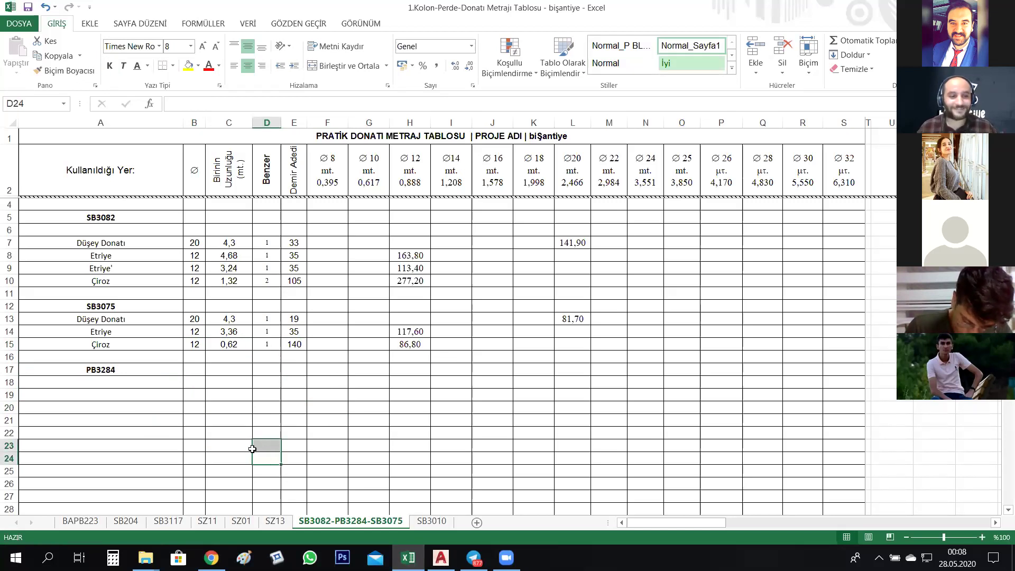
{"action": "left_click", "coordinate": [110, 382]}
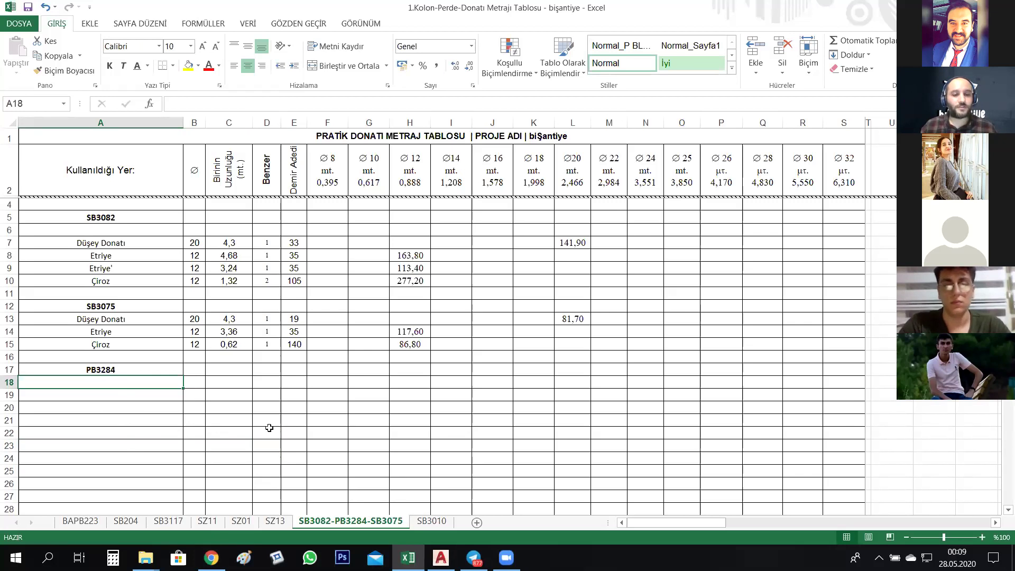
- Switch to AutoCAD and examine the vertical bar label and bar layout of the PB3284 wall body
{"action": "left_click", "coordinate": [441, 558]}
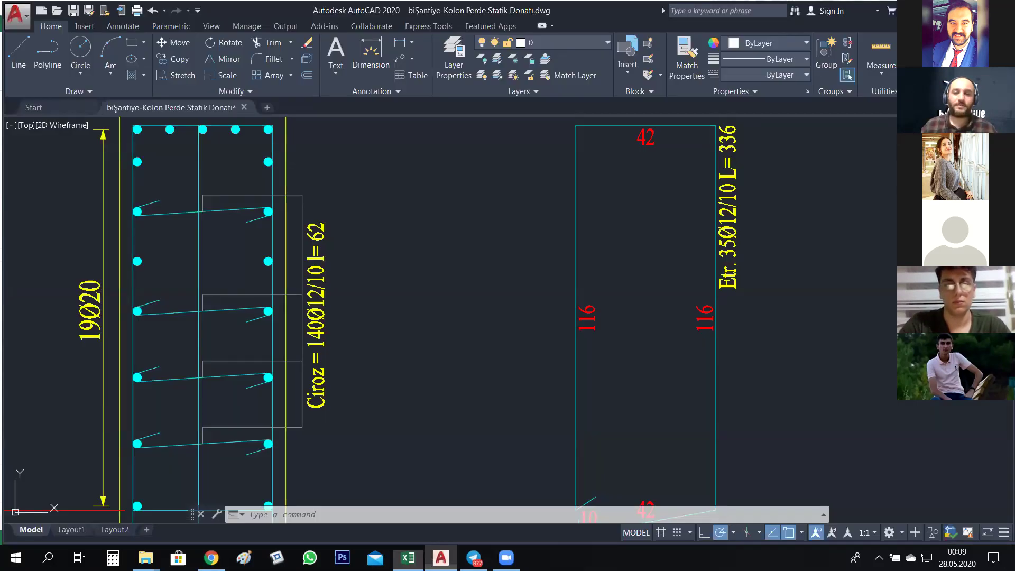
{"action": "scroll", "coordinate": [453, 385], "scroll_direction": "down", "scroll_amount": 10}
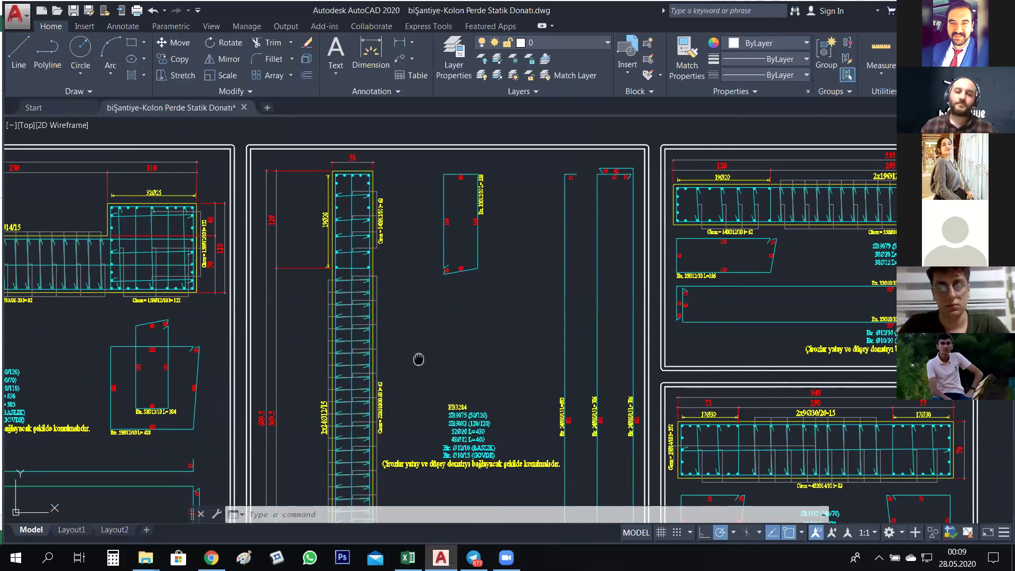
{"action": "left_click_drag", "start_coordinate": [418, 359], "coordinate": [426, 321]}
{"action": "scroll", "coordinate": [427, 320], "scroll_direction": "up", "scroll_amount": 3}
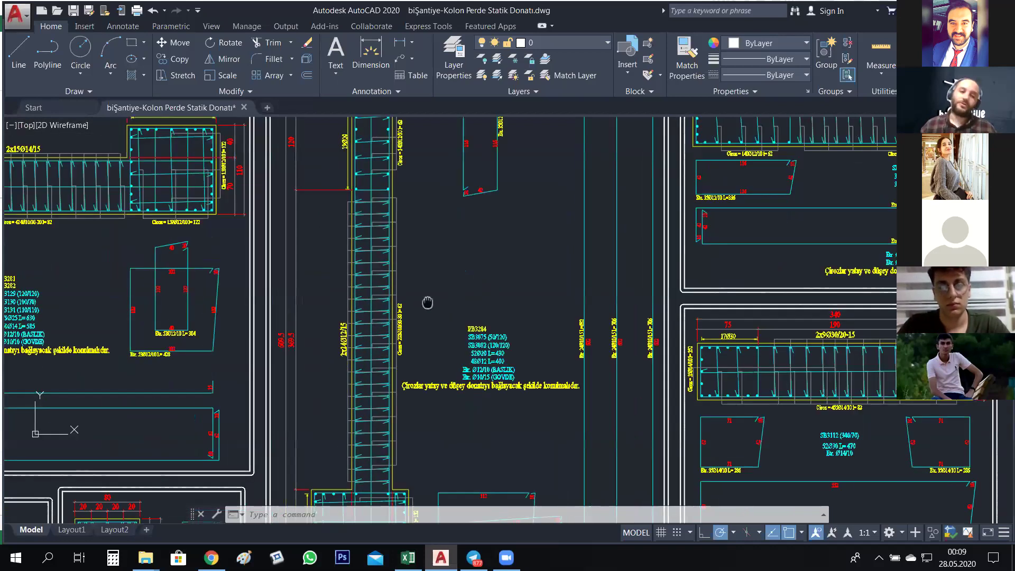
{"action": "scroll", "coordinate": [357, 329], "scroll_direction": "down", "scroll_amount": 3}
{"action": "scroll", "coordinate": [359, 325], "scroll_direction": "up", "scroll_amount": 5}
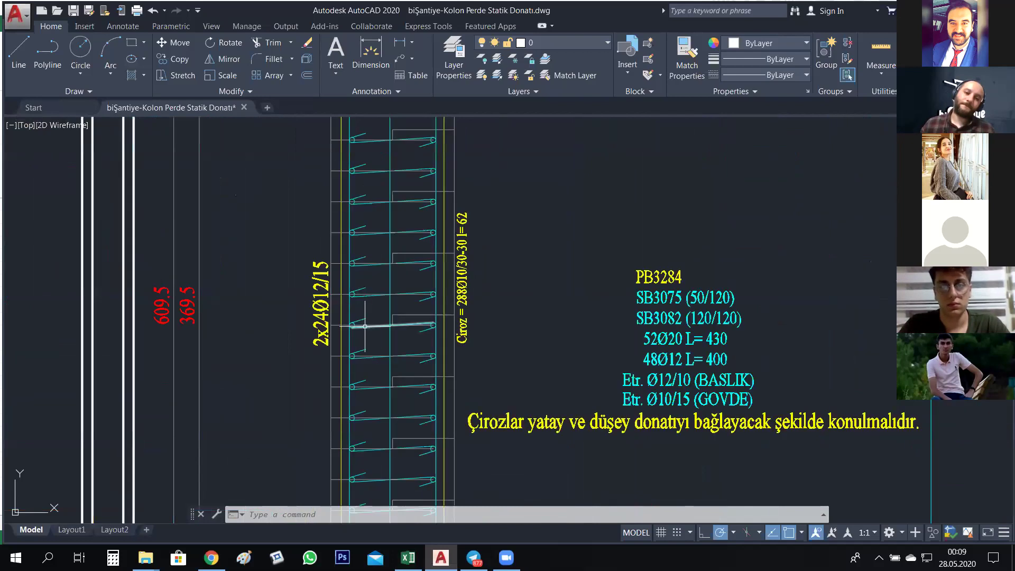
{"action": "scroll", "coordinate": [364, 321], "scroll_direction": "down", "scroll_amount": 2}
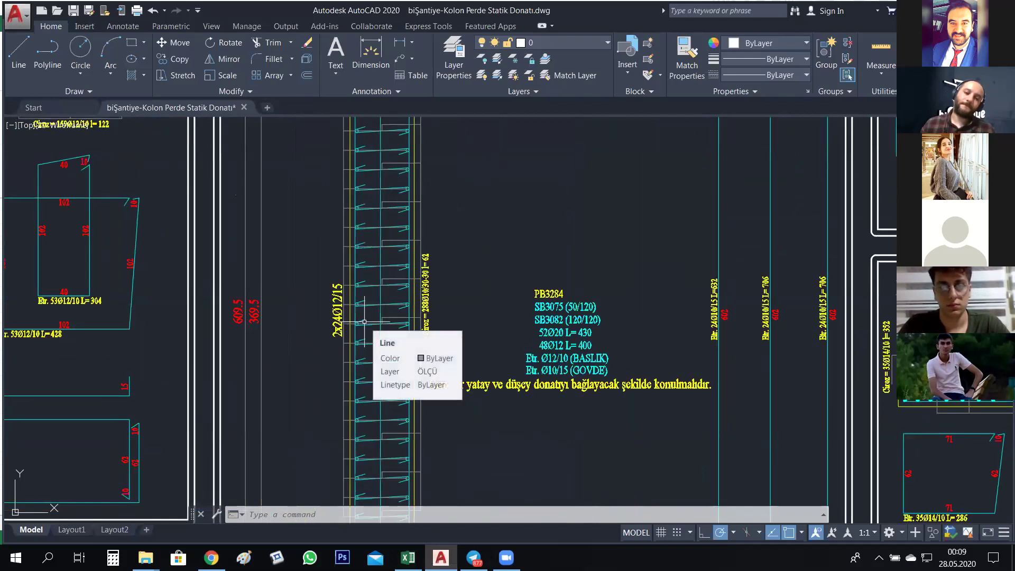
{"action": "scroll", "coordinate": [364, 322], "scroll_direction": "up", "scroll_amount": 2}
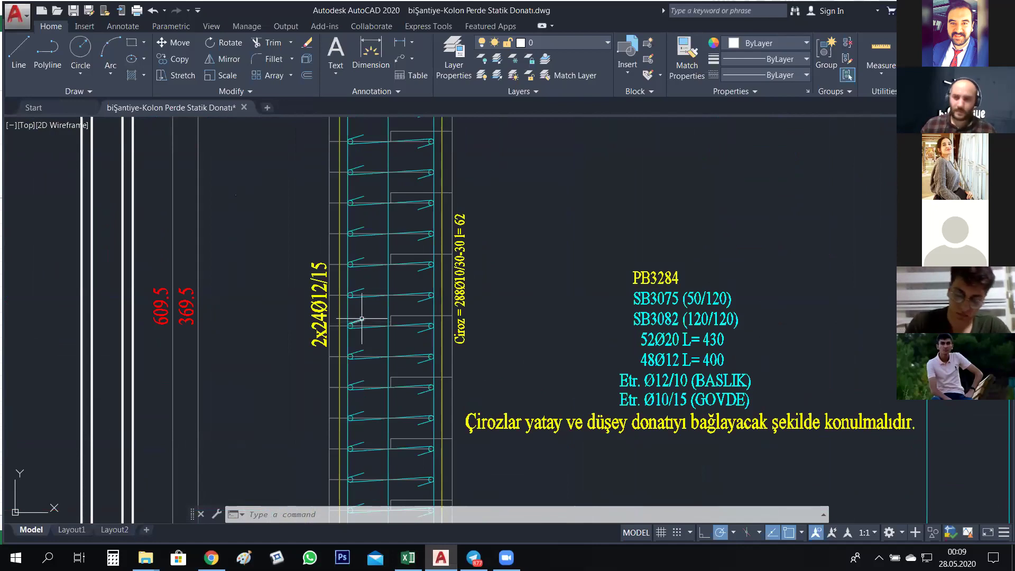
- Check the crosstie label beside the PB3284 wall body for its quantity, diameter, spacing and length
{"action": "left_click_drag", "start_coordinate": [476, 291], "coordinate": [441, 340]}
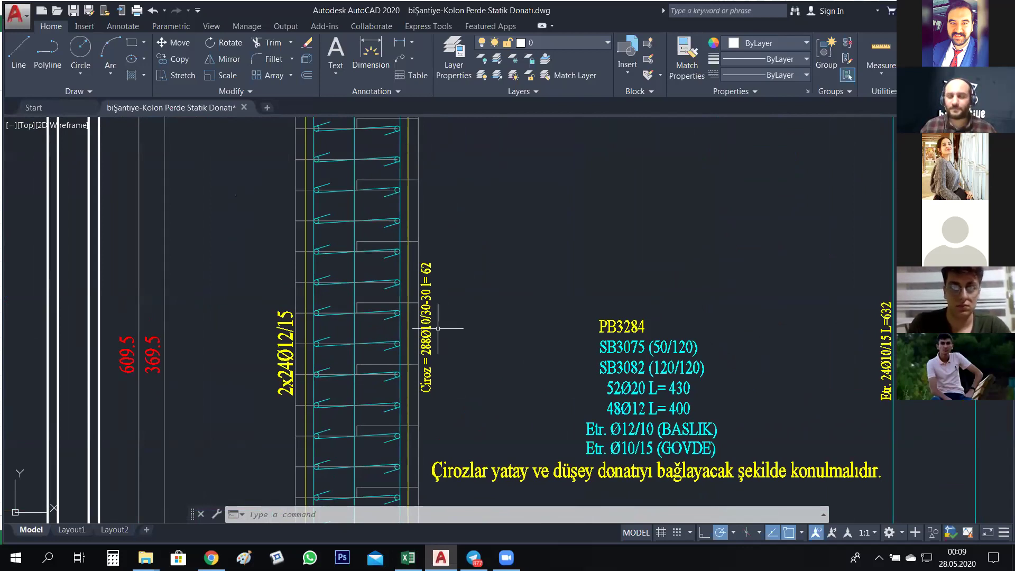
{"action": "left_click_drag", "start_coordinate": [456, 328], "coordinate": [456, 332]}
{"action": "scroll", "coordinate": [456, 332], "scroll_direction": "up", "scroll_amount": 2}
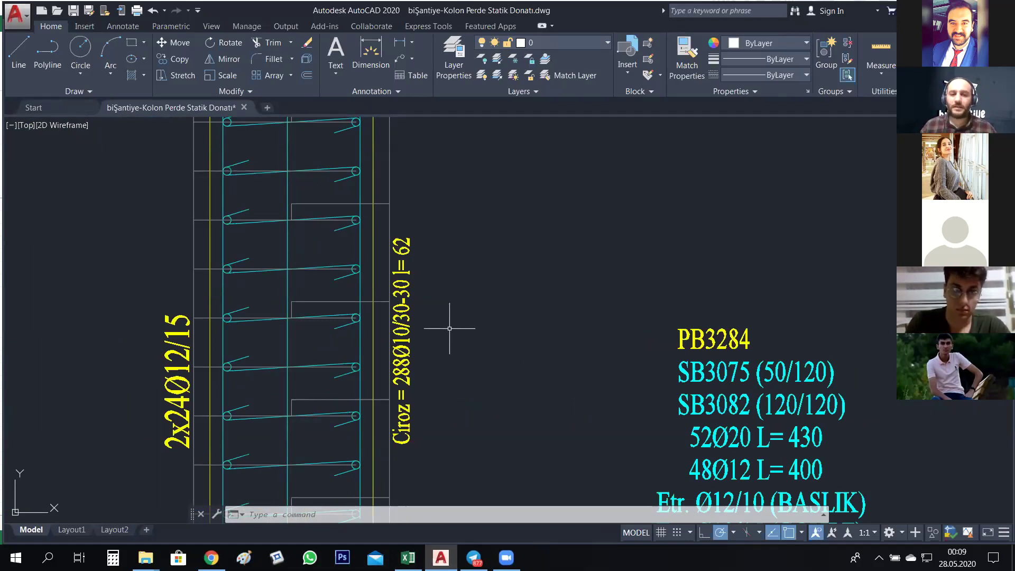
{"action": "scroll", "coordinate": [449, 329], "scroll_direction": "down", "scroll_amount": 2}
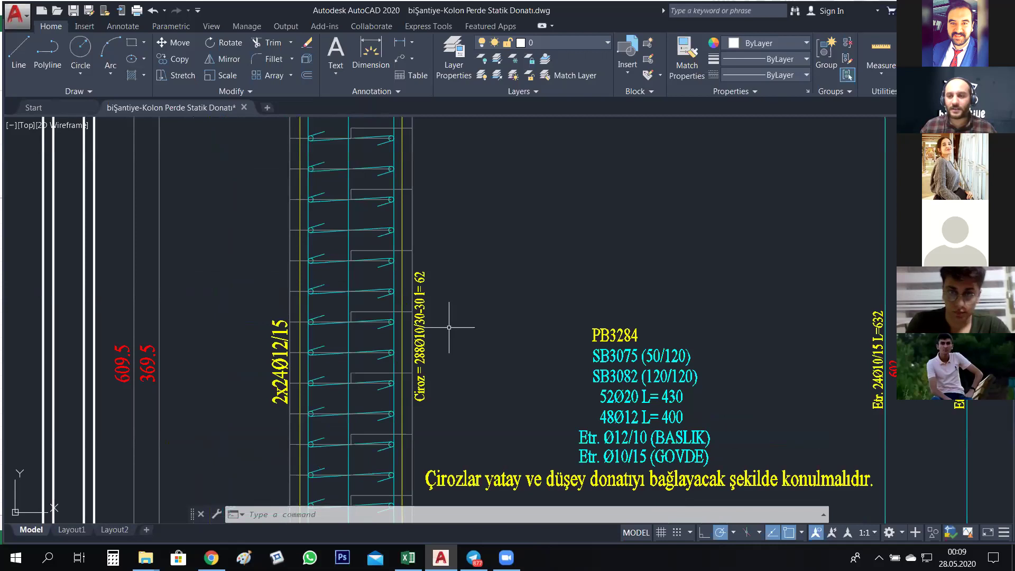
- Look over the whole PB3284 detail and locate the long Ø10 distribution bars drawn beside the wall section
{"action": "scroll", "coordinate": [448, 327], "scroll_direction": "down", "scroll_amount": 4}
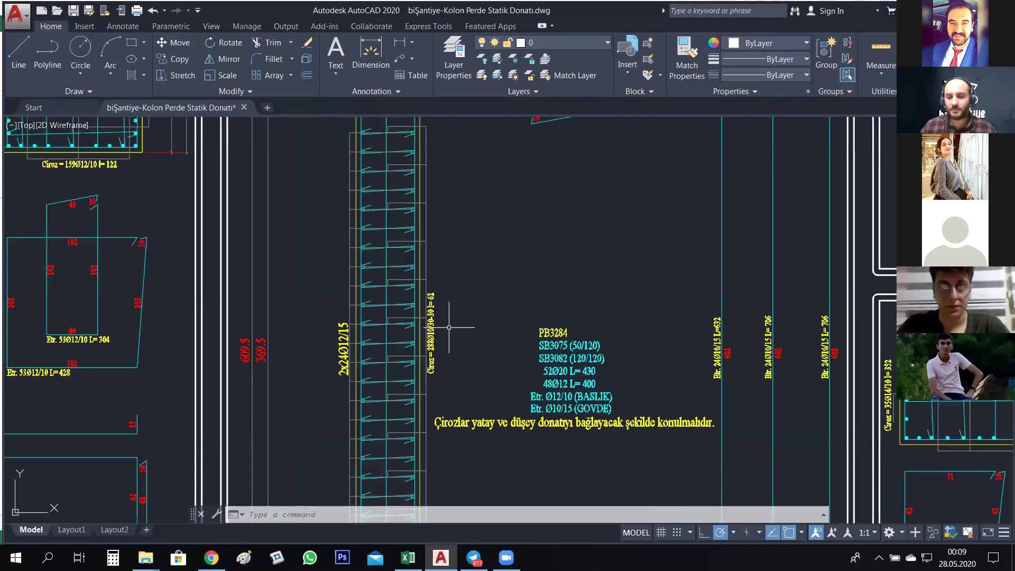
{"action": "mouse_move", "coordinate": [600, 308]}
{"action": "left_mouse_down"}
{"action": "mouse_move", "coordinate": [499, 301]}
{"action": "mouse_move", "coordinate": [507, 318]}
{"action": "mouse_move", "coordinate": [493, 354]}
{"action": "mouse_move", "coordinate": [504, 288]}
{"action": "left_mouse_up"}
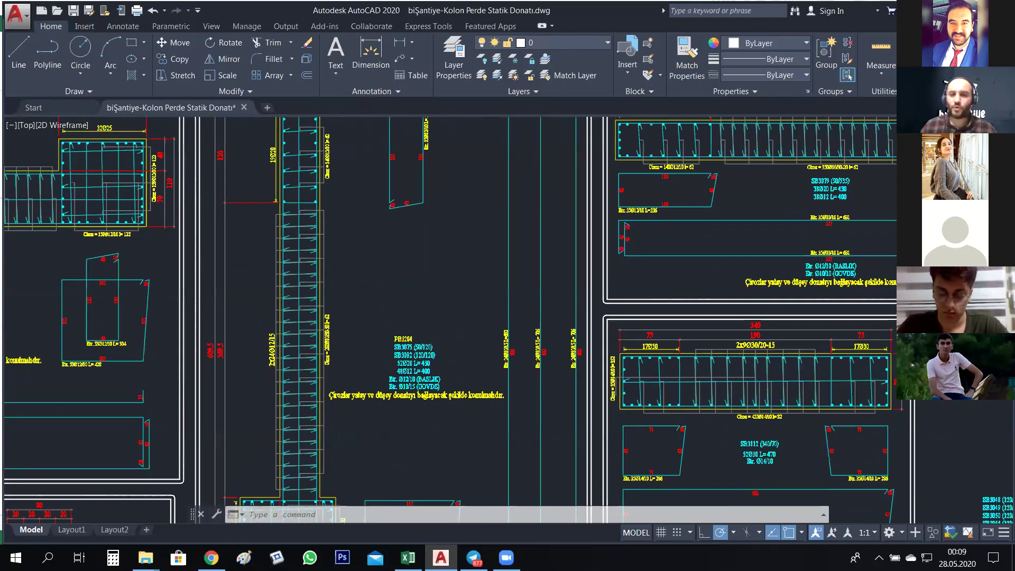
{"action": "scroll", "coordinate": [500, 302], "scroll_direction": "down", "scroll_amount": 2}
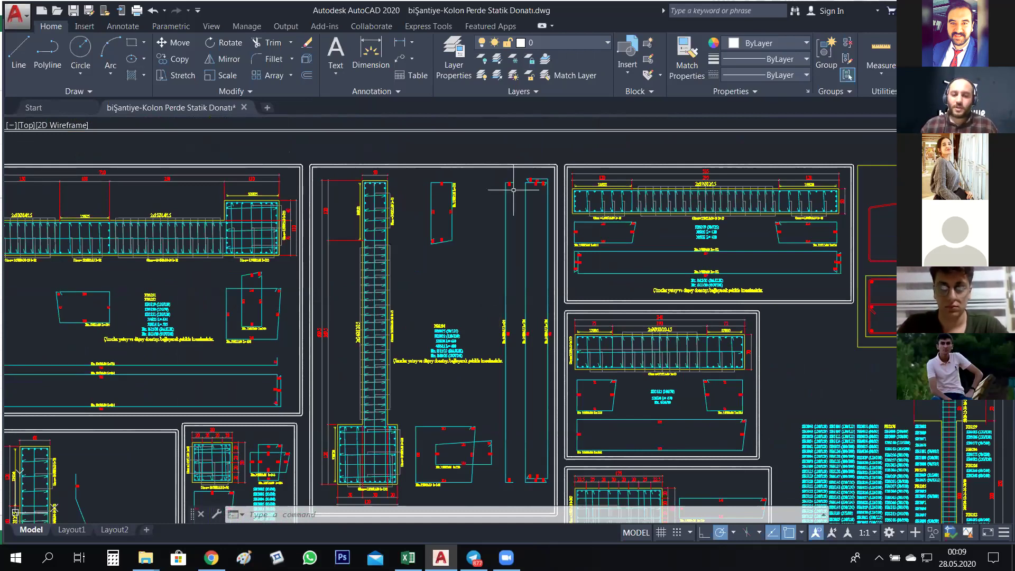
{"action": "scroll", "coordinate": [516, 336], "scroll_direction": "up", "scroll_amount": 2}
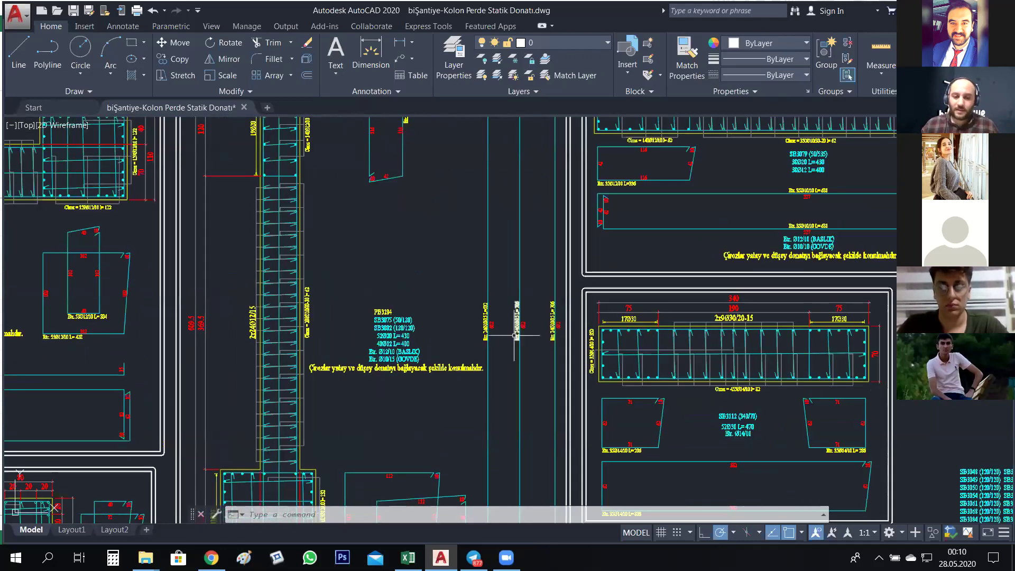
- Switch to Excel and label the first row under the PB3284 heading Düşey Donatı
{"action": "key", "text": "alt+Tab"}
{"action": "left_click", "coordinate": [106, 382]}
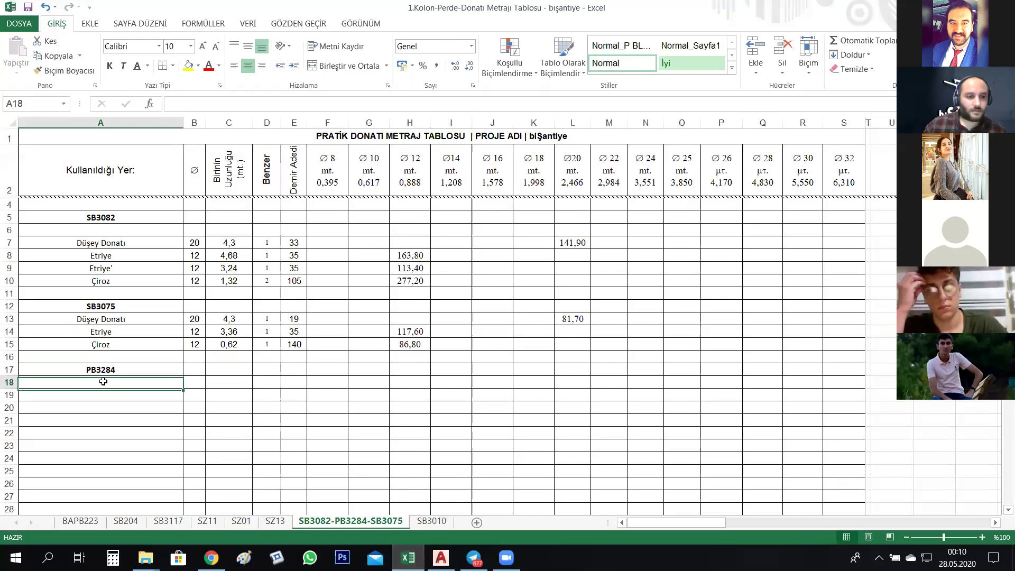
{"action": "type", "text": "dÜE"}
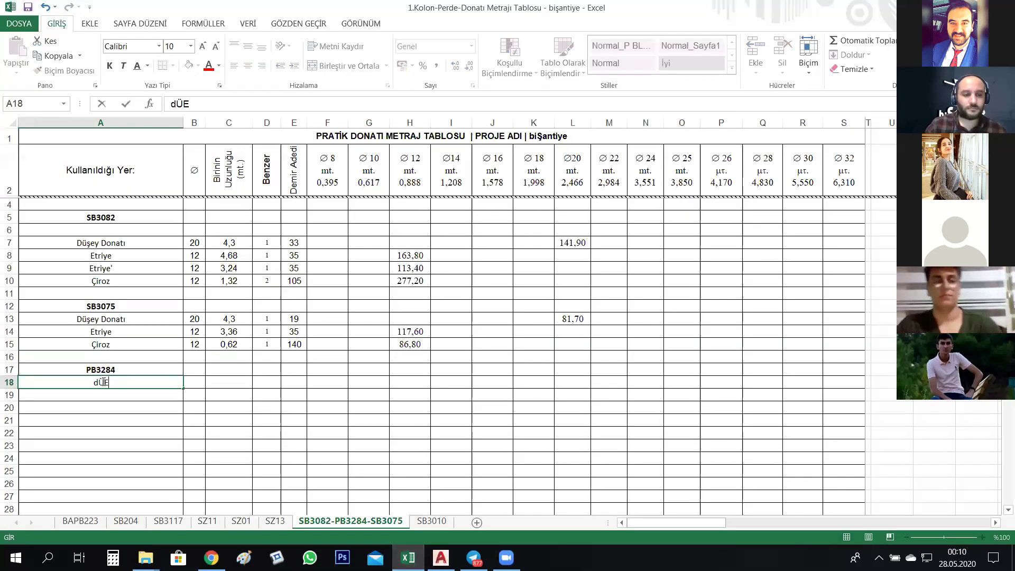
{"action": "key", "text": "BackSpace"}
{"action": "key", "text": "BackSpace"}
{"action": "key", "text": "BackSpace"}
{"action": "type", "text": "Düşey Donatı"}
{"action": "key", "text": "Return"}
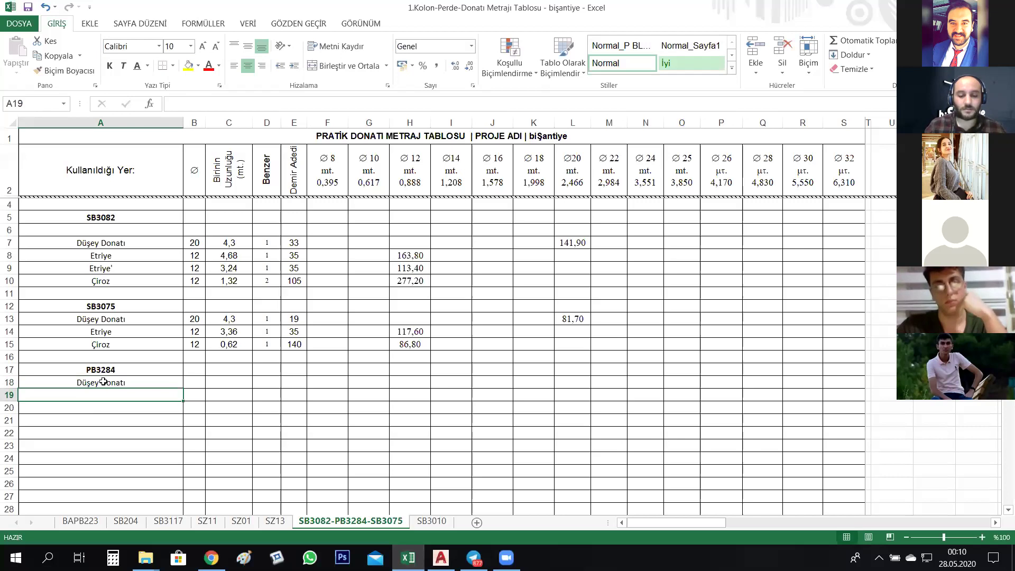
- Label the next three PB3284 rows Tevzi, Tevzi' and Çiroz in A19 to A21
{"action": "type", "text": "Tevzi"}
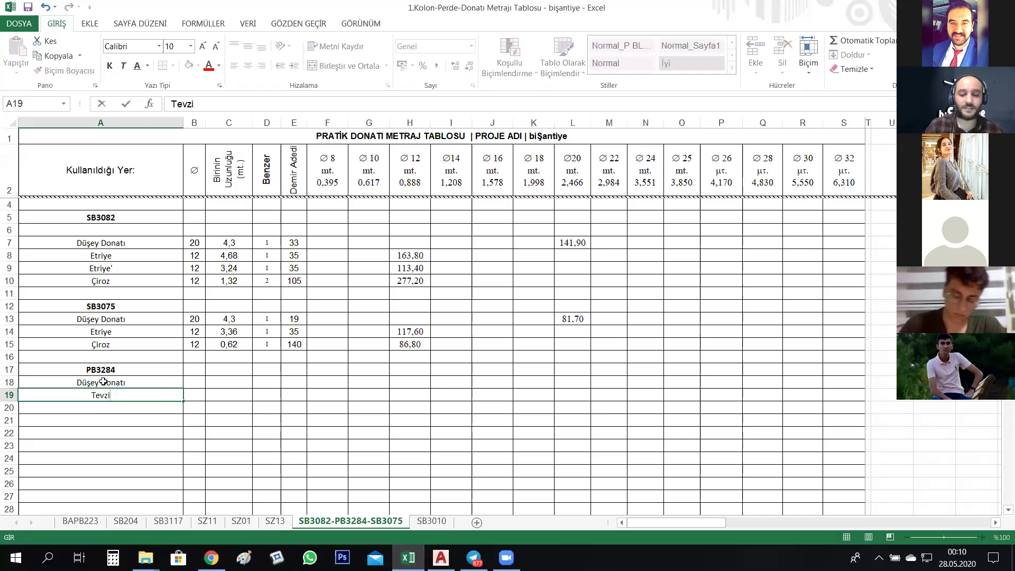
{"action": "key", "text": "Return"}
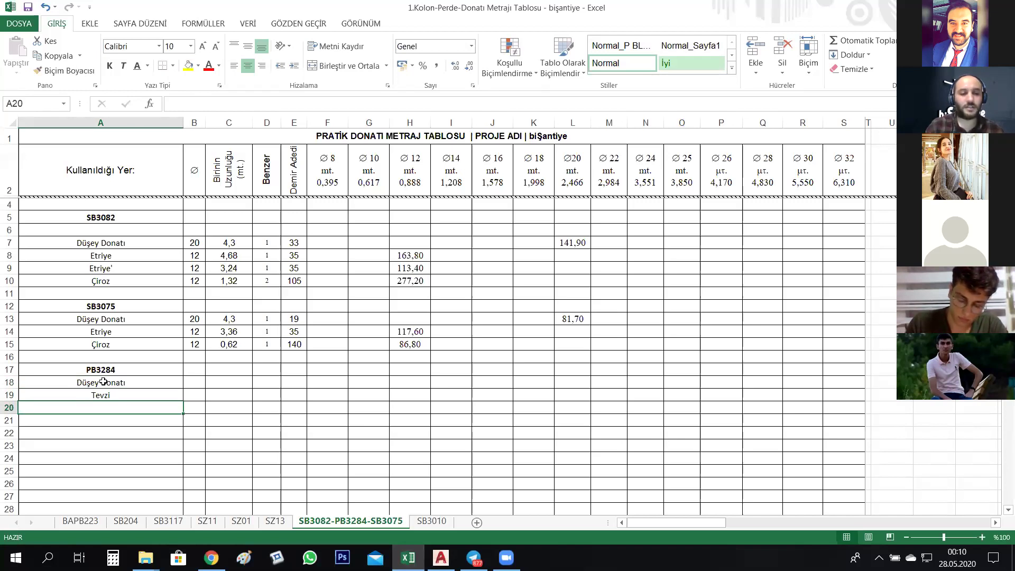
{"action": "type", "text": "Tevzi'"}
{"action": "left_click_drag", "start_coordinate": [87, 440], "coordinate": [86, 454]}
{"action": "left_click", "coordinate": [107, 420]}
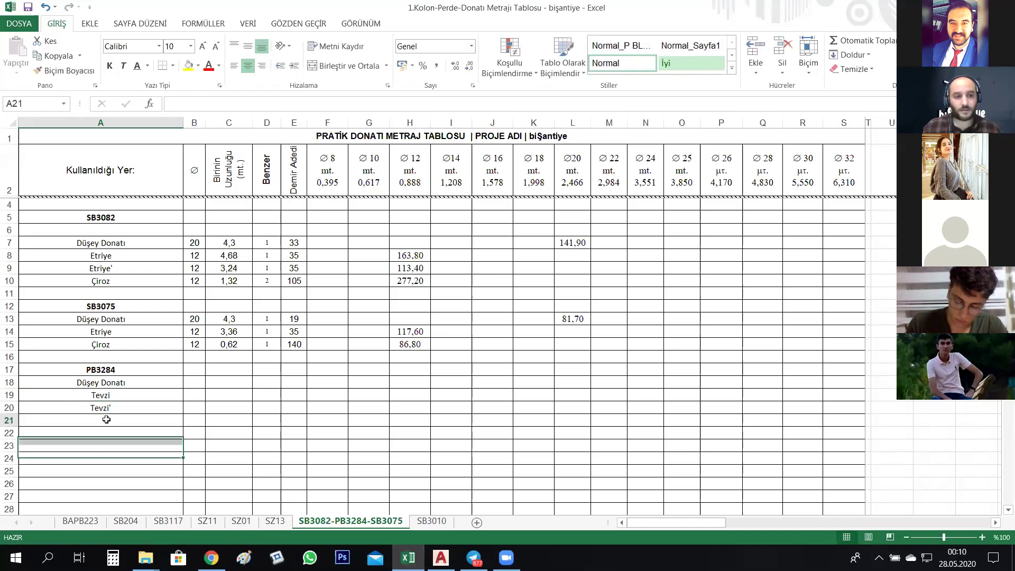
{"action": "type", "text": "Çiroz"}
{"action": "left_click", "coordinate": [143, 470]}
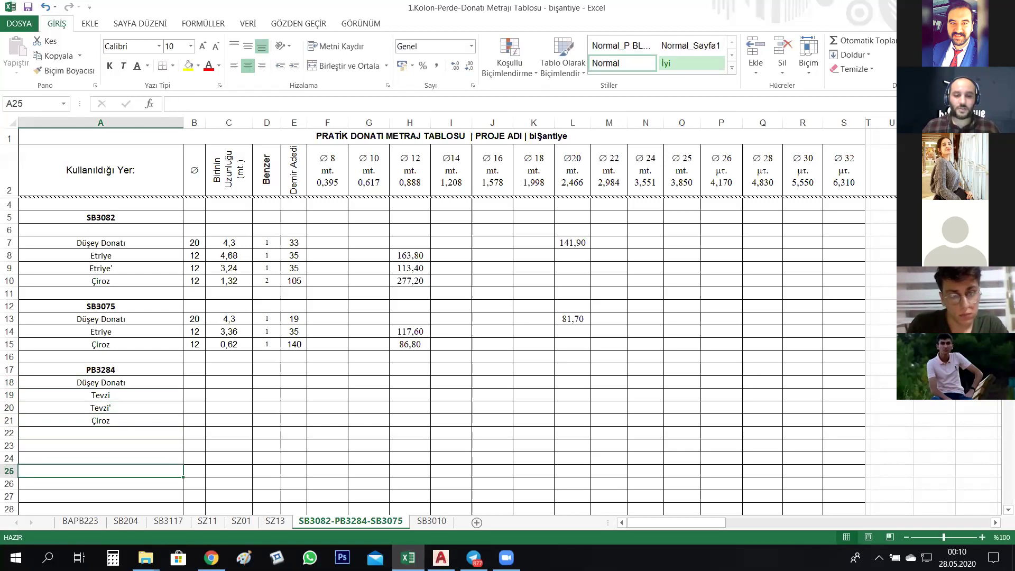
- Switch to AutoCAD and check the PB3284 note and wall label for the vertical bars' quantity, diameter and length
{"action": "key", "text": "alt+Tab"}
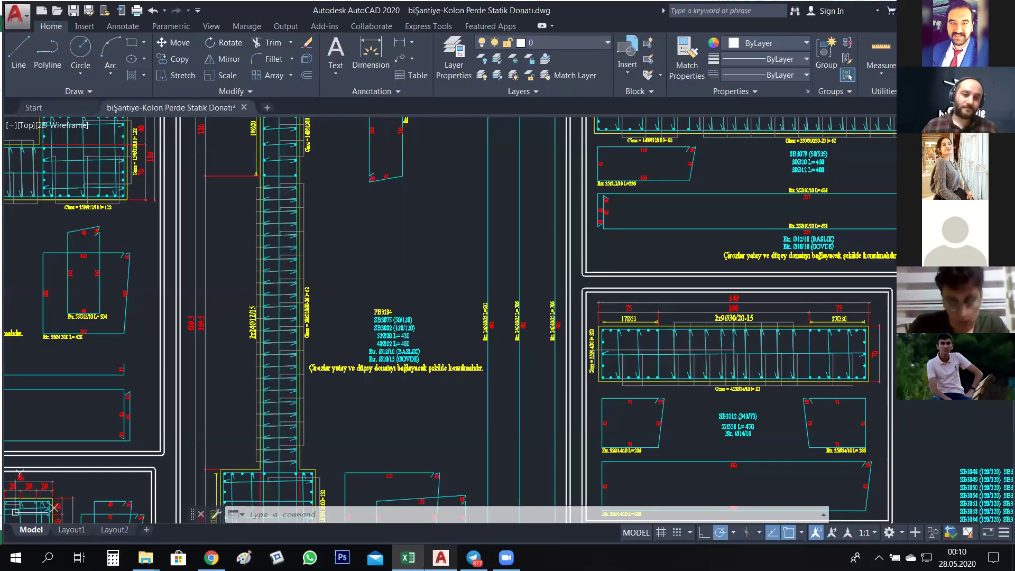
{"action": "scroll", "coordinate": [270, 329], "scroll_direction": "up", "scroll_amount": 2}
{"action": "scroll", "coordinate": [263, 327], "scroll_direction": "up", "scroll_amount": 3}
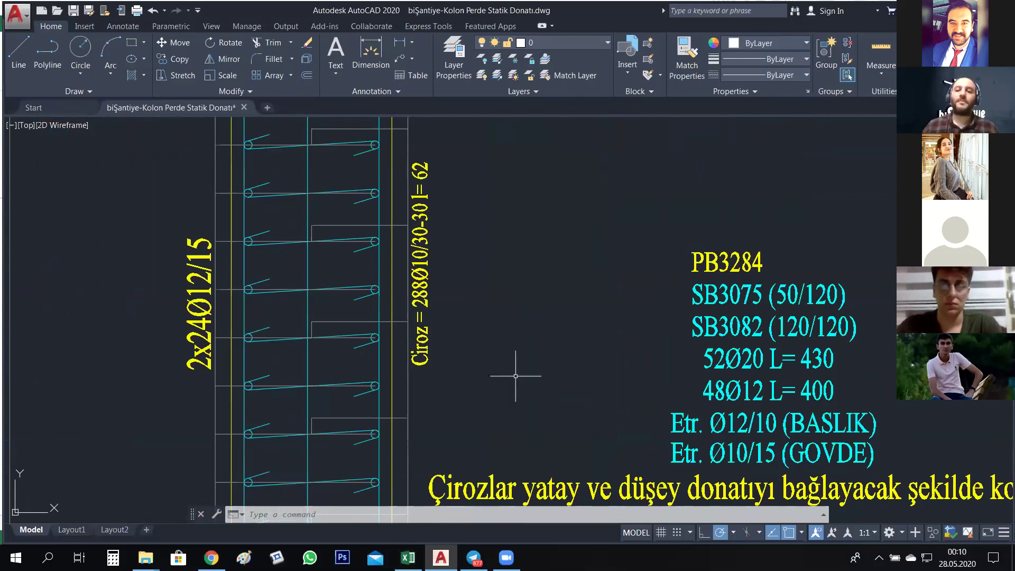
{"action": "left_click_drag", "start_coordinate": [828, 389], "coordinate": [655, 367]}
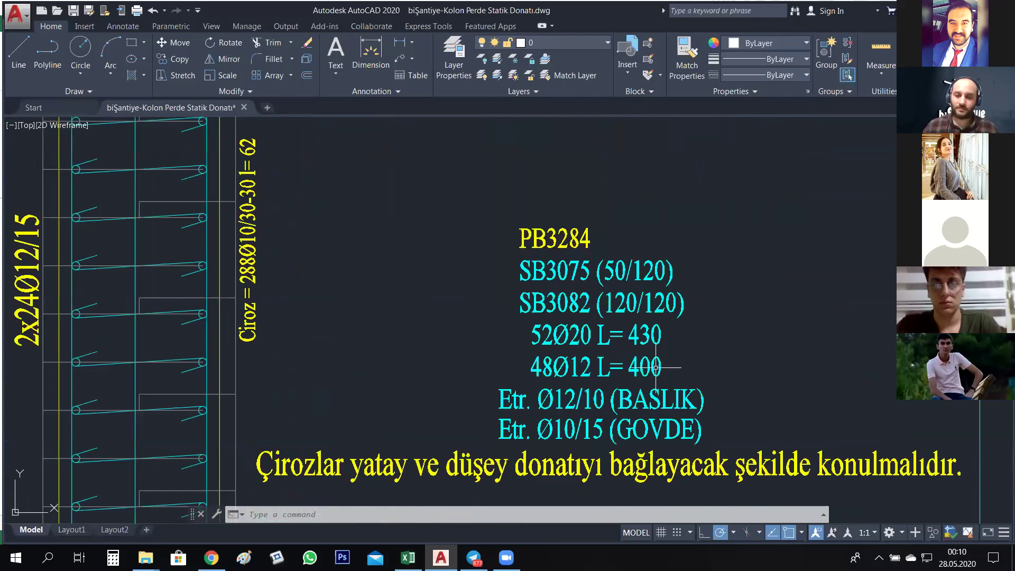
{"action": "mouse_move", "coordinate": [679, 397]}
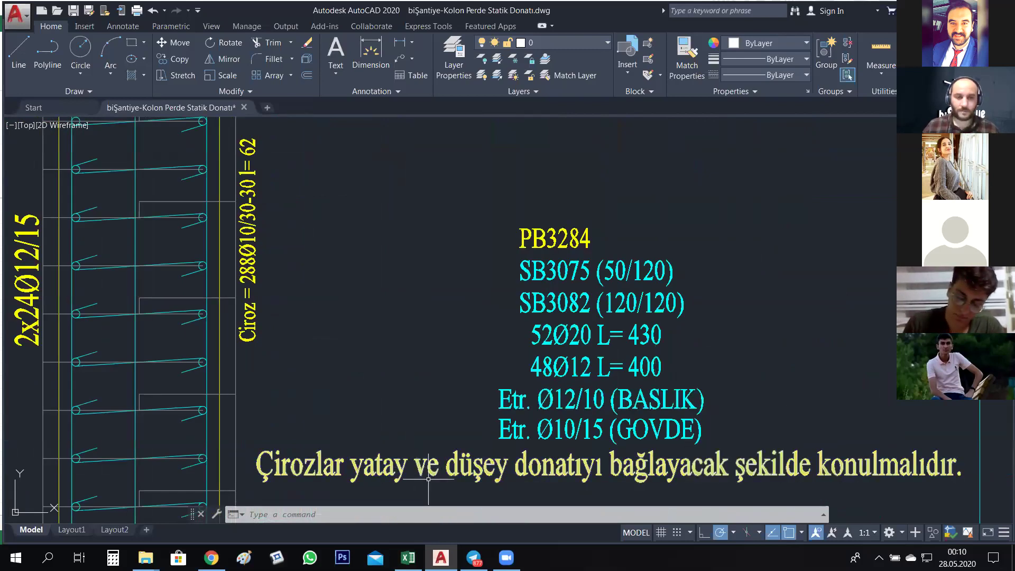
- Switch to Excel and fill the PB3284 Düşey Donatı row with diameter 12, length 4, Benzer 1 and quantity 48
{"action": "left_click", "coordinate": [408, 557]}
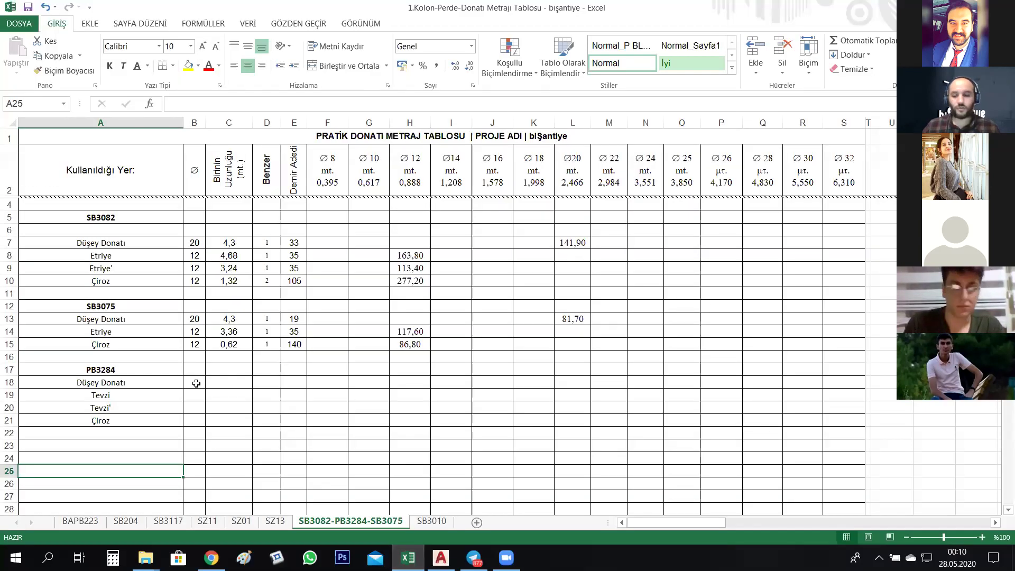
{"action": "left_click", "coordinate": [294, 382]}
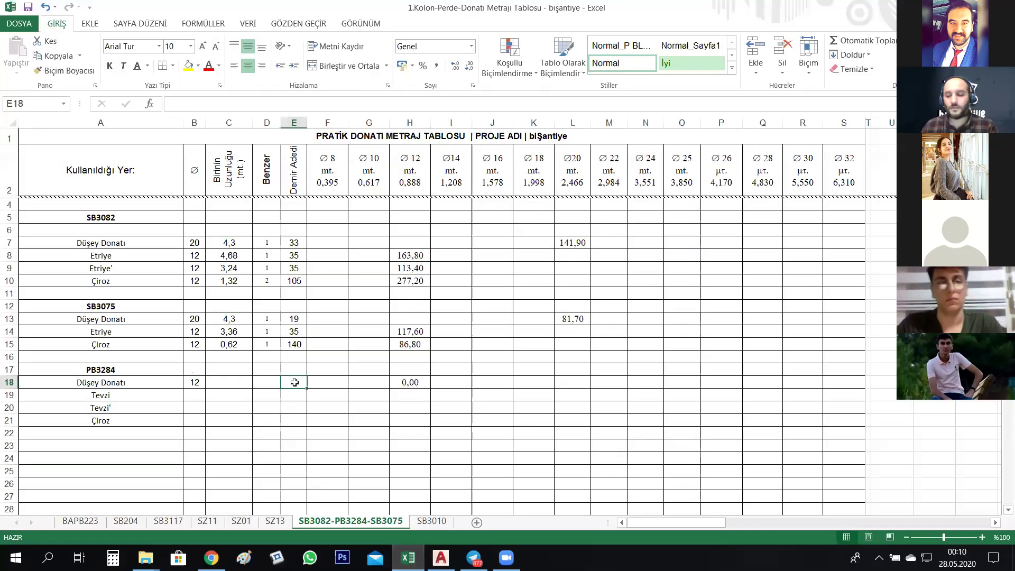
{"action": "type", "text": "48"}
{"action": "left_click", "coordinate": [265, 382]}
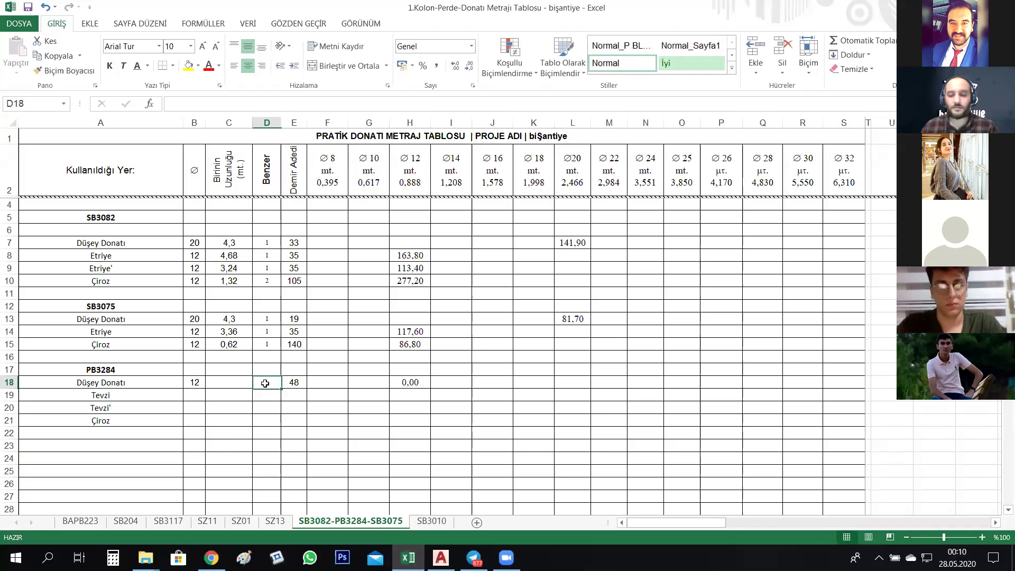
{"action": "type", "text": "1"}
{"action": "left_click", "coordinate": [278, 432]}
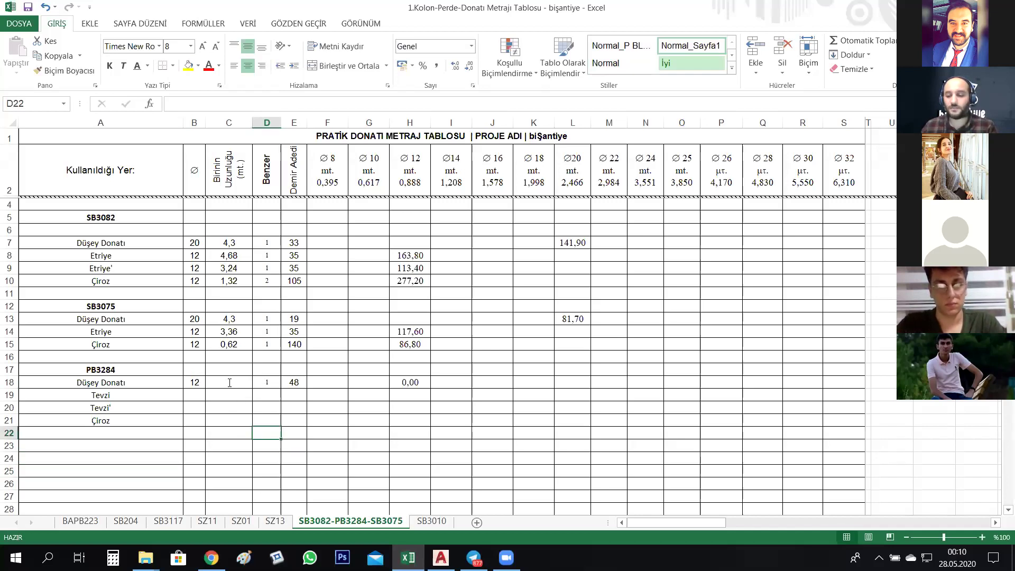
{"action": "left_click", "coordinate": [232, 387]}
{"action": "type", "text": "4"}
{"action": "left_click", "coordinate": [269, 467]}
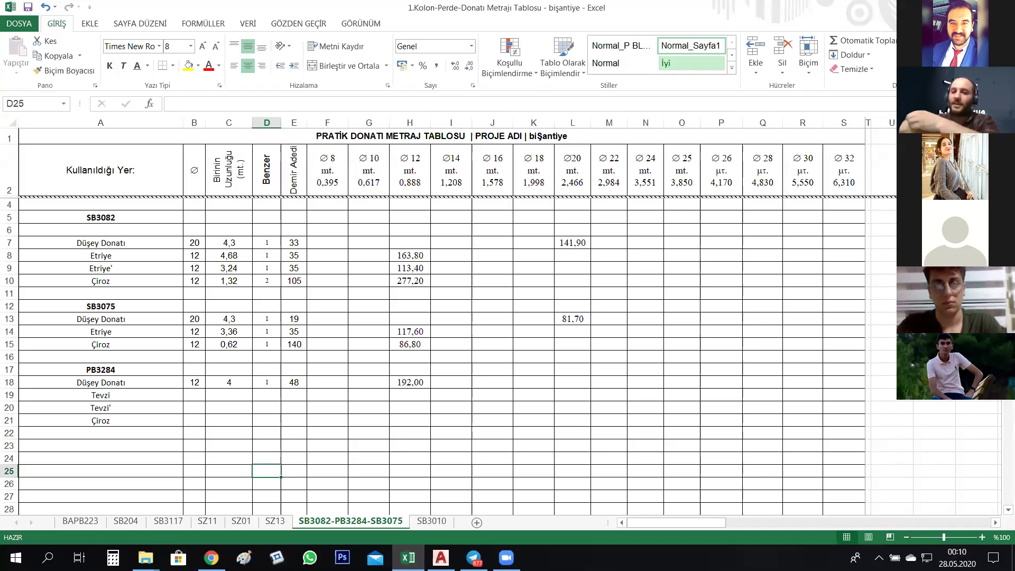
- Switch to AutoCAD and check the quantity, diameter and length labels of the long distribution bars beside the PB3284 wall section
{"action": "key", "text": "alt+Tab"}
{"action": "left_click_drag", "start_coordinate": [568, 327], "coordinate": [509, 334]}
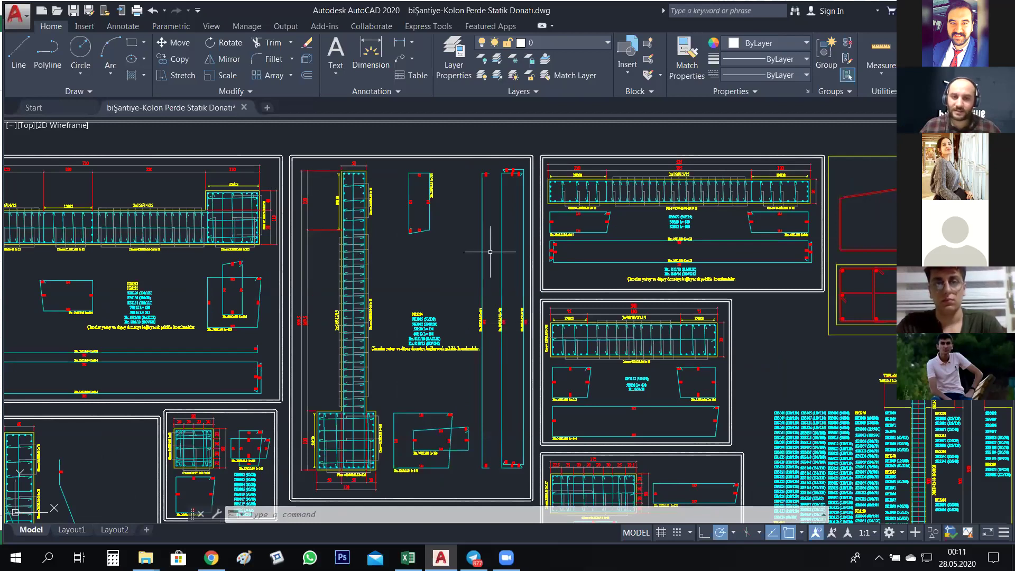
{"action": "scroll", "coordinate": [500, 317], "scroll_direction": "up", "scroll_amount": 5}
{"action": "scroll", "coordinate": [510, 308], "scroll_direction": "up", "scroll_amount": 2}
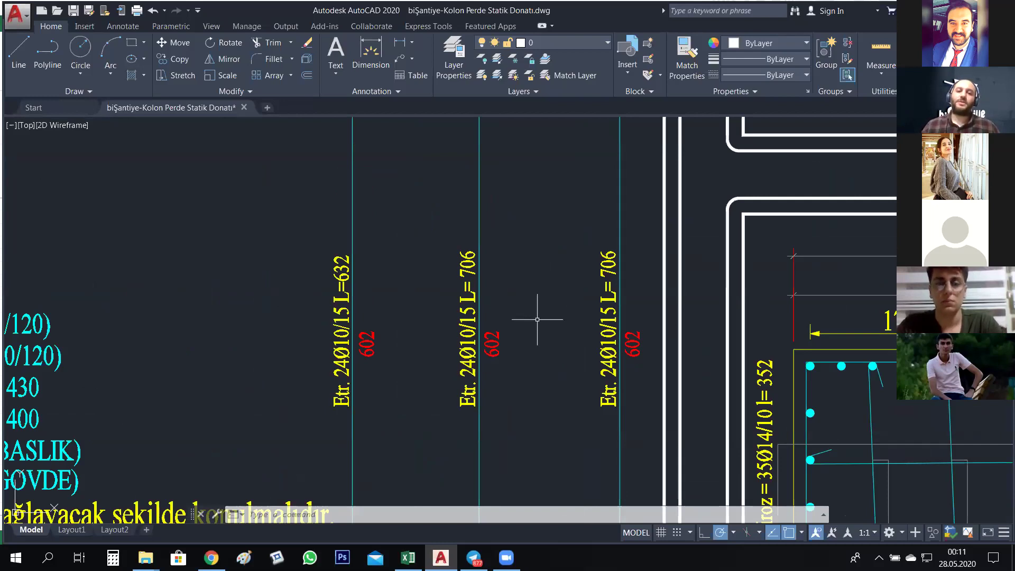
{"action": "left_click_drag", "start_coordinate": [559, 301], "coordinate": [509, 296]}
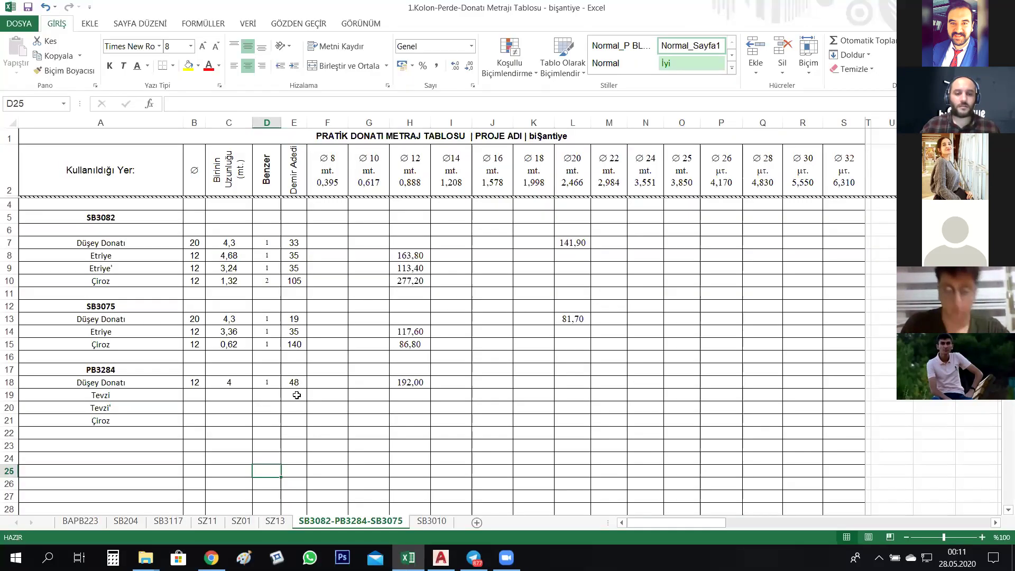
- Switch to Excel and enter quantity 24, Benzer 2 and length 7,06 in the PB3284 Tevzi row
{"action": "key", "text": "alt+Tab"}
{"action": "left_click", "coordinate": [294, 395]}
{"action": "type", "text": "24"}
{"action": "left_click", "coordinate": [267, 392]}
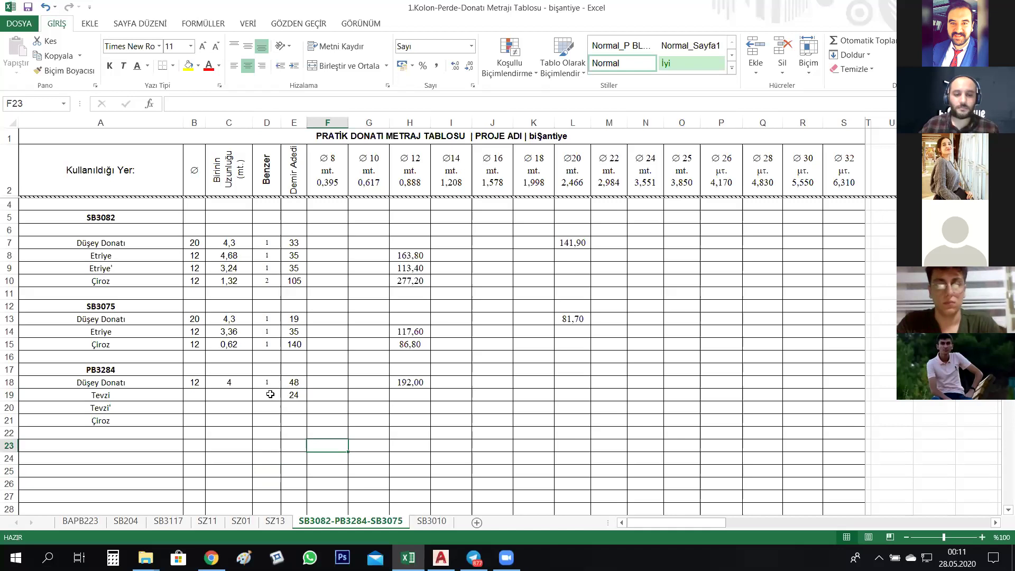
{"action": "type", "text": "2"}
{"action": "left_click", "coordinate": [295, 453]}
{"action": "left_click", "coordinate": [229, 391]}
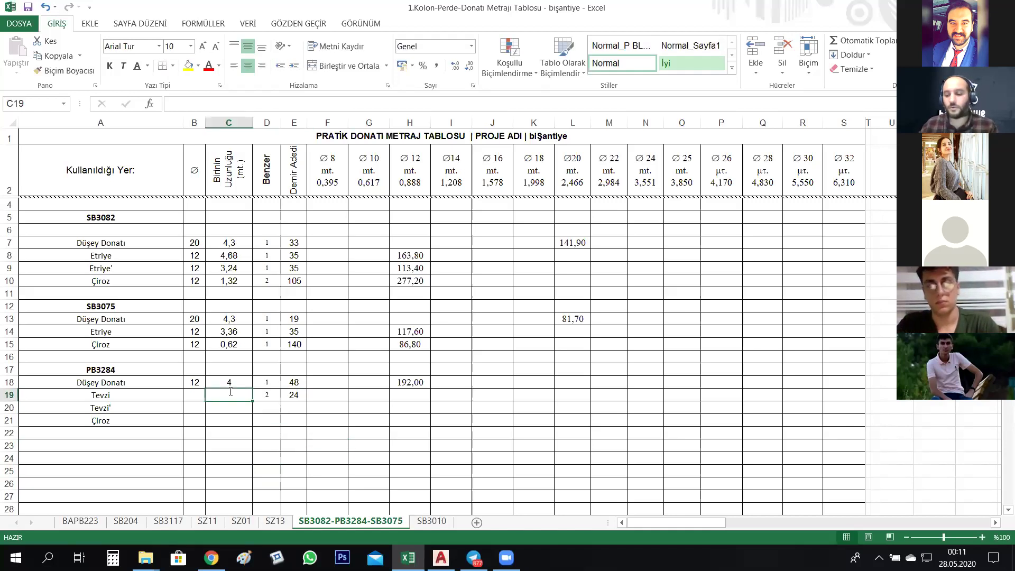
{"action": "type", "text": "70,"}
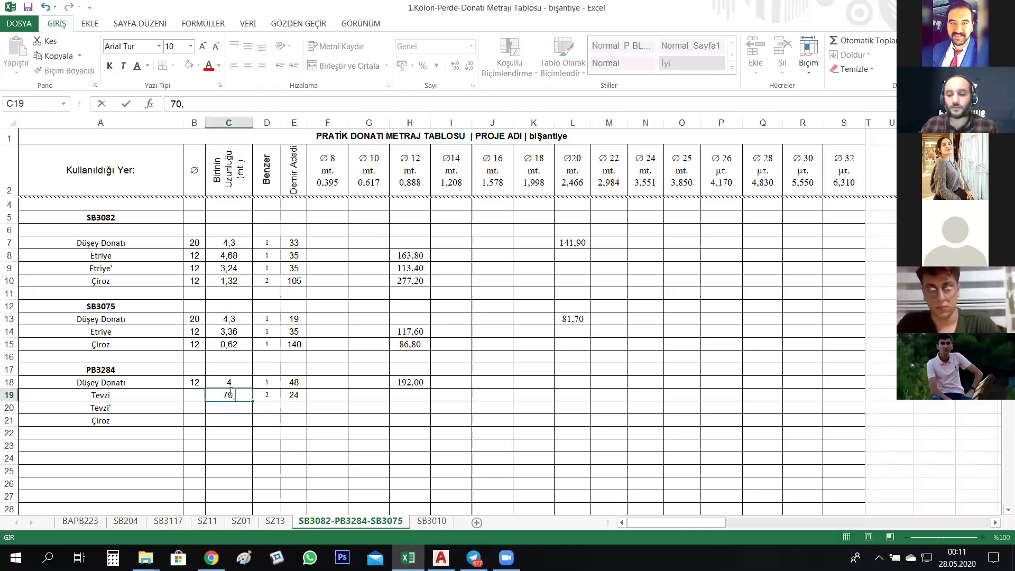
{"action": "type", "text": "6"}
{"action": "key", "text": "Return"}
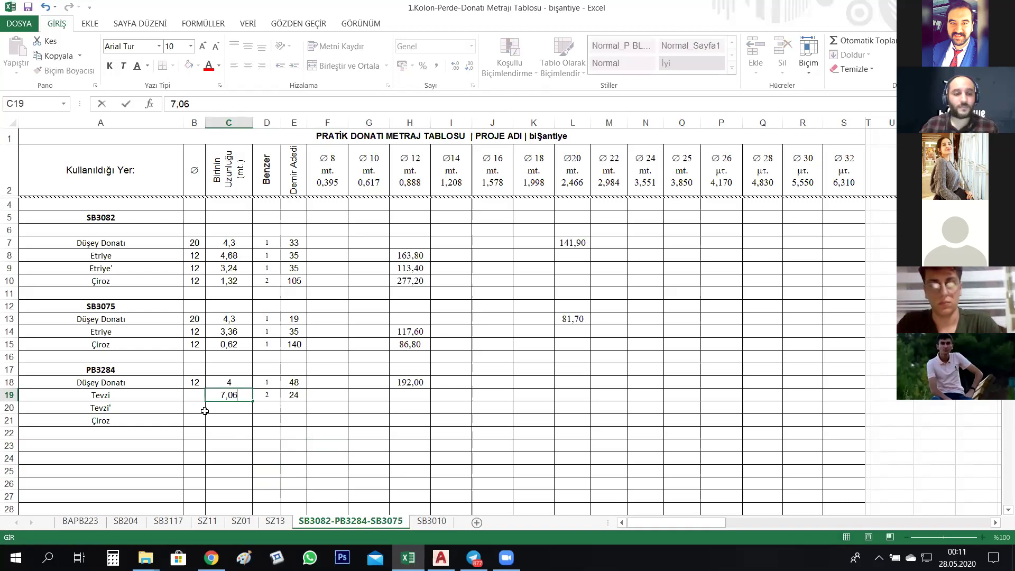
- Check the distribution bar label in AutoCAD and set the Tevzi row's diameter to 10 in Excel
{"action": "left_click", "coordinate": [194, 397]}
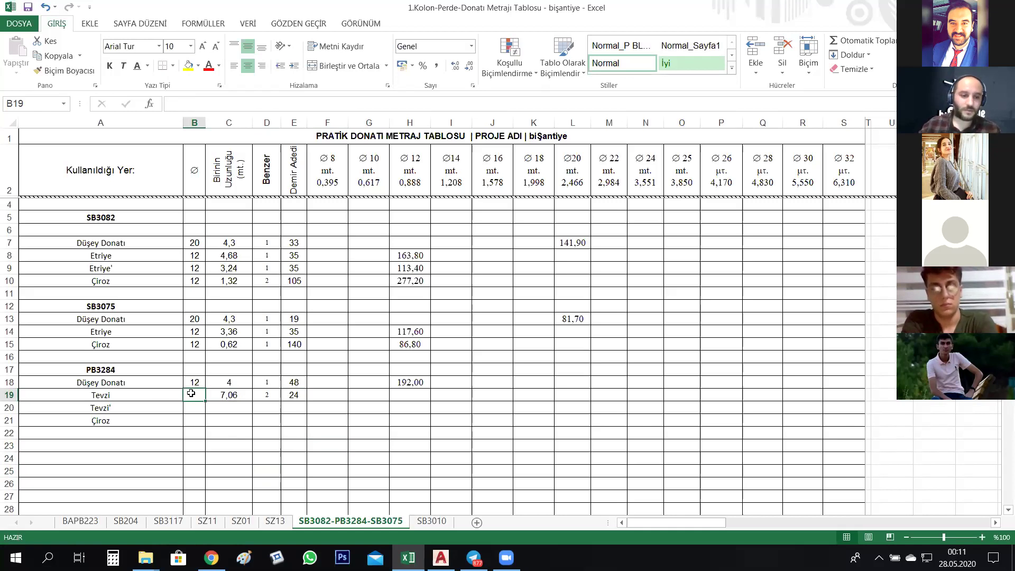
{"action": "type", "text": "12"}
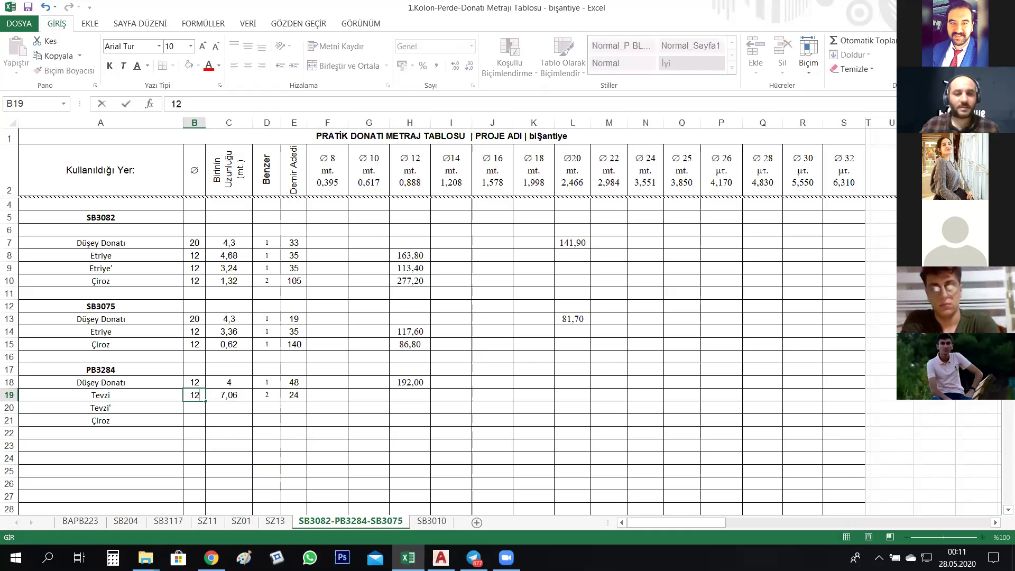
{"action": "key", "text": "alt+Tab"}
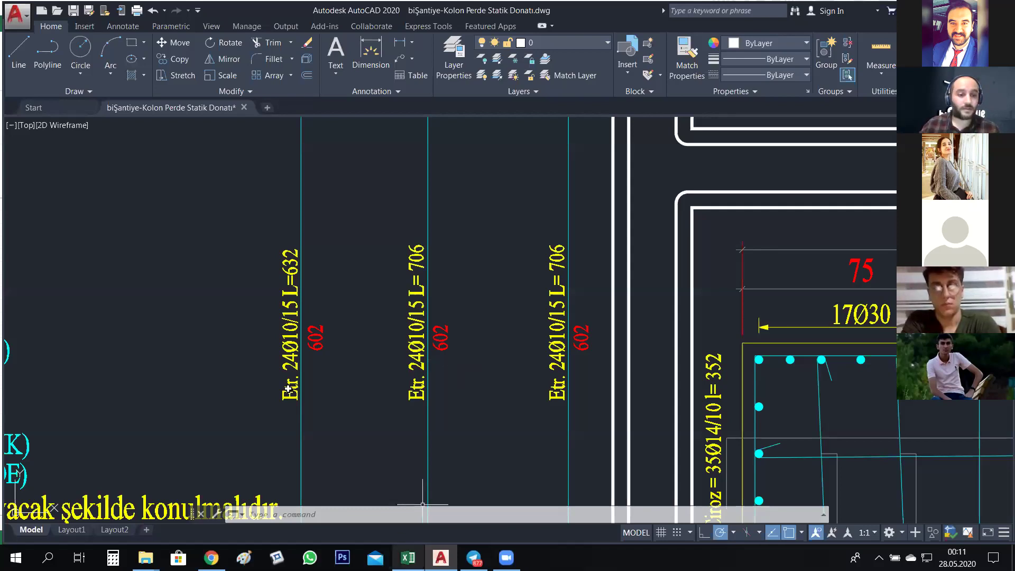
{"action": "key", "text": "alt+Tab"}
{"action": "left_click", "coordinate": [312, 499]}
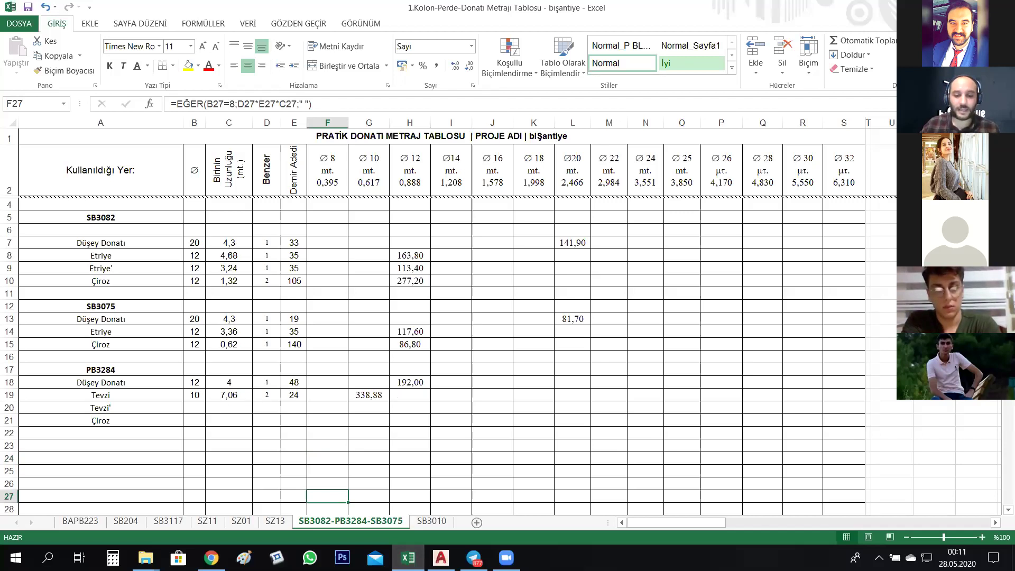
- Switch to AutoCAD and examine the PB3284 wall section and the straight distribution bar's label for the Tevzi' values
{"action": "key", "text": "alt+Tab"}
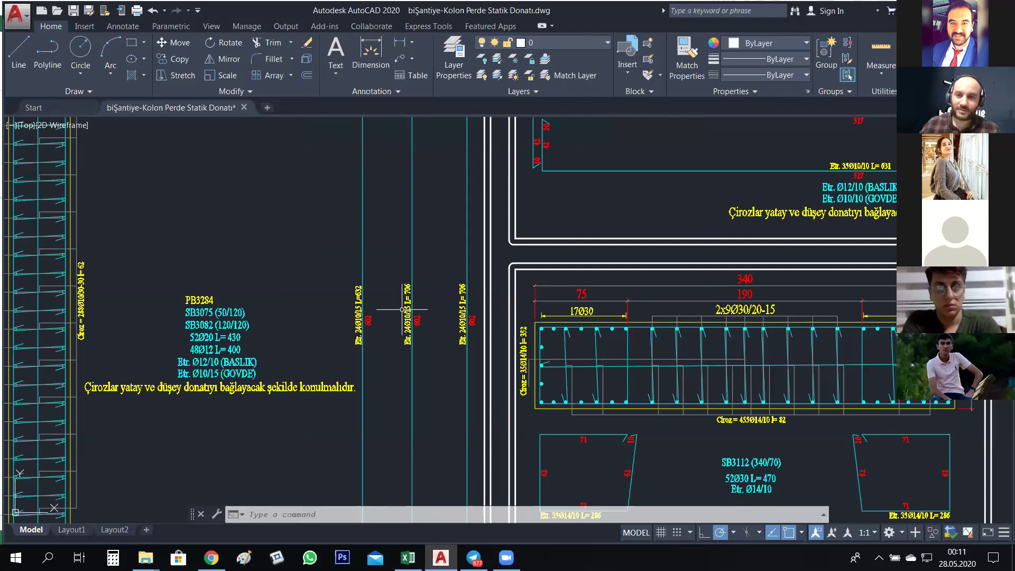
{"action": "scroll", "coordinate": [403, 310], "scroll_direction": "down", "scroll_amount": 5}
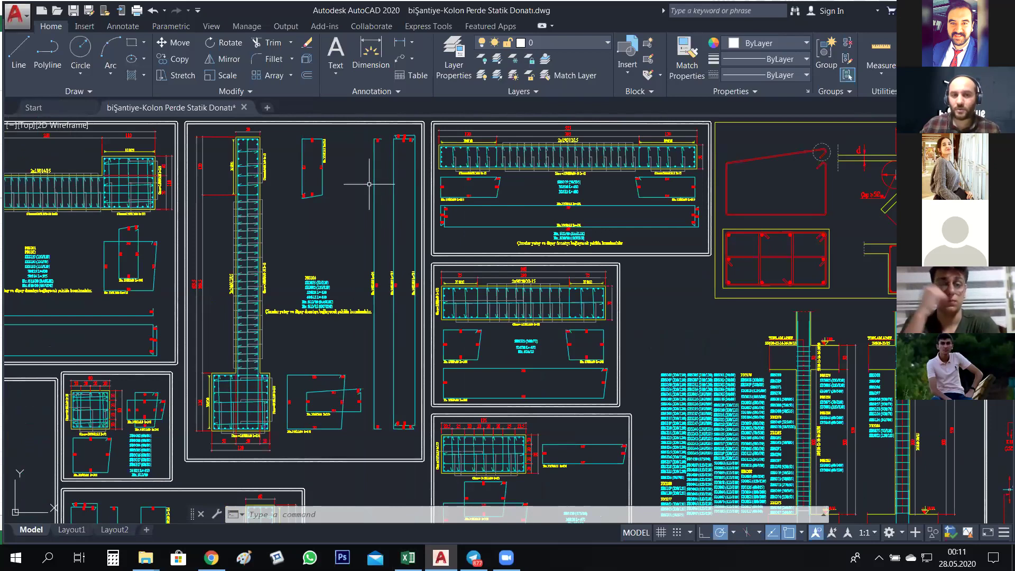
{"action": "scroll", "coordinate": [244, 264], "scroll_direction": "up", "scroll_amount": 2}
{"action": "scroll", "coordinate": [248, 256], "scroll_direction": "up", "scroll_amount": 5}
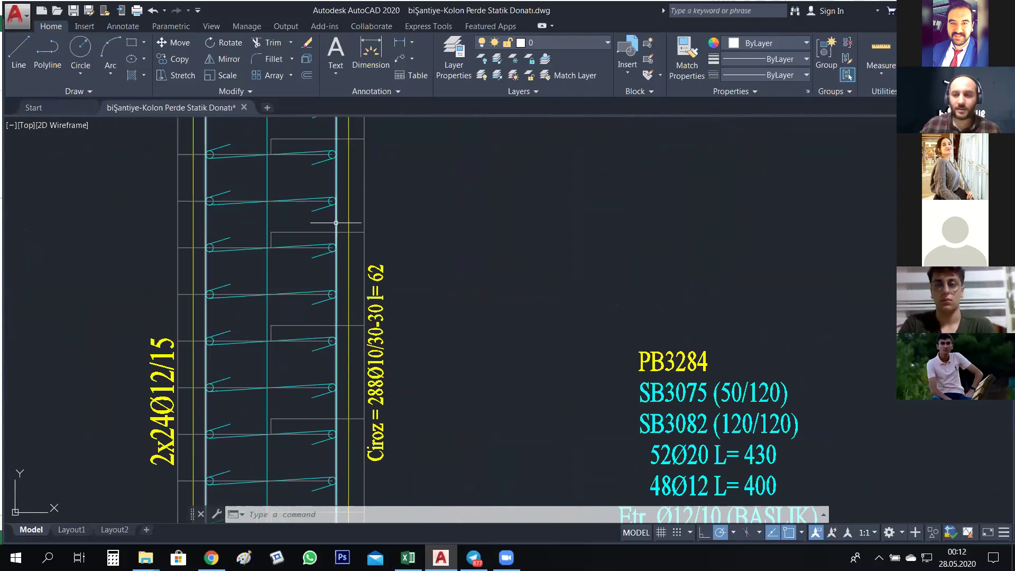
{"action": "scroll", "coordinate": [336, 223], "scroll_direction": "down", "scroll_amount": 5}
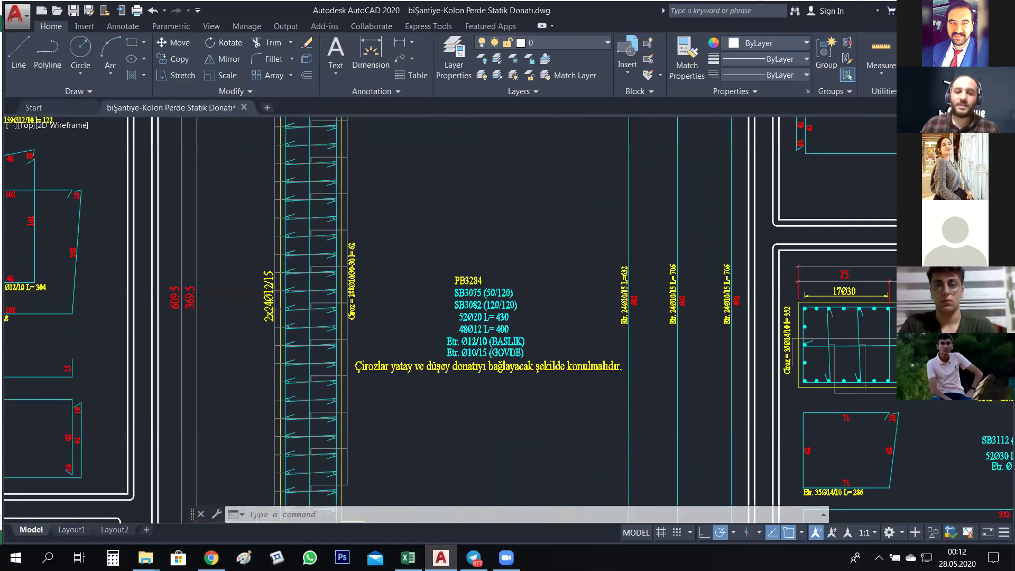
{"action": "scroll", "coordinate": [563, 288], "scroll_direction": "down", "scroll_amount": 2}
{"action": "scroll", "coordinate": [564, 288], "scroll_direction": "up", "scroll_amount": 6}
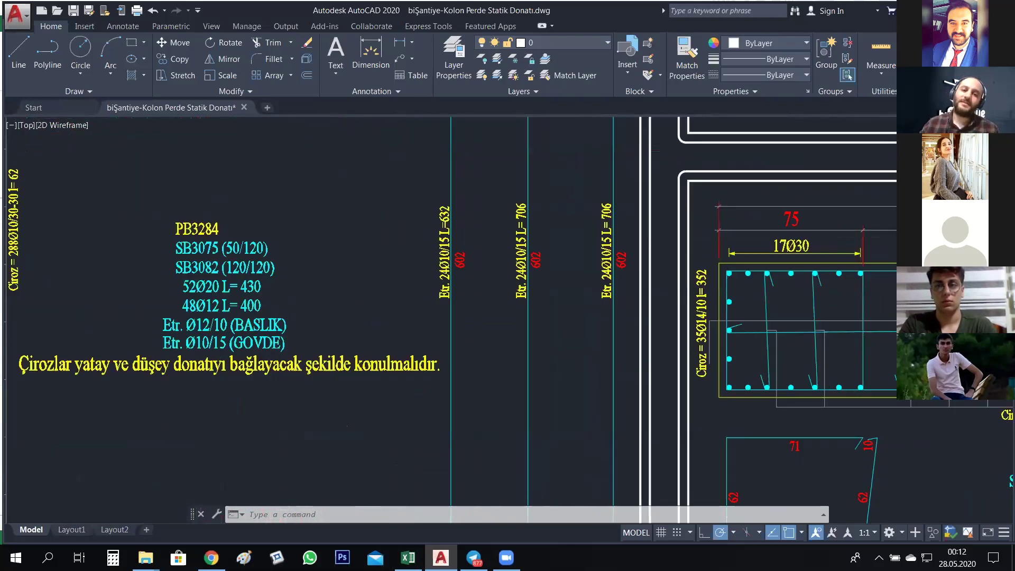
{"action": "scroll", "coordinate": [476, 272], "scroll_direction": "up", "scroll_amount": 2}
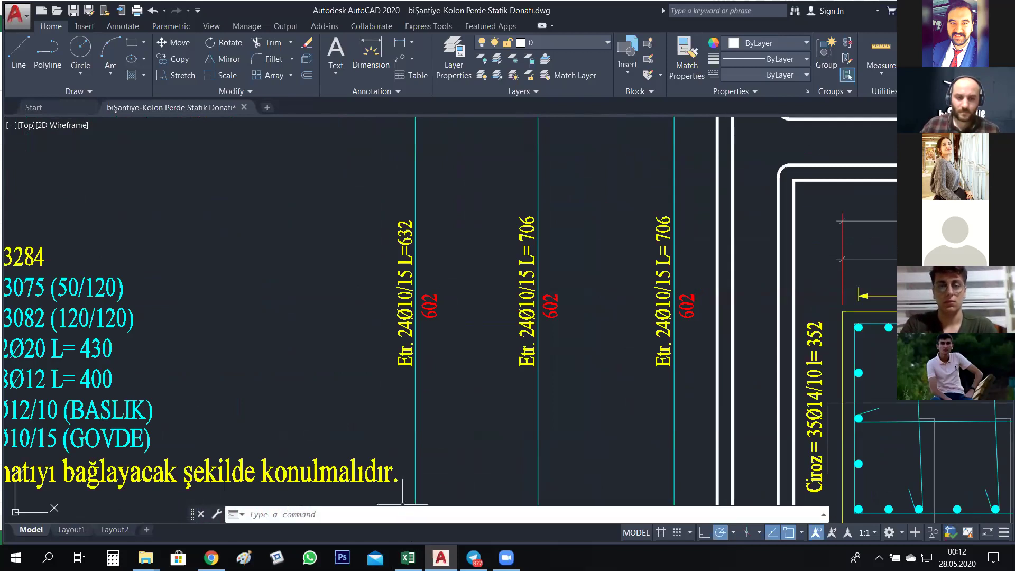
- Switch to Excel and fill the Tevzi' row with diameter 10, length 6,32, Benzer 1 and quantity 24
{"action": "key", "text": "alt+Tab"}
{"action": "type", "text": "24"}
{"action": "left_click", "coordinate": [195, 410]}
{"action": "type", "text": "10"}
{"action": "left_click", "coordinate": [237, 453]}
{"action": "left_click", "coordinate": [228, 411]}
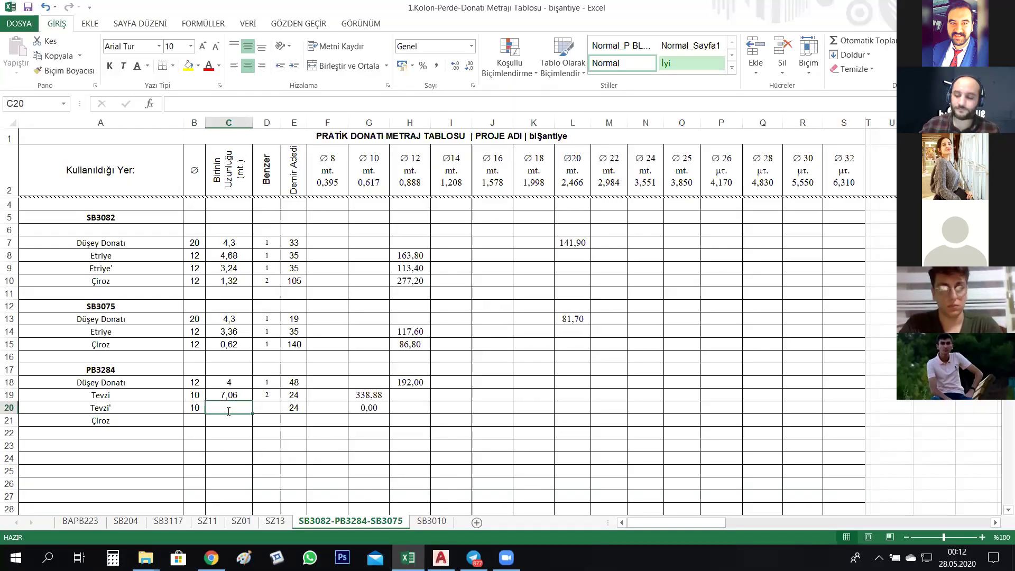
{"action": "type", "text": "6."}
{"action": "type", "text": "32"}
{"action": "left_click", "coordinate": [319, 445]}
{"action": "left_click", "coordinate": [255, 407]}
{"action": "type", "text": "1"}
{"action": "left_click", "coordinate": [338, 447]}
{"action": "key", "text": "Return"}
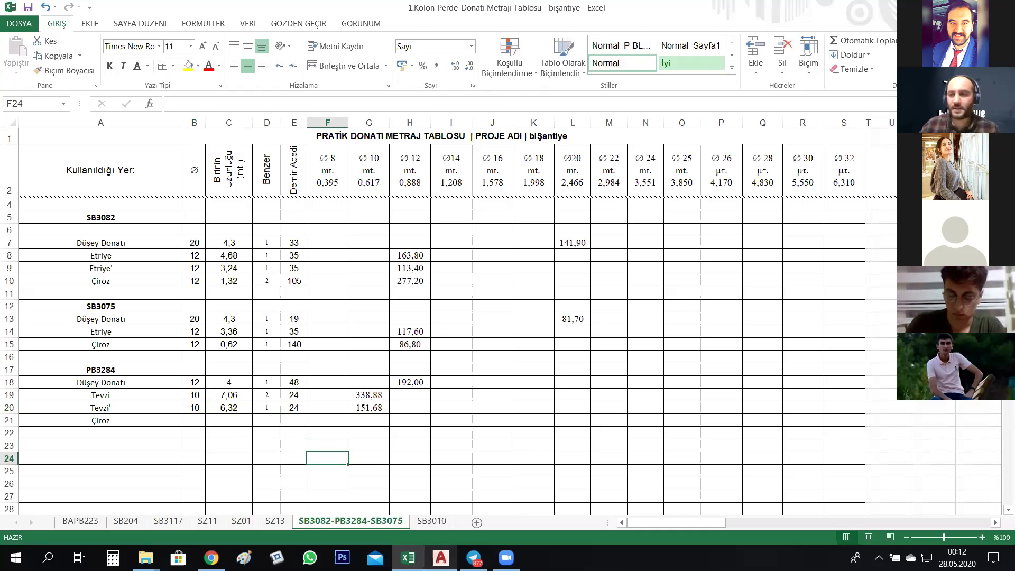
- Switch to AutoCAD and check the crosstie label beside the PB3284 wall for quantity, diameter and length
{"action": "key", "text": "alt+Tab"}
{"action": "scroll", "coordinate": [459, 308], "scroll_direction": "up", "scroll_amount": 2}
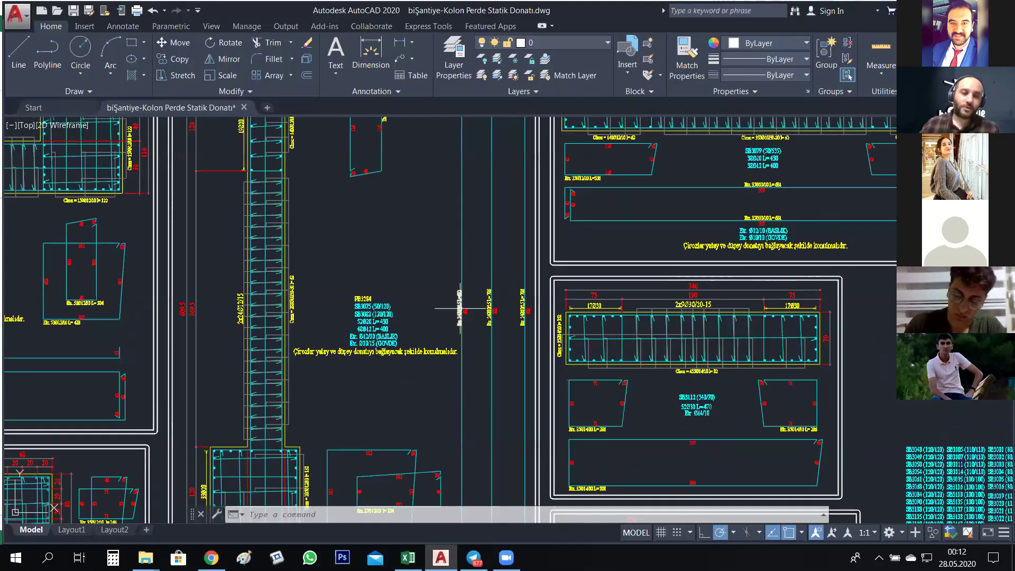
{"action": "scroll", "coordinate": [300, 310], "scroll_direction": "up", "scroll_amount": 2}
{"action": "scroll", "coordinate": [296, 280], "scroll_direction": "up", "scroll_amount": 6}
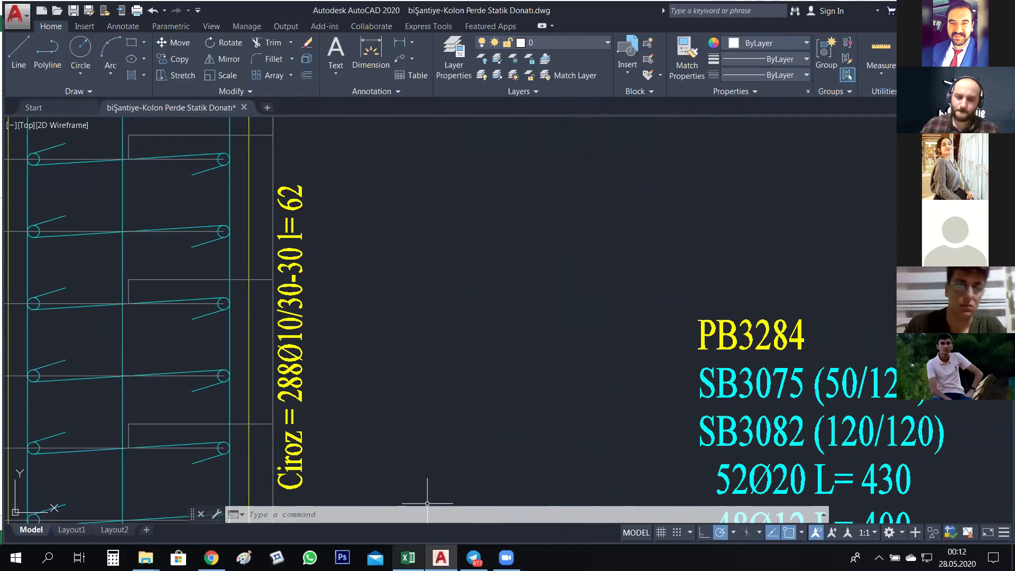
- Switch to Excel and fill the PB3284 Çiroz row with diameter 10, length 0,62, Benzer 1 and quantity 288
{"action": "mouse_move", "coordinate": [408, 558]}
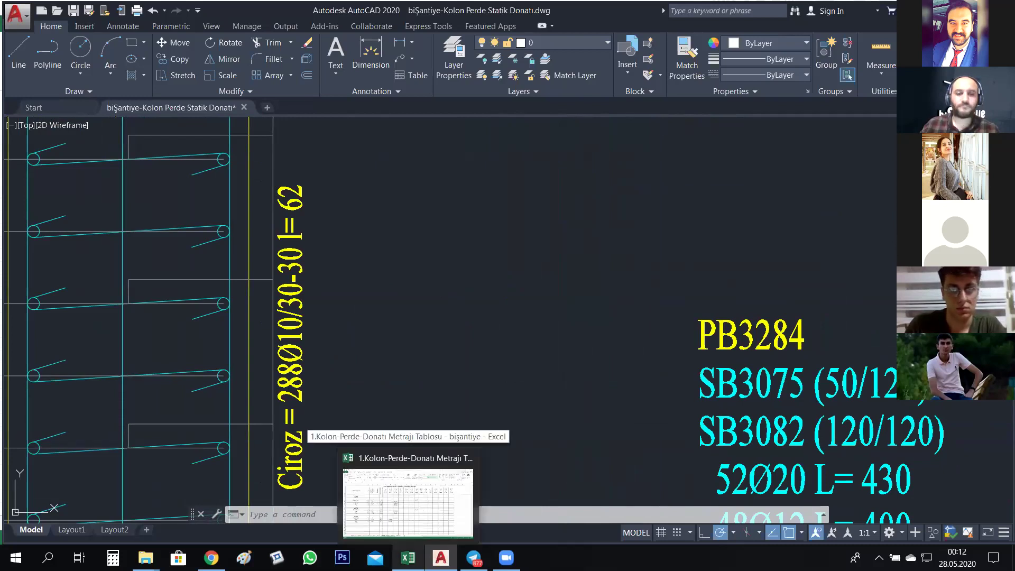
{"action": "left_click", "coordinate": [408, 500]}
{"action": "left_click", "coordinate": [201, 418]}
{"action": "type", "text": "10"}
{"action": "key", "text": "Return"}
{"action": "left_click", "coordinate": [300, 423]}
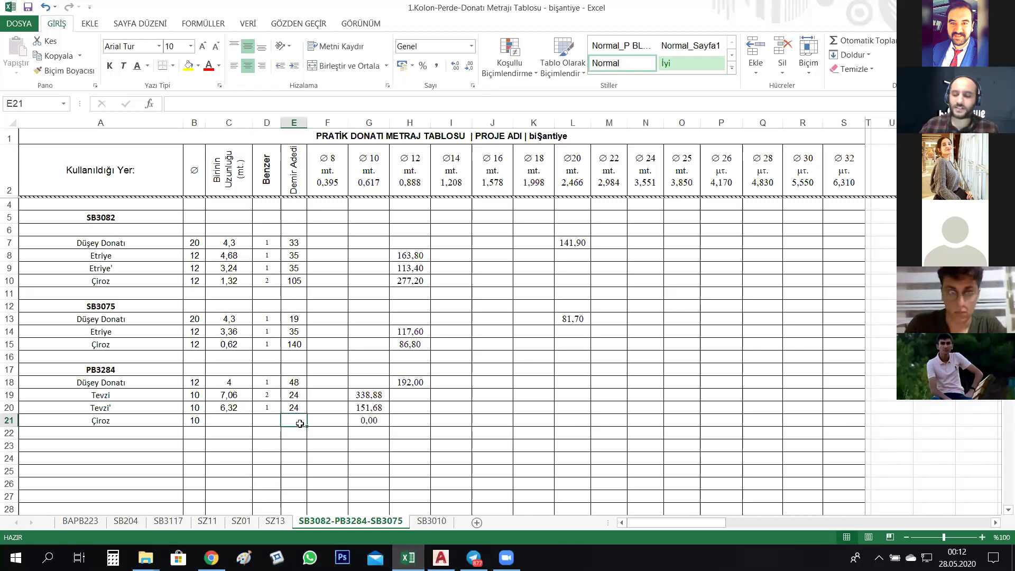
{"action": "type", "text": "288"}
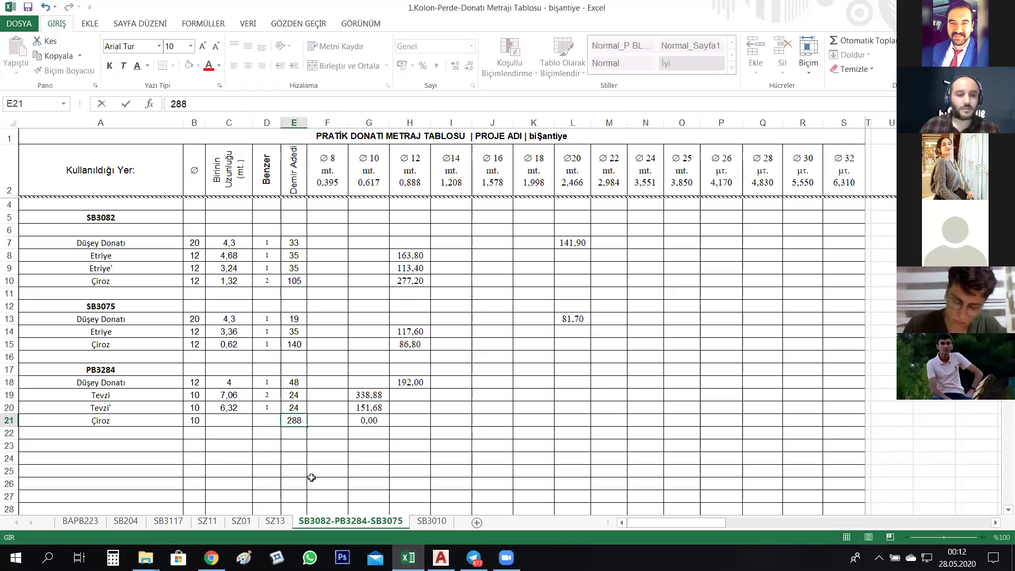
{"action": "left_click_drag", "start_coordinate": [311, 479], "coordinate": [312, 473]}
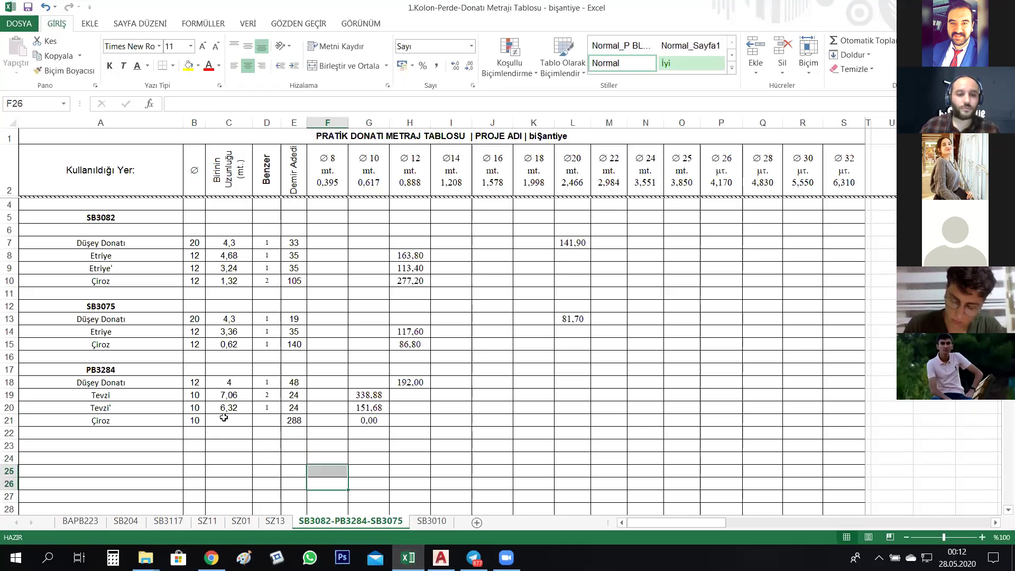
{"action": "left_click", "coordinate": [224, 417]}
{"action": "type", "text": "0,62"}
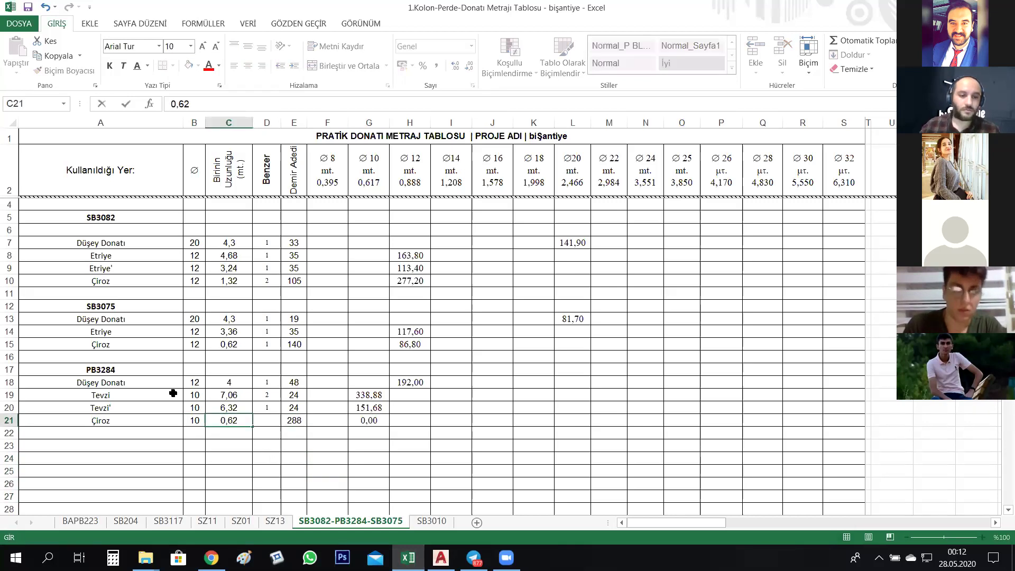
{"action": "left_click", "coordinate": [267, 420]}
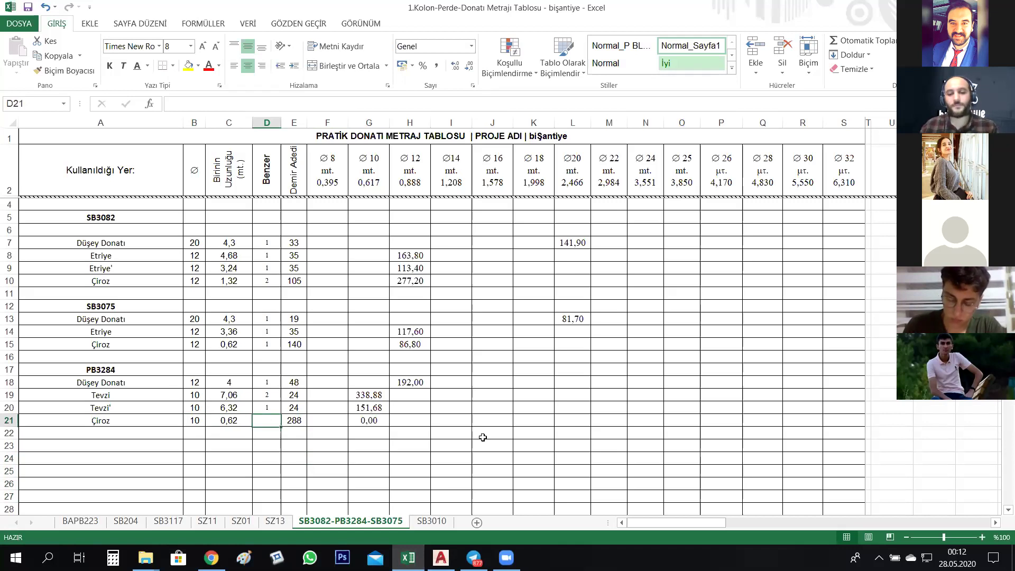
{"action": "type", "text": "1"}
{"action": "left_click", "coordinate": [542, 428]}
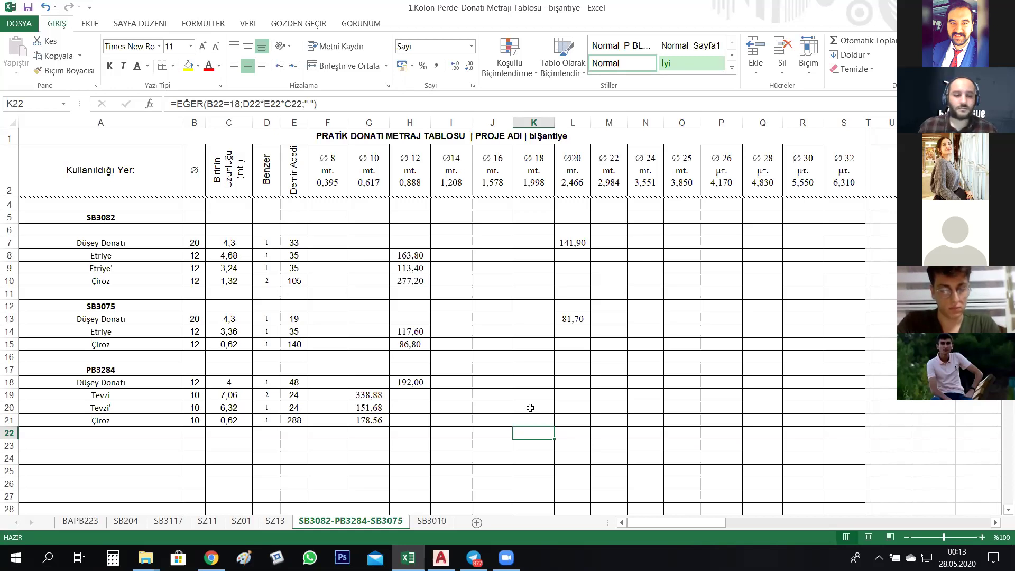
- Switch to AutoCAD and review the full PB3284 wall detail with its section, bar shapes and reinforcement notes
{"action": "left_click", "coordinate": [443, 553]}
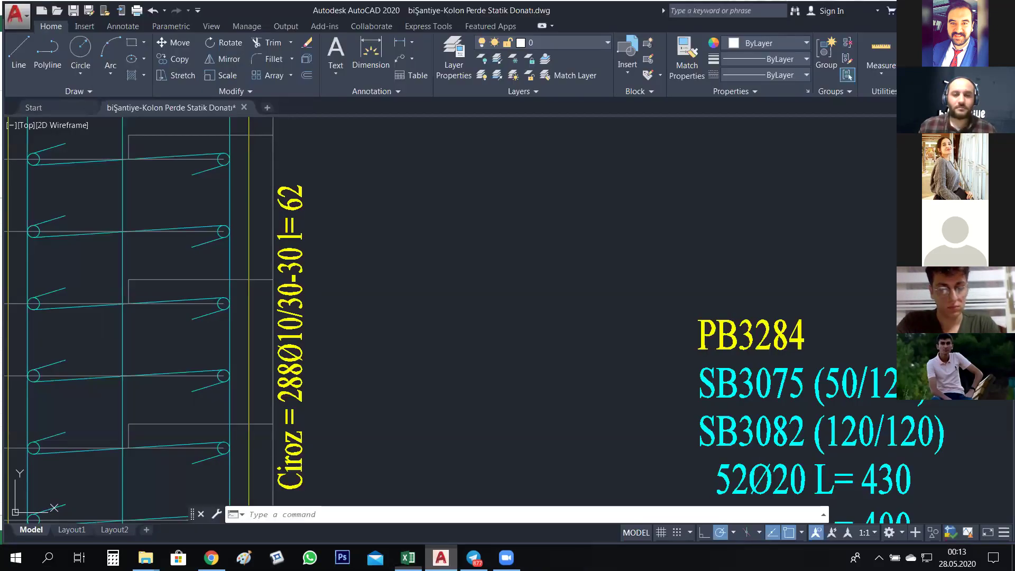
{"action": "scroll", "coordinate": [490, 344], "scroll_direction": "down", "scroll_amount": 8}
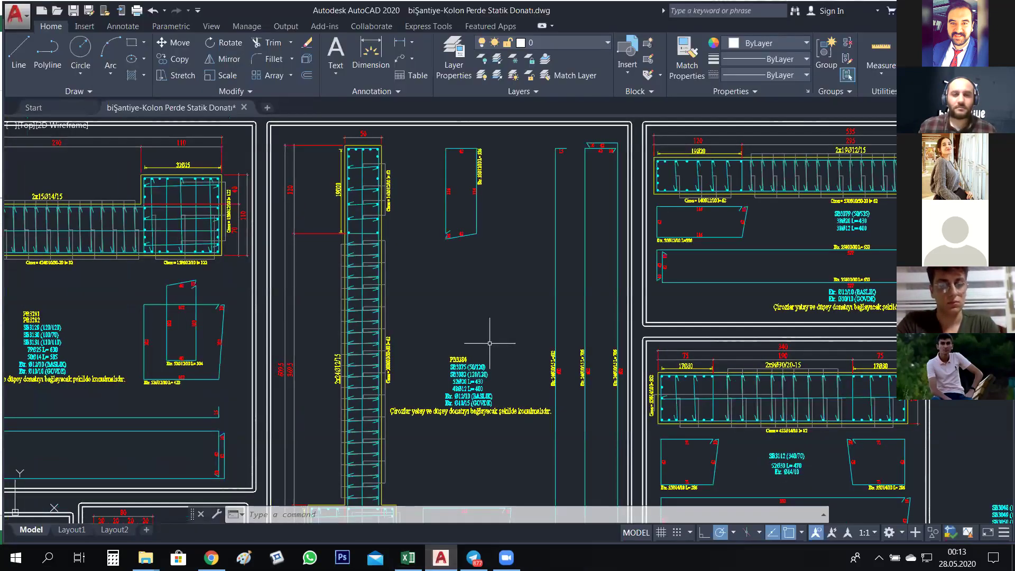
{"action": "left_click_drag", "start_coordinate": [490, 343], "coordinate": [429, 317]}
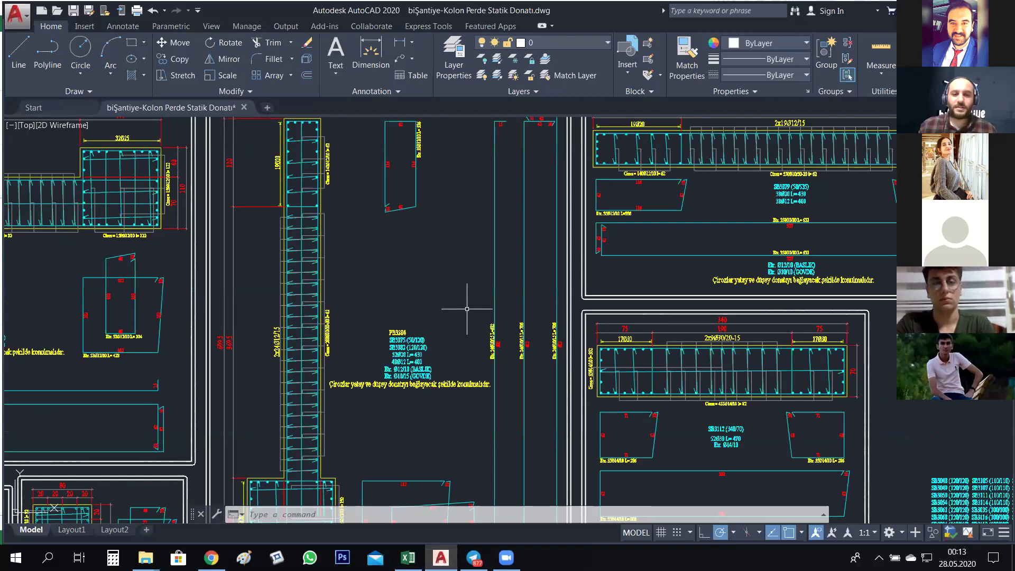
{"action": "left_click_drag", "start_coordinate": [467, 309], "coordinate": [429, 308]}
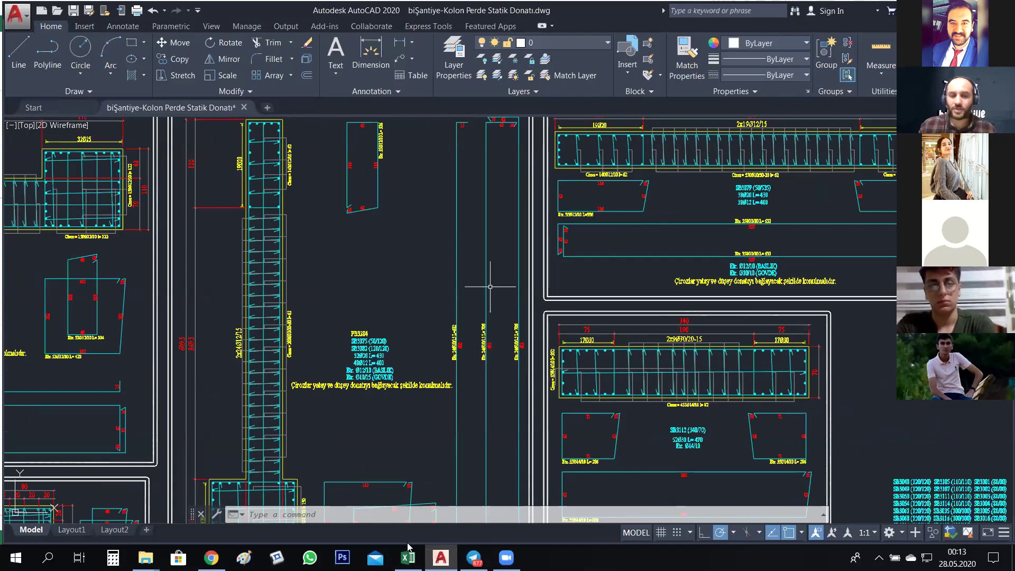
- Switch to Excel and review the quantity, Benzer and diameter entries in PB3284's Tevzi row
{"action": "key", "text": "alt+Tab"}
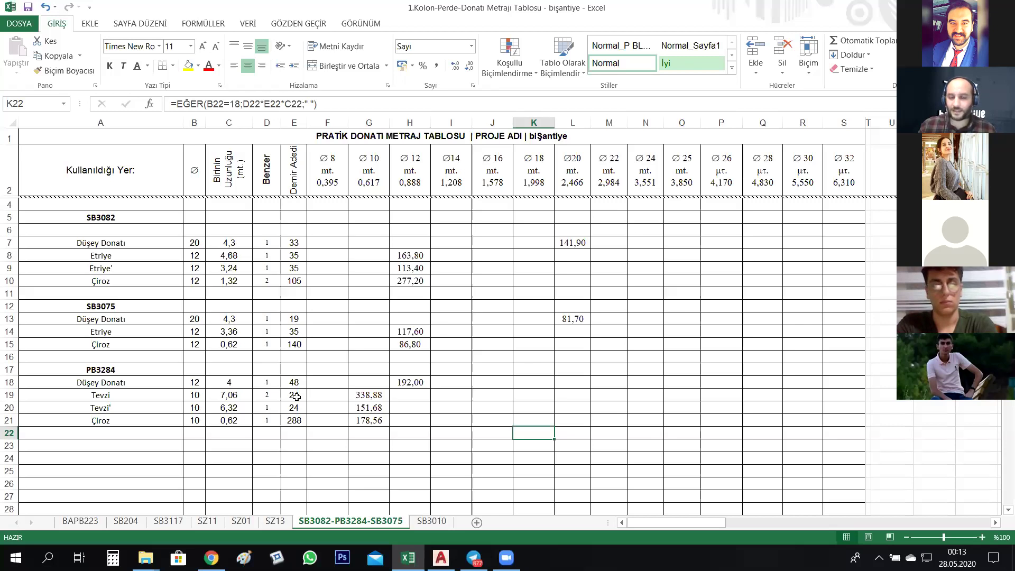
{"action": "left_click", "coordinate": [295, 396]}
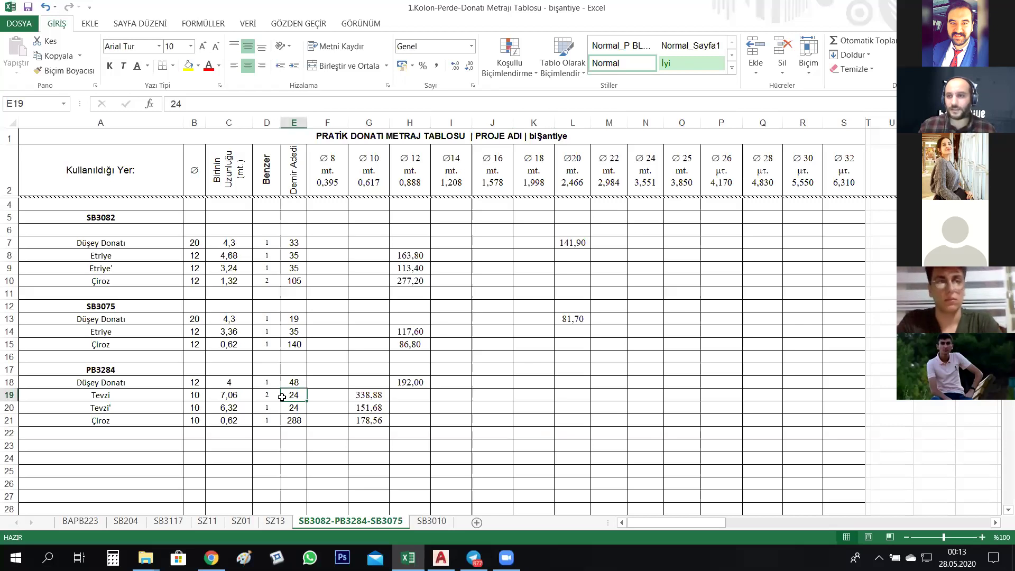
{"action": "left_click", "coordinate": [269, 395]}
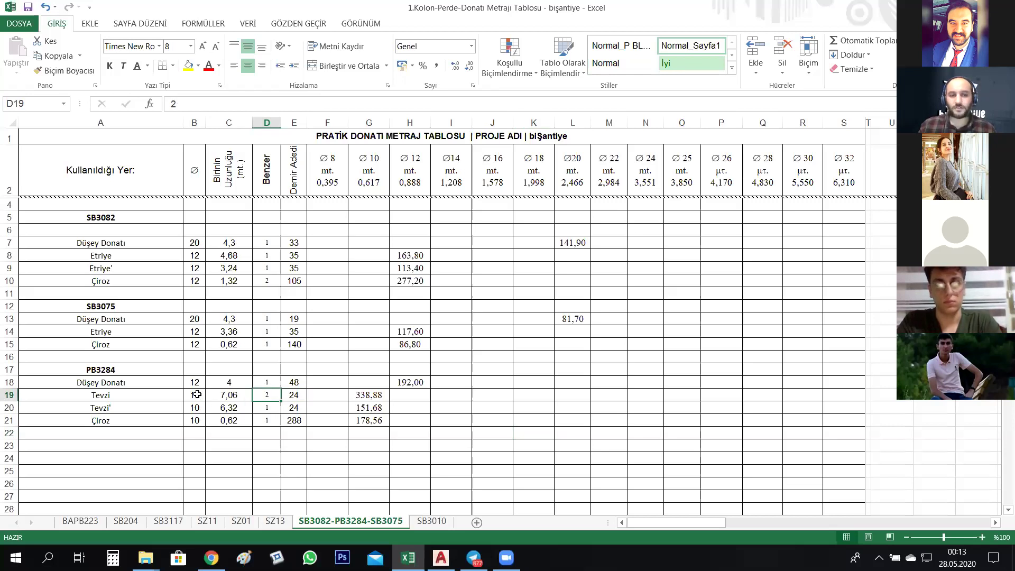
{"action": "key", "text": "Left"}
{"action": "key", "text": "Left"}
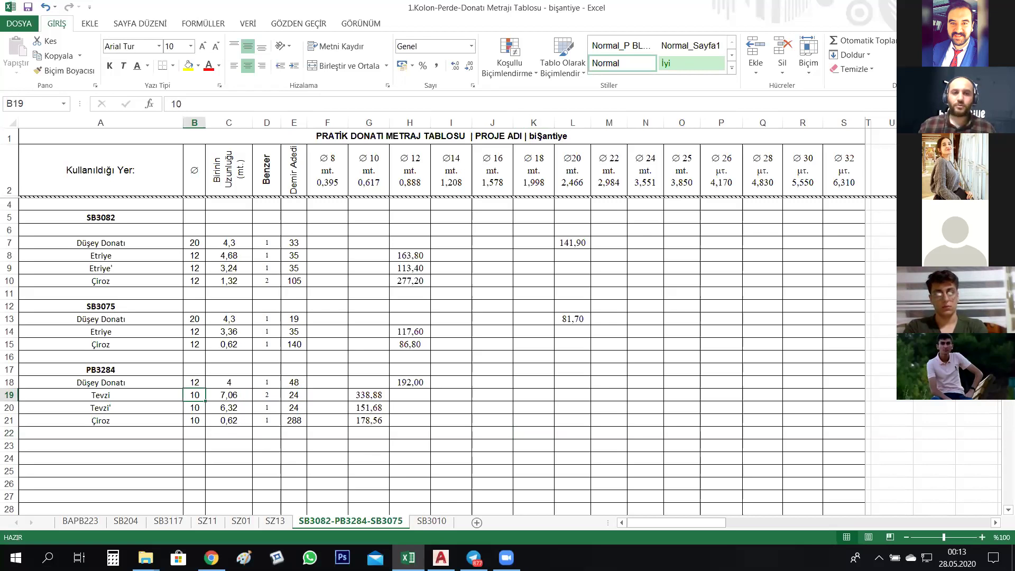
- Switch to AutoCAD and examine the SB3075 end section and its stirrup shape in the PB3284 detail
{"action": "key", "text": "alt+Tab"}
{"action": "scroll", "coordinate": [482, 320], "scroll_direction": "up", "scroll_amount": 2}
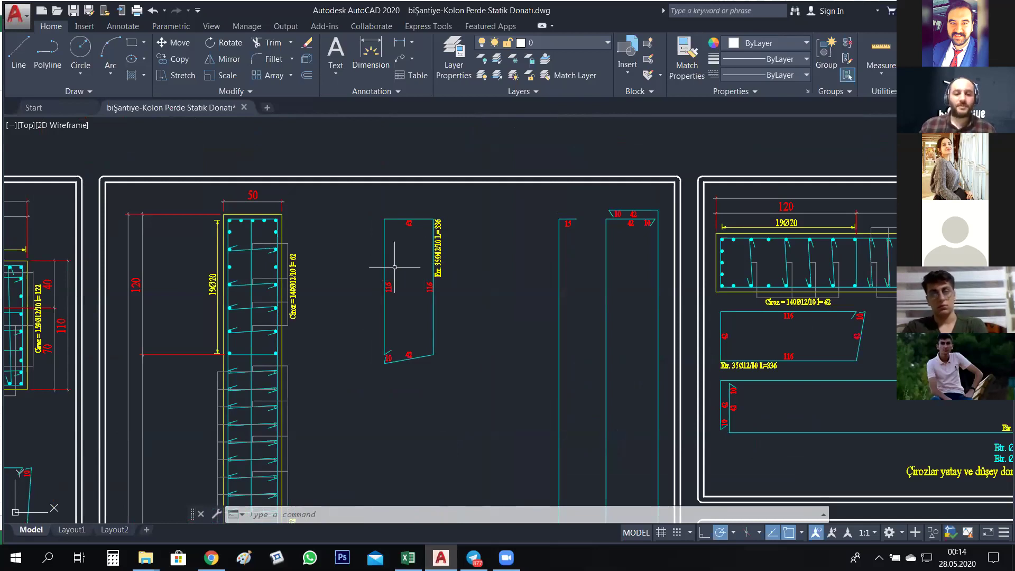
{"action": "scroll", "coordinate": [395, 267], "scroll_direction": "down", "scroll_amount": 10}
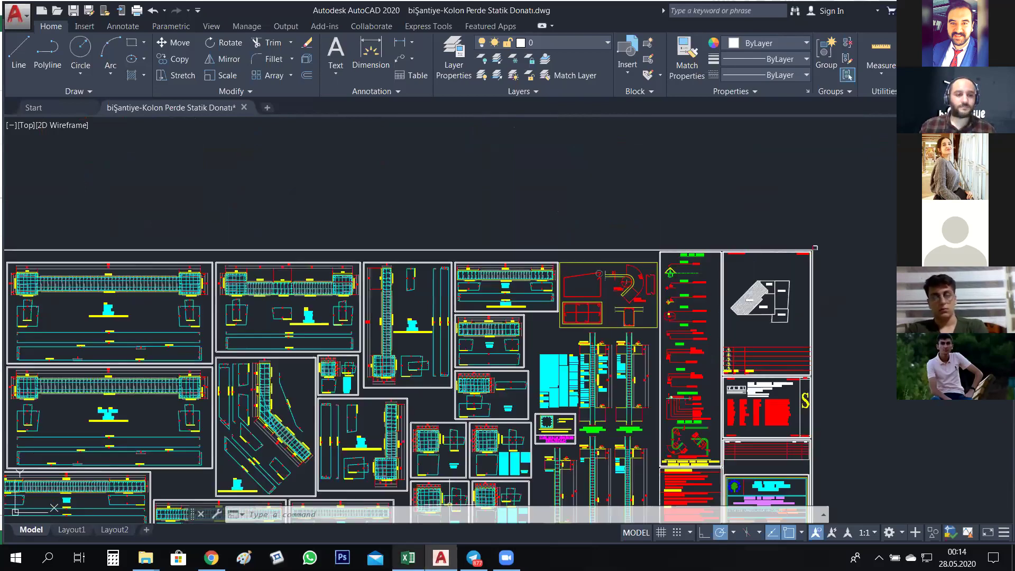
- Switch to Excel and check the Etriye row of SB3075 and its bar quantity
{"action": "key", "text": "alt+Tab"}
{"action": "left_click", "coordinate": [101, 332]}
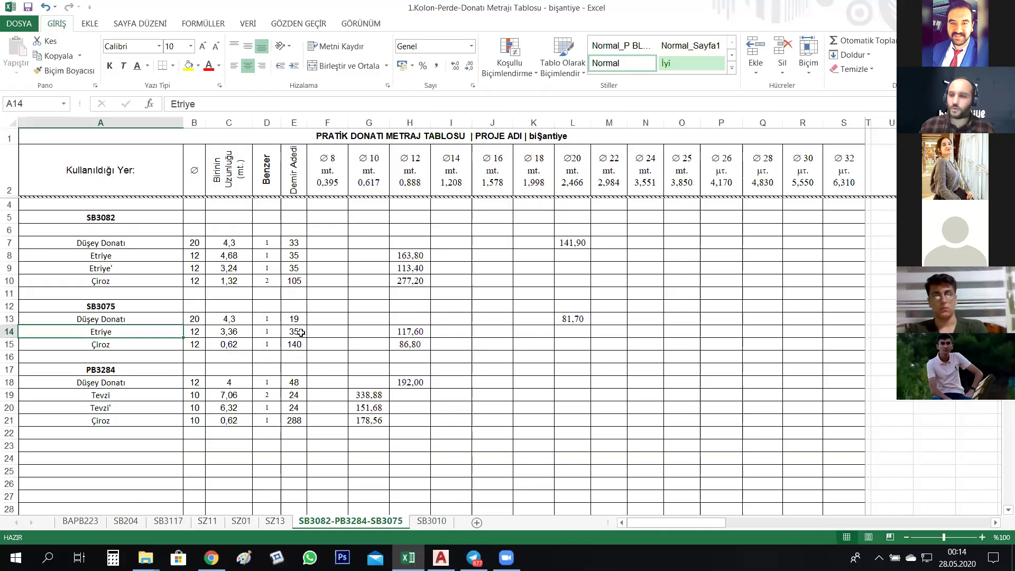
{"action": "left_click", "coordinate": [300, 333]}
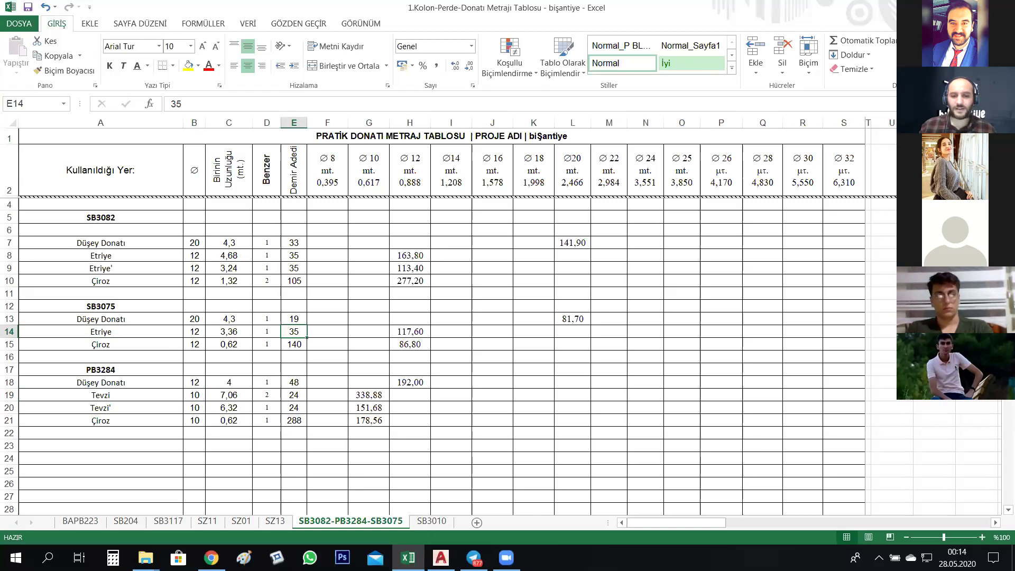
- Switch to AutoCAD and look over the column and wall detail sheets and the overall layout of the drawing
{"action": "key", "text": "alt+Tab"}
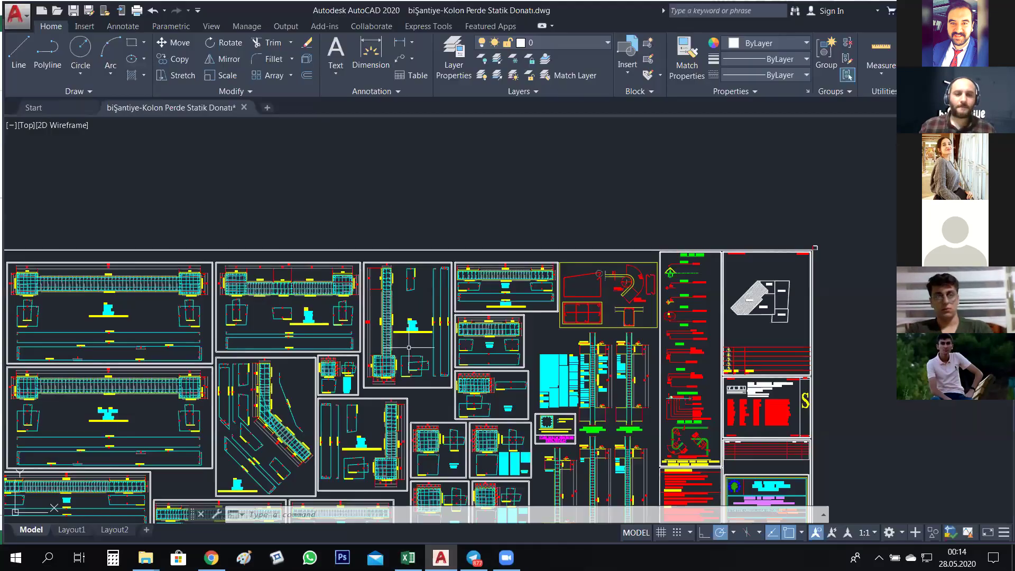
{"action": "scroll", "coordinate": [409, 347], "scroll_direction": "up", "scroll_amount": 8}
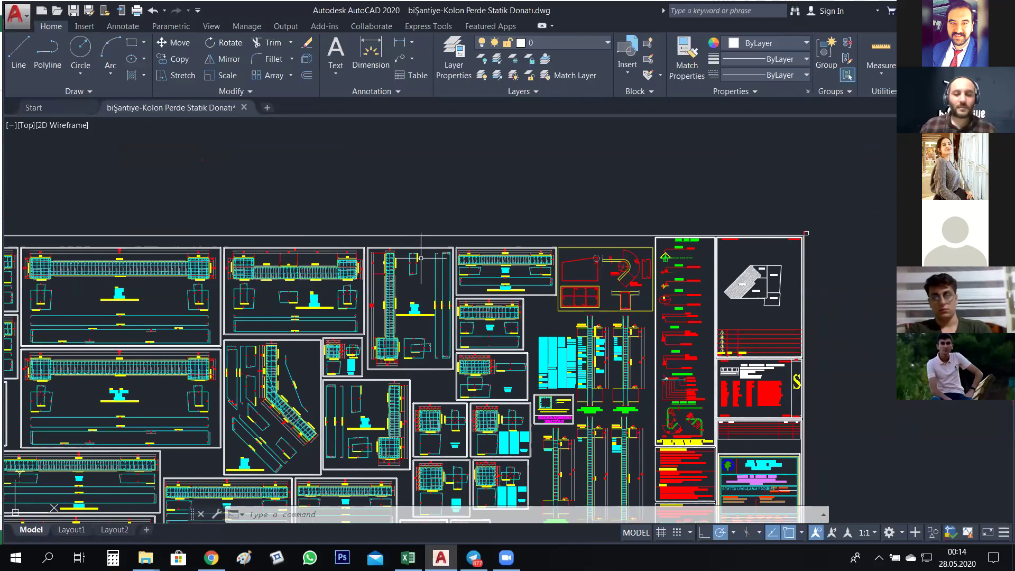
{"action": "left_click", "coordinate": [506, 556]}
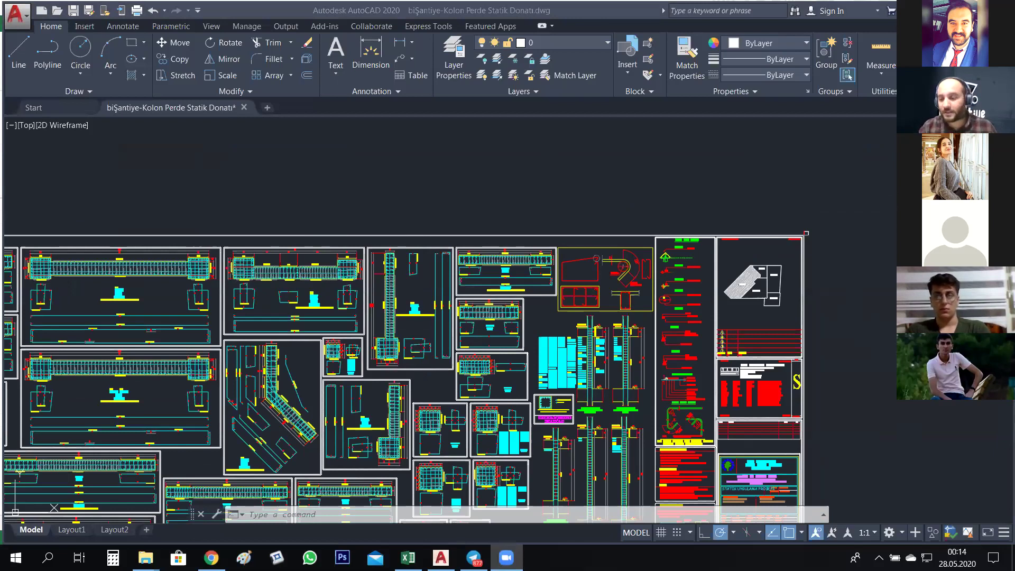
{"action": "left_click", "coordinate": [518, 195]}
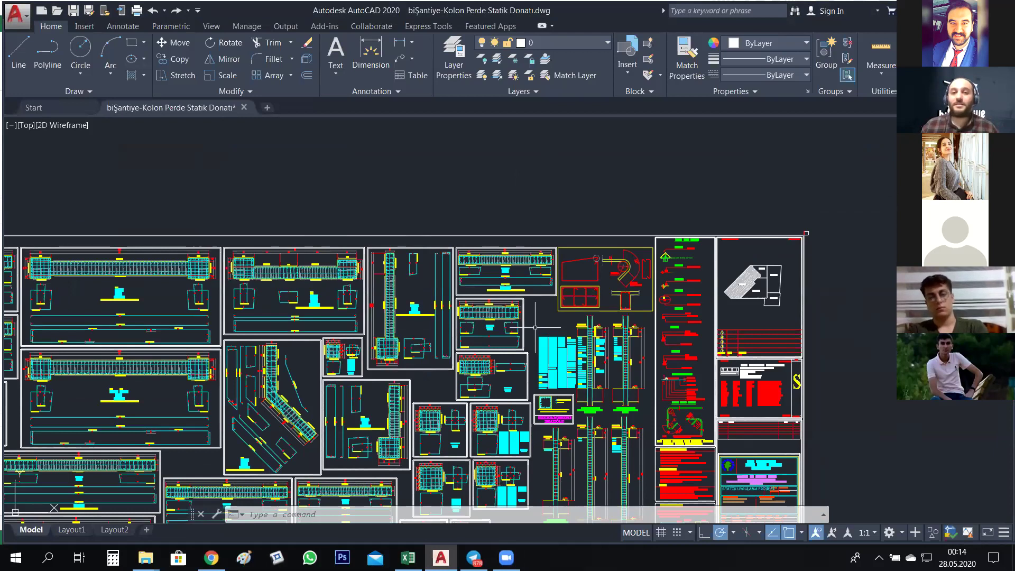
{"action": "scroll", "coordinate": [535, 327], "scroll_direction": "down", "scroll_amount": 2}
{"action": "scroll", "coordinate": [495, 321], "scroll_direction": "down", "scroll_amount": 5}
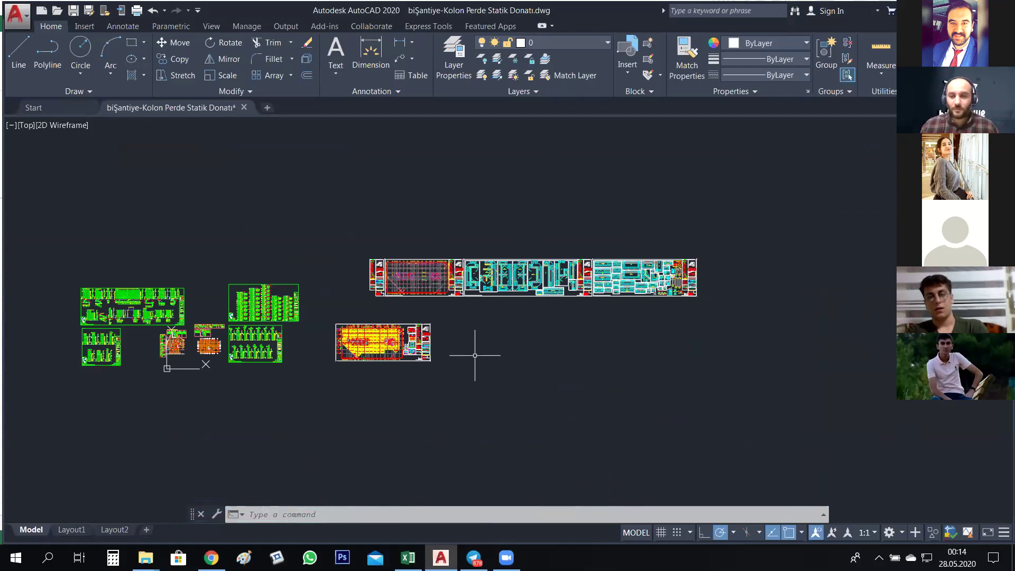
{"action": "left_click_drag", "start_coordinate": [474, 356], "coordinate": [526, 353]}
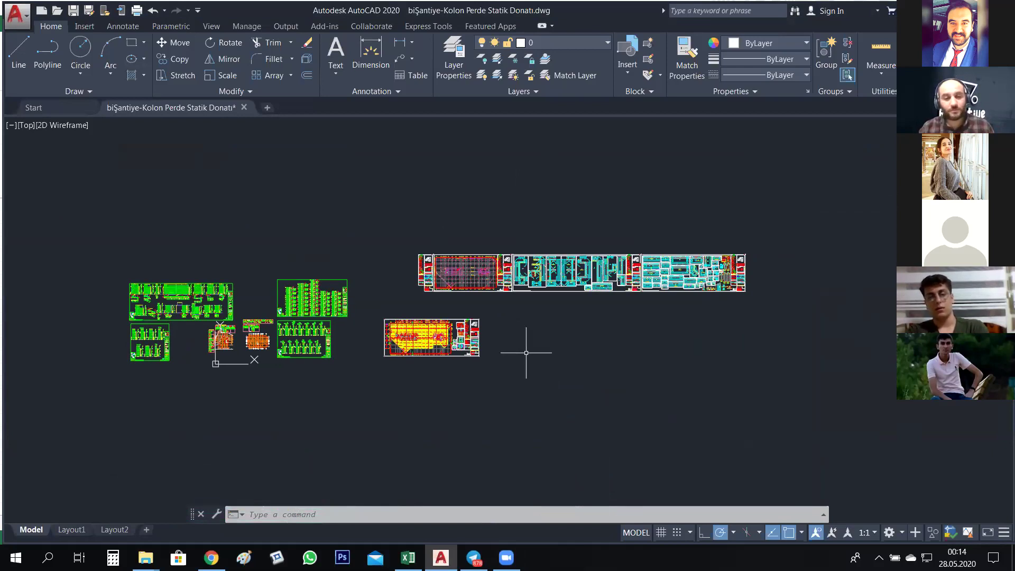